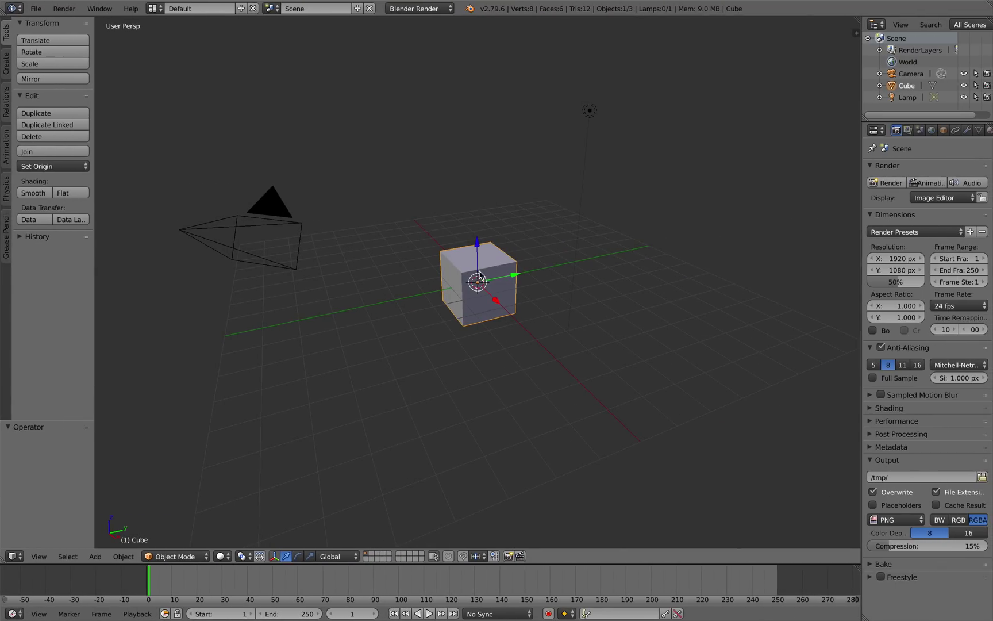
Show the splash screen with the version information, switch to Blender 2.80 Beta and dismiss its splash screen
click(131, 8)
click(164, 165)
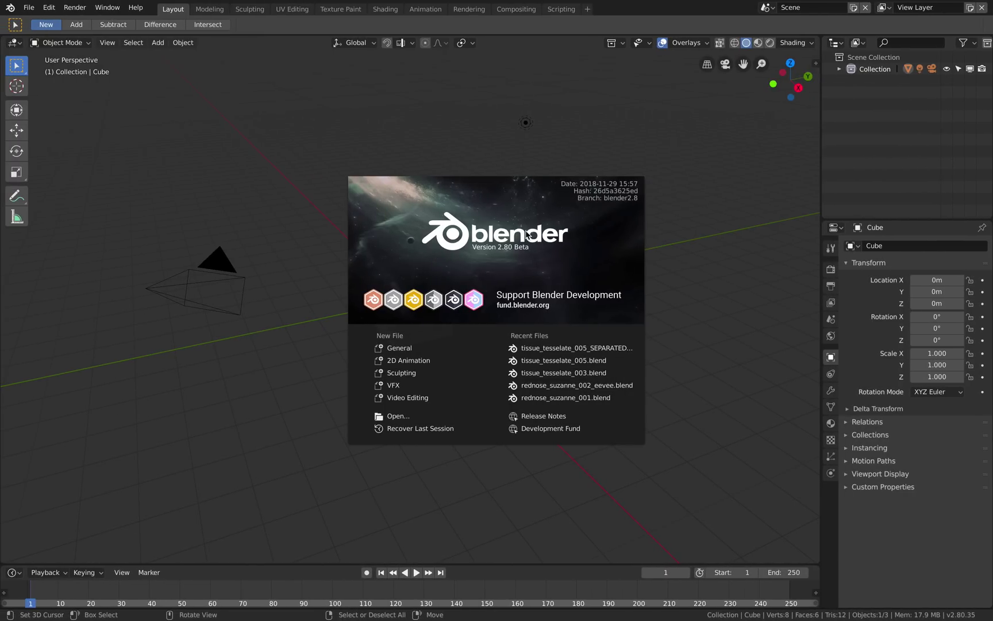
click(433, 162)
Place the 3D cursor in the empty space above the default cube
middle_drag(430, 182, 412, 246)
scroll(406, 243, down, 1)
drag(322, 246, 353, 205)
drag(498, 140, 392, 161)
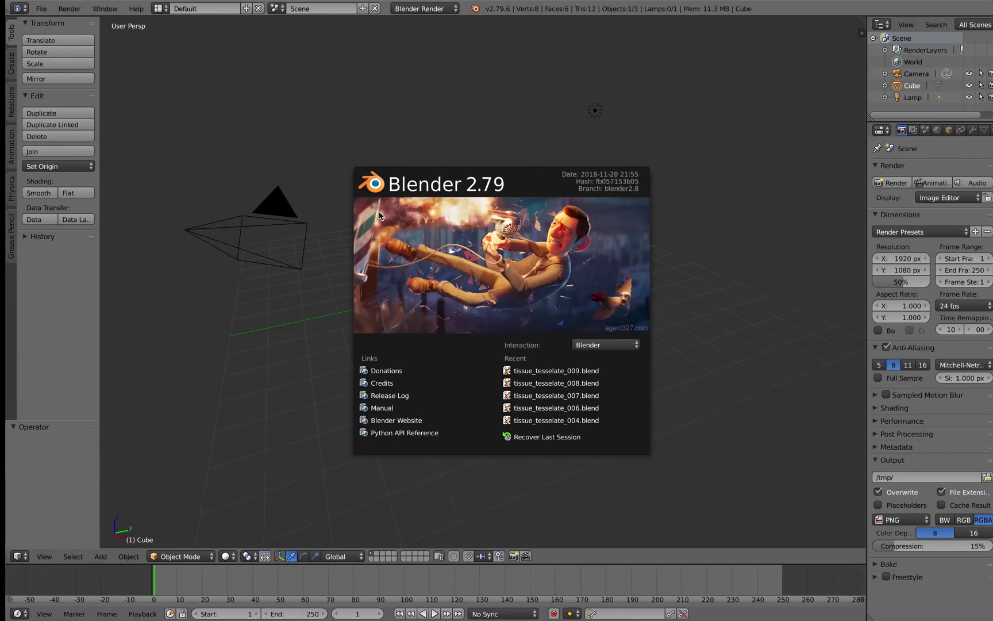
Switch to Blender 2.79, dismiss its splash screen and place the 3D cursor in the empty space above and left of the cube
click(448, 172)
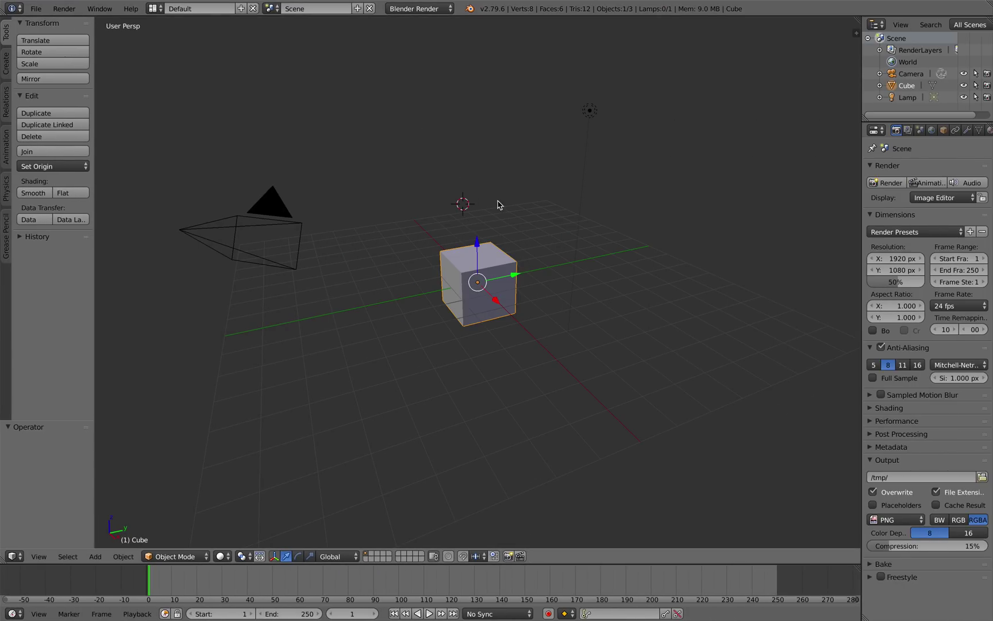
middle_drag(498, 200, 473, 187)
click(439, 181)
click(408, 161)
click(423, 155)
click(421, 173)
drag(422, 172, 378, 224)
click(410, 183)
Duplicate the cube with an offset of about X -1.64, Y -4.81, Z 1.27, duplicate the copy above it, and deselect everything
key(shift+d)
click(342, 231)
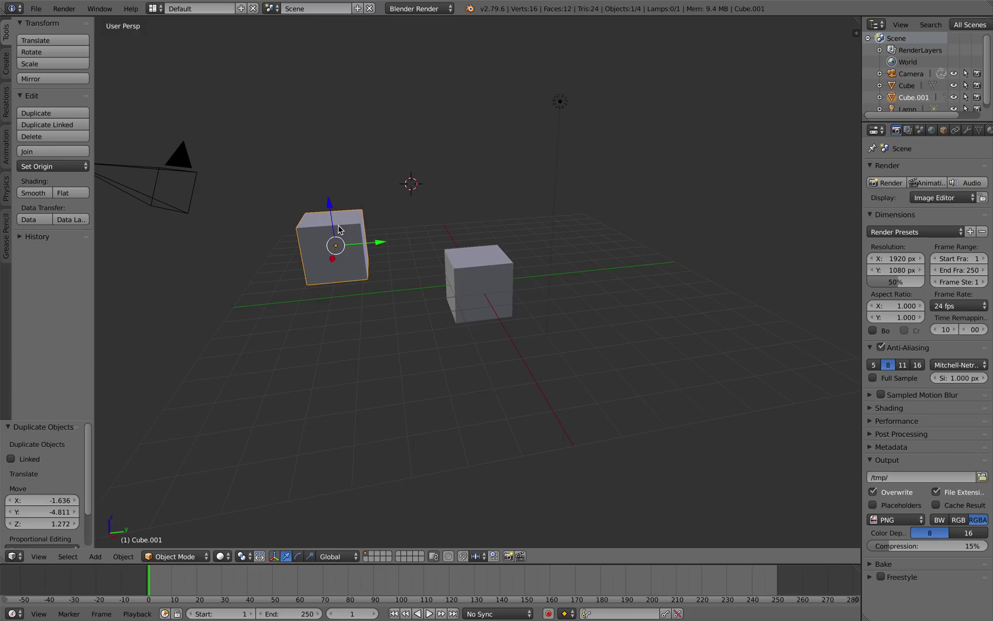
key(shift+d)
click(386, 147)
key(a)
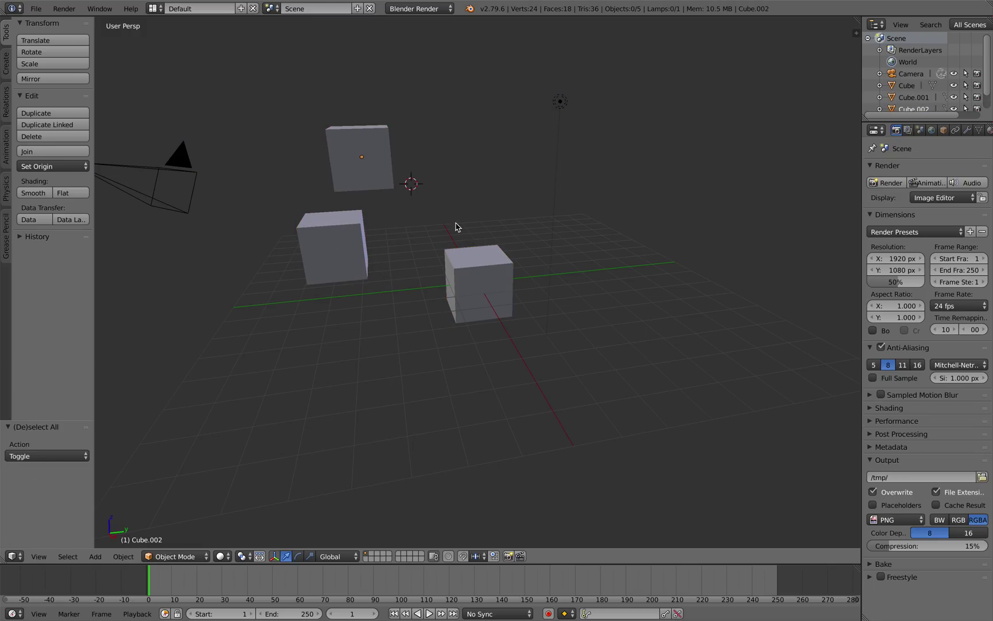
Select the cubes one at a time, extend the selection with the original cube, and toggle the selection of all objects
right_click(469, 261)
right_click(356, 170)
right_click(357, 246)
shift+right_click(463, 267)
key(a)
key(a)
middle_drag(454, 198, 512, 164)
key(a)
Select the original cube and place the 3D cursor in the empty space to its upper right
click(527, 152)
click(527, 166)
click(577, 181)
click(599, 229)
right_click(552, 268)
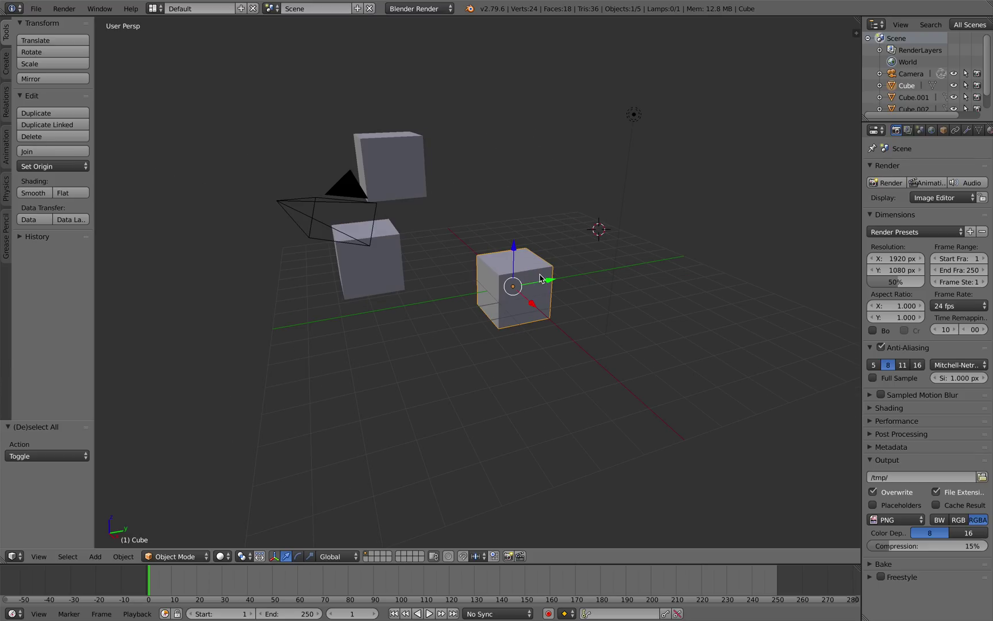
click(556, 154)
click(576, 140)
click(568, 252)
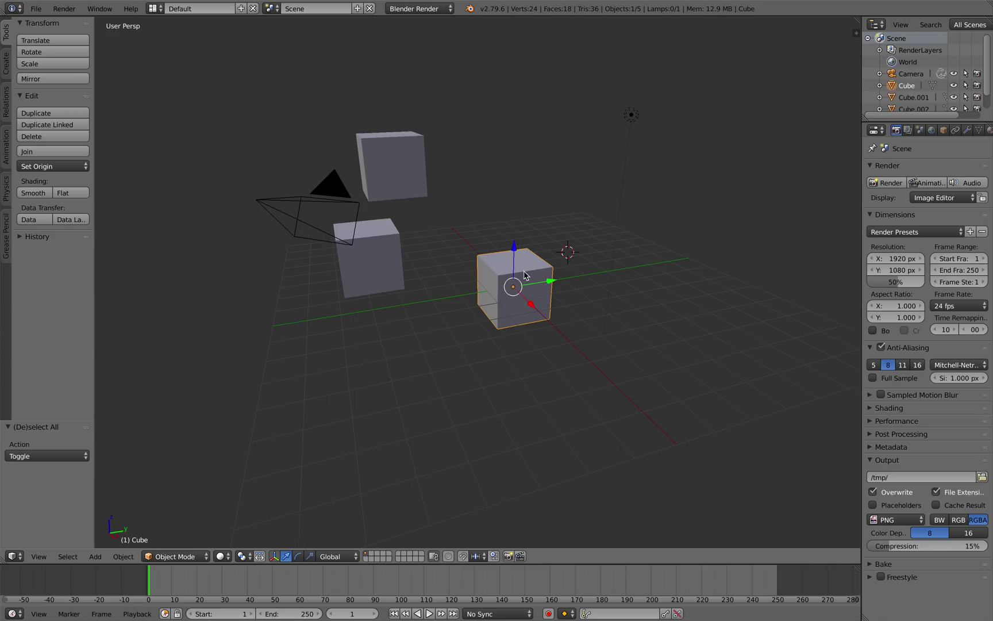
click(585, 208)
Set the pivot point to 3D Cursor and scale the original cube to about 0.778
click(243, 557)
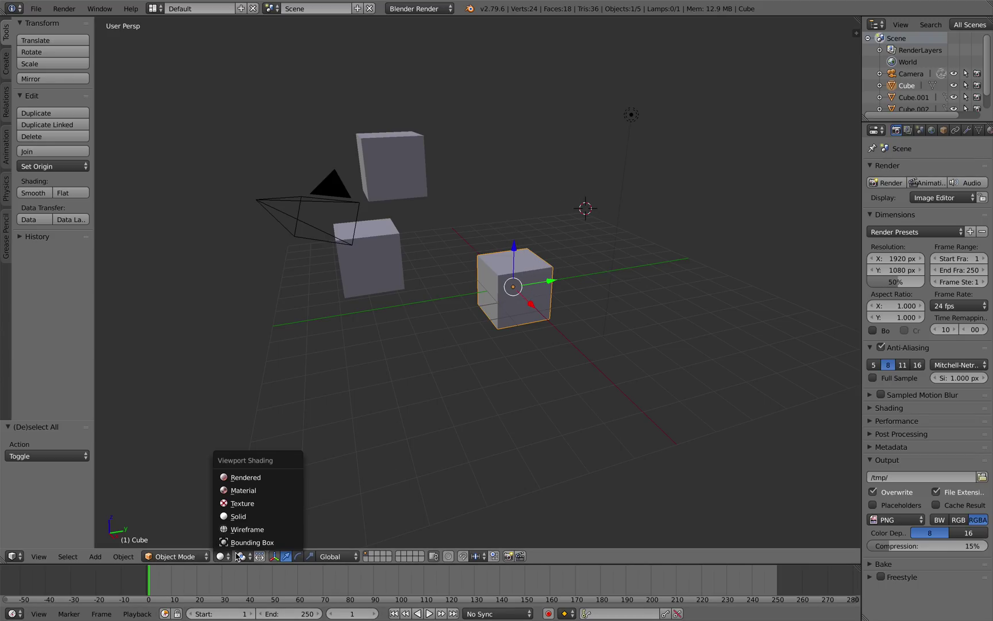
click(246, 556)
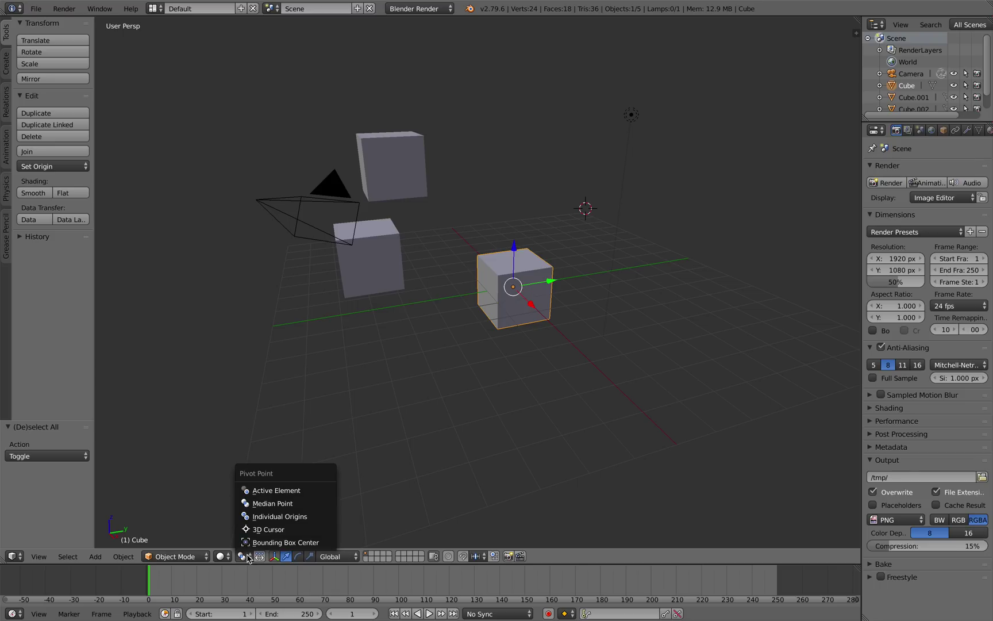
click(264, 529)
key(s)
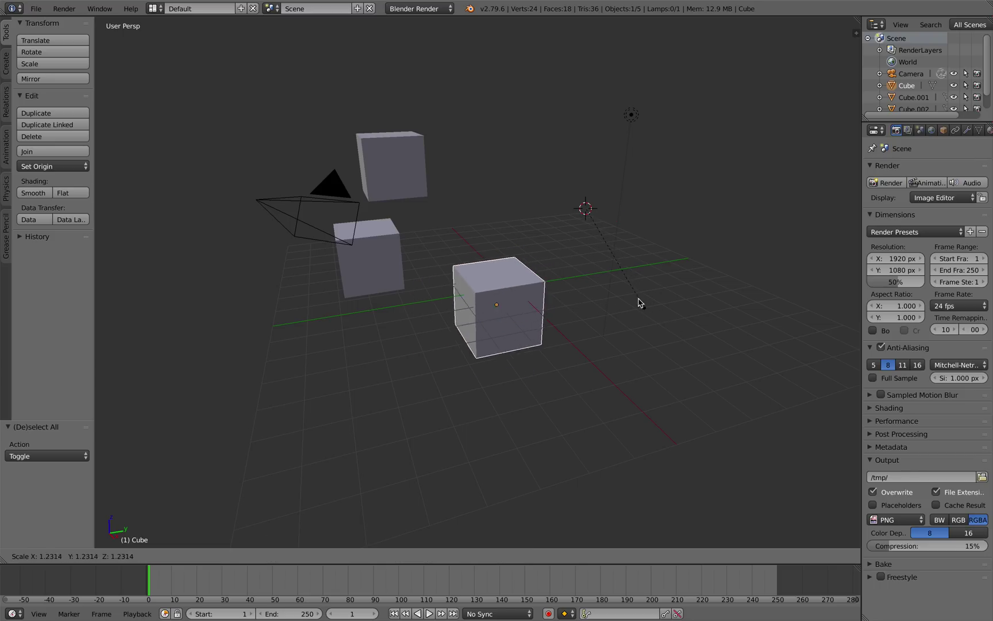
click(623, 271)
Trackball-rotate the cube around the 3D cursor by about -40.1° and 21.8°
key(r)
key(r)
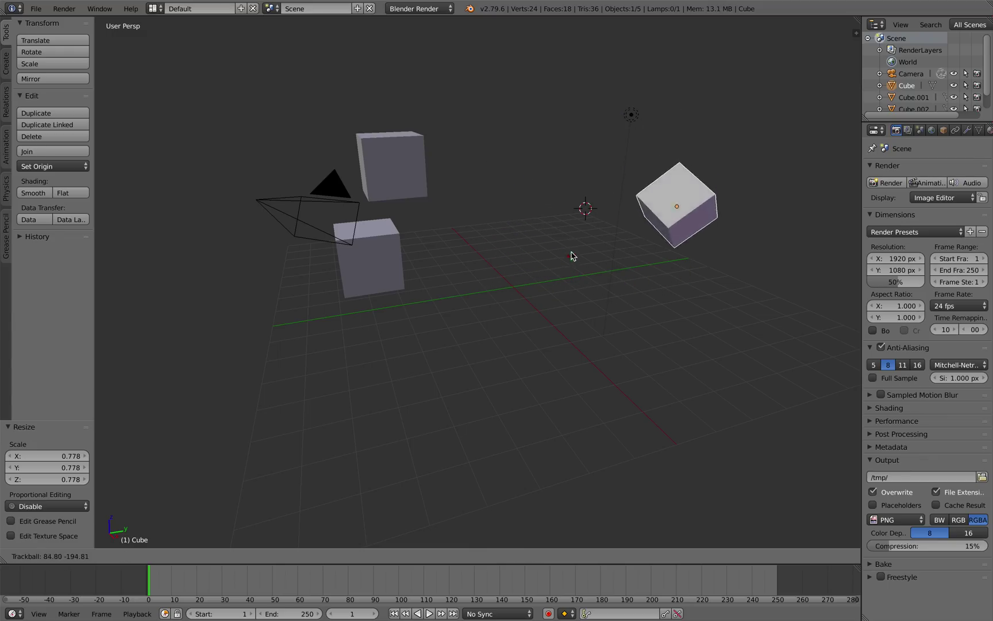
click(689, 190)
Place the 3D cursor right of the cubes and add a monkey mesh there, at about X 1.65, Y 8.33, Z 3.14
click(675, 198)
click(721, 249)
click(747, 189)
middle_drag(753, 211, 651, 214)
key(shift+a)
mouse_move(638, 211)
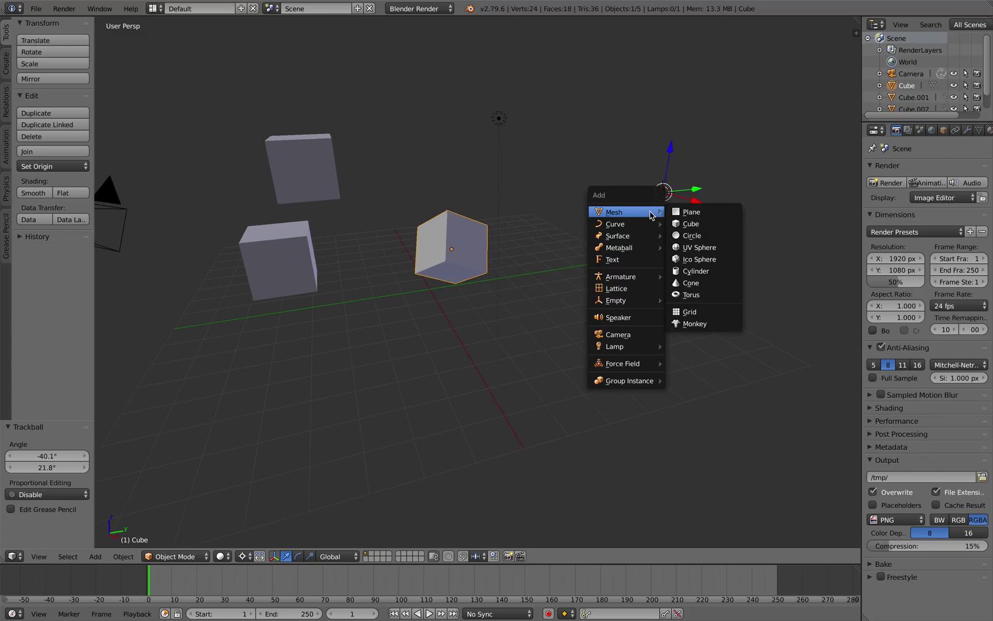
click(703, 331)
Move the 3D cursor below the first monkey and add a second monkey mesh there
click(701, 300)
key(shift+a)
mouse_move(701, 302)
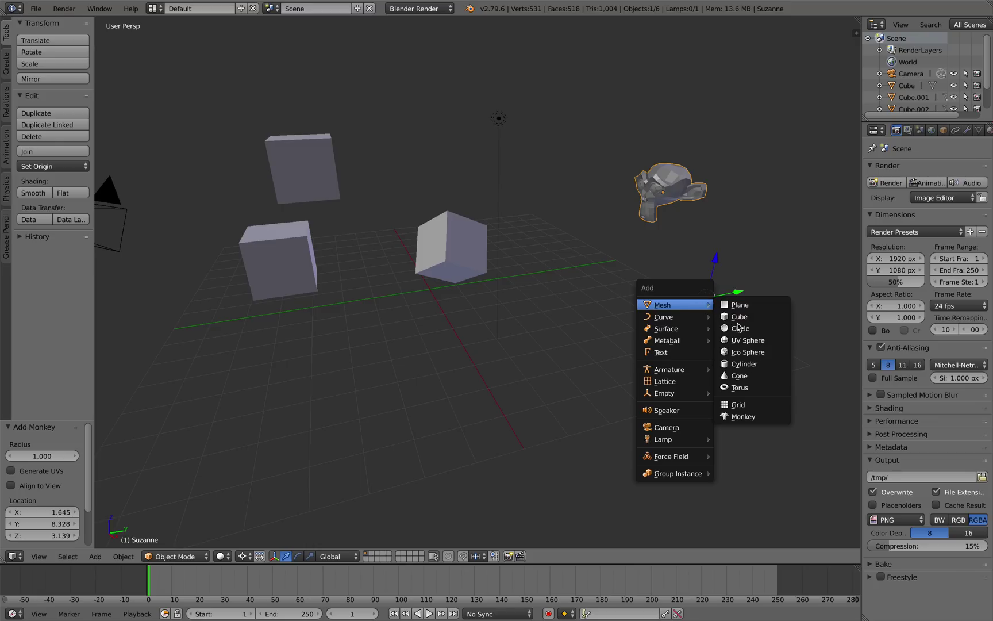
click(747, 415)
Place the 3D cursor in the empty space above the original cube and add a third monkey mesh there
click(630, 368)
click(506, 158)
click(426, 145)
key(shift+a)
mouse_move(422, 141)
click(471, 253)
middle_drag(540, 210, 528, 195)
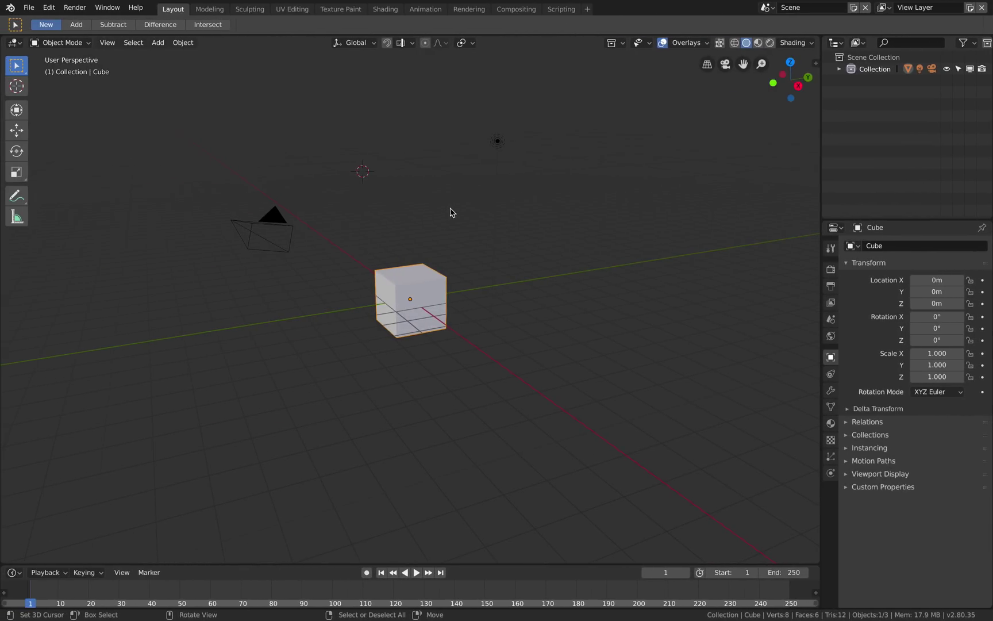
Switch to Blender 2.80, place the 3D cursor beyond the cube, and duplicate the cube twice to its right
middle_drag(450, 212, 445, 197)
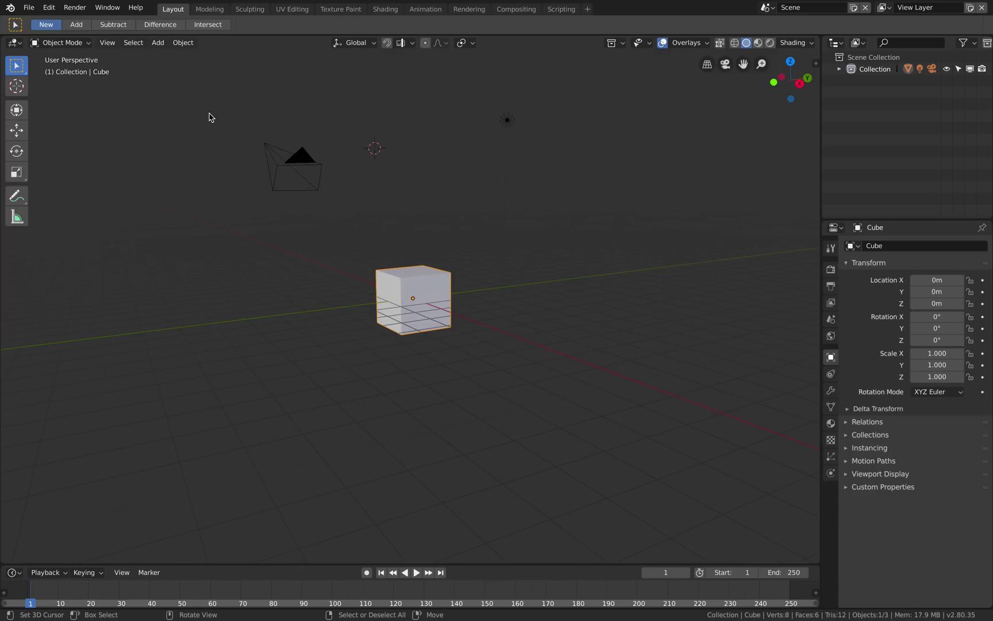
click(494, 228)
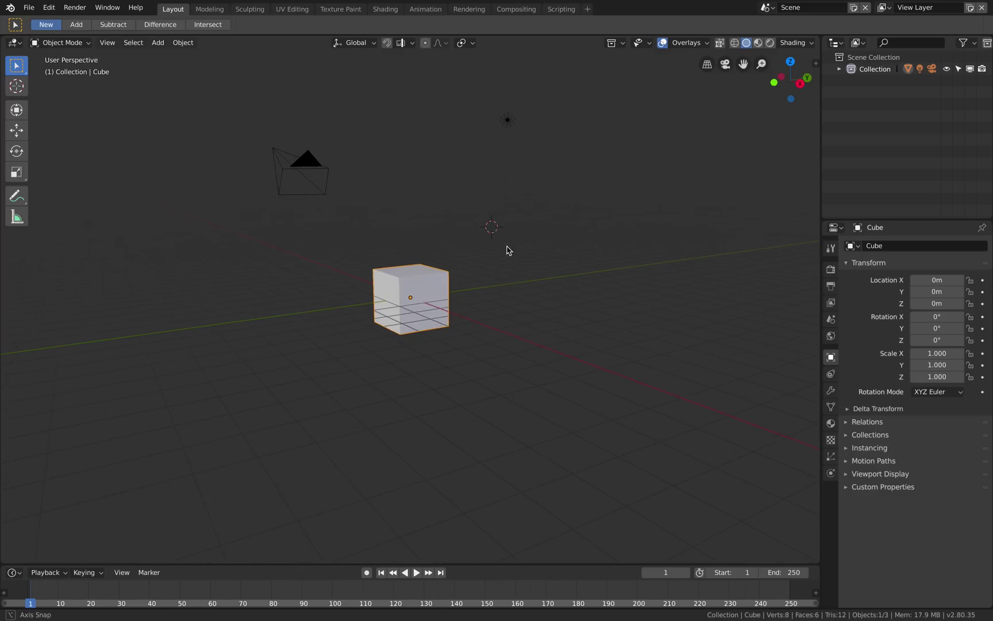
middle_drag(505, 250, 484, 281)
key(shift+d)
click(578, 243)
key(shift+d)
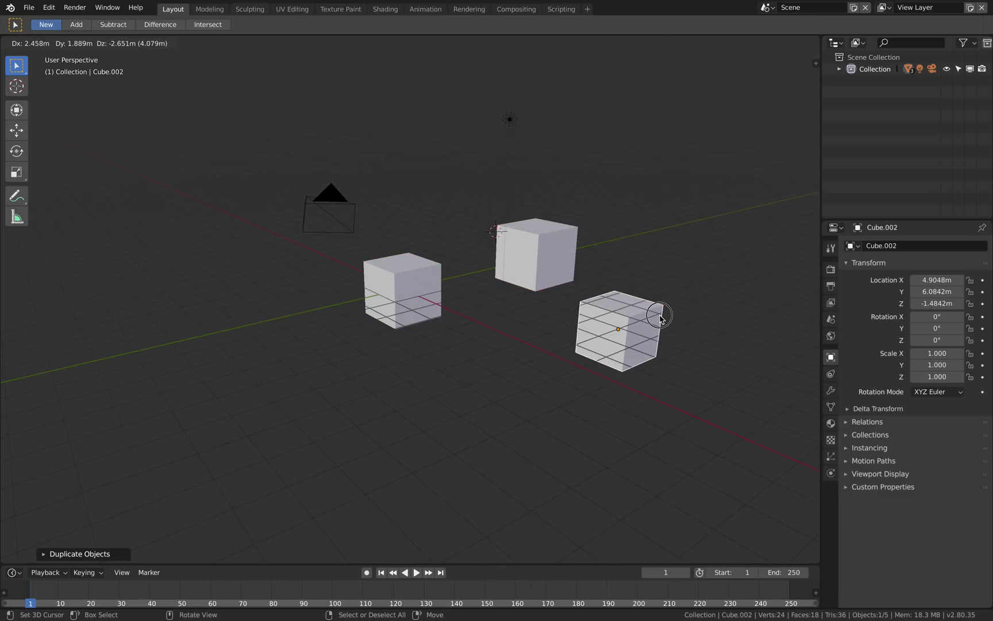
click(665, 315)
Add a third cube copy at the far right and select the first copy, in the middle of the cubes
shift+middle_drag(601, 323, 581, 303)
key(shift+d)
click(663, 194)
shift+middle_drag(616, 193, 566, 212)
click(505, 229)
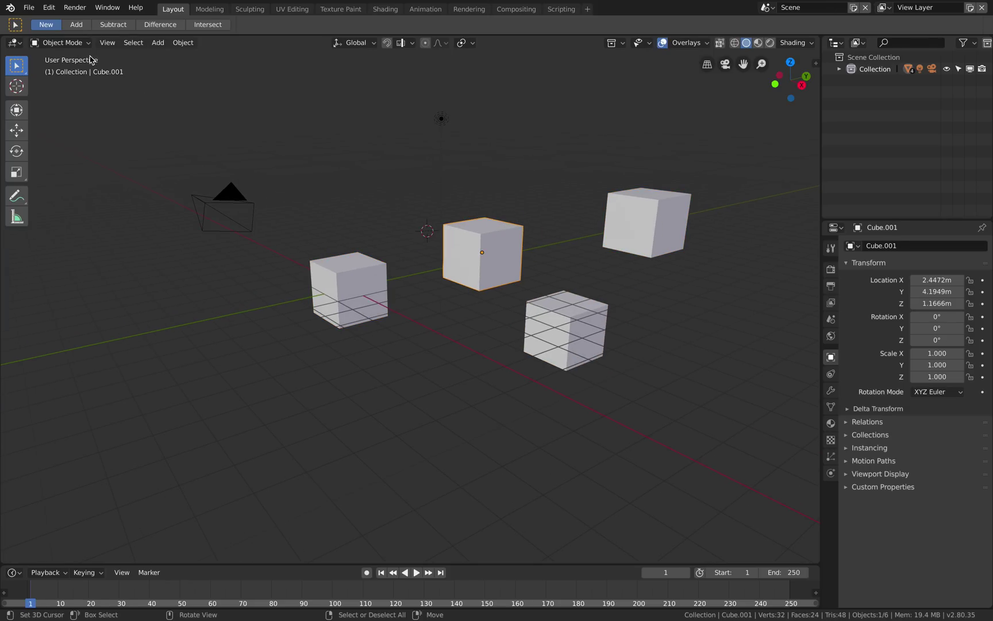
Load the factory settings to reset the scene and the mouse controls
click(29, 8)
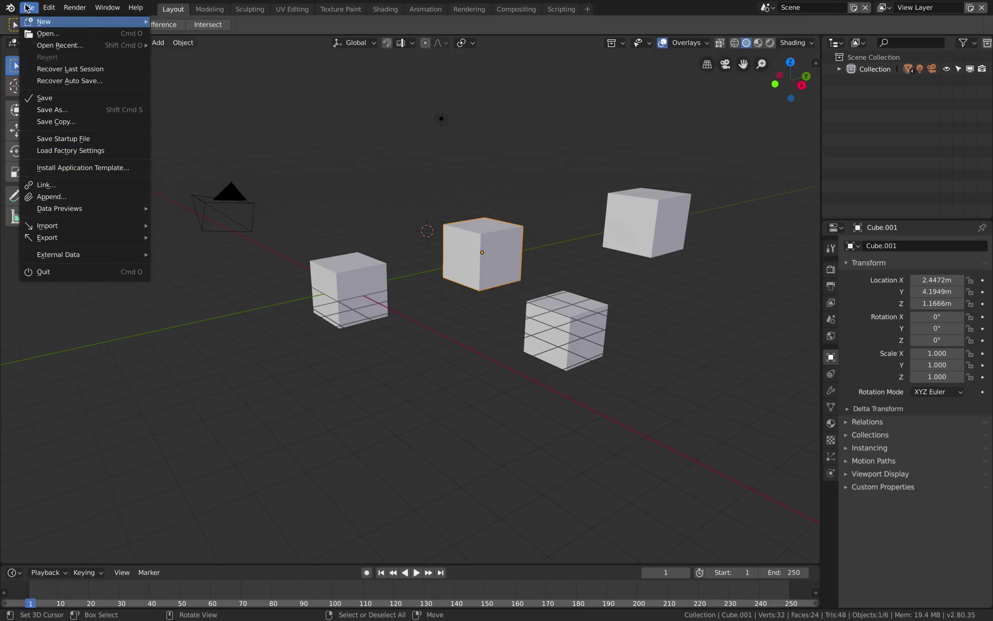
click(79, 150)
click(78, 149)
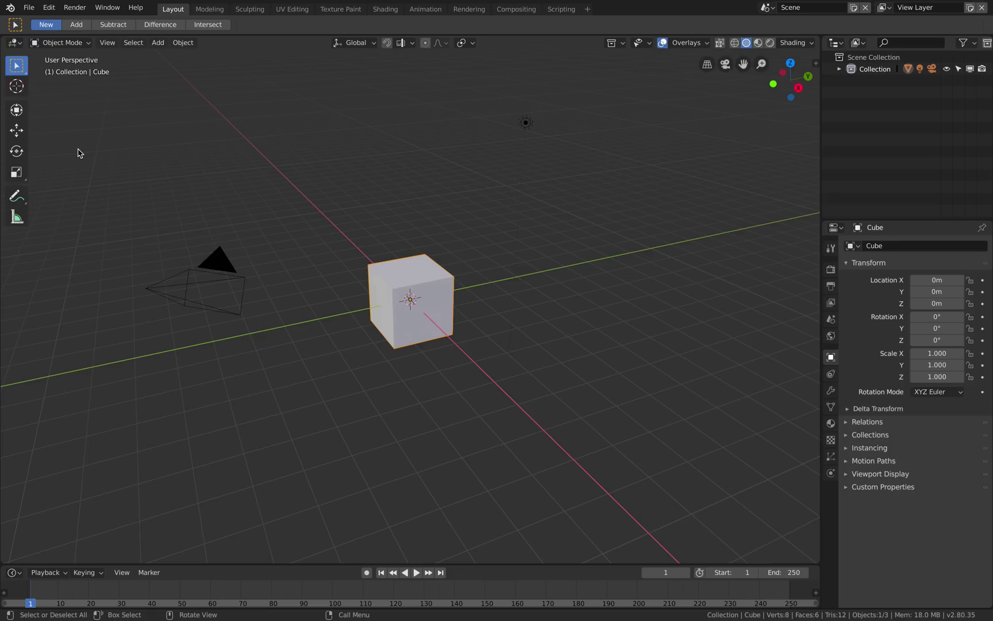
middle_drag(411, 241, 395, 213)
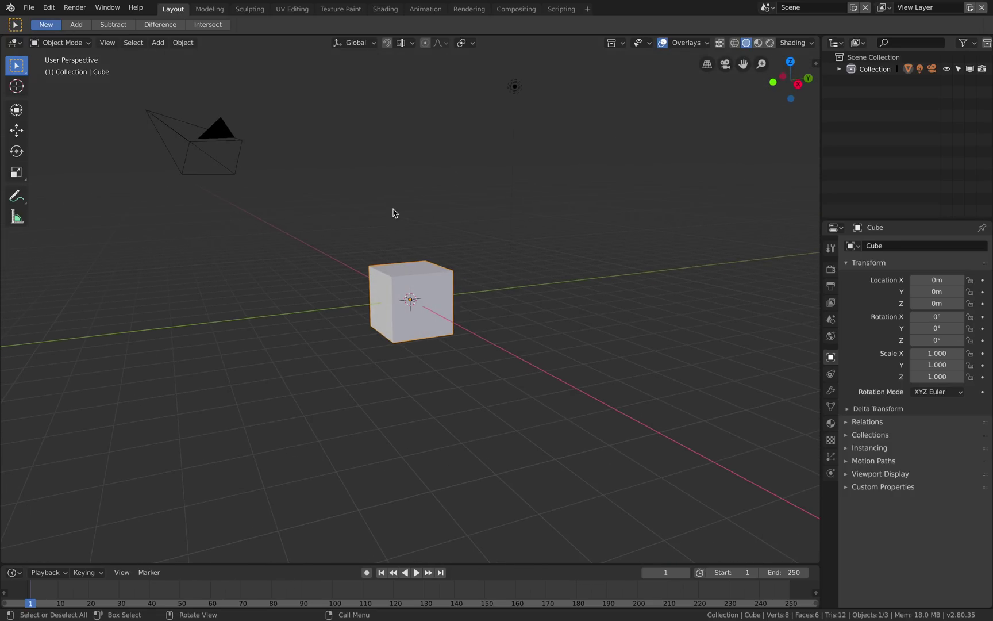
Examine the commands offered by the cube's object context menu and by the Add menu
click(387, 215)
scroll(425, 268, down, 1)
right_click(428, 288)
click(422, 277)
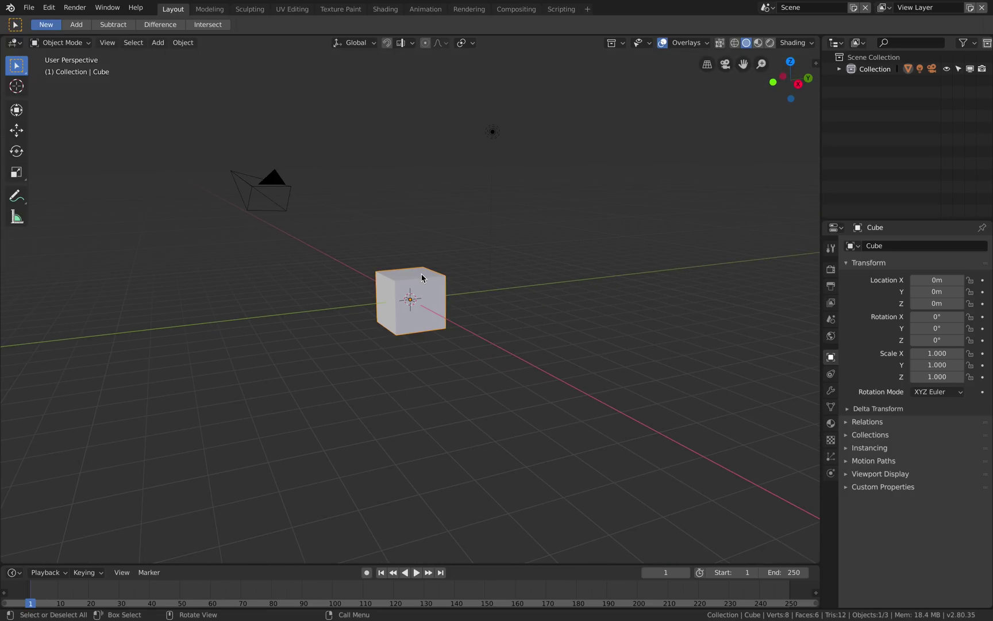
right_click(419, 291)
right_click(415, 280)
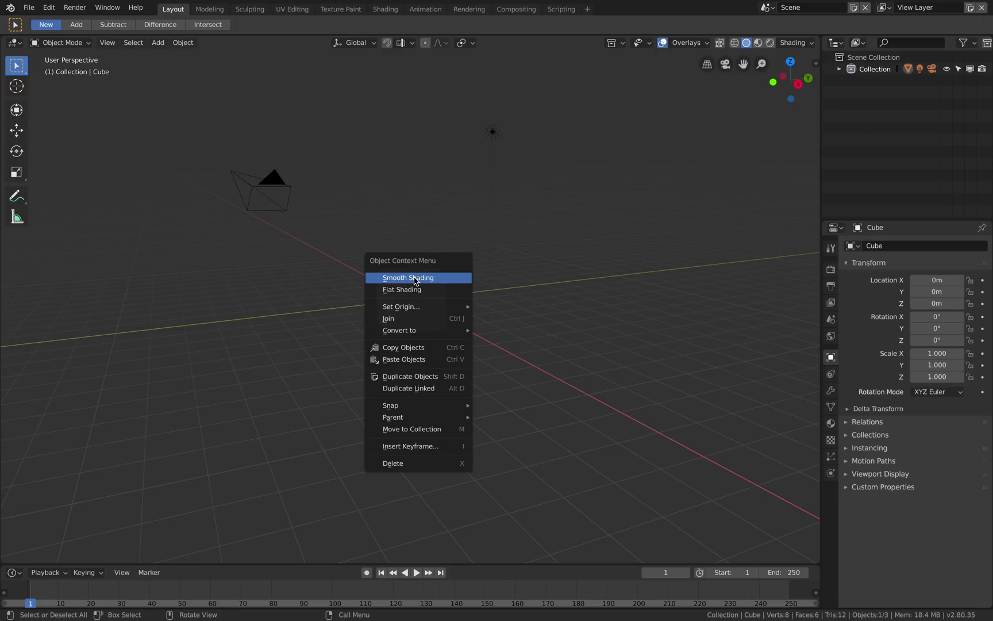
mouse_move(467, 280)
middle_down()
mouse_move(458, 284)
mouse_move(519, 286)
mouse_move(447, 282)
mouse_move(470, 275)
middle_up()
right_click(442, 265)
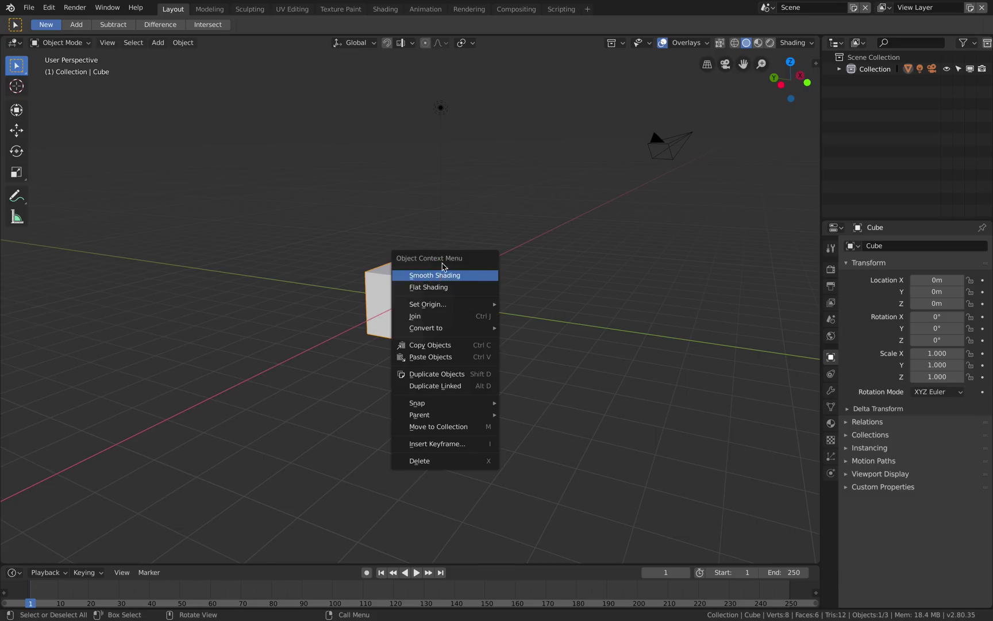
right_click(451, 284)
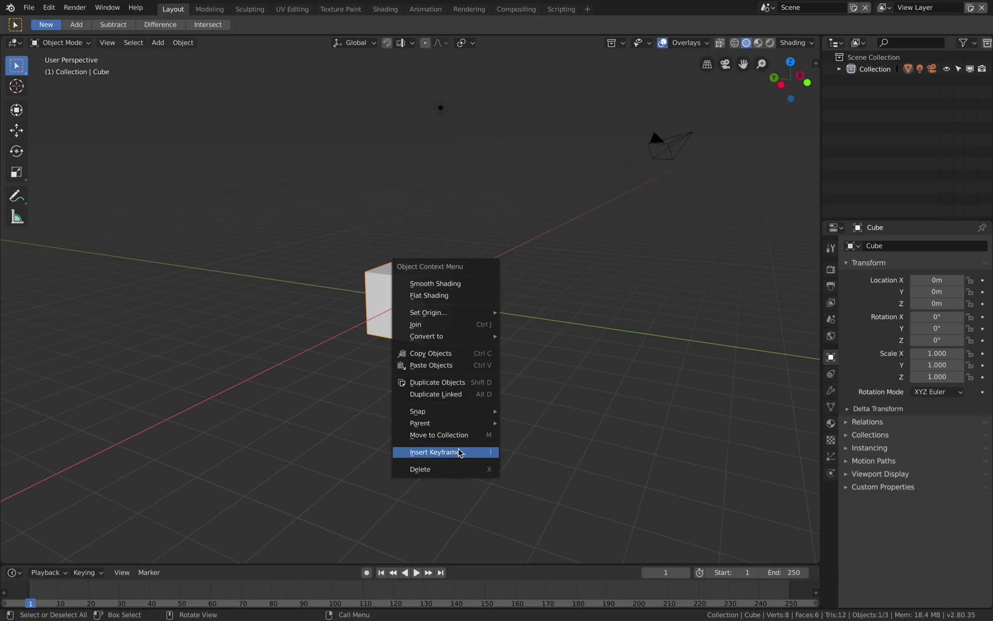
click(368, 237)
middle_drag(368, 237, 427, 275)
right_click(427, 276)
key(Escape)
click(428, 277)
key(shift+a)
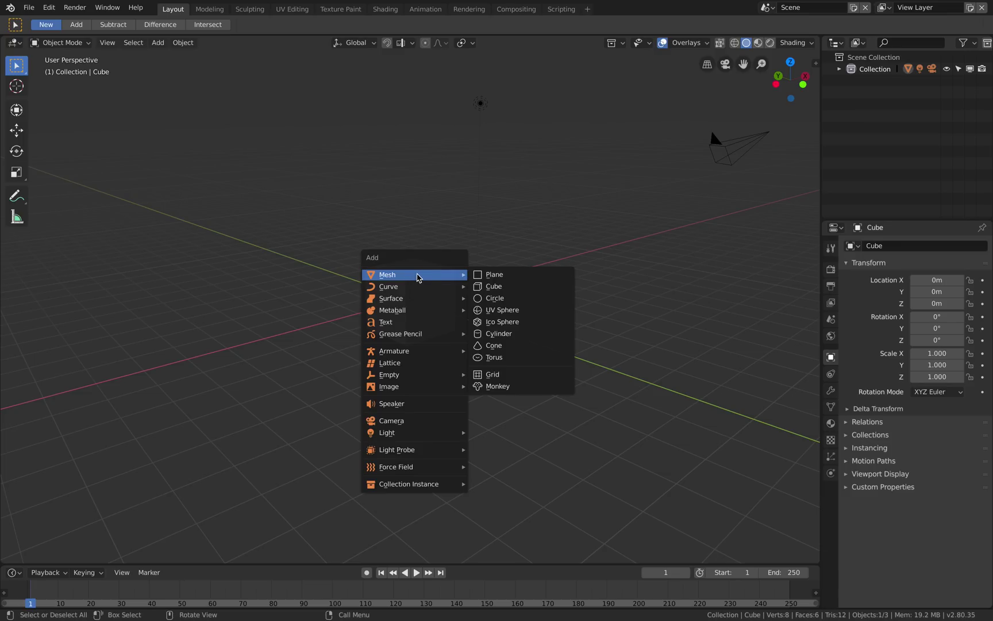
Duplicate the cube to about X -1.47, Y 2.15, Z 2.26, and duplicate that copy to the opposite side of the original
key(shift+d)
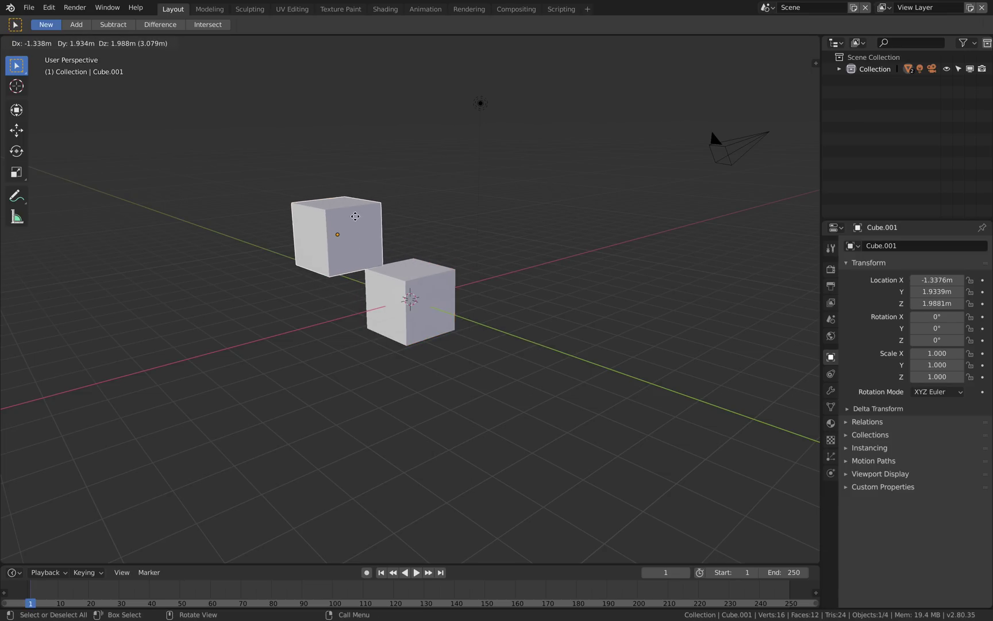
click(356, 216)
key(shift+d)
click(562, 232)
Select the first cube copy and move it to about X -1.99, Y 2.76, Z 2.30
middle_drag(560, 260, 478, 237)
click(484, 251)
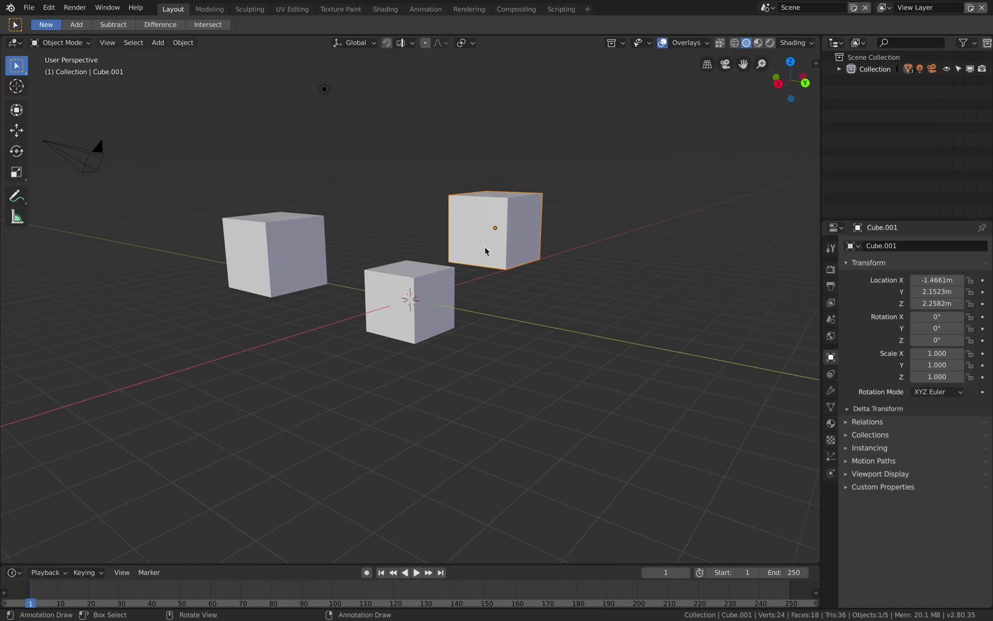
key(g)
click(529, 253)
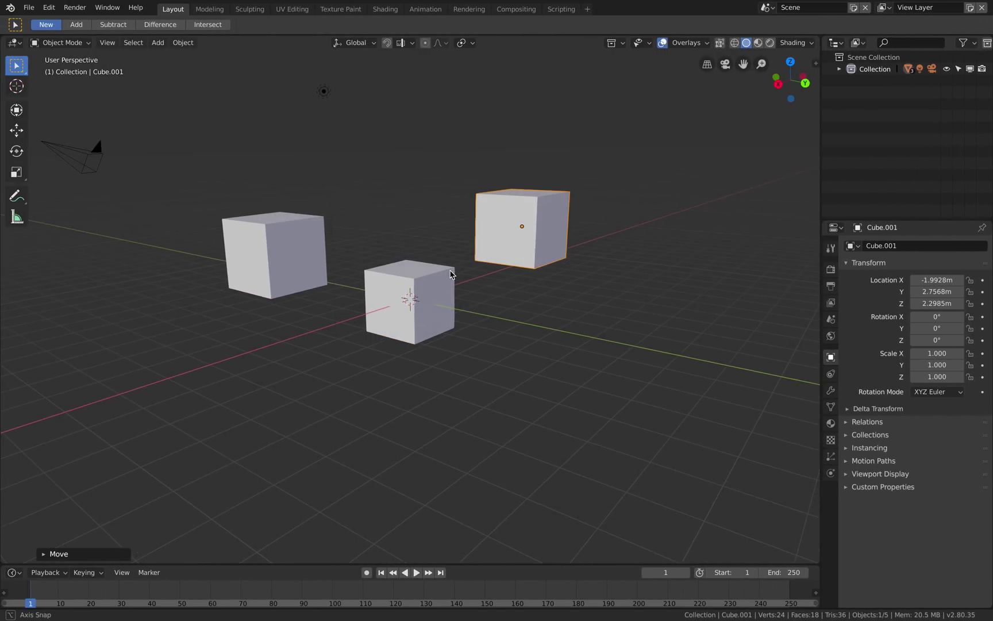
Add a monkey mesh and move it to about X 3.87, Y -6.06, Z 4.30
click(529, 225)
middle_drag(559, 232, 557, 232)
key(shift+a)
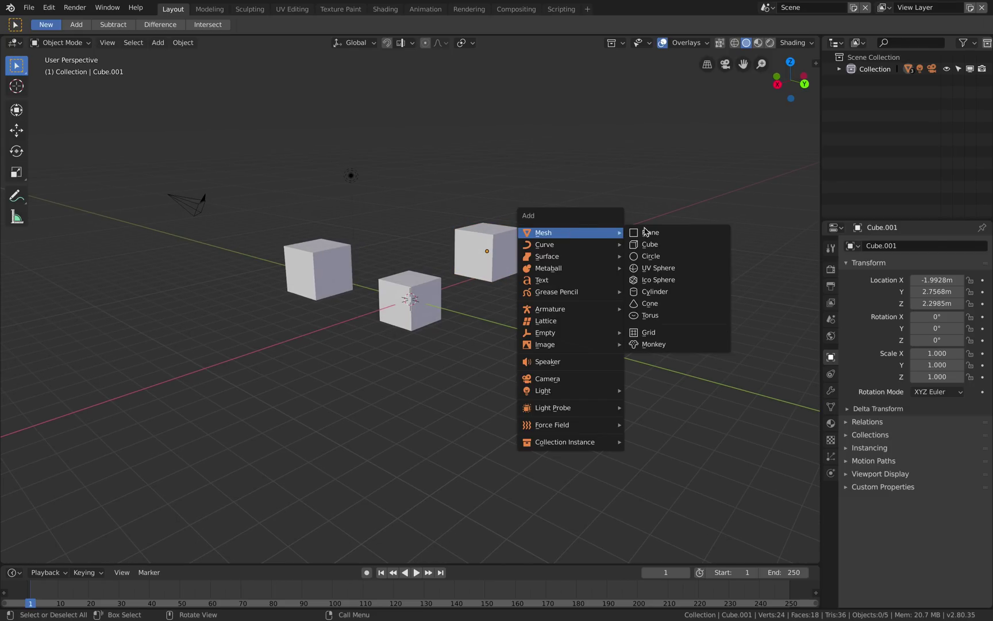
click(654, 344)
key(g)
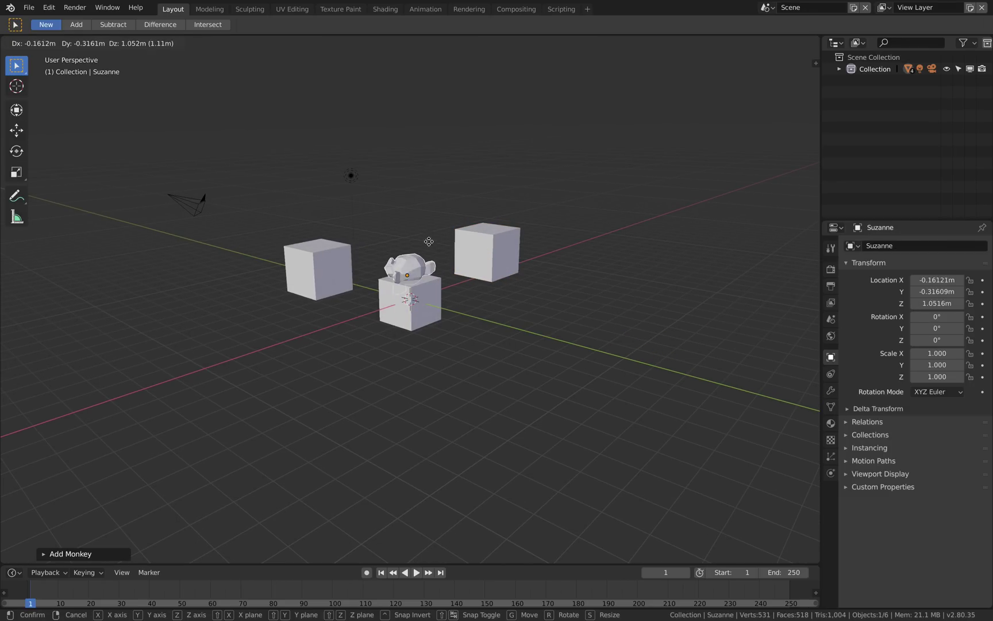
click(275, 180)
Add a second monkey mesh, move it to about X -4.36, Y 2.16, Z 5.24, and deselect everything
key(shift+a)
mouse_move(505, 173)
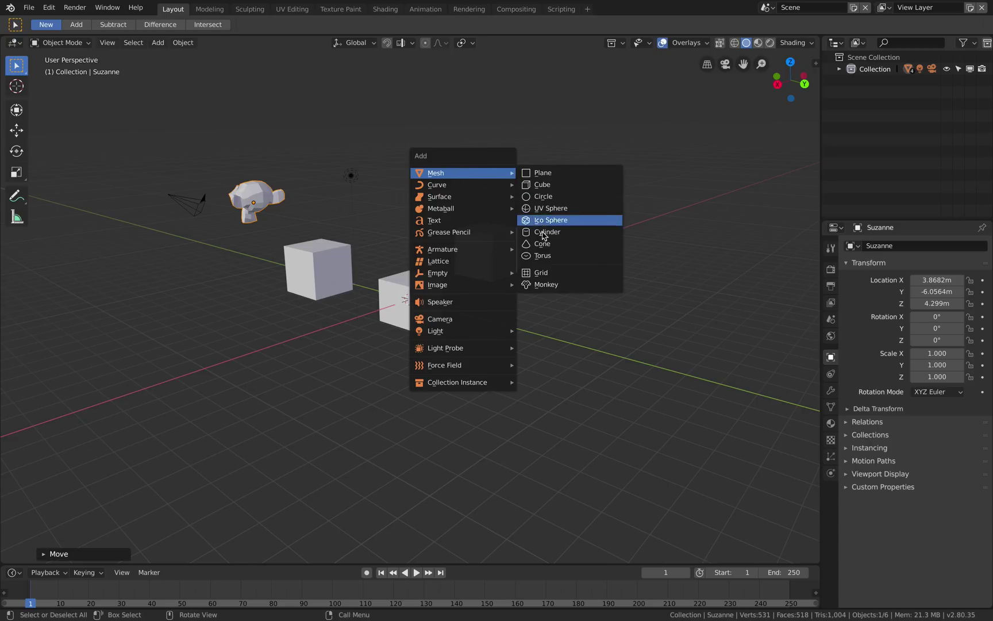
click(543, 284)
key(g)
click(519, 163)
click(591, 281)
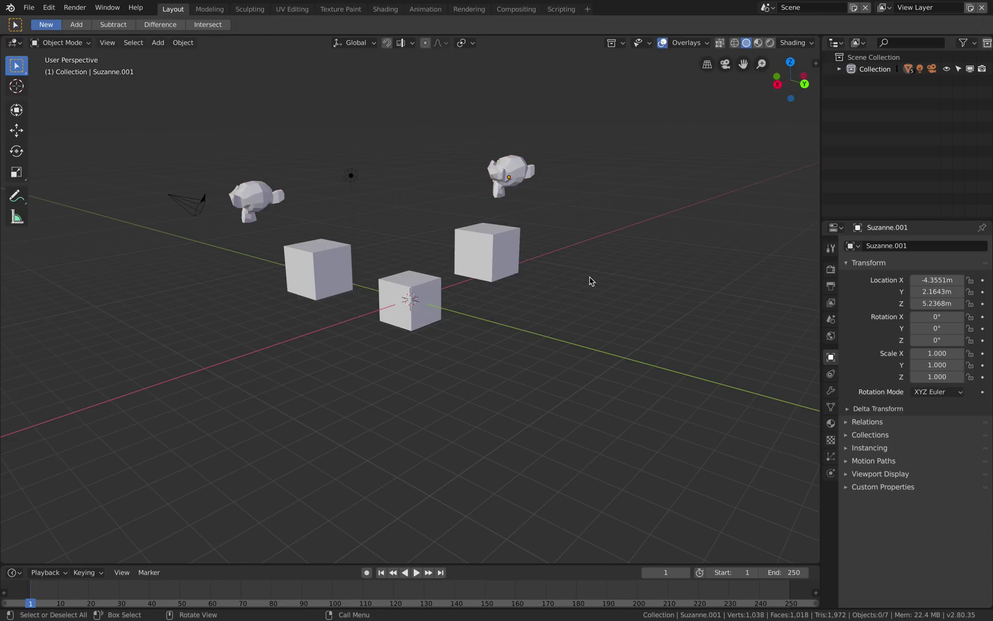
Using the Cursor tool, place the 3D cursor below the cubes and add a monkey at about X 3.93, Y -2.32, Z -3.95
click(16, 86)
click(315, 392)
key(shift+a)
mouse_move(412, 367)
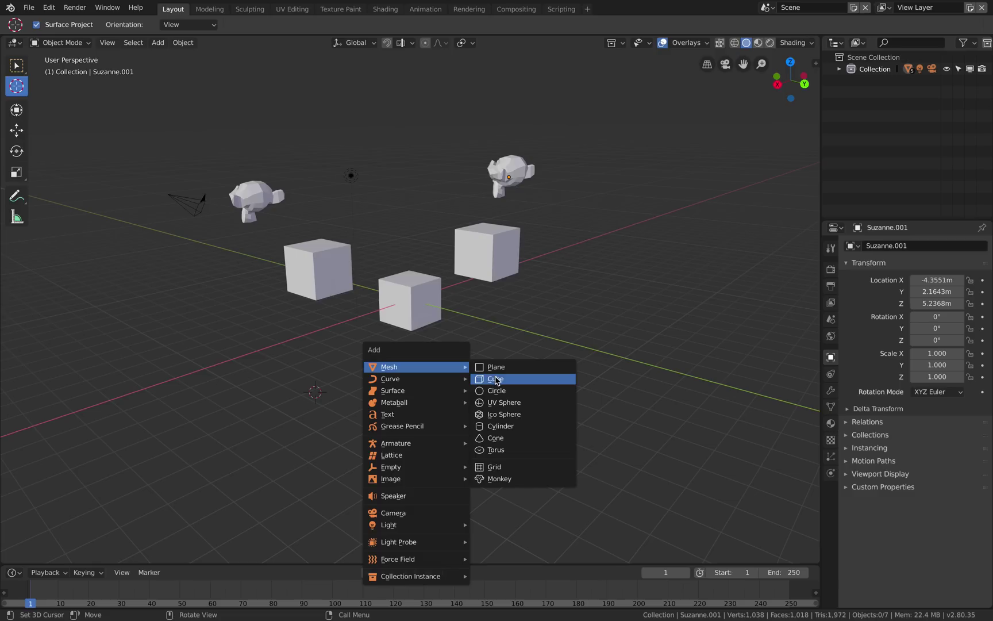
click(500, 485)
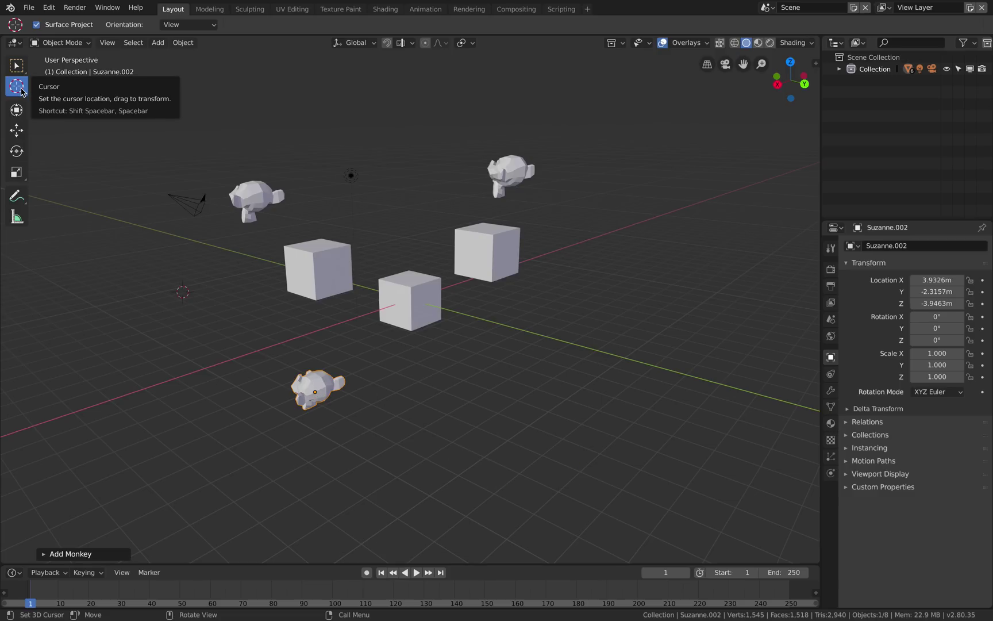
Place the 3D cursor near the camera and add a monkey there at about X 7.83, Y -9.09, Z 1.85
click(145, 261)
key(shift+a)
mouse_move(170, 286)
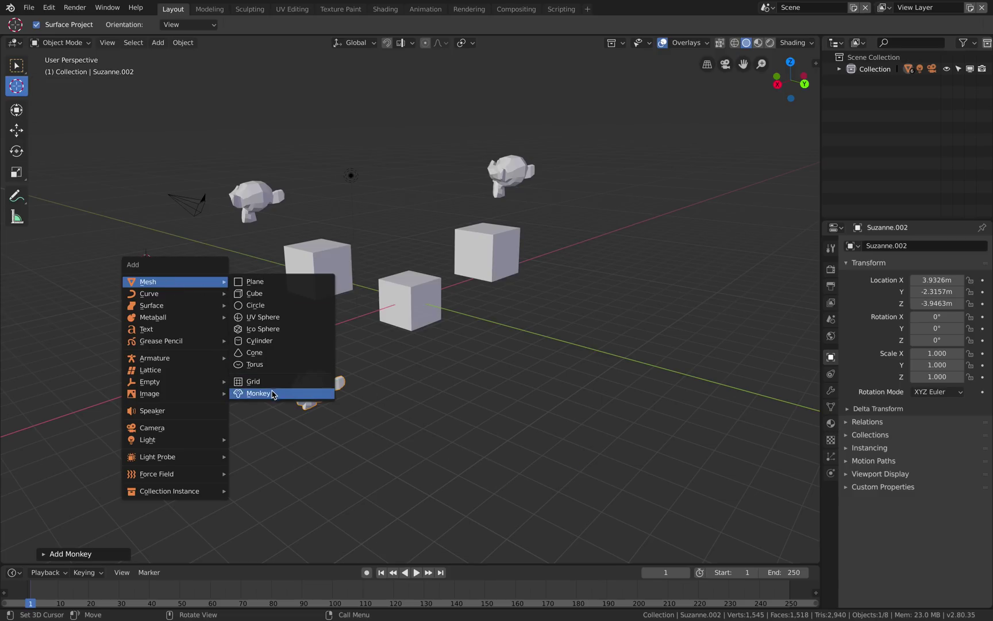
click(274, 390)
middle_drag(447, 351, 459, 322)
With the Select tool, pick the monkey nearest the camera and move it to about X 2.50, Y -7.64, Z 4.31
click(16, 66)
middle_drag(86, 144, 112, 158)
click(339, 248)
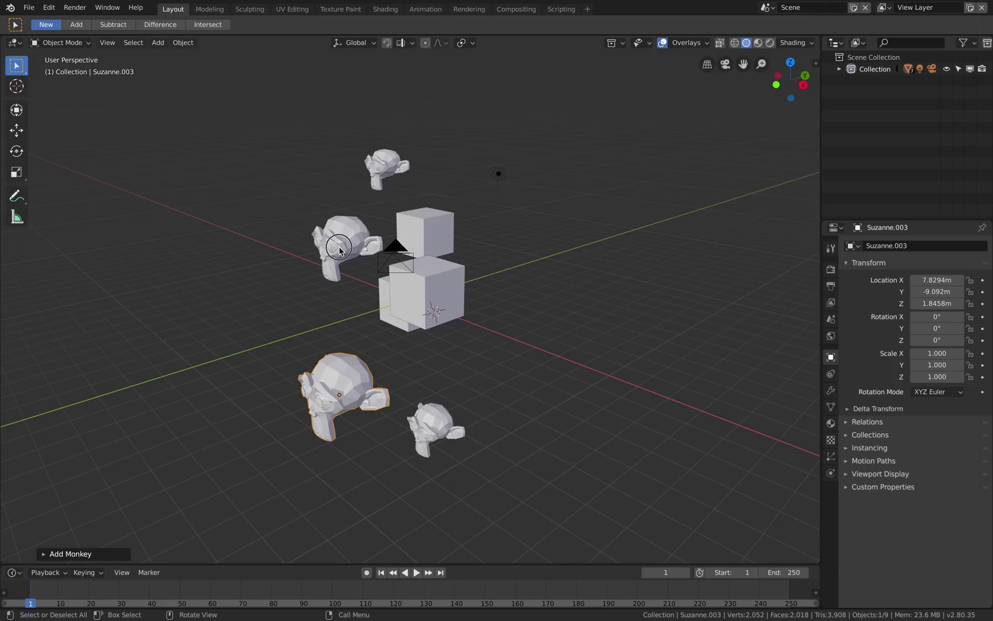
key(g)
click(273, 250)
Trackball-rotate the selected monkey to about -20.8°, 2.97°, 36.7° and scale it to about 2.09
key(r)
key(r)
key(s)
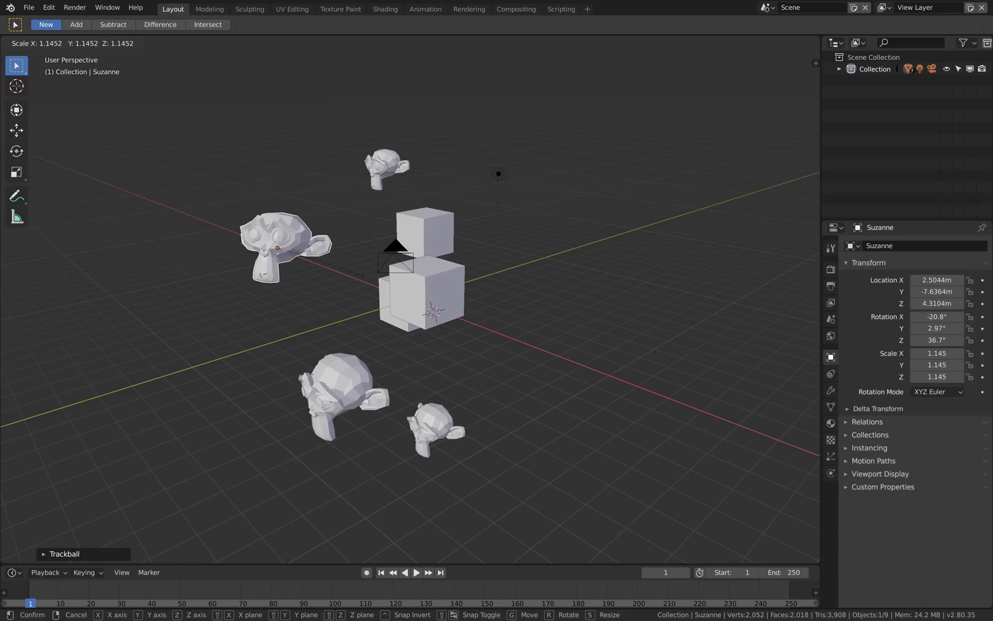
click(363, 341)
Play and stop the timeline animation twice, ending at frame 51
middle_drag(316, 248, 293, 245)
key(space)
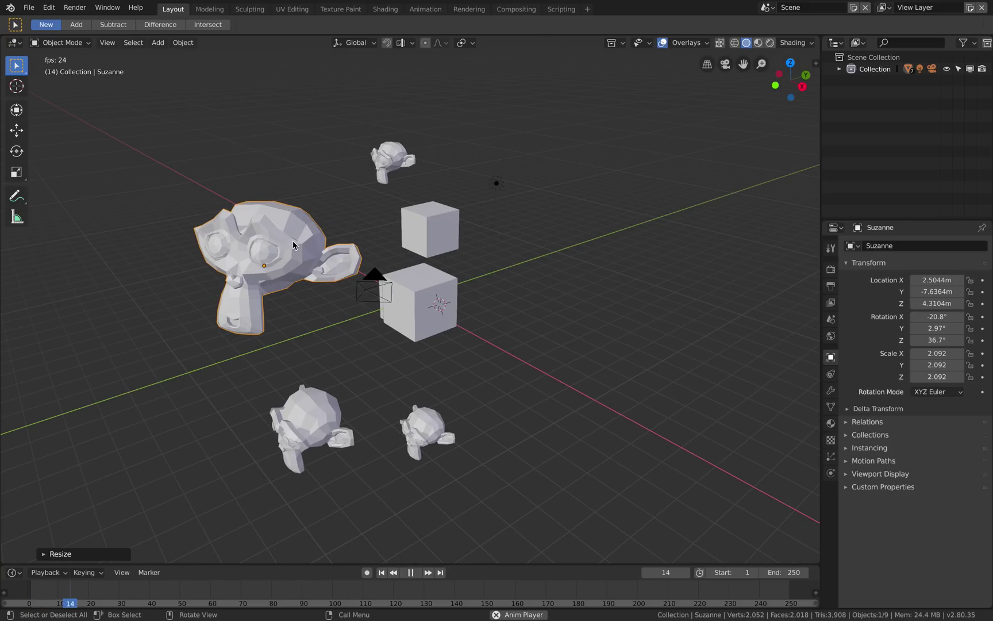
key(space)
key(space)
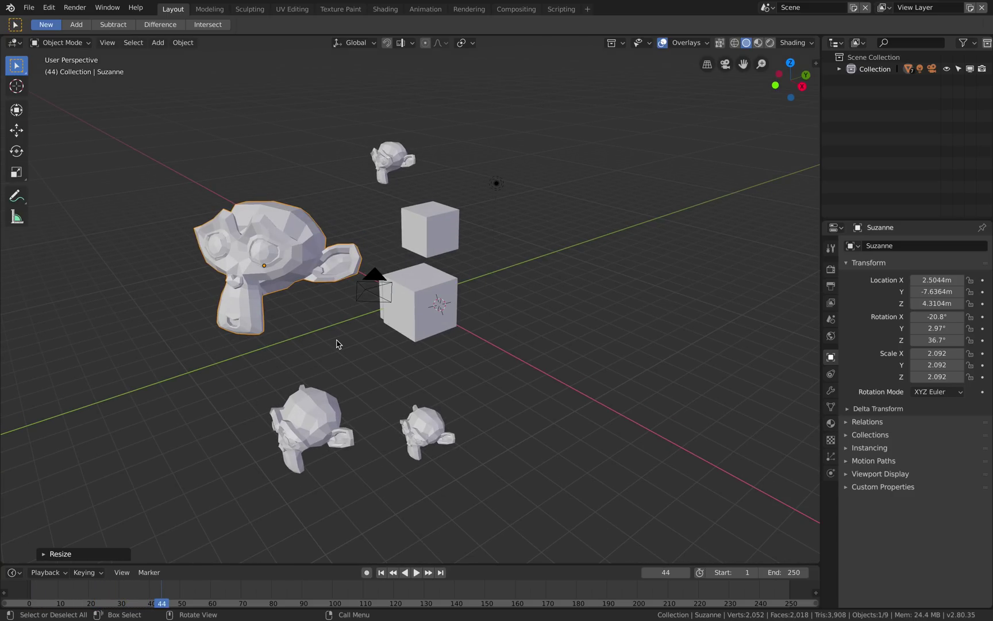
middle_drag(337, 343, 330, 335)
key(space)
Deselect the large monkey and view the list of object types that can be added
click(306, 293)
mouse_move(288, 274)
middle_down()
mouse_move(296, 276)
mouse_move(285, 267)
middle_up()
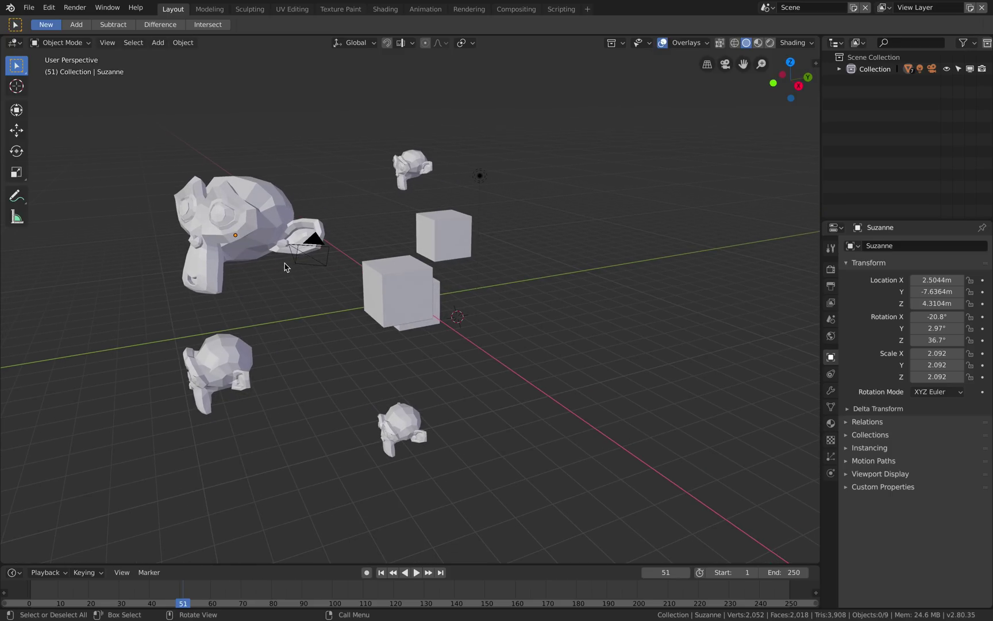
key(shift+a)
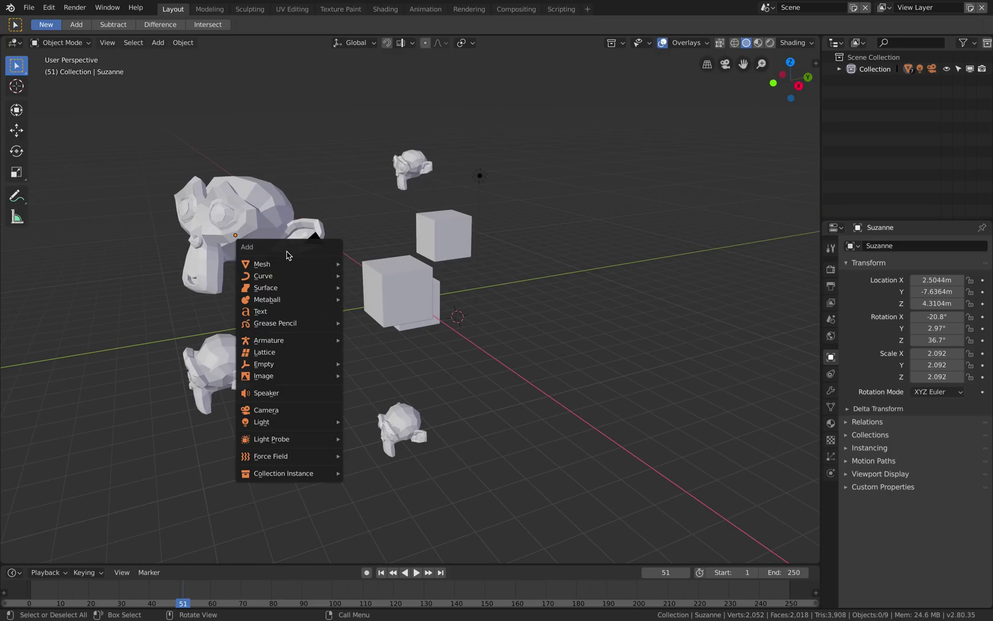
Select the large monkey, trackball-rotate it to about -16.8°, 14.8°, 67.5°, and move it to about X 1.81, Y -8.66, Z 4.73
middle_drag(299, 197, 285, 225)
click(287, 227)
key(r)
key(r)
click(301, 233)
key(g)
click(261, 220)
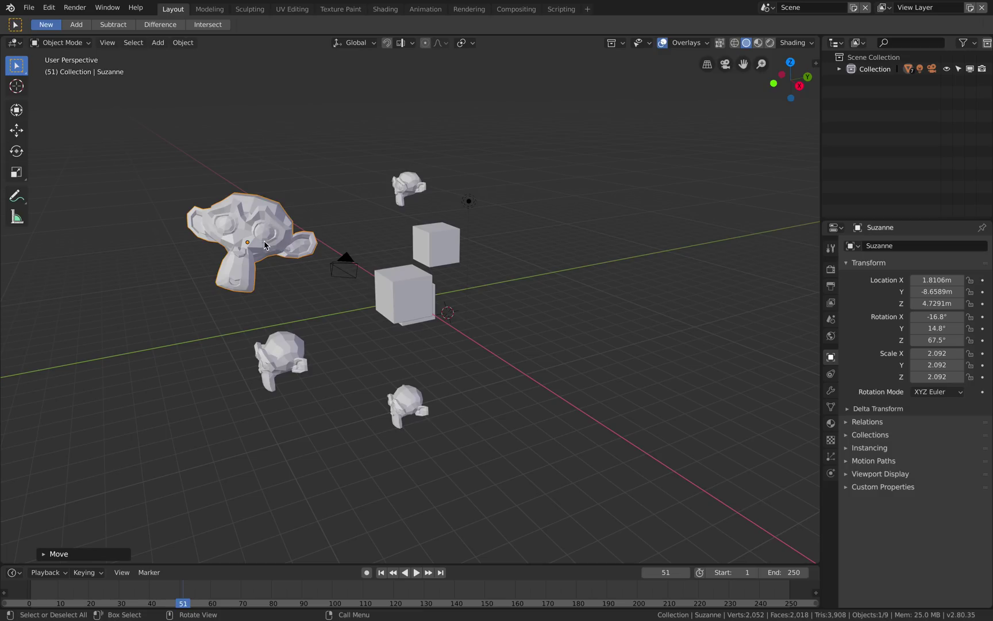
Apply smooth shading to the large monkey
right_click(265, 236)
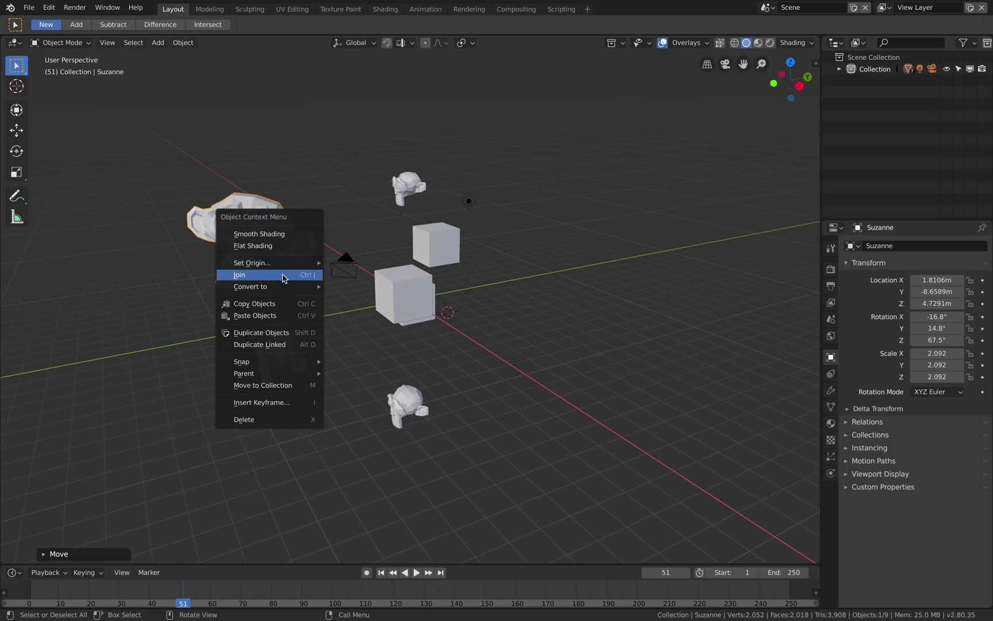
click(281, 234)
scroll(258, 229, up, 1)
Select the monkey below the large one and trackball-rotate it to about -12.3°, -3.43°, 33.6°
click(268, 356)
middle_drag(267, 357, 315, 318)
click(419, 409)
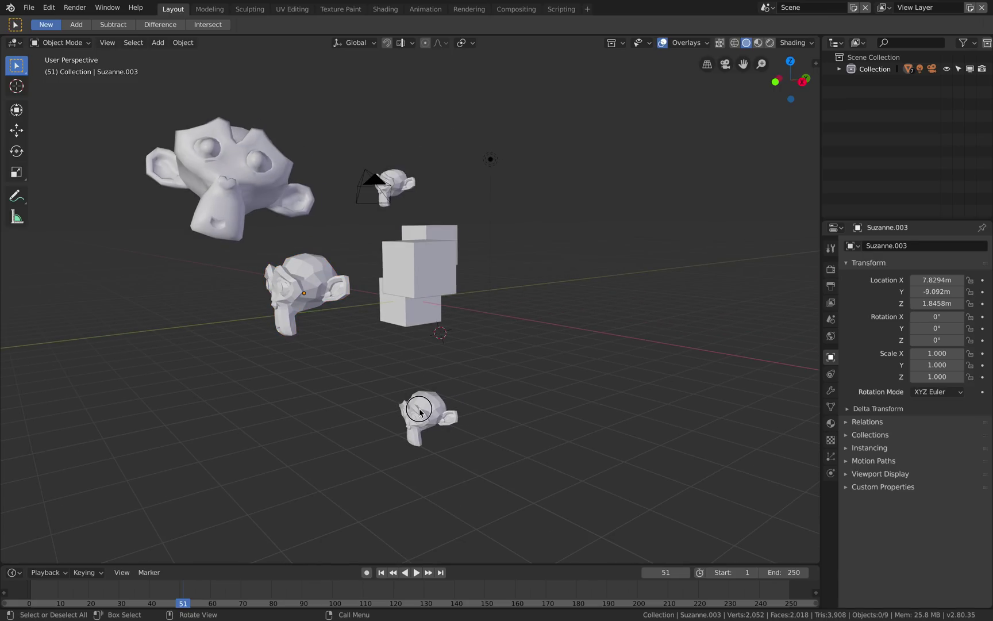
click(316, 291)
key(Escape)
click(350, 333)
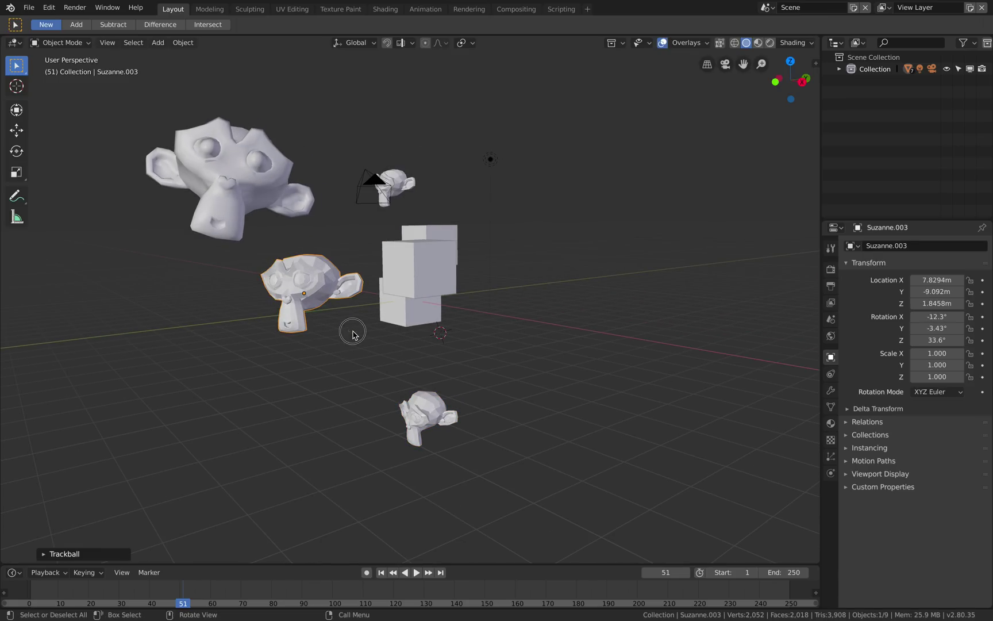
Move the rotated lower monkey to about X 7.38, Y -9.74, Z 1.64 and scale it to about 1.32
key(g)
click(319, 337)
key(s)
click(307, 319)
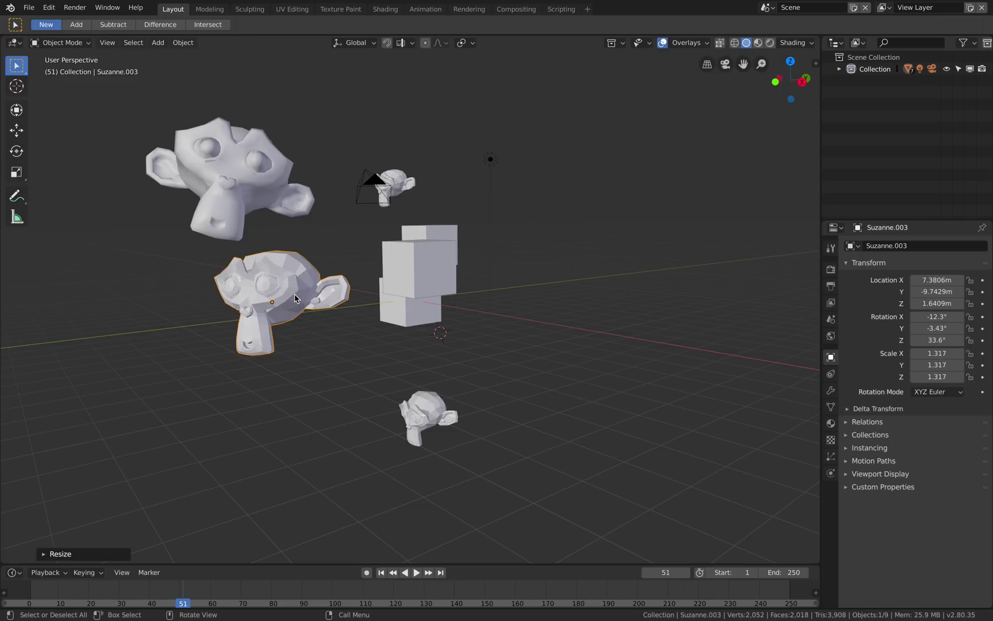
Apply smooth shading to the lower monkey and give it a level 2 subdivision surface
right_click(295, 298)
click(295, 299)
middle_drag(321, 313, 335, 310)
key(ctrl+2)
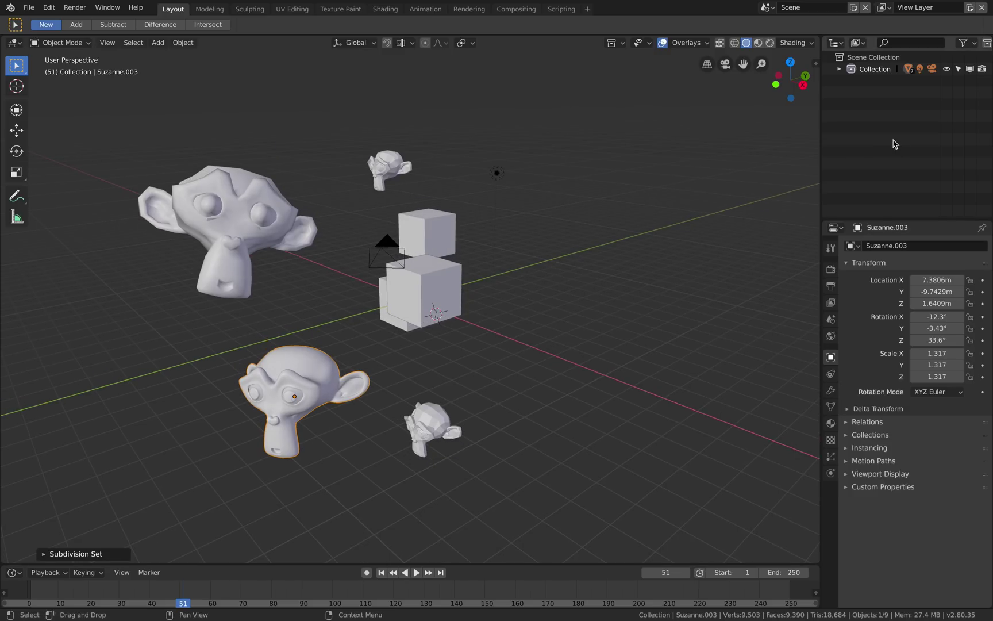
Show the lower monkey's modifier settings and widen the properties area
click(831, 390)
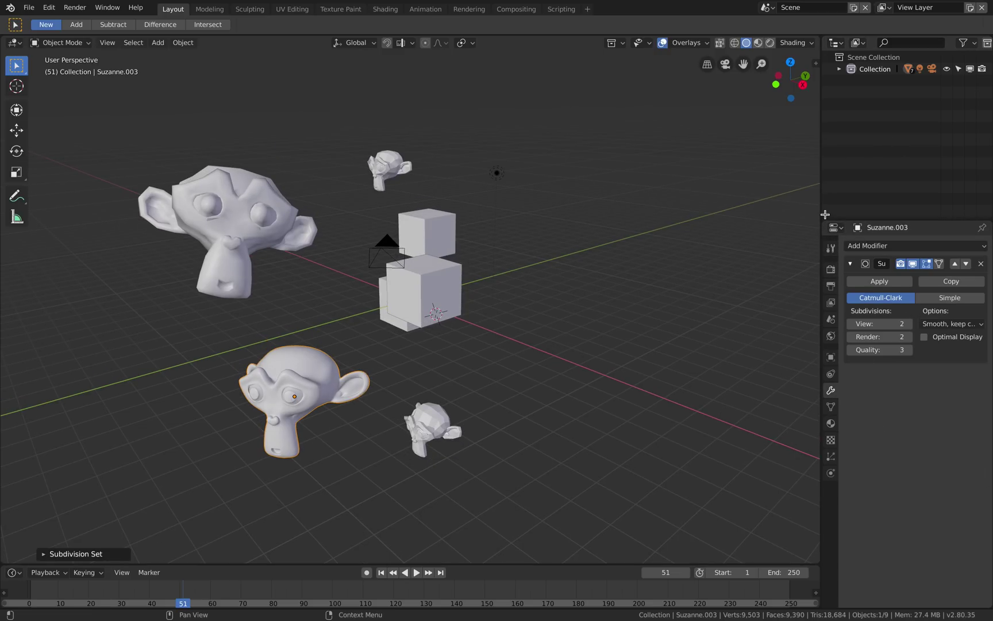
drag(821, 209, 742, 208)
middle_drag(427, 387, 337, 372)
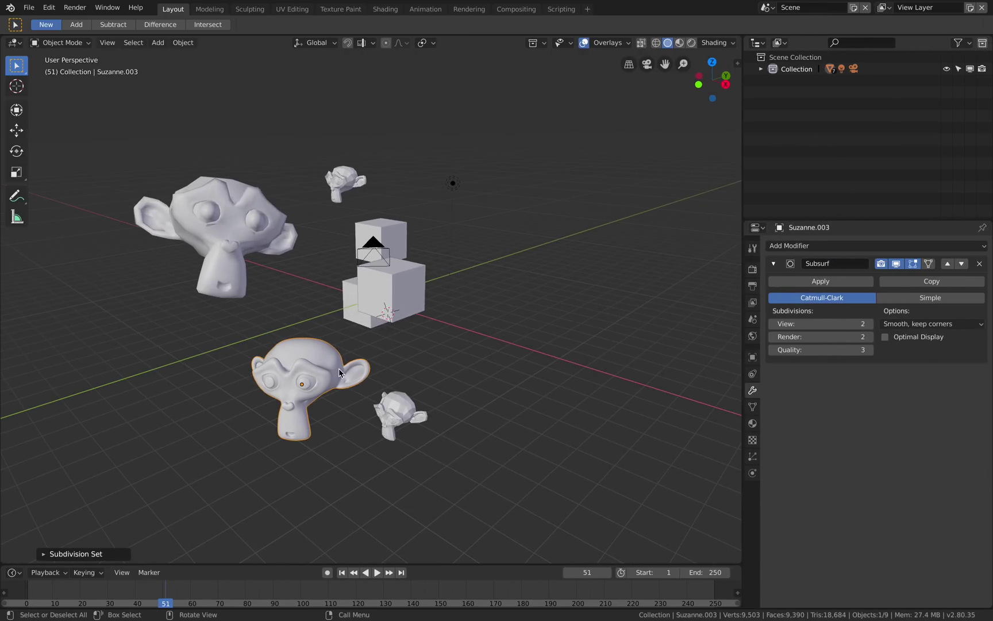
Select the large monkey and set it back to flat shading
click(262, 242)
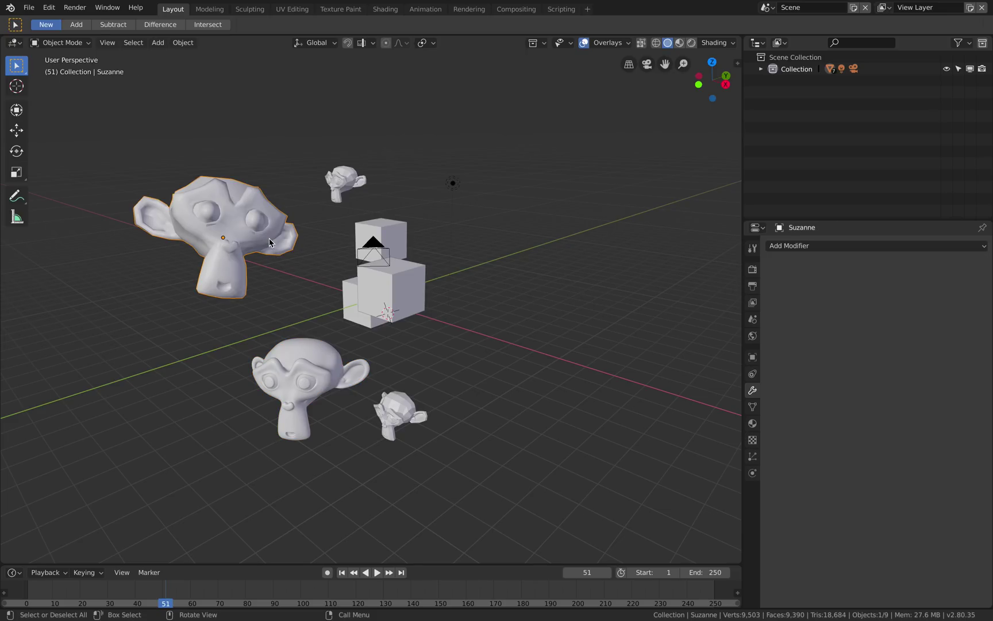
right_click(270, 242)
click(269, 251)
right_click(271, 238)
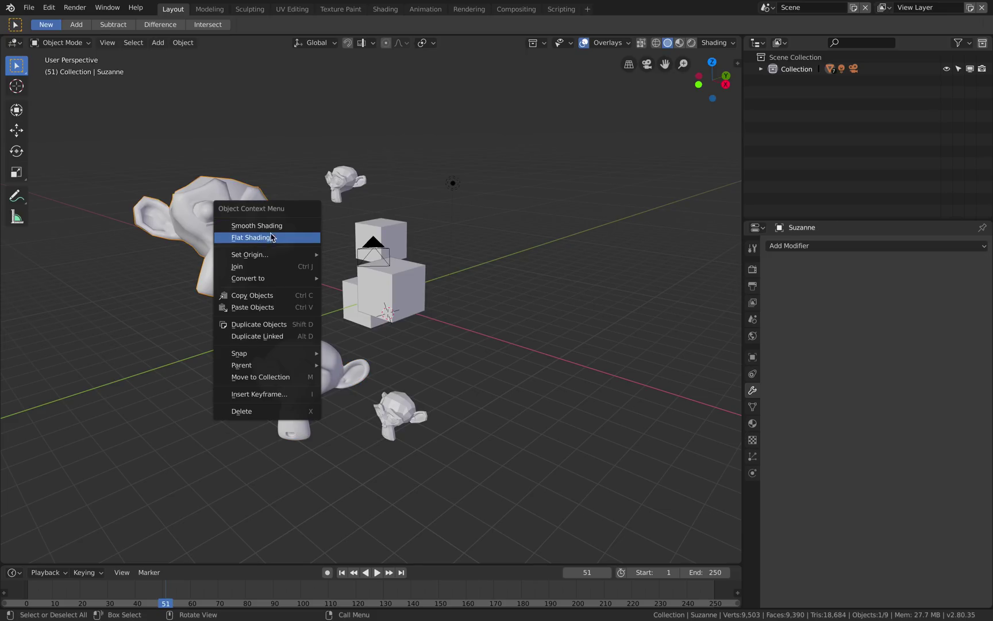
click(272, 237)
Review the Snap options among the large monkey's context commands, dismiss them, and deselect the monkey
right_click(266, 229)
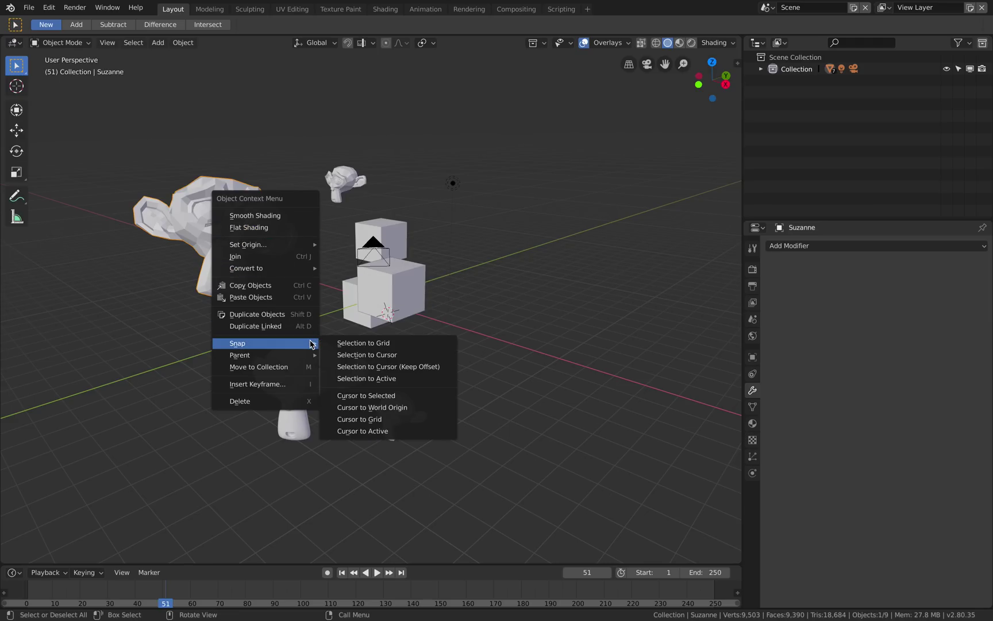
click(500, 256)
middle_drag(501, 256, 493, 259)
Play the timeline animation and stop it at frame 70
key(space)
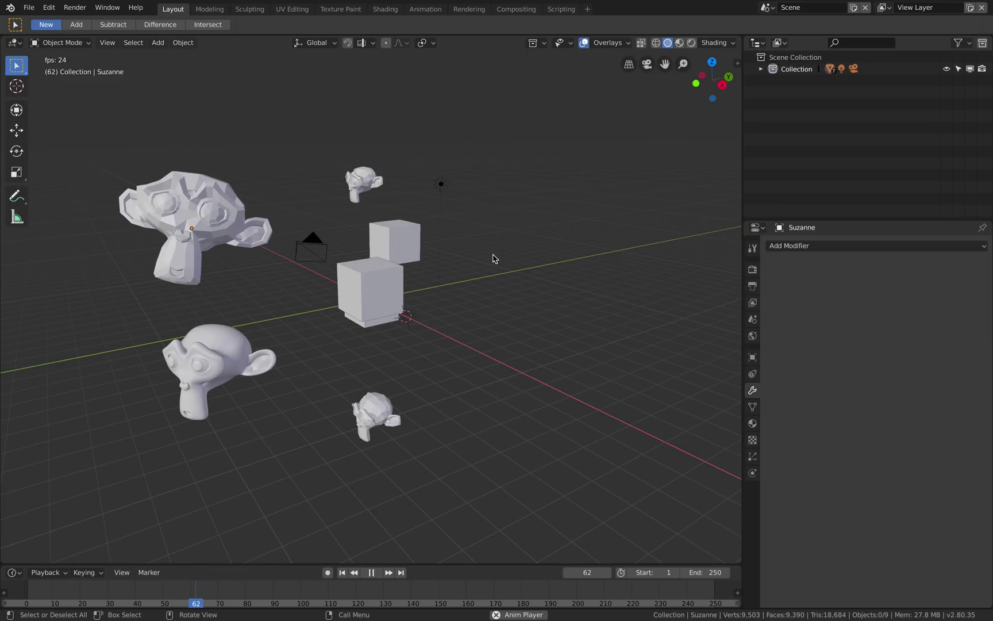
key(space)
click(46, 593)
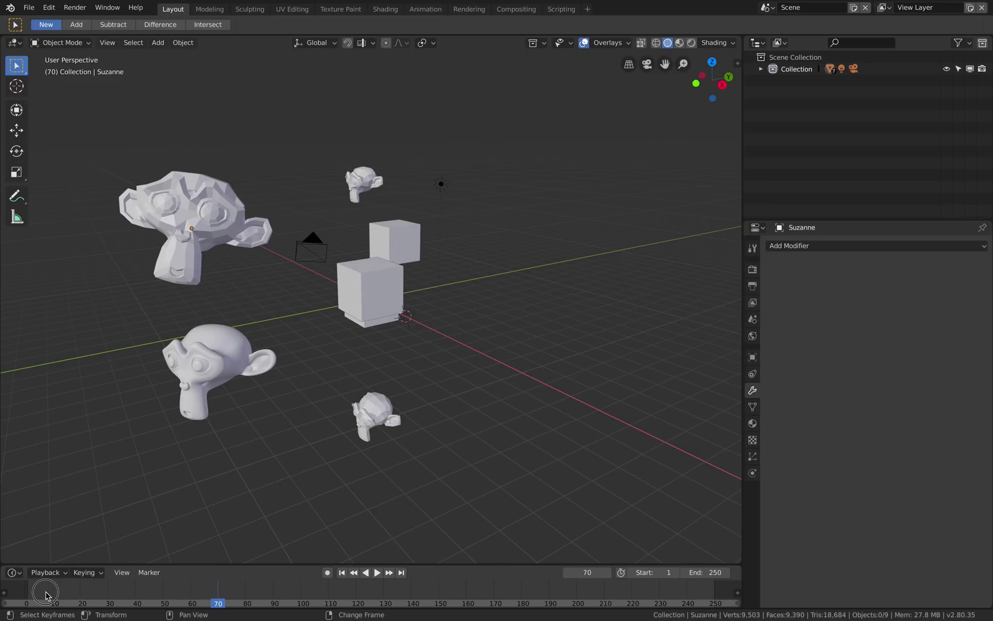
middle_drag(230, 506, 325, 395)
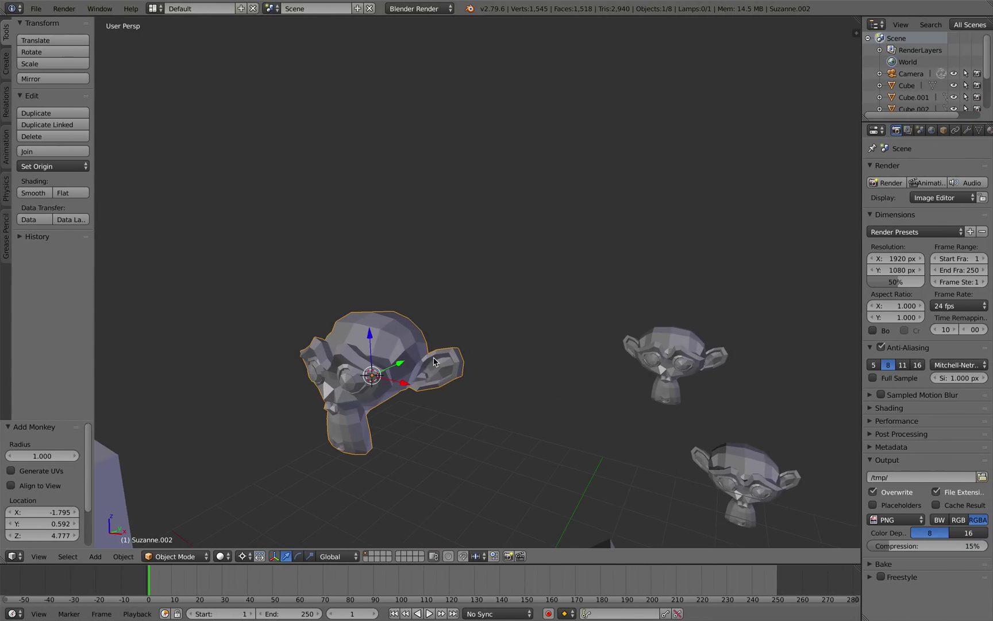
Switch to Blender 2.79 and trackball-rotate the selected monkey by about -3.44° and 19.5°, shifted above the 3D cursor
key(r)
key(r)
click(447, 253)
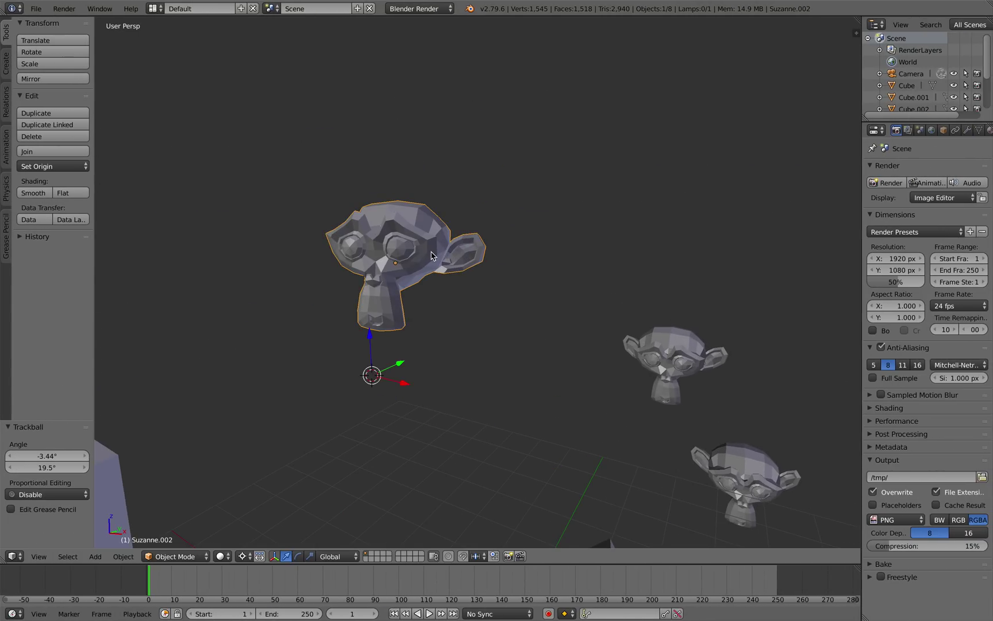
Find Shade Smooth through the operator search with "smooth" and apply it to the selected monkey
key(space)
text(smooth)
key(Return)
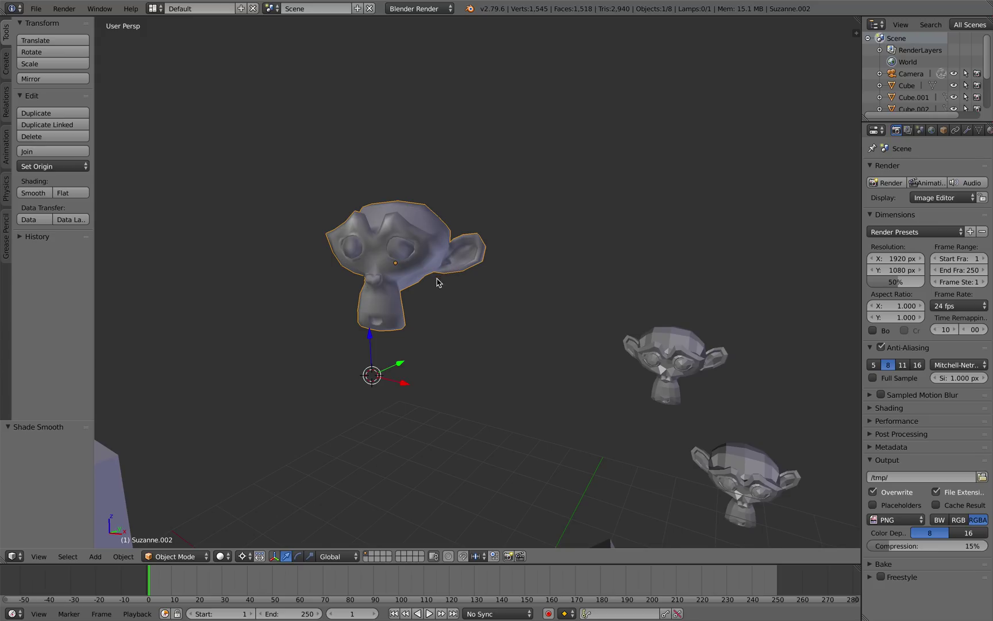
middle_drag(436, 282, 414, 283)
key(space)
key(Escape)
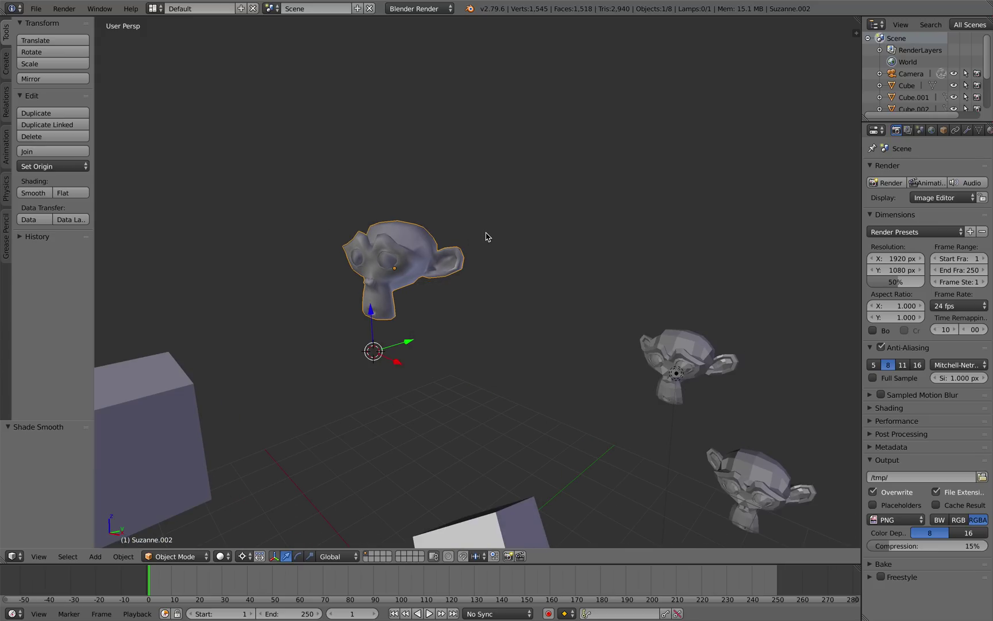
Look through the selection commands and place the 3D cursor just below the smooth monkey
click(475, 221)
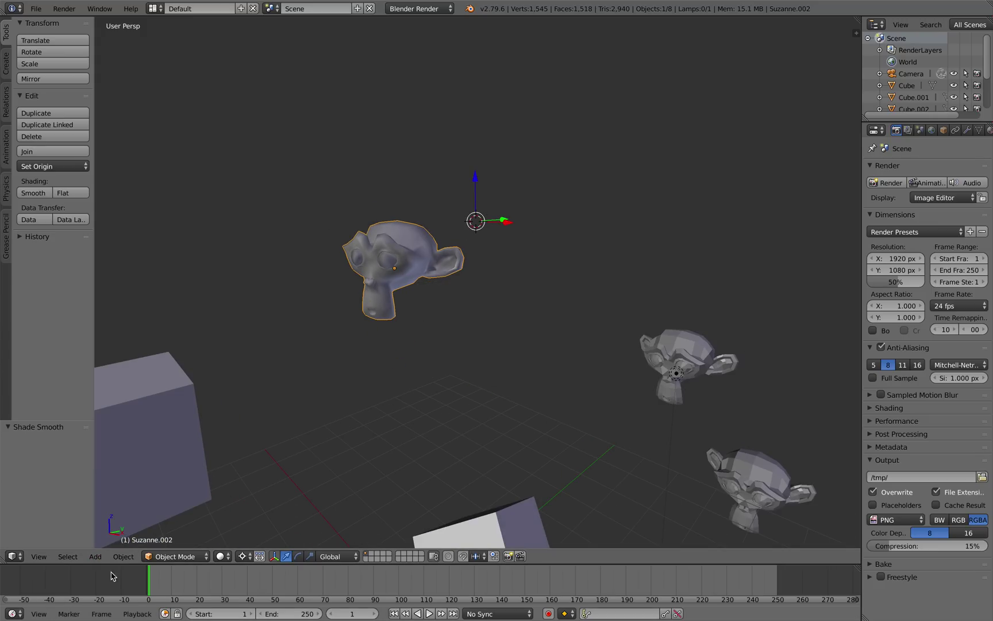
click(49, 559)
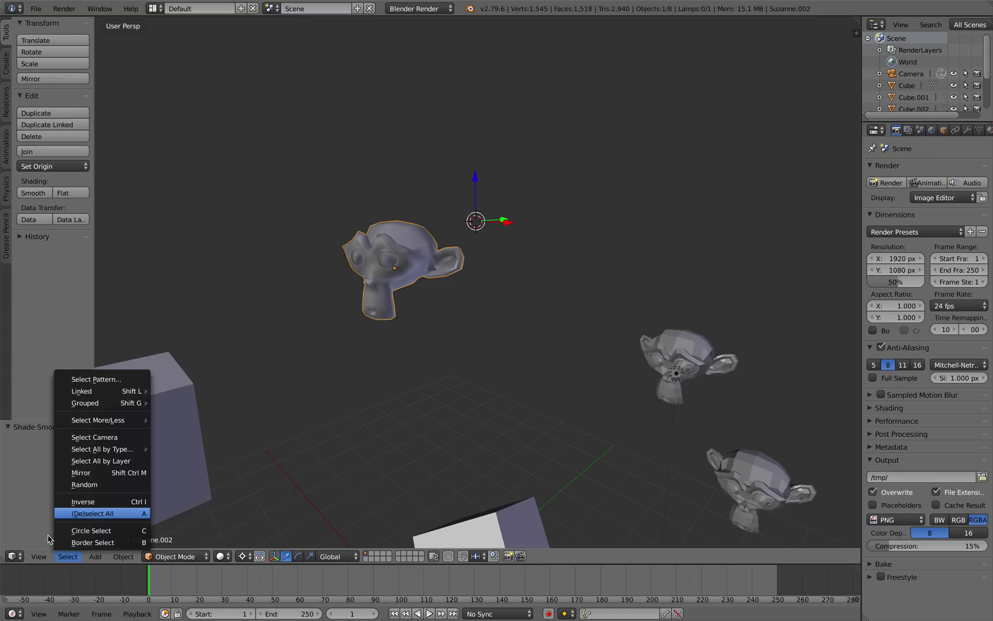
mouse_move(69, 557)
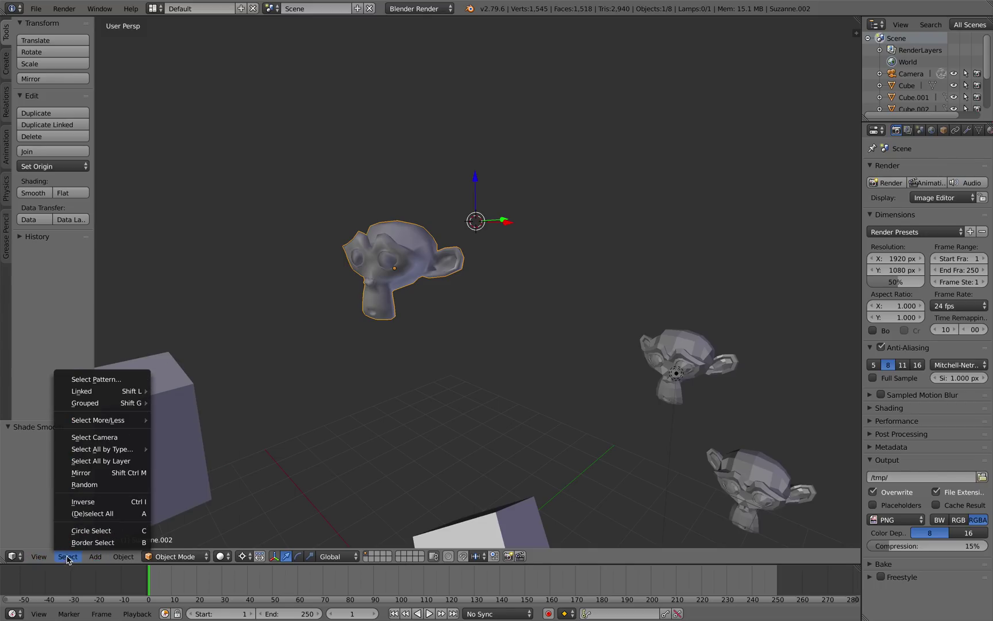
click(396, 340)
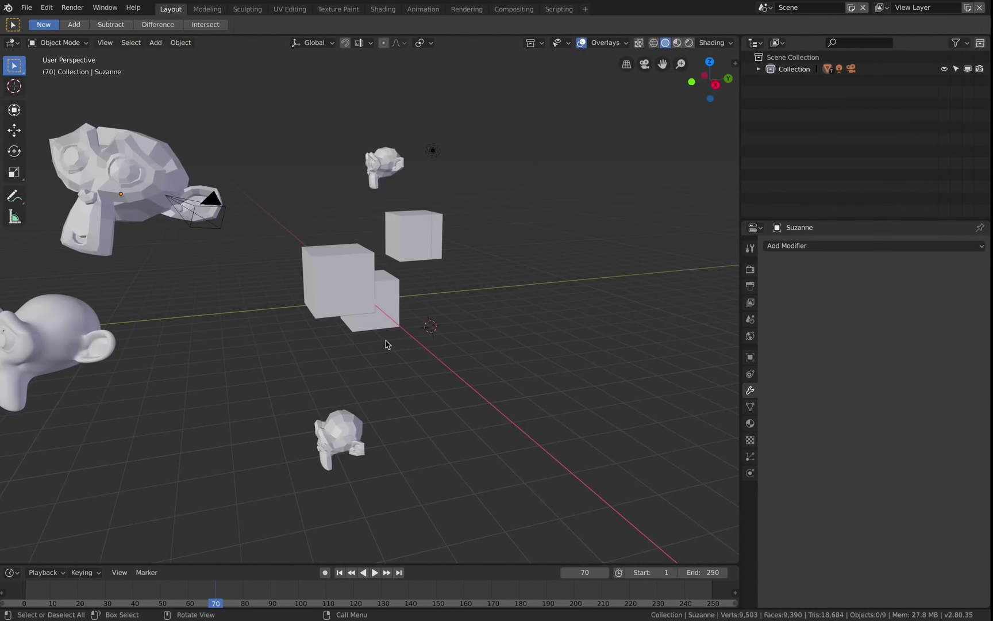
Switch to Blender 2.80 and delete every object in the scene
middle_drag(387, 343, 343, 336)
key(a)
key(x)
click(344, 334)
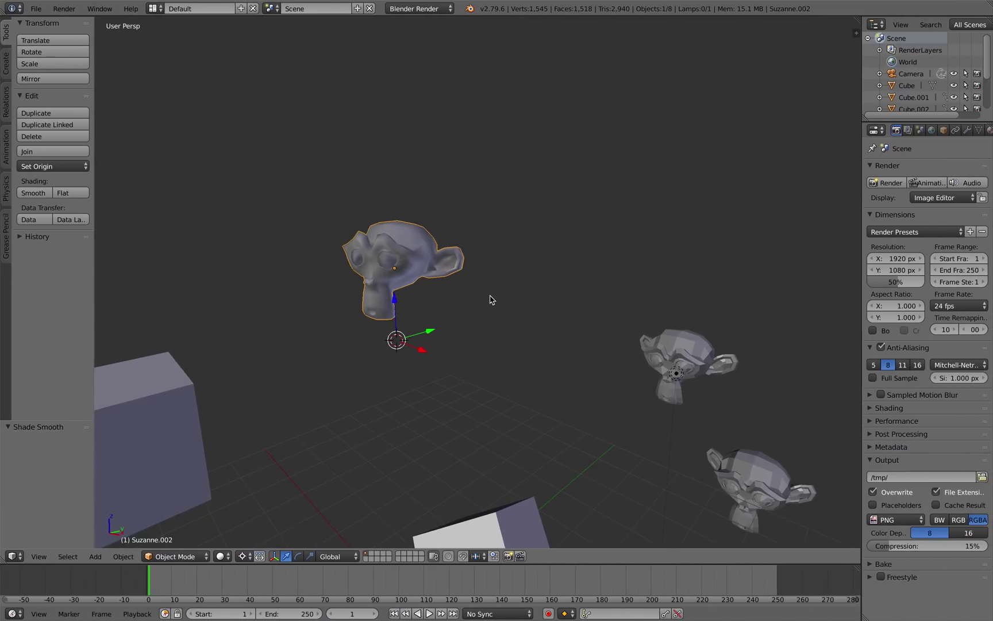
Switch to Blender 2.79 and delete every object in the scene
scroll(488, 300, down, 4)
key(a)
key(x)
click(467, 315)
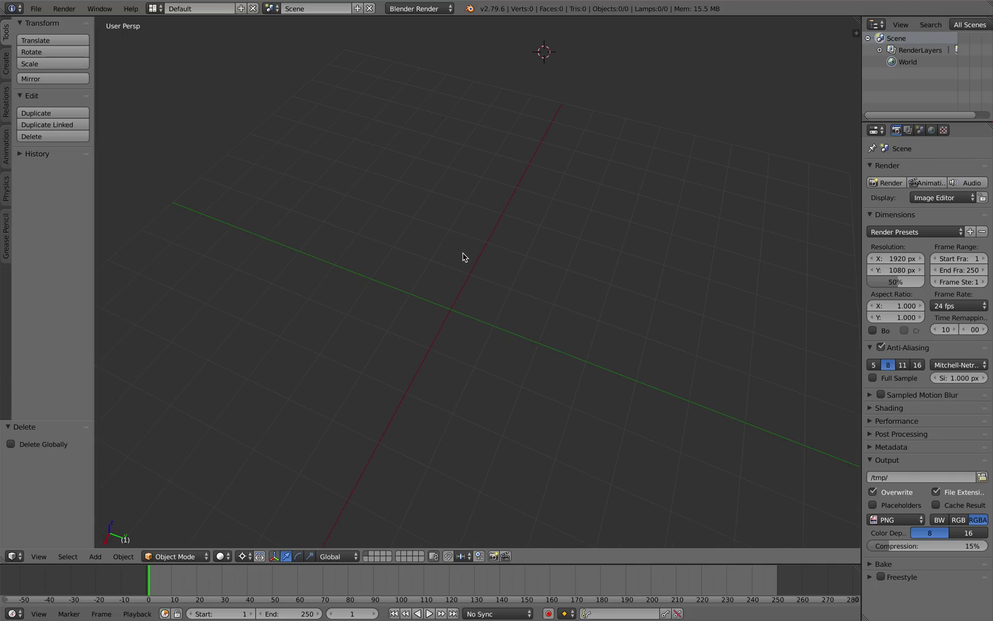
Add a plane mesh and clear its location so it sits at the world origin
key(shift+a)
mouse_move(464, 256)
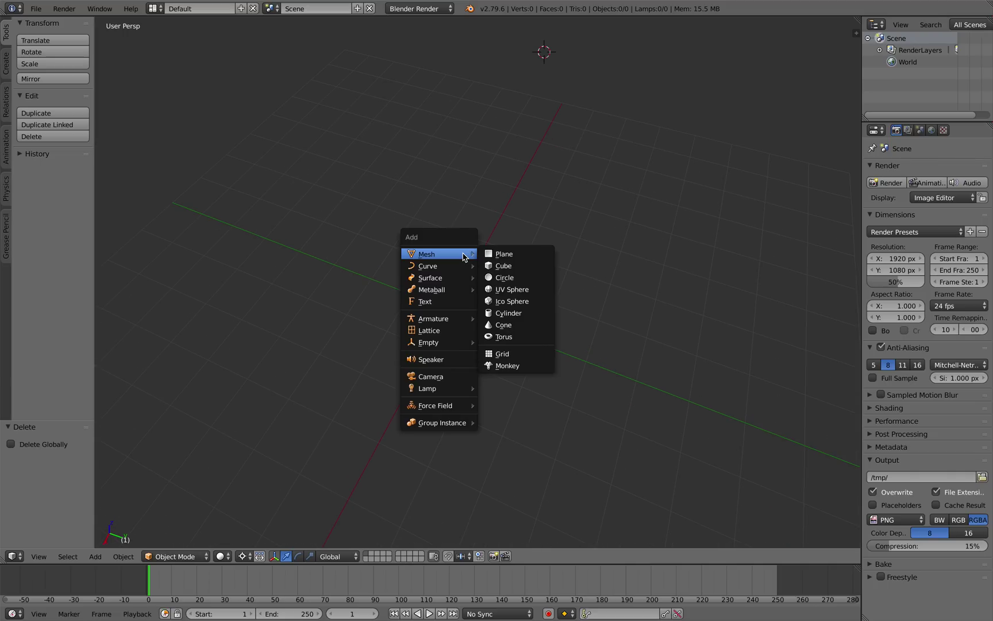
click(496, 255)
middle_drag(496, 255, 458, 247)
scroll(514, 238, down, 3)
key(alt+g)
Sketch a boxy torso with two outstretched arms beside the plane using Grease Pencil
mouse_move(474, 181)
mouse_down()
mouse_move(493, 283)
mouse_move(607, 182)
mouse_move(569, 173)
mouse_move(594, 218)
mouse_move(595, 282)
mouse_up()
mouse_move(495, 284)
mouse_down()
mouse_move(599, 283)
mouse_move(495, 285)
mouse_up()
drag(597, 174, 591, 284)
mouse_move(472, 183)
mouse_down()
mouse_move(432, 240)
mouse_move(468, 180)
mouse_up()
mouse_move(615, 183)
mouse_down()
mouse_move(662, 171)
mouse_move(602, 183)
mouse_up()
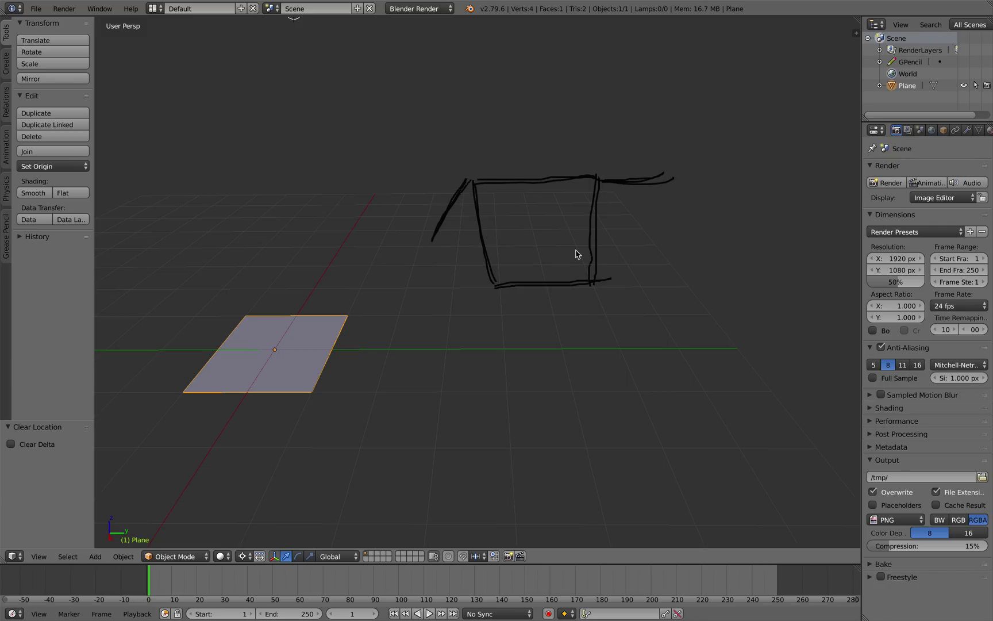
Sketch two legs and a round head to complete the first Grease Pencil figure
drag(491, 289, 485, 363)
drag(592, 286, 610, 359)
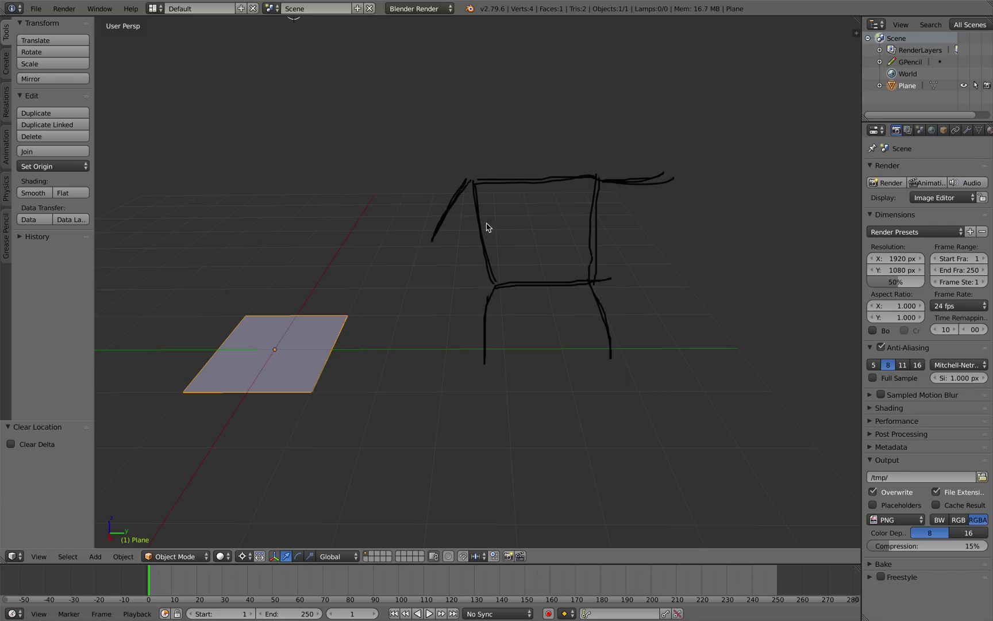
mouse_move(517, 140)
mouse_down()
mouse_move(561, 169)
mouse_move(527, 155)
mouse_move(535, 137)
mouse_move(528, 179)
mouse_up()
Sketch a second figure's tapered torso and one bent arm beside the first figure with Grease Pencil
shift+middle_drag(724, 249, 566, 254)
drag(593, 184, 601, 269)
mouse_move(620, 181)
mouse_down()
mouse_move(698, 259)
mouse_move(654, 275)
mouse_move(600, 274)
mouse_up()
drag(576, 198, 582, 233)
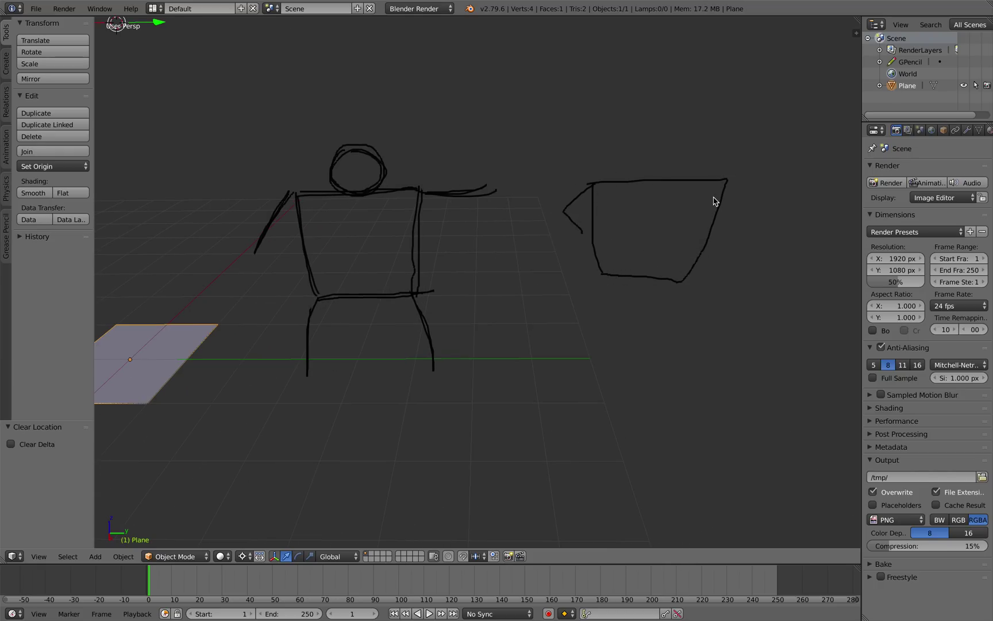
Sketch the second figure's raised arm, two legs with feet, and a boxy head with Grease Pencil
drag(750, 215, 774, 157)
drag(601, 273, 602, 337)
drag(674, 286, 727, 345)
mouse_move(621, 184)
mouse_down()
mouse_move(682, 156)
mouse_move(688, 186)
mouse_up()
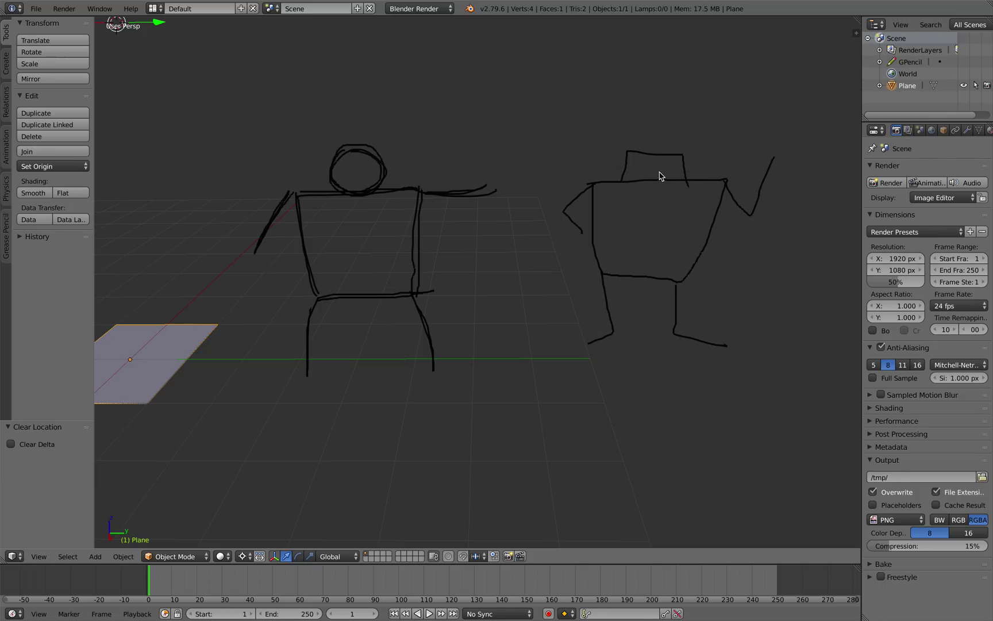
Sketch a third Grease Pencil figure below the others, with a boxy double-outlined body, two eyes, curved arms and footed legs
middle_drag(663, 182, 645, 120)
mouse_move(532, 233)
mouse_down()
mouse_move(654, 302)
mouse_move(552, 234)
mouse_up()
drag(560, 272, 565, 286)
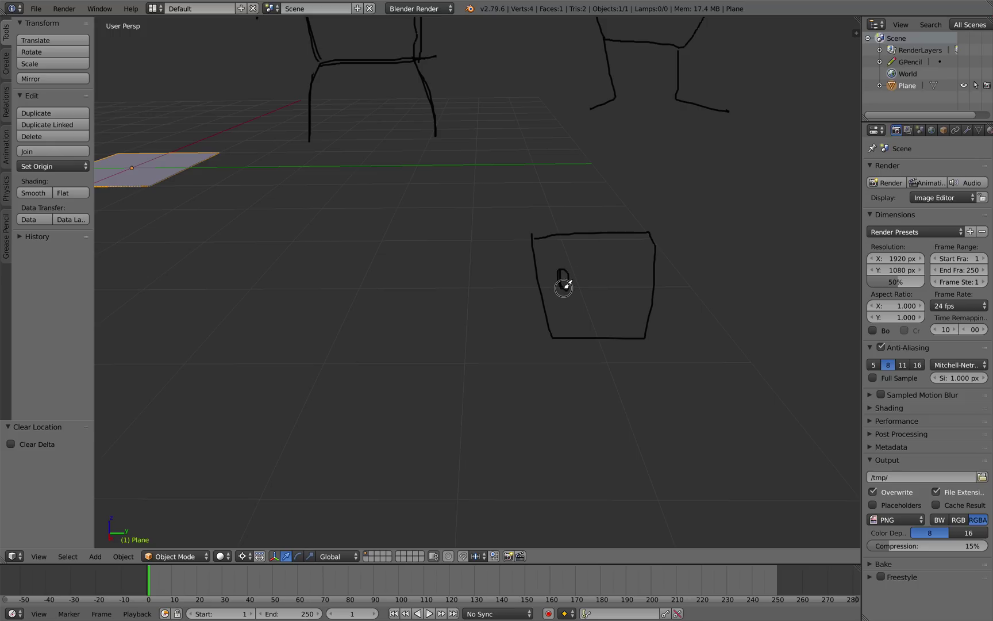
drag(531, 236, 498, 304)
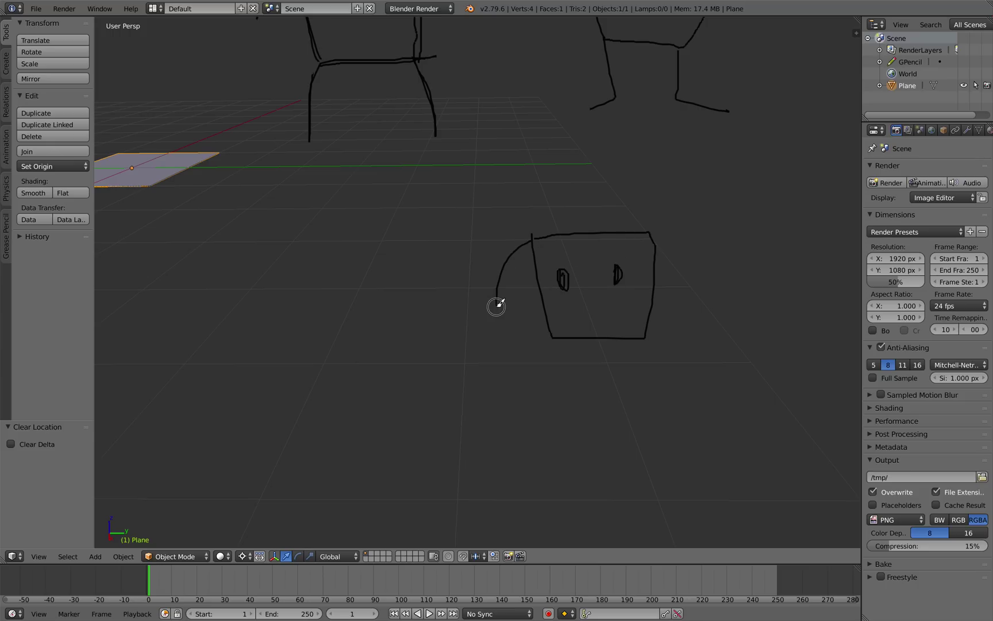
drag(653, 238, 673, 290)
drag(553, 337, 529, 389)
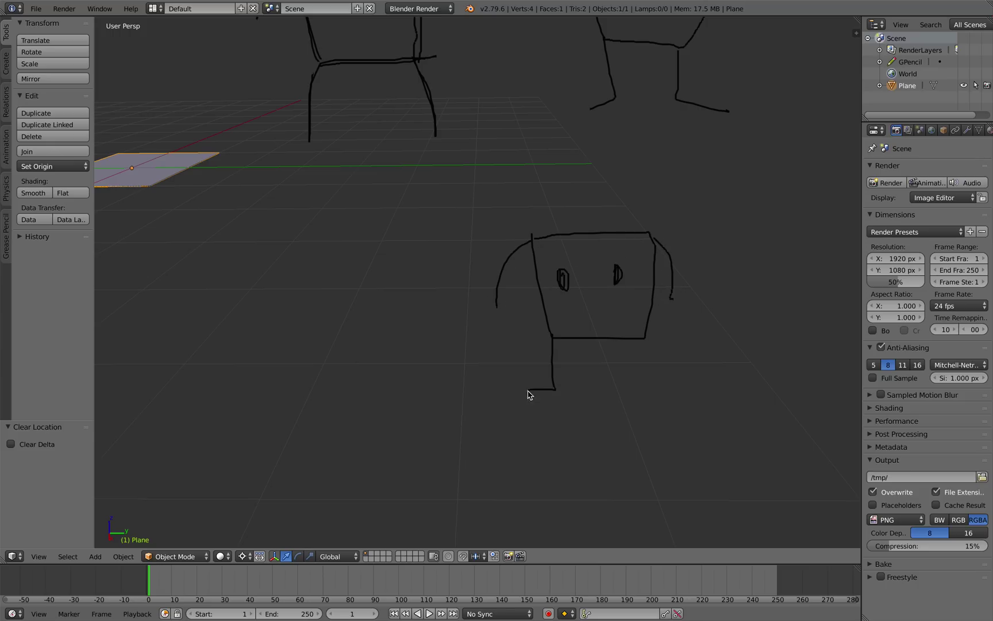
mouse_move(546, 288)
mouse_down()
mouse_move(570, 328)
mouse_move(632, 328)
mouse_move(640, 240)
mouse_move(550, 254)
mouse_up()
scroll(550, 256, down, 4)
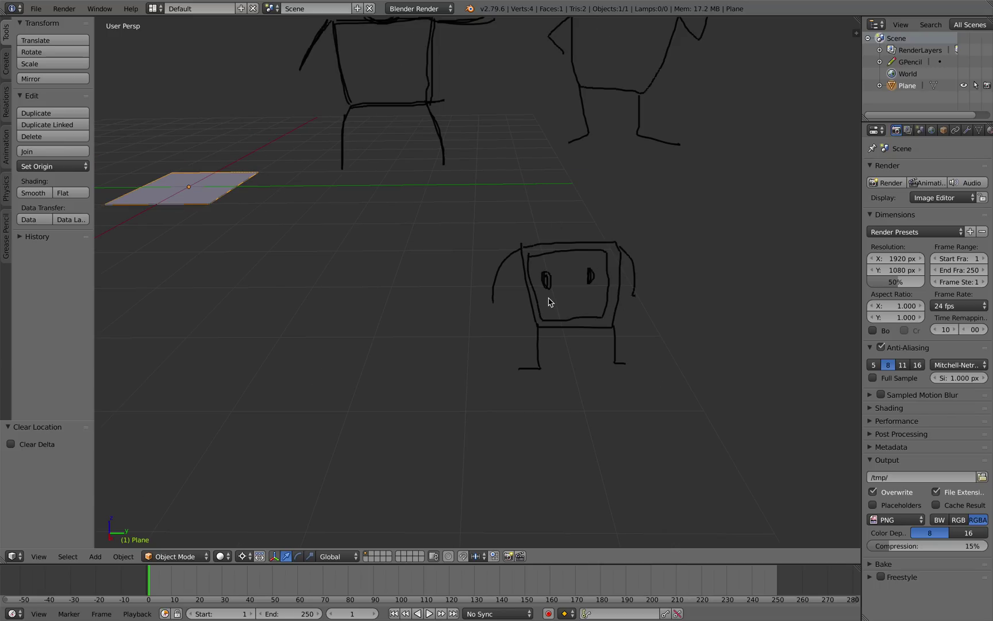
scroll(557, 210, up, 4)
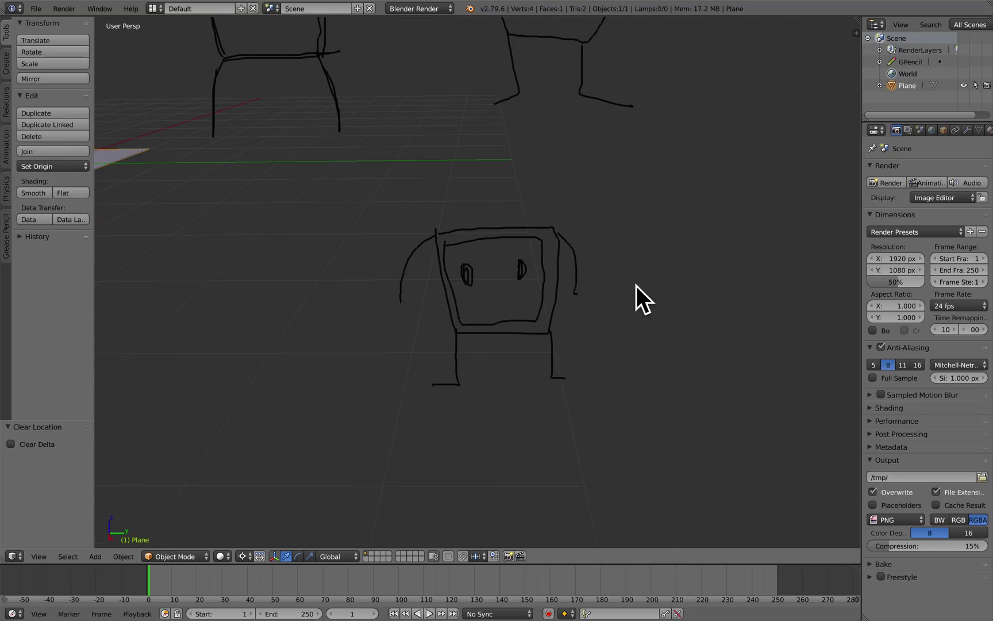
Sketch a fourth Grease Pencil figure beside the third, with a tall rectangular body, bent arms, footed legs and a smiling face
shift+middle_drag(636, 286, 490, 308)
mouse_move(559, 225)
mouse_down()
mouse_move(603, 381)
mouse_move(643, 243)
mouse_move(573, 227)
mouse_move(618, 370)
mouse_move(625, 240)
mouse_move(575, 248)
mouse_move(521, 311)
mouse_up()
drag(659, 251, 642, 339)
drag(565, 384, 571, 430)
drag(649, 380, 675, 421)
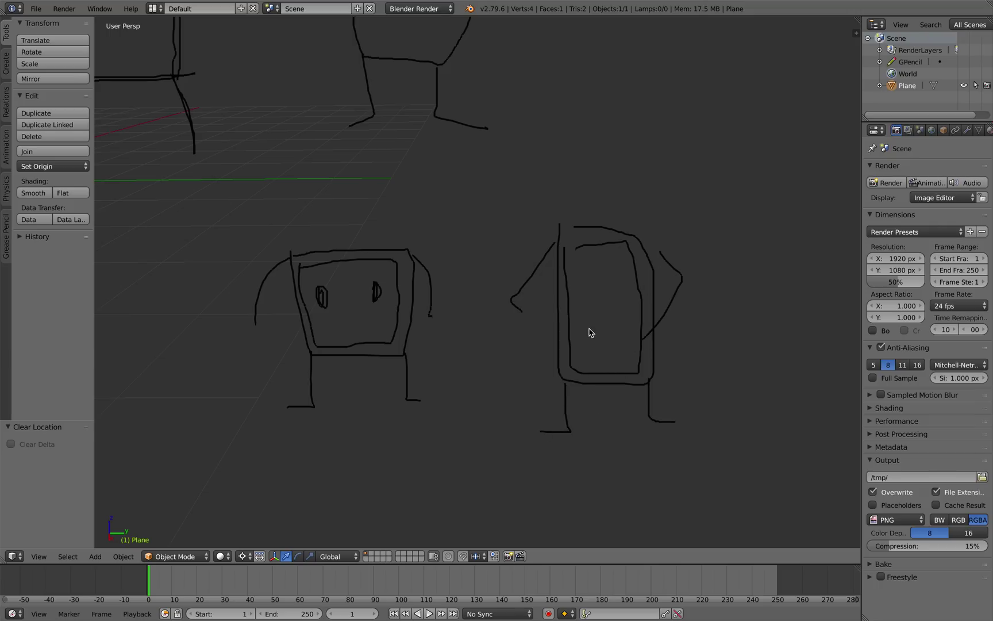
scroll(535, 297, down, 5)
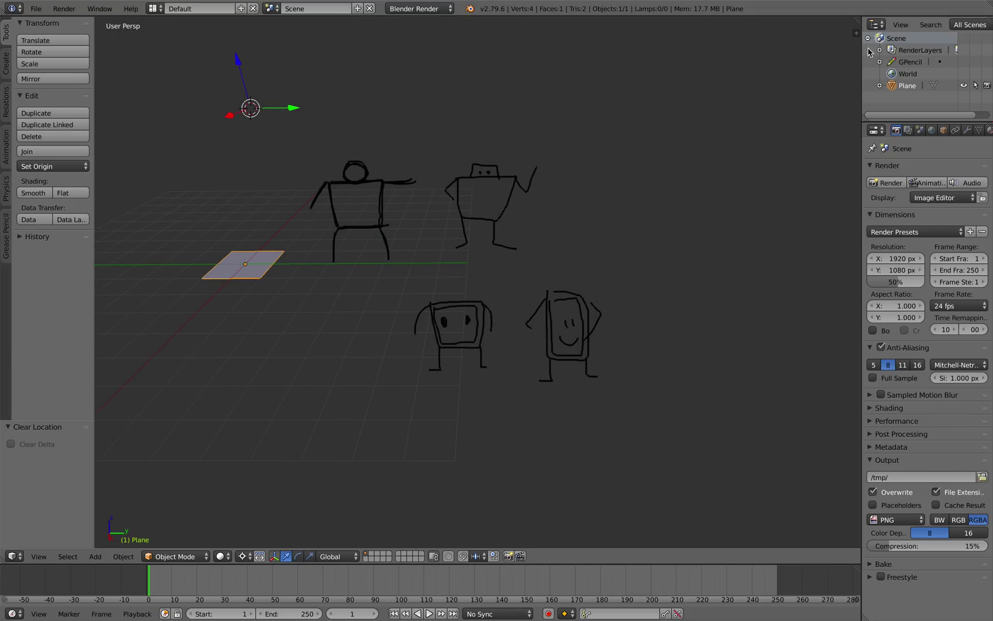
Delete the scene's Grease Pencil layer to remove all the sketched figures
key(n)
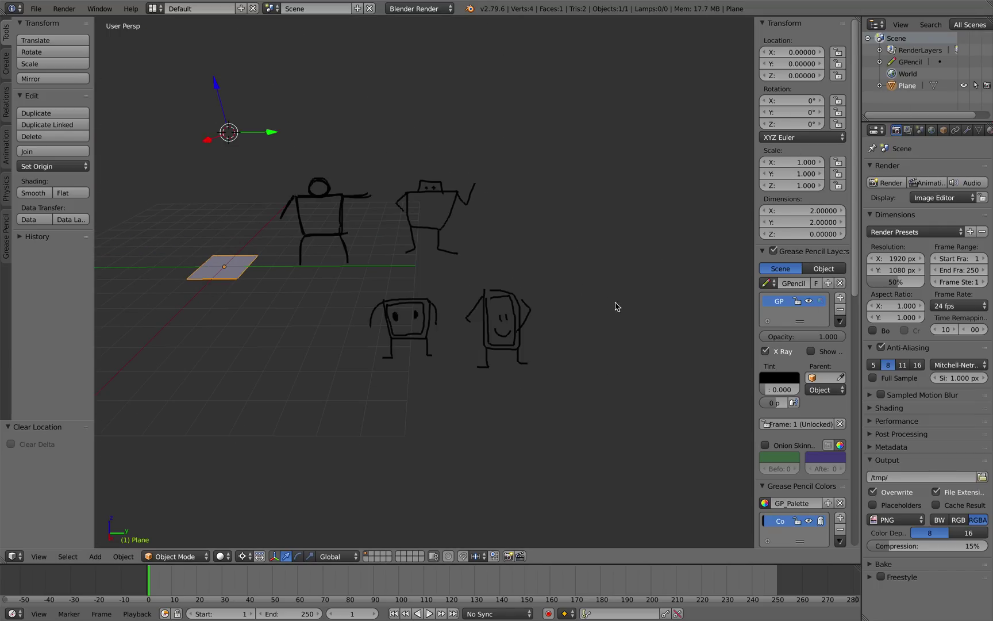
middle_drag(615, 305, 563, 275)
click(838, 314)
scroll(437, 259, up, 7)
mouse_move(374, 246)
shift+middle_down()
mouse_move(415, 259)
mouse_move(435, 255)
mouse_move(447, 235)
mouse_move(436, 239)
shift+middle_up()
scroll(415, 259, down, 1)
scroll(434, 255, down, 2)
scroll(448, 235, up, 2)
key(r)
key(r)
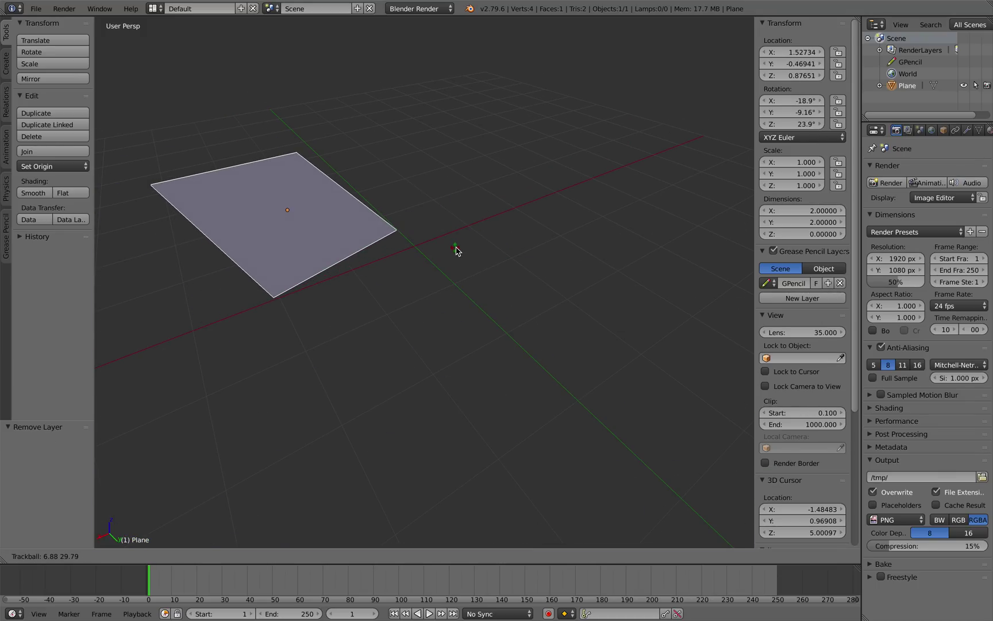
key(Escape)
scroll(460, 255, down, 3)
middle_drag(448, 275, 463, 278)
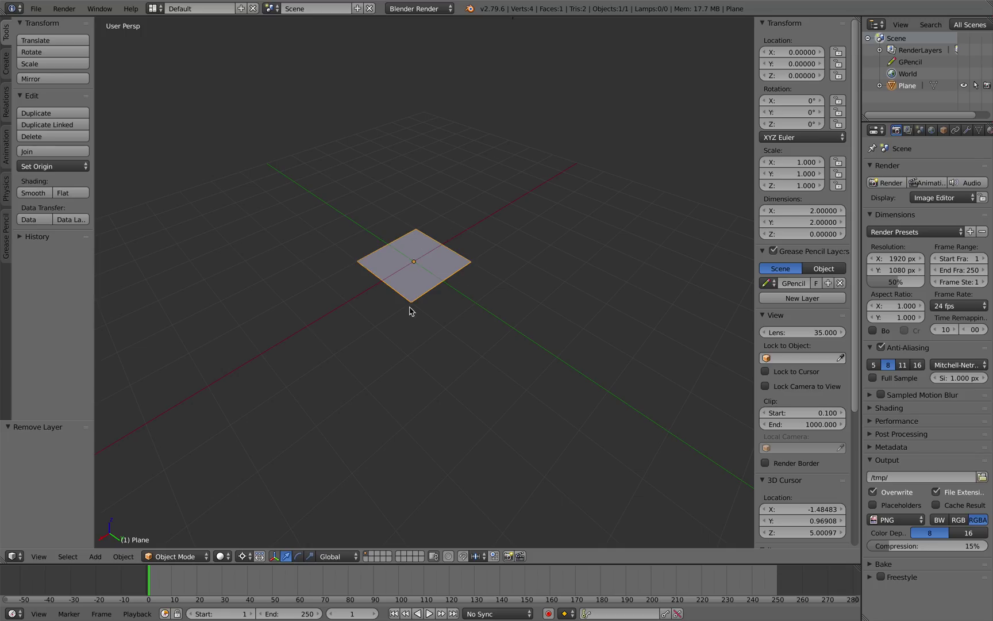
Set the pivot point to Active Element
scroll(410, 311, up, 2)
click(244, 555)
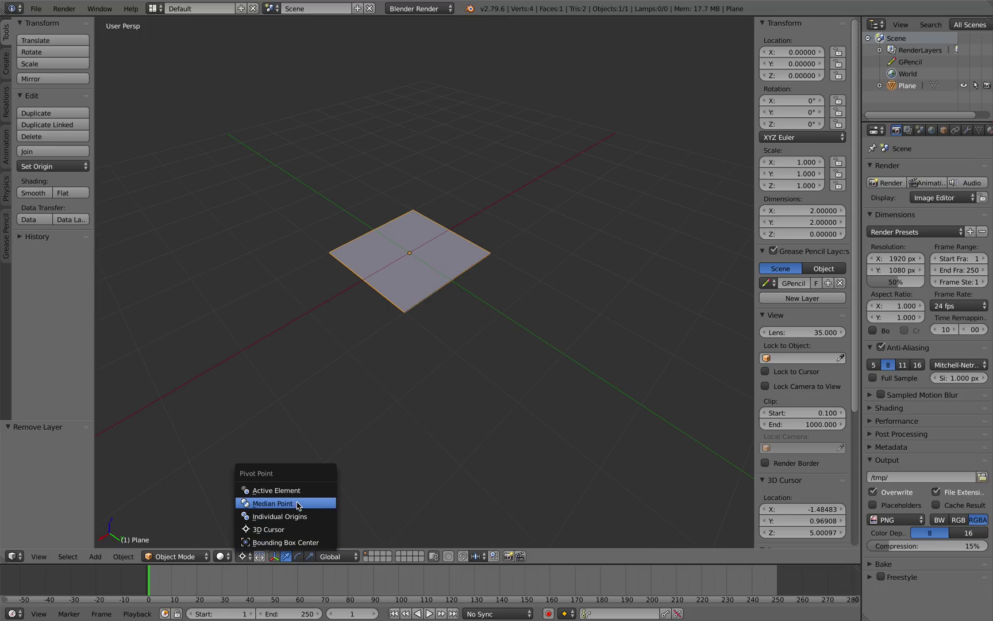
click(281, 490)
scroll(402, 270, up, 3)
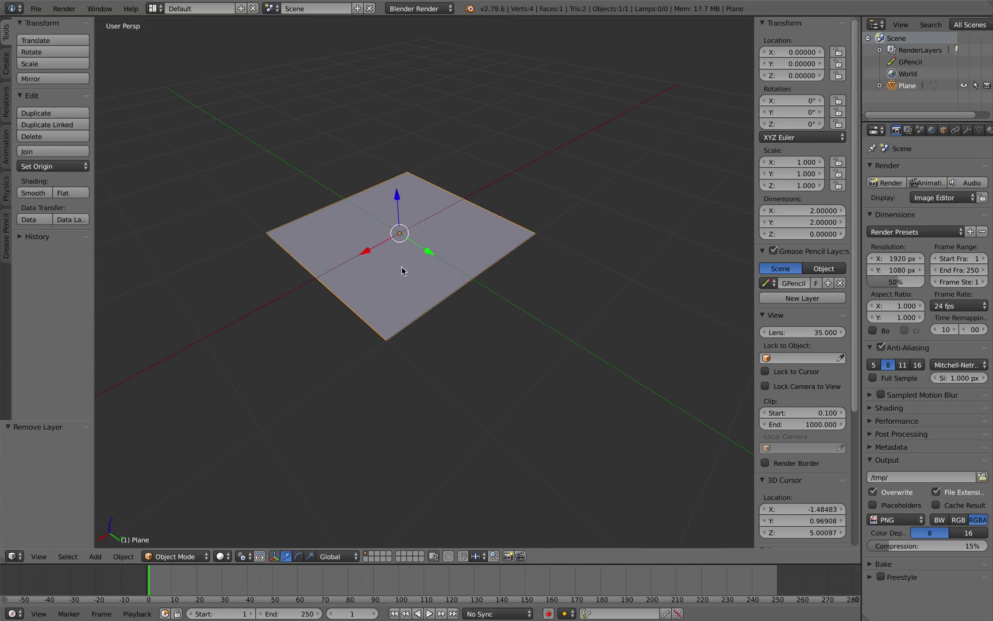
middle_drag(402, 270, 419, 263)
key(r)
key(r)
right_click(448, 274)
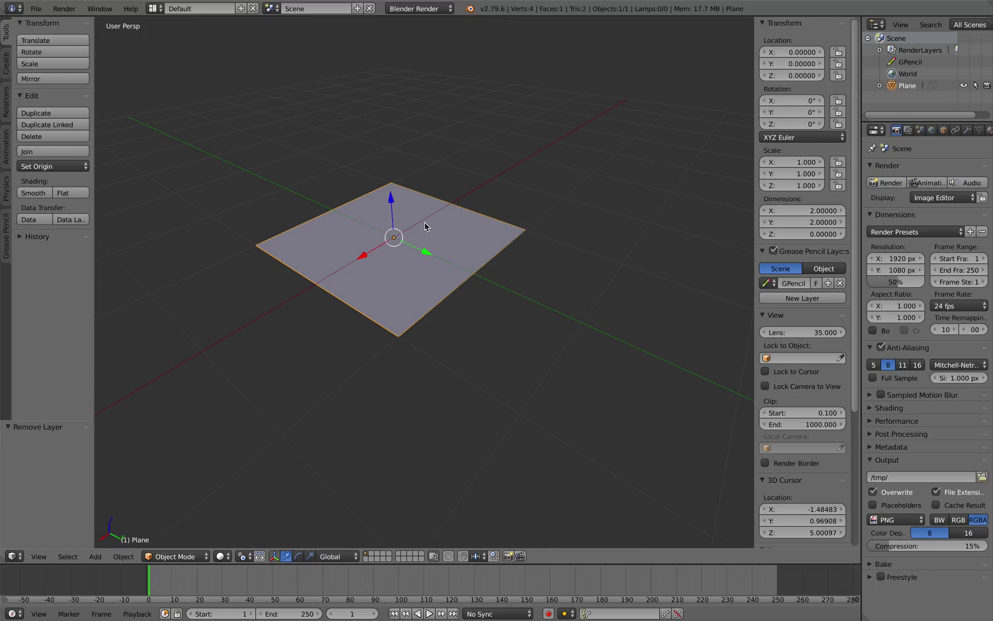
Delete the existing plane from the scene
middle_drag(434, 221, 426, 237)
key(a)
key(a)
key(x)
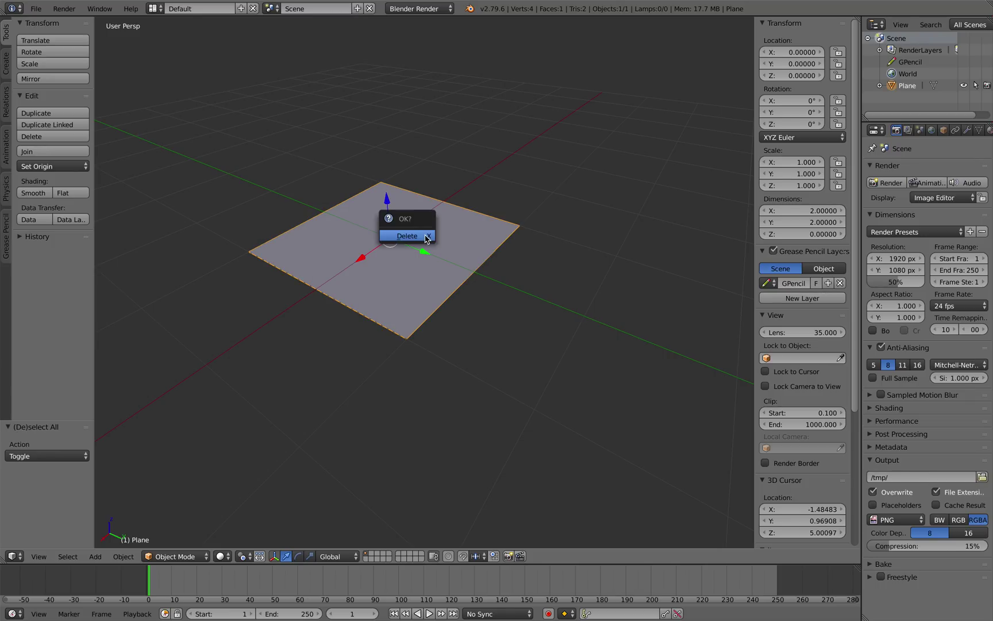
click(426, 236)
Add a new mesh plane and clear its location so it sits at the world origin
key(shift+a)
mouse_move(420, 212)
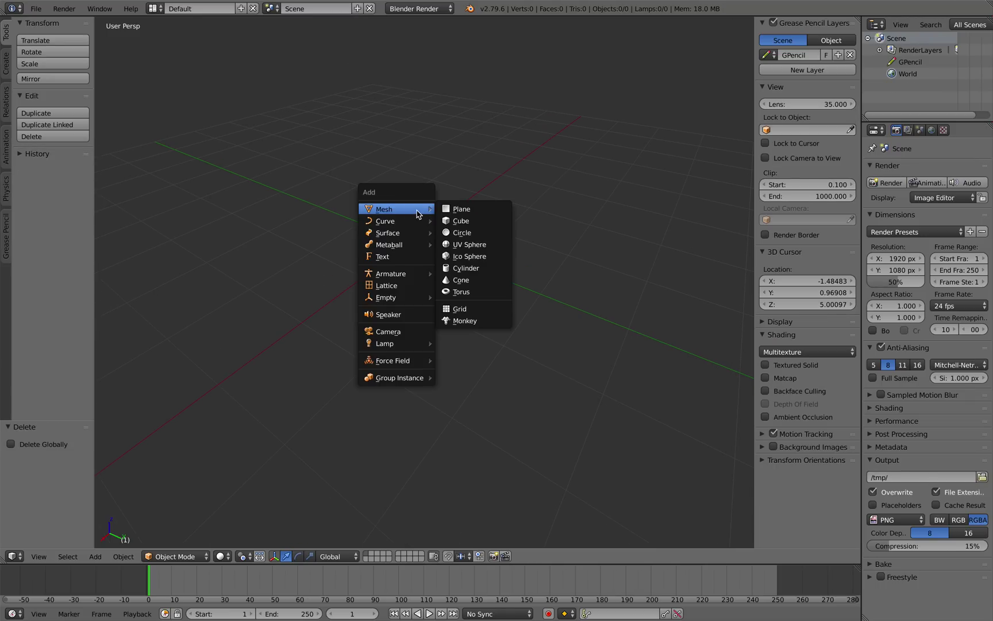
click(467, 210)
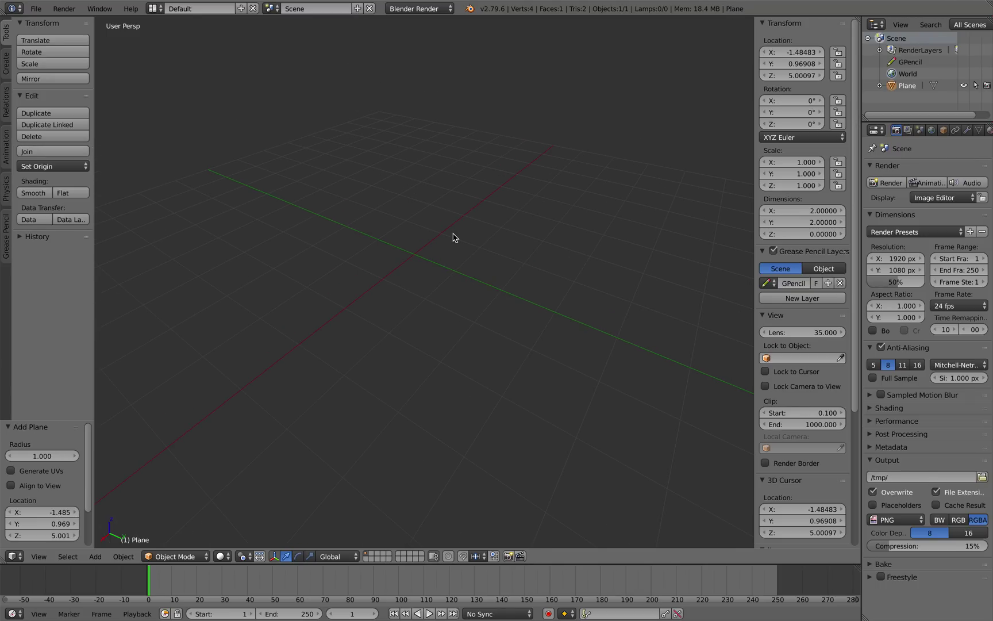
key(alt+g)
scroll(452, 237, up, 3)
middle_drag(439, 236, 404, 225)
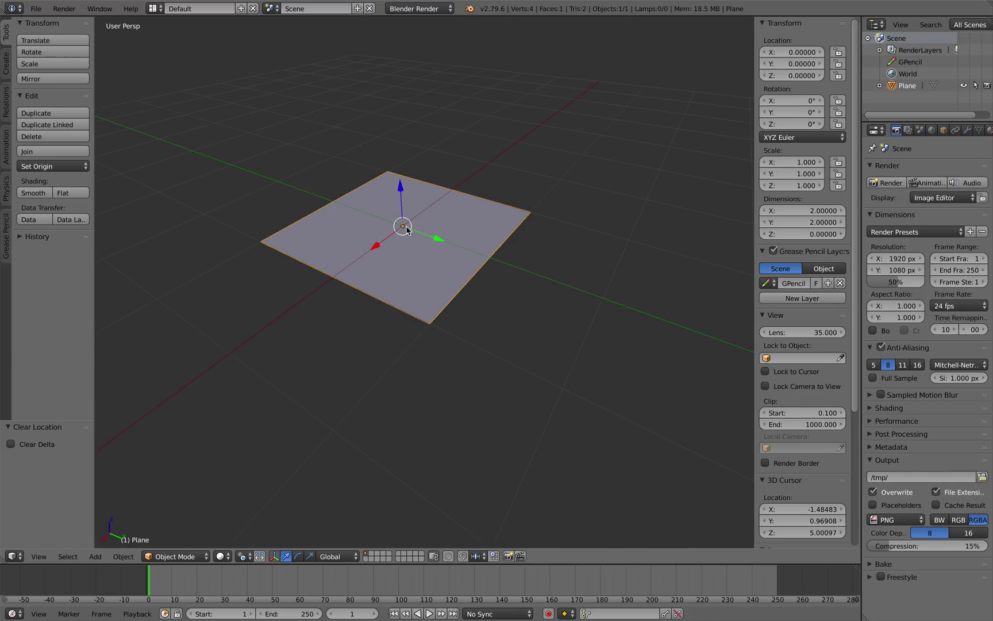
Rotate the plane 90° around the global Y axis so it stands upright
middle_drag(421, 228, 458, 226)
key(r)
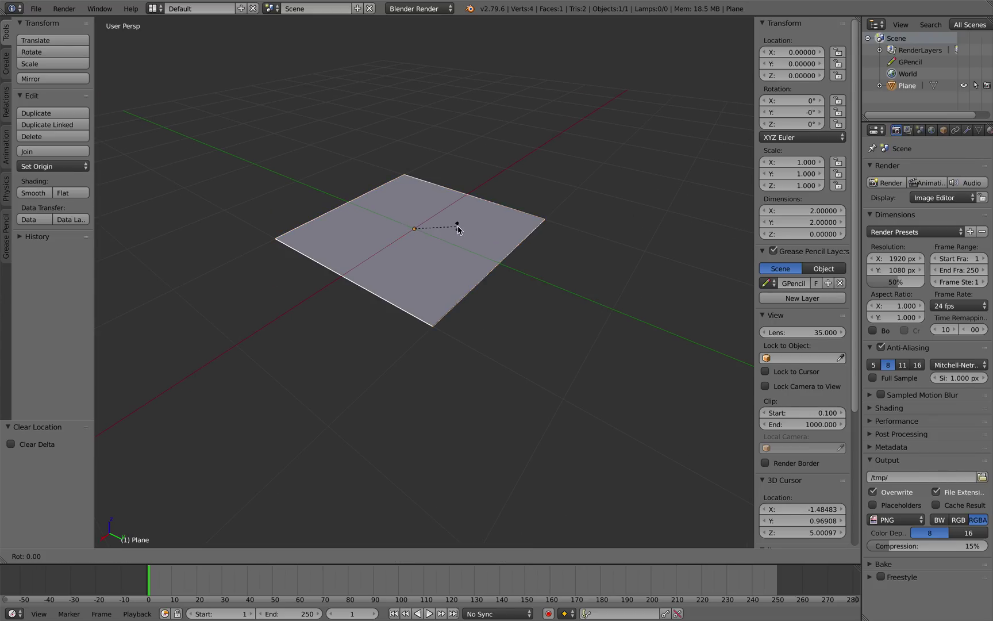
text(y)
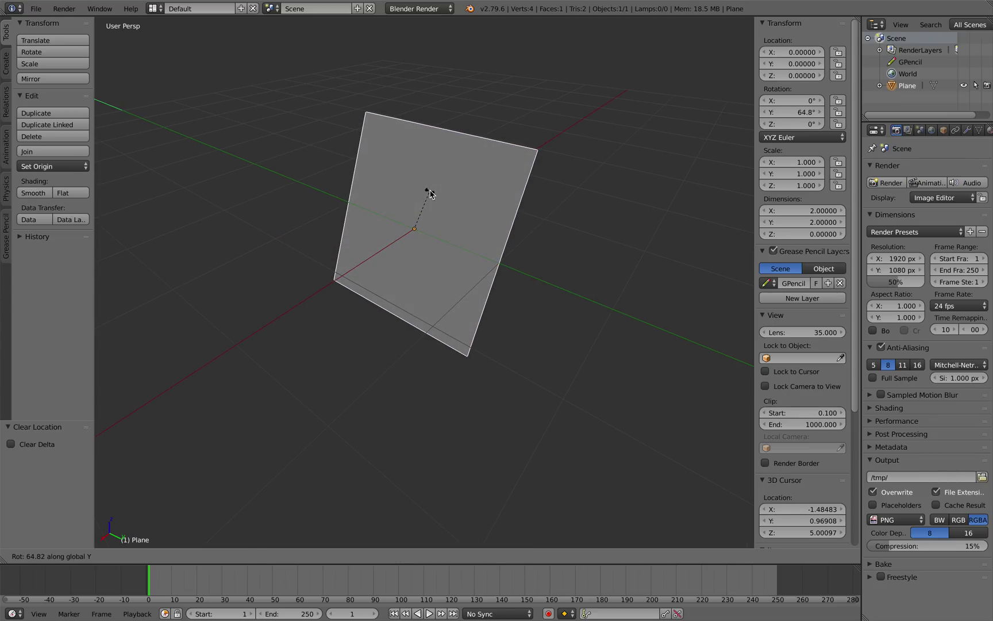
text(90)
key(Return)
Raise the upright plane along the Z axis to a height of about 1.94
middle_drag(452, 227, 472, 261)
key(g)
key(z)
click(491, 146)
key(g)
key(z)
click(466, 203)
scroll(472, 260, up, 1)
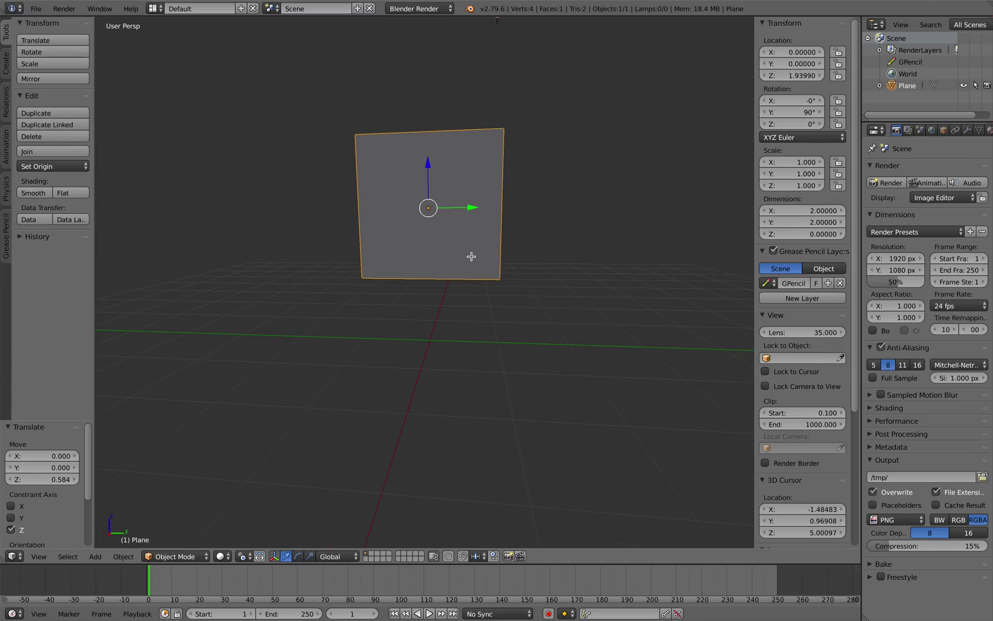
Enter Edit Mode on the plane and select its corner vertices one at a time
key(Tab)
right_click(492, 271)
right_click(374, 269)
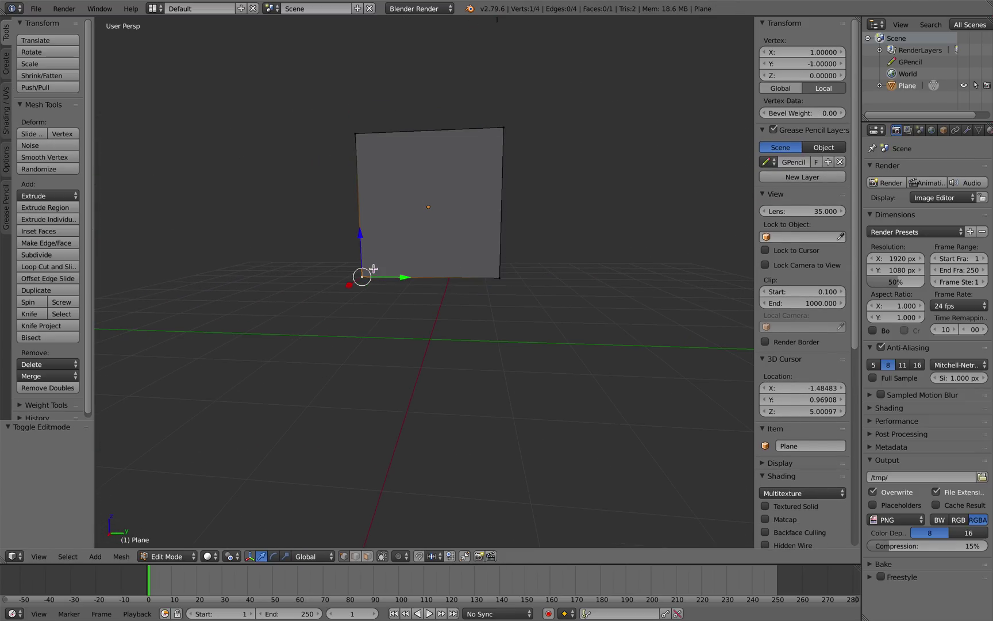
right_click(359, 139)
right_click(505, 129)
right_click(502, 272)
middle_drag(450, 173, 441, 205)
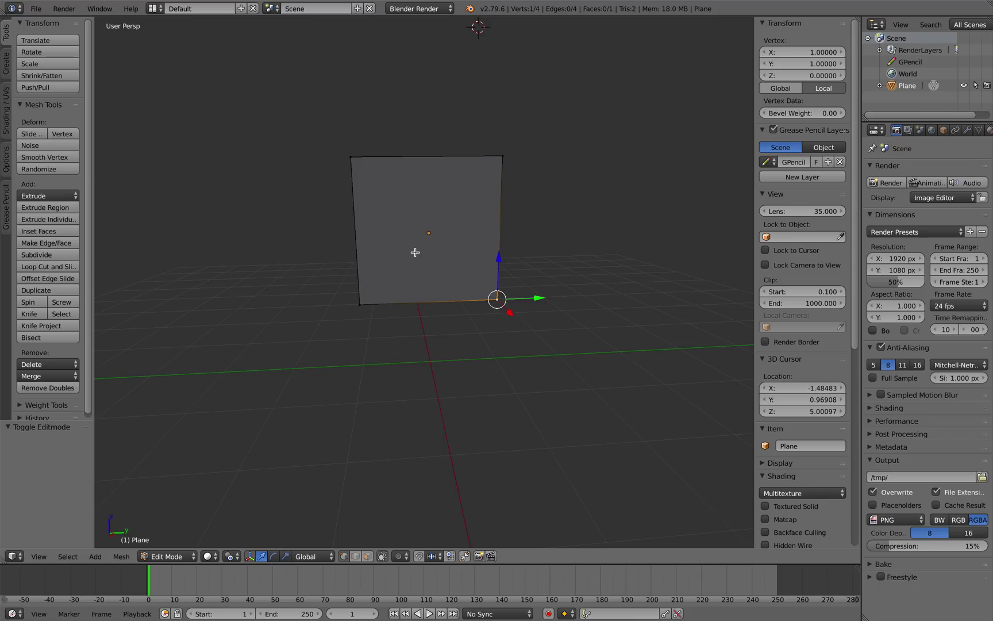
right_click(506, 154)
right_click(347, 161)
middle_drag(409, 202, 446, 235)
right_click(499, 299)
Extrude the plane's upper-right corner vertex twice outward to form a bent arm
right_click(506, 158)
middle_drag(539, 186, 533, 197)
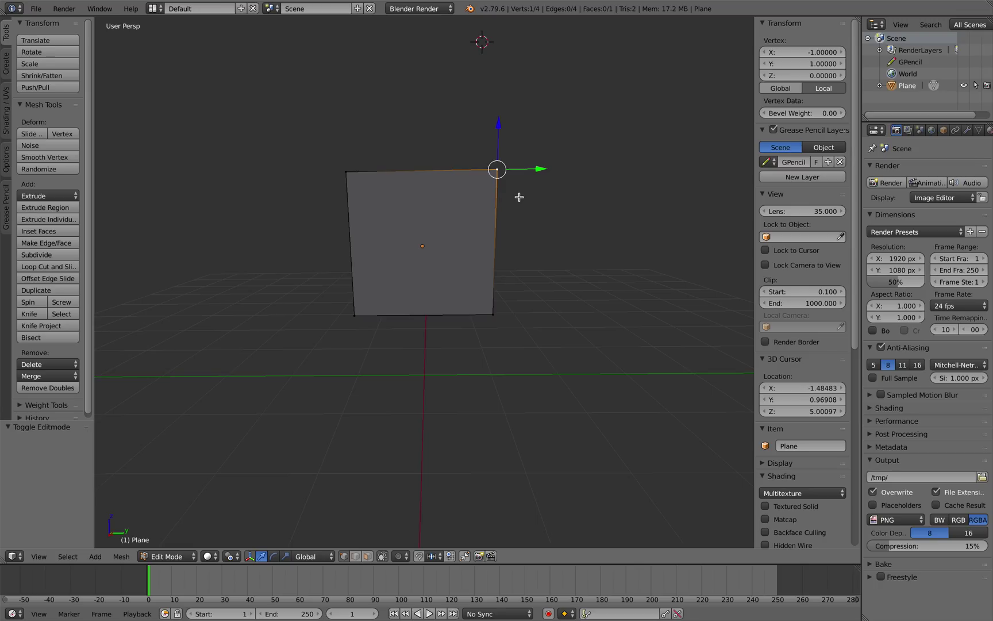
key(e)
click(558, 176)
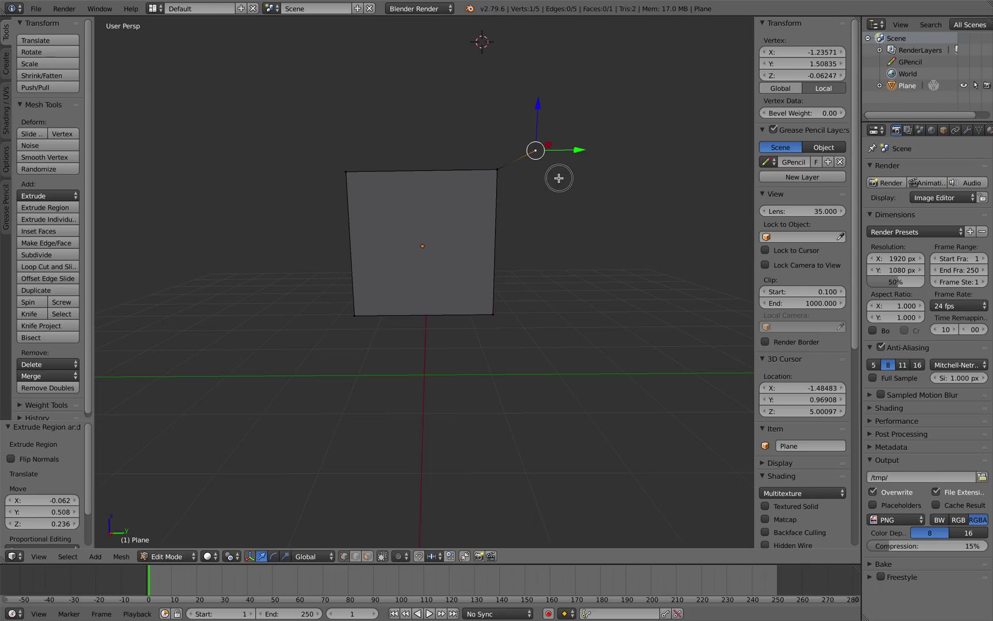
key(e)
click(589, 193)
Extrude the plane's upper-left corner vertex twice to form the opposite arm with a lowered elbow and raised hand
right_click(347, 172)
key(e)
click(294, 216)
key(e)
click(253, 181)
Extrude the plane's lower-left corner vertex twice to form a bent leg
right_click(349, 313)
key(e)
click(305, 334)
key(e)
click(343, 371)
Extrude the plane's lower-right corner vertex twice into the second bent leg and return to Object Mode
right_click(489, 313)
key(e)
click(523, 341)
key(e)
click(569, 317)
scroll(489, 298, down, 1)
middle_drag(497, 294, 437, 251)
key(Tab)
scroll(463, 272, up, 1)
scroll(461, 272, down, 1)
scroll(460, 263, up, 2)
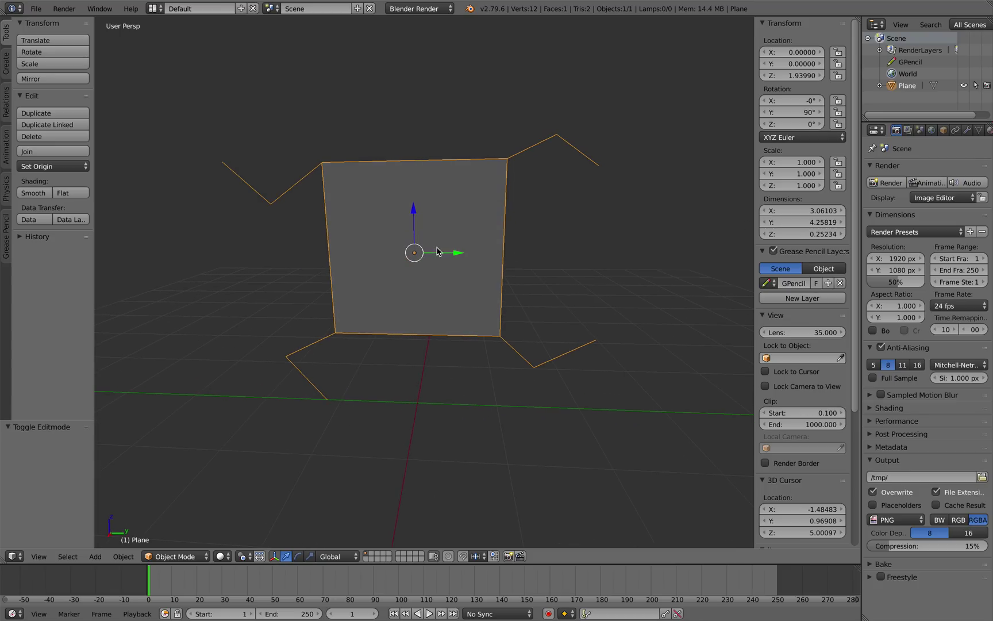
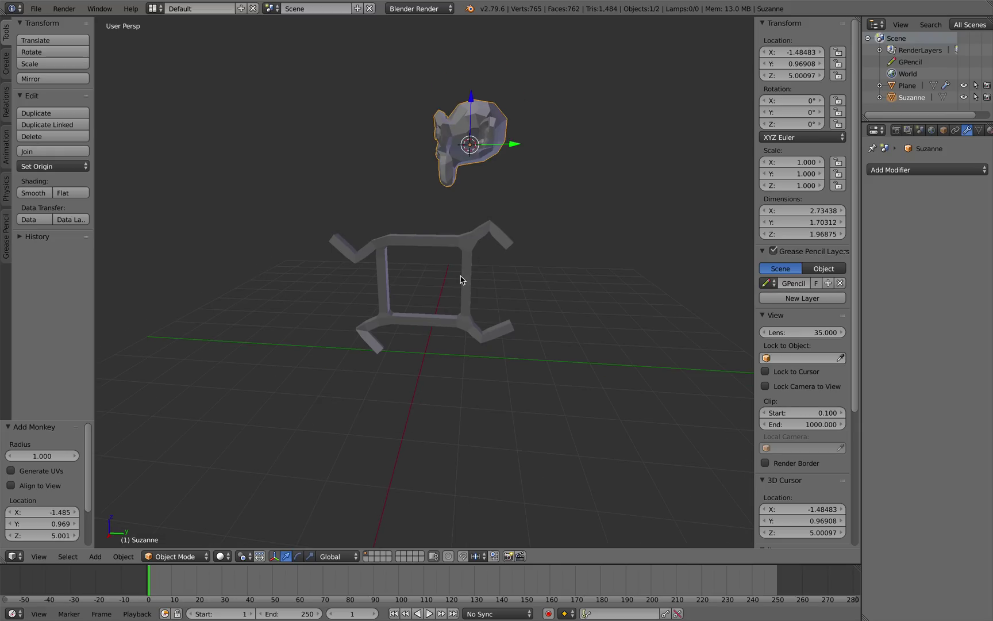
Move the monkey head down above the skinned body and rotate it freely to about -21.4°, 8.1°, 68.7°
key(g)
click(421, 351)
key(r)
key(r)
click(467, 320)
key(g)
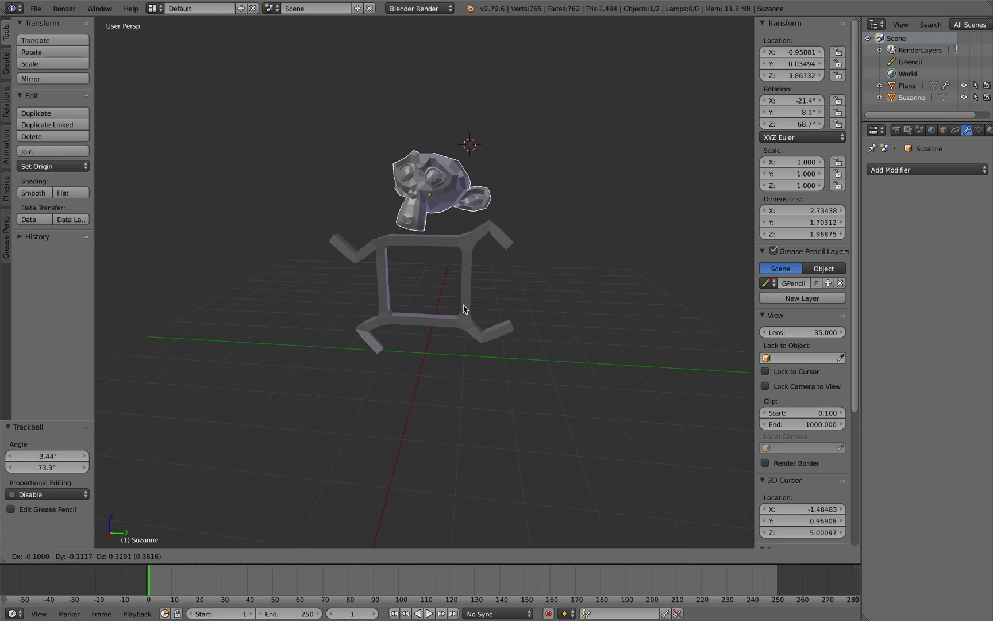
click(471, 262)
Reposition the monkey head onto the top of the body at about X -0.235, Y 0.003, Z 3.723, leaving everything deselected
scroll(489, 253, up, 4)
key(a)
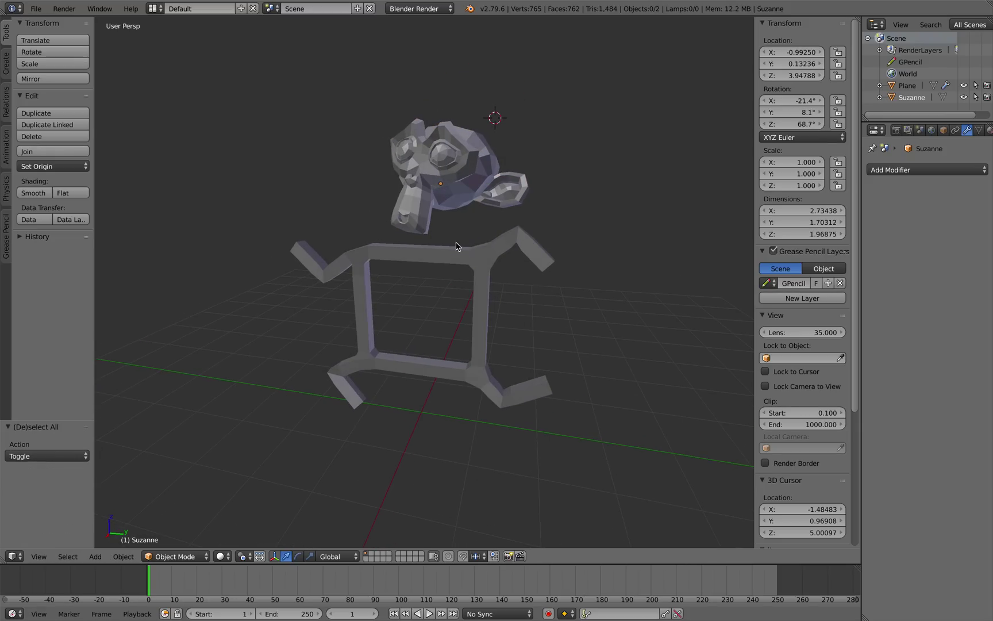
right_click(445, 183)
key(g)
click(435, 193)
middle_drag(575, 218, 482, 232)
key(g)
click(408, 234)
key(a)
scroll(471, 224, down, 2)
Save the scene to the Desktop as simple_chara_001.blend
key(ctrl+s)
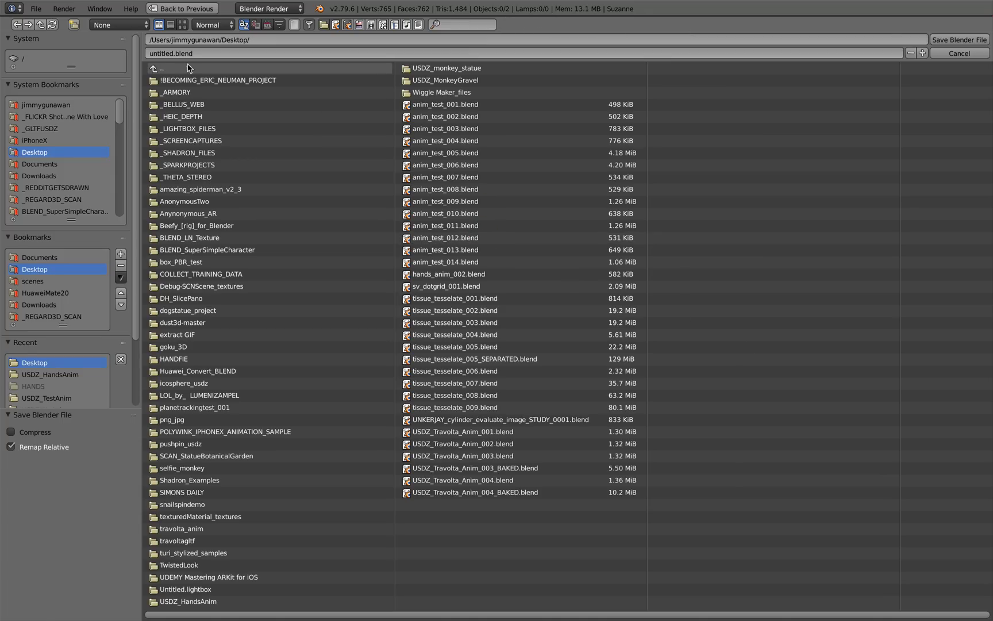
click(161, 53)
text(01)
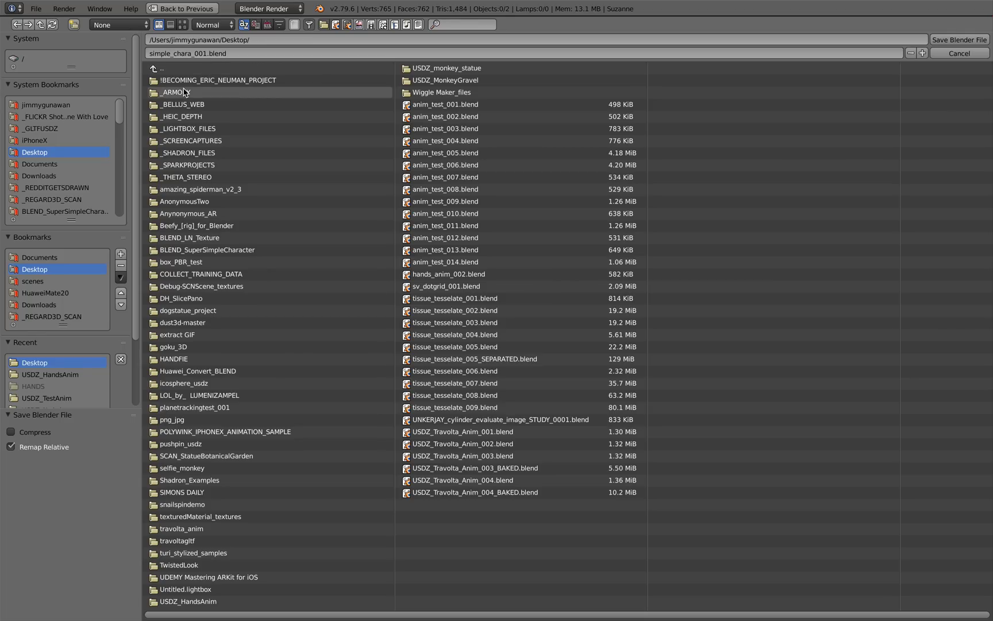
click(949, 39)
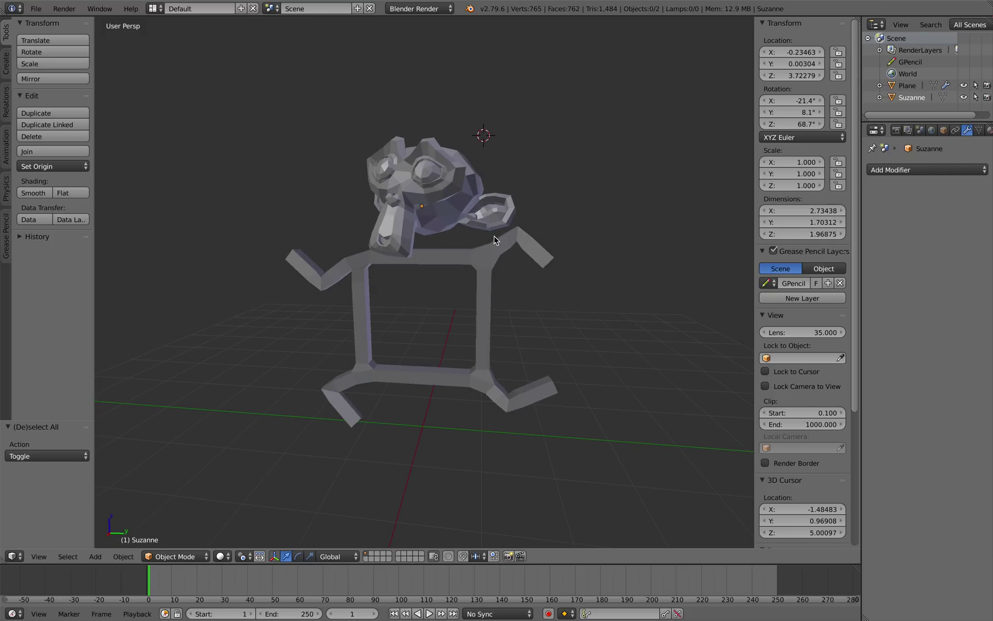
Edit the skinned body and move the upper-right arm's elbow and hand vertices outward to lengthen the arm
right_click(497, 244)
key(Tab)
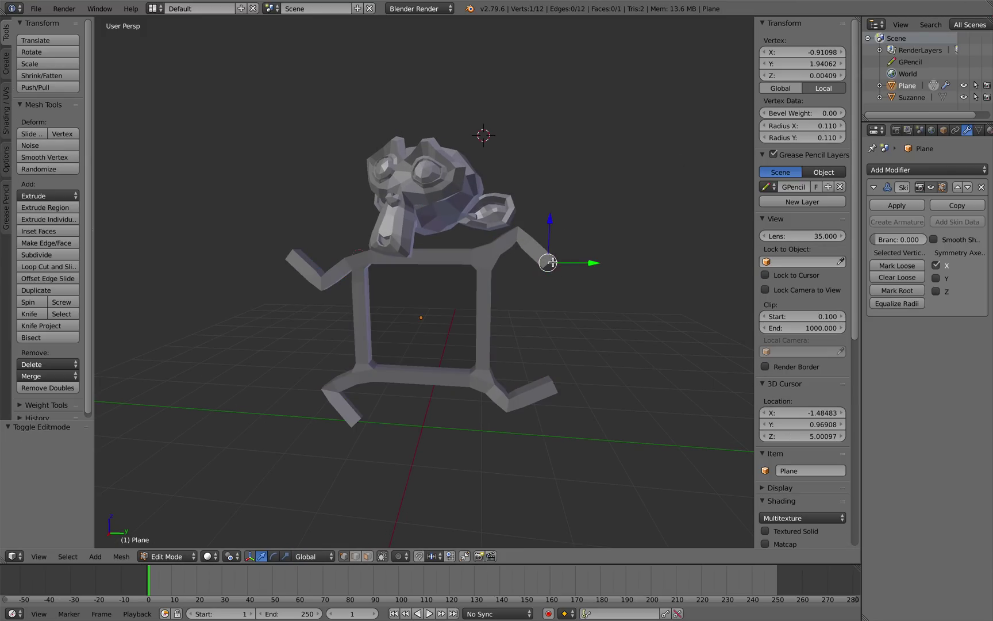
right_click(515, 232)
key(g)
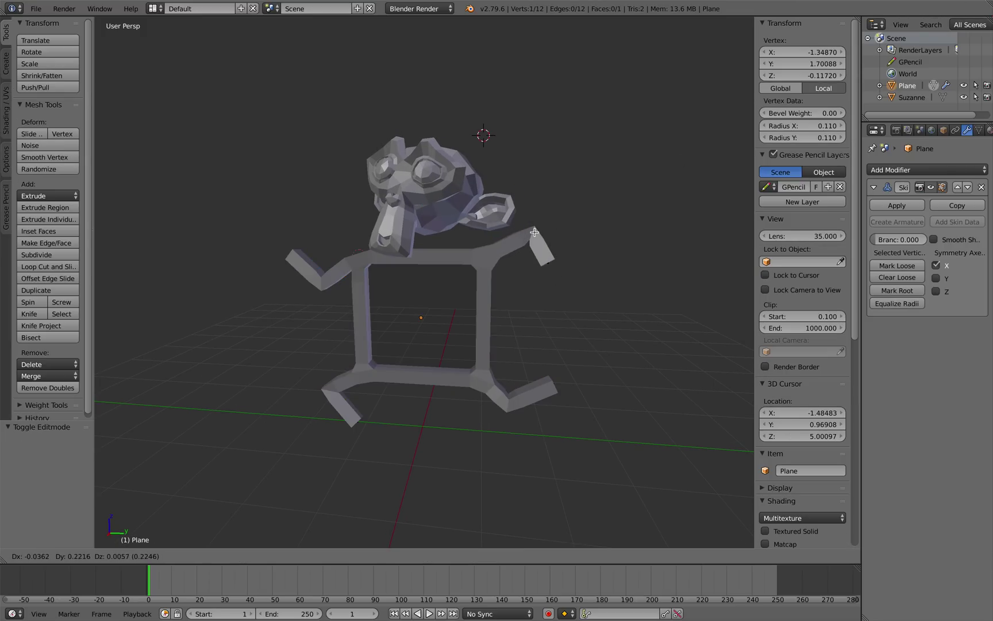
click(533, 231)
right_click(548, 263)
key(g)
click(566, 267)
Enlarge the skin radius at both shoulder vertices, making the upper-left one about 0.147
key(ctrl+s)
mouse_move(502, 264)
middle_down()
mouse_move(514, 266)
mouse_move(495, 258)
middle_up()
click(514, 266)
key(ctrl+a)
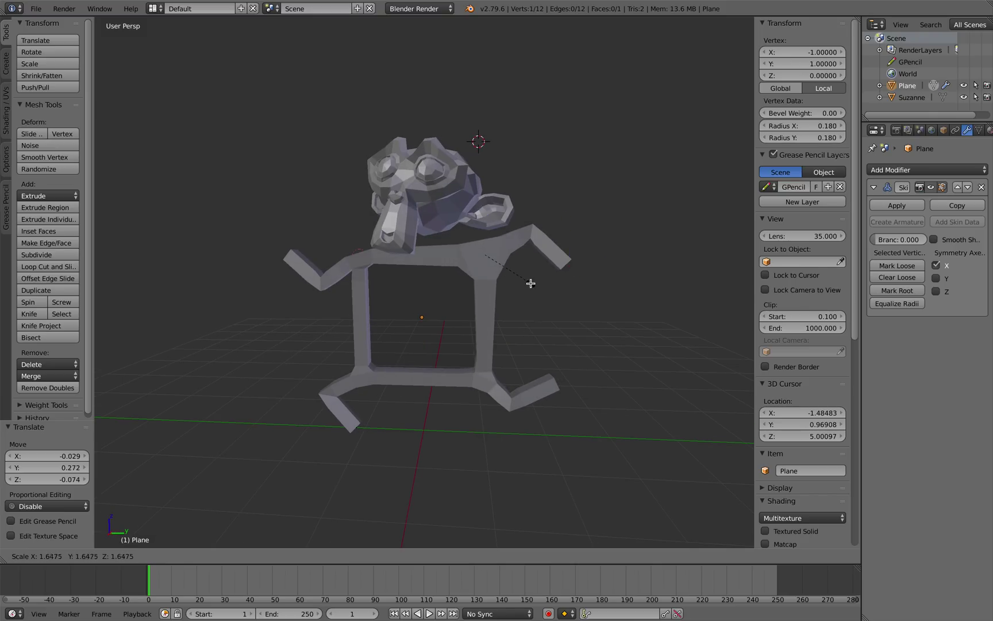
click(433, 268)
key(ctrl+a)
click(419, 283)
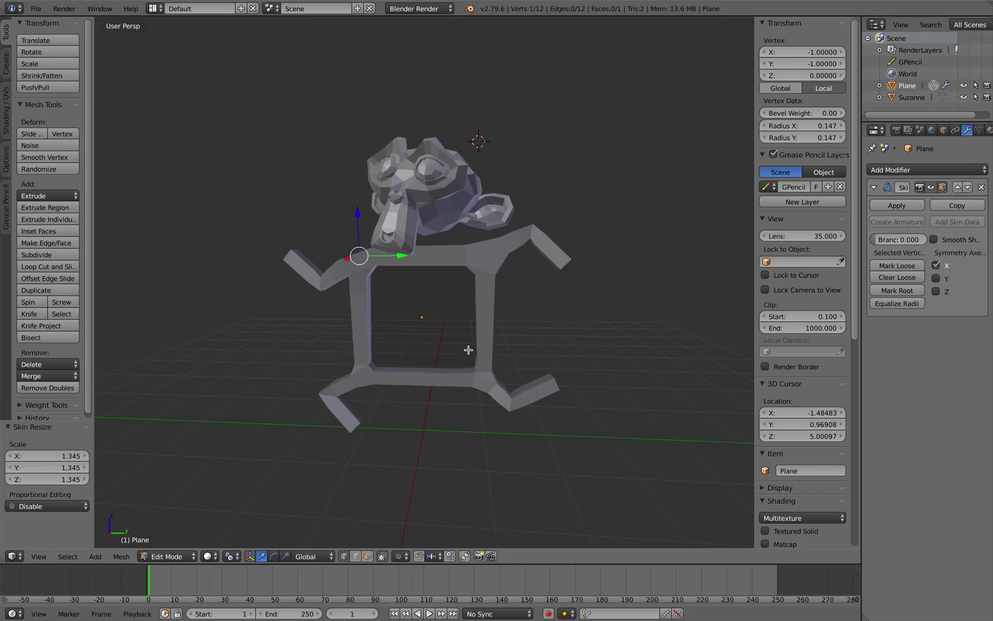
Enlarge the skin radius at both hip vertices, making the lower-left one about 0.14
right_click(482, 379)
key(ctrl+a)
click(497, 381)
right_click(359, 380)
key(ctrl+a)
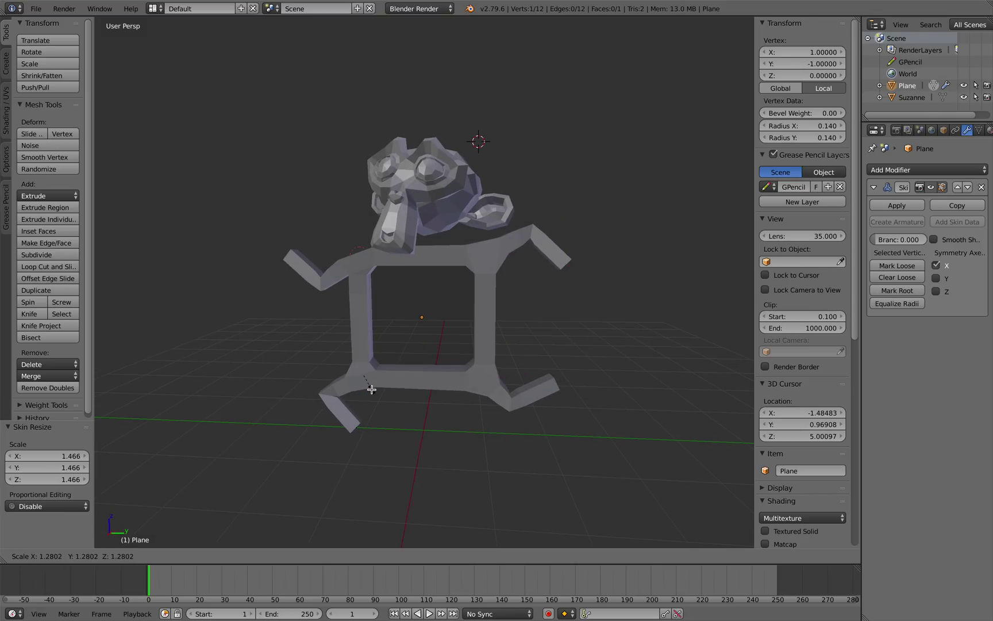
click(371, 391)
Move the upper-left arm's hand and elbow vertices outward, shifting the elbow about -0.168 in Y and 0.040 in Z
middle_drag(457, 337, 487, 324)
right_click(286, 247)
key(g)
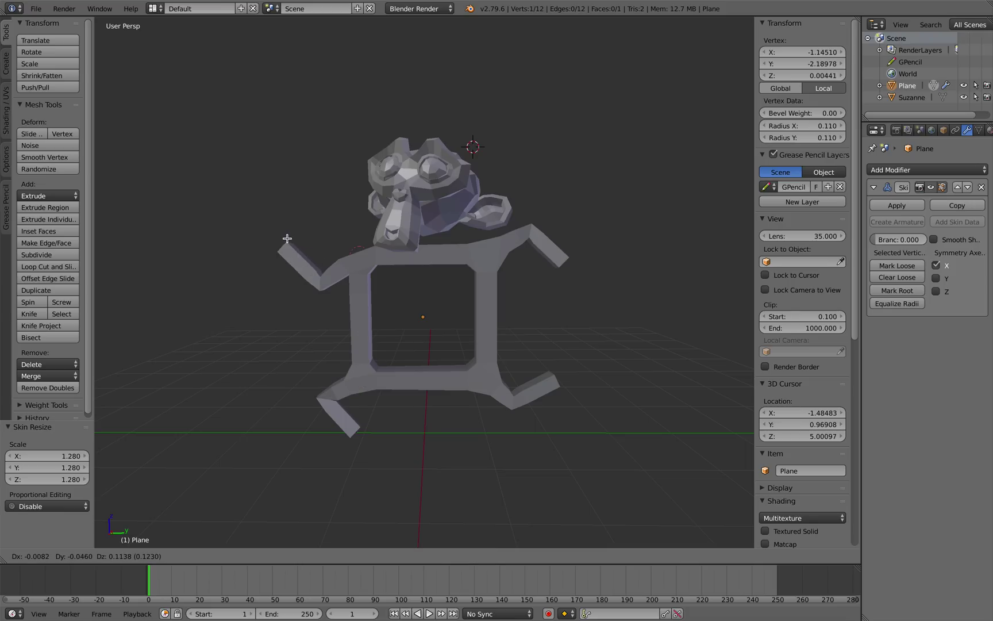
click(281, 236)
right_click(317, 281)
key(g)
click(289, 275)
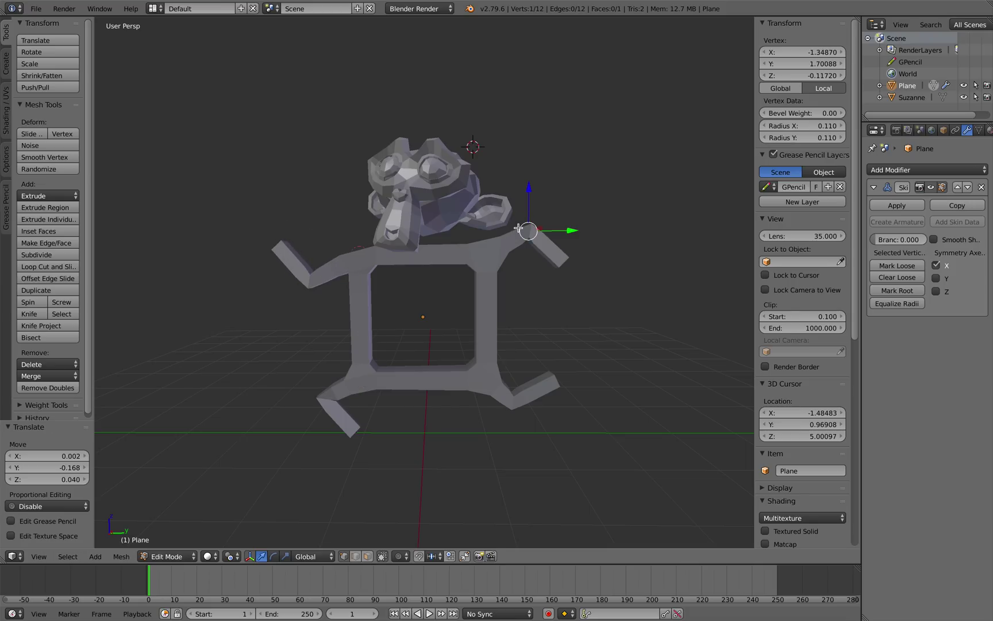
Subdivide the edge between the two shoulder vertices with one cut
middle_drag(518, 228, 461, 269)
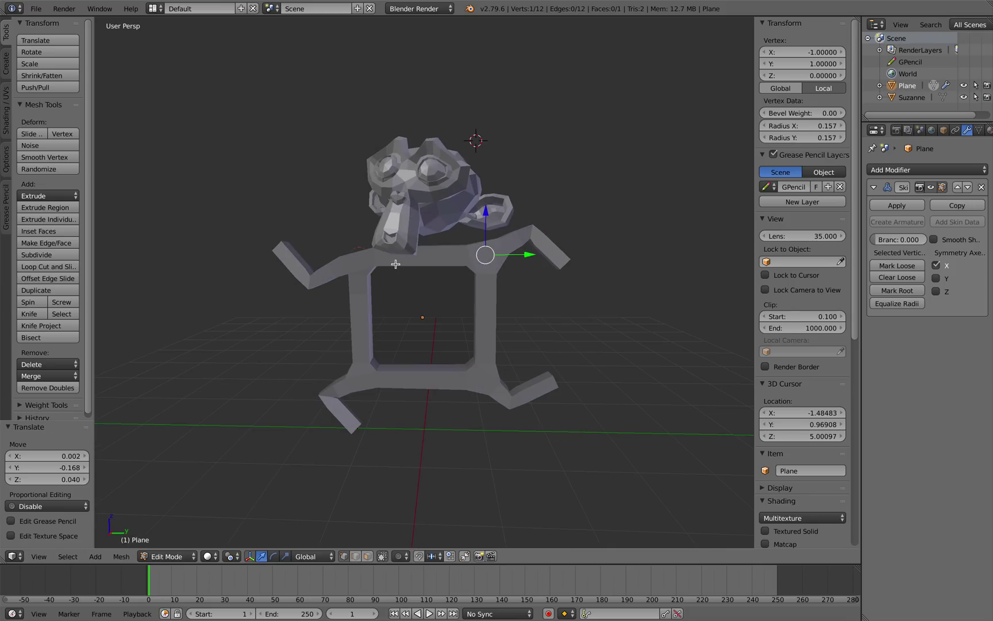
shift+right_click(487, 258)
key(space)
text(sub)
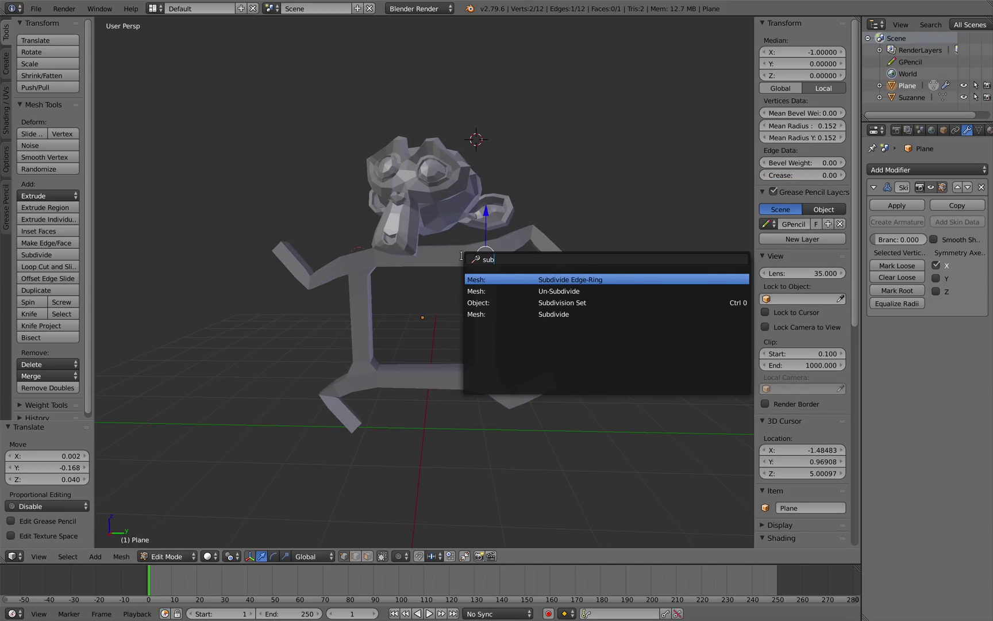
key(Down)
key(Down)
key(Down)
key(Return)
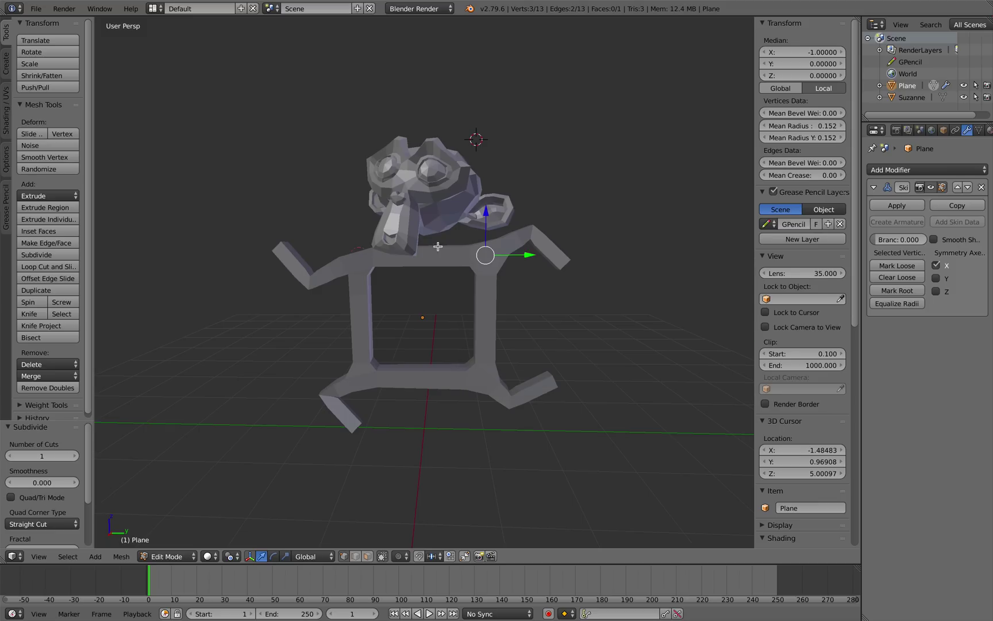
Raise the new middle vertex of the shoulder edge slightly, extrude a short neck upward from it, and return to Object Mode
right_click(437, 246)
key(g)
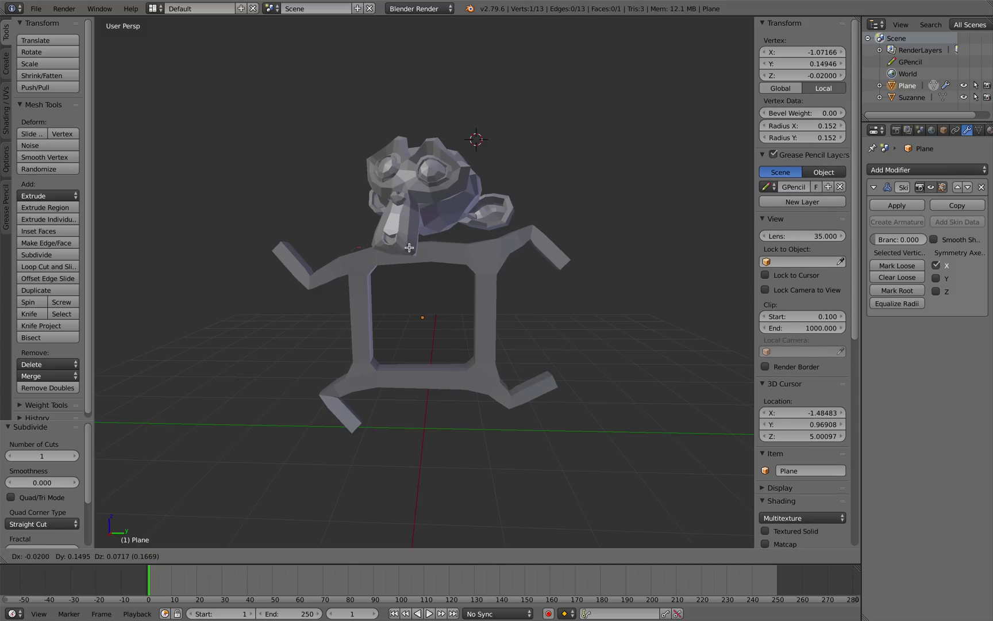
click(408, 247)
key(e)
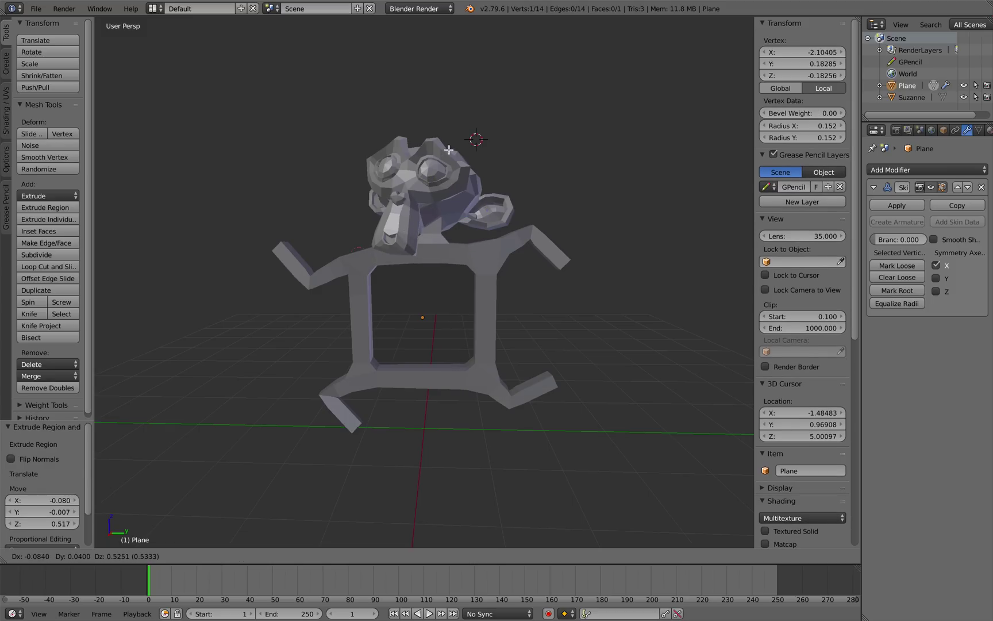
click(445, 189)
key(Tab)
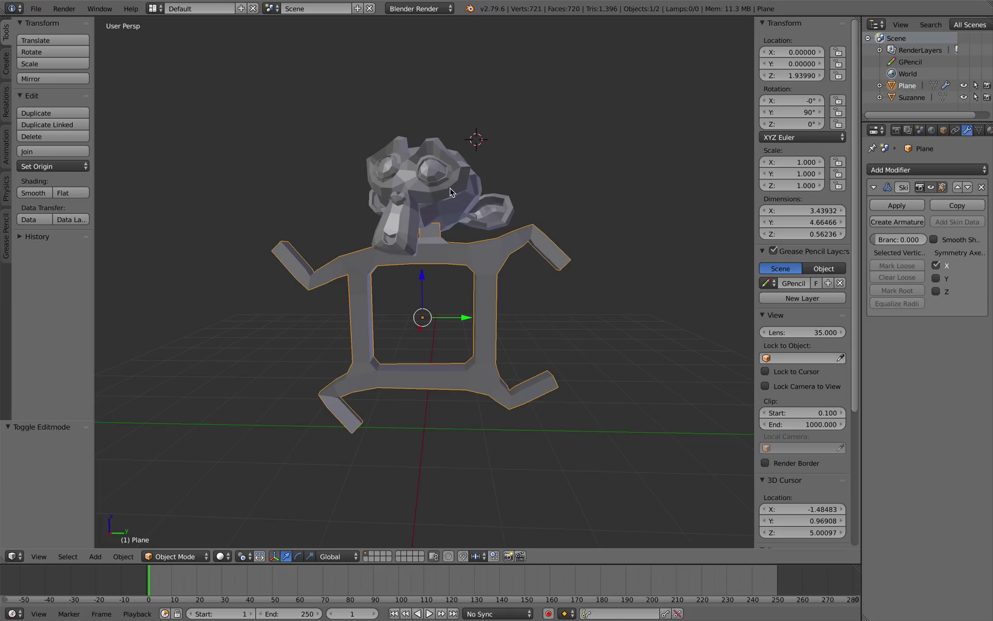
Delete the monkey head and show the body in wireframe
right_click(454, 191)
key(z)
key(x)
click(457, 192)
right_click(430, 217)
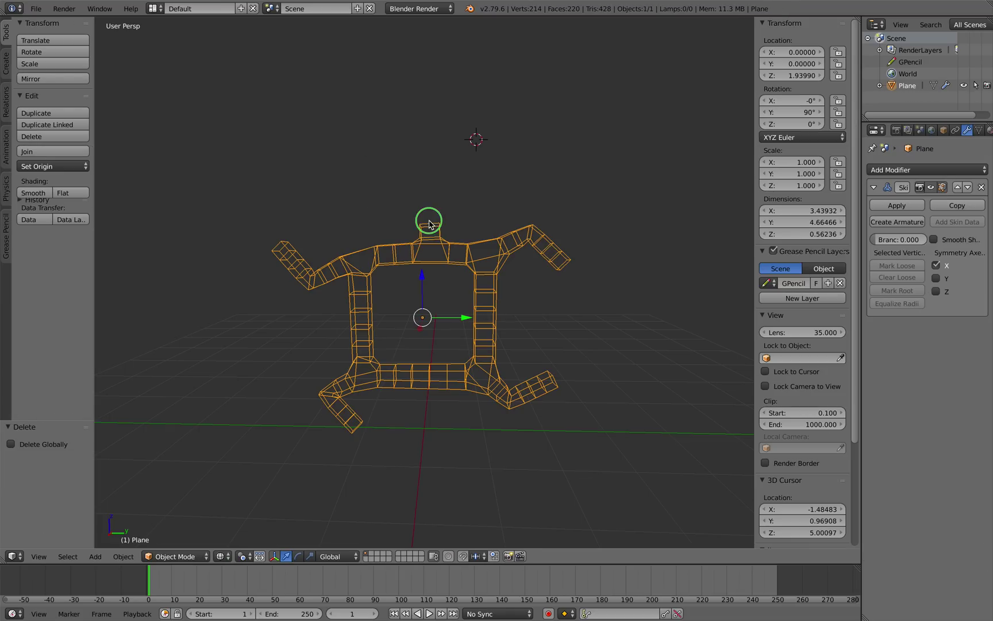
Extrude the neck vertex up about 0.344, enlarge its skin radius to head width, extrude it upward again, and return to Object Mode
key(Tab)
key(e)
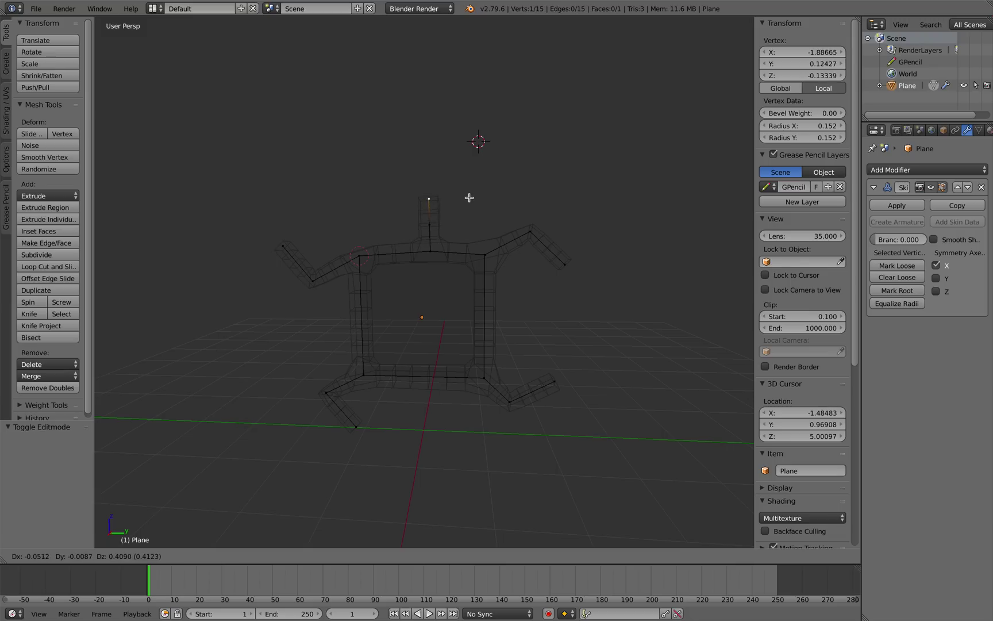
click(469, 204)
key(ctrl+a)
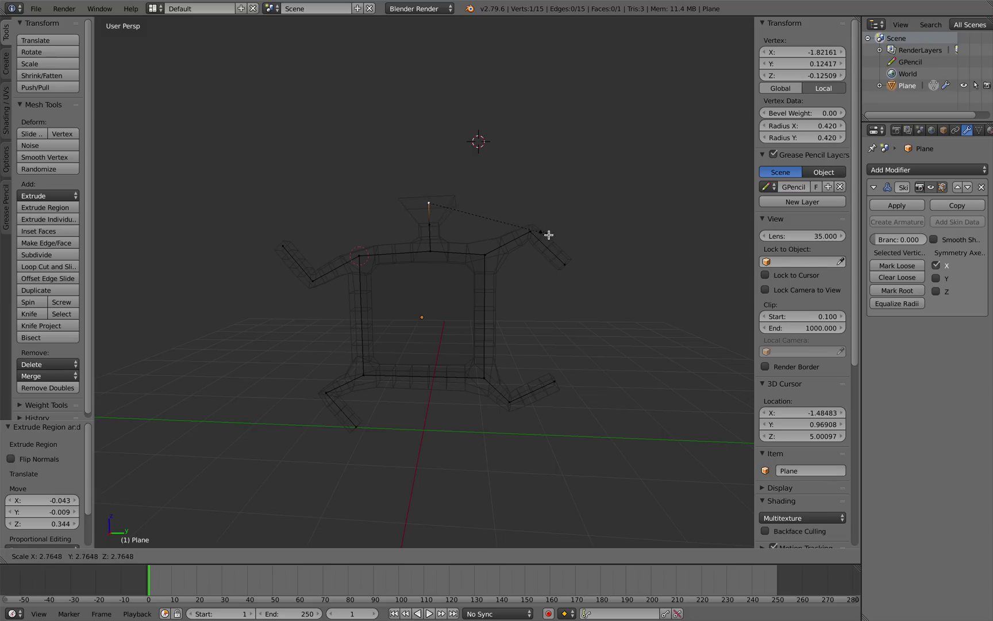
click(565, 235)
key(e)
click(569, 186)
key(Tab)
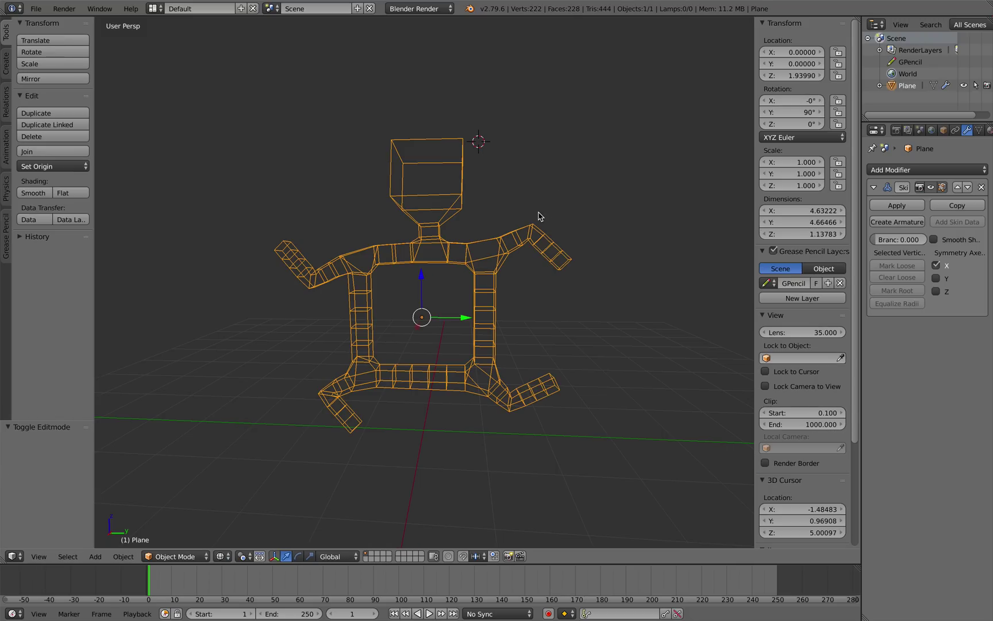
Return the view to solid shading and deselect the body
middle_drag(539, 217, 502, 228)
key(z)
middle_drag(483, 266, 515, 231)
key(a)
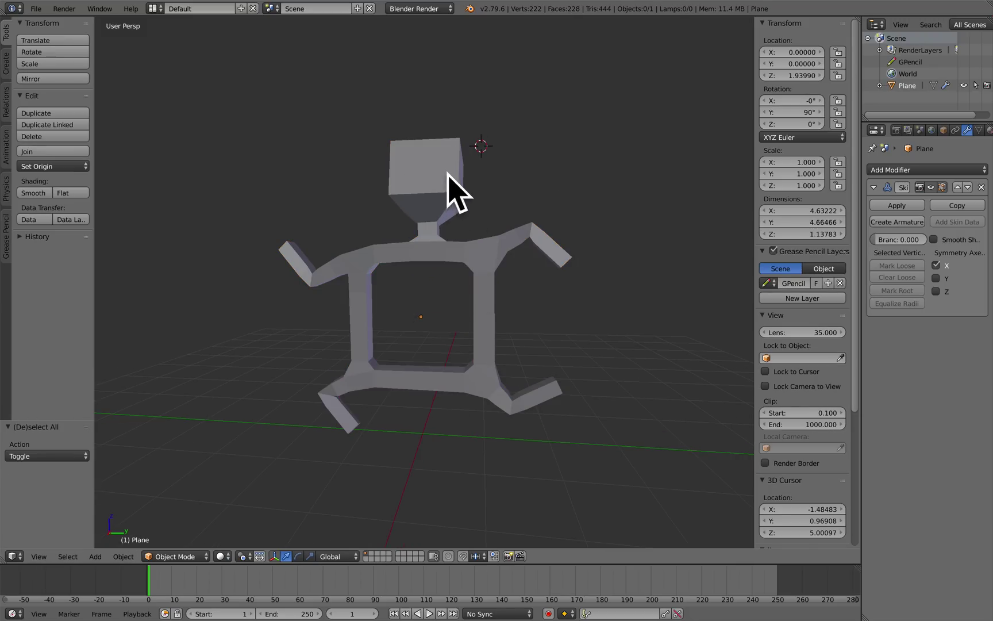
Draw two eyes and a smile on the front of the head with Grease Pencil
middle_drag(455, 188, 412, 173)
mouse_move(411, 176)
mouse_down()
mouse_move(445, 182)
mouse_move(448, 172)
mouse_up()
middle_drag(450, 228, 443, 222)
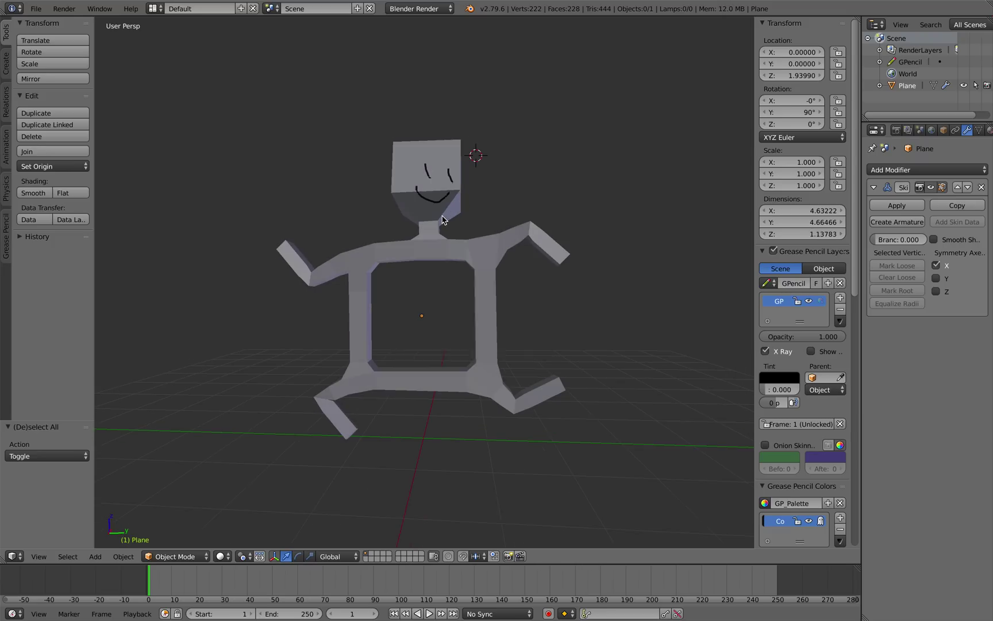
middle_drag(515, 251, 513, 256)
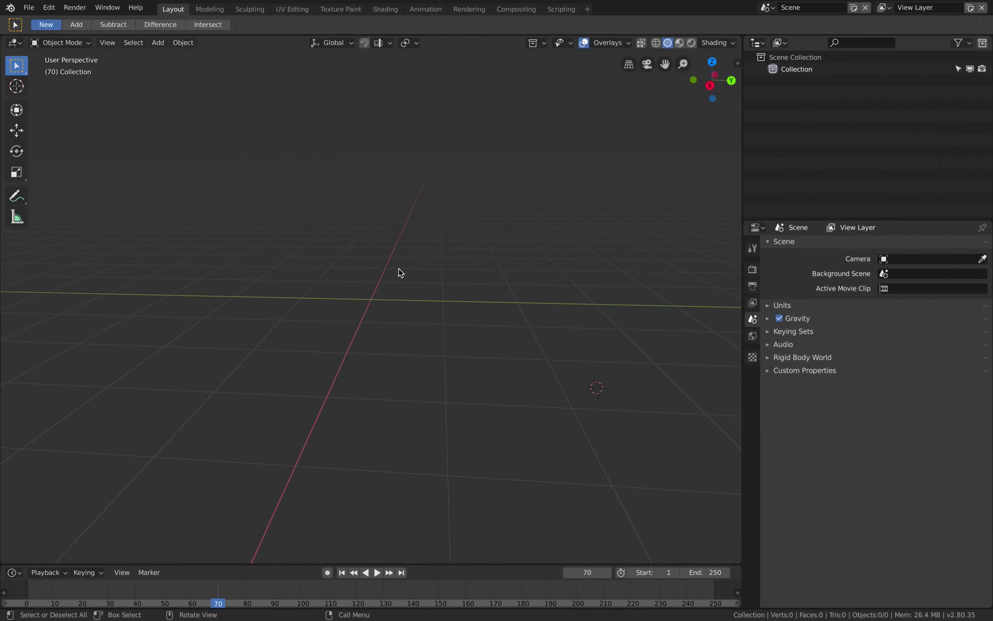
Switch to Blender 2.80, add a monkey mesh, rotate it freely to face forward, and move it behind the grid centre
middle_drag(399, 273, 277, 244)
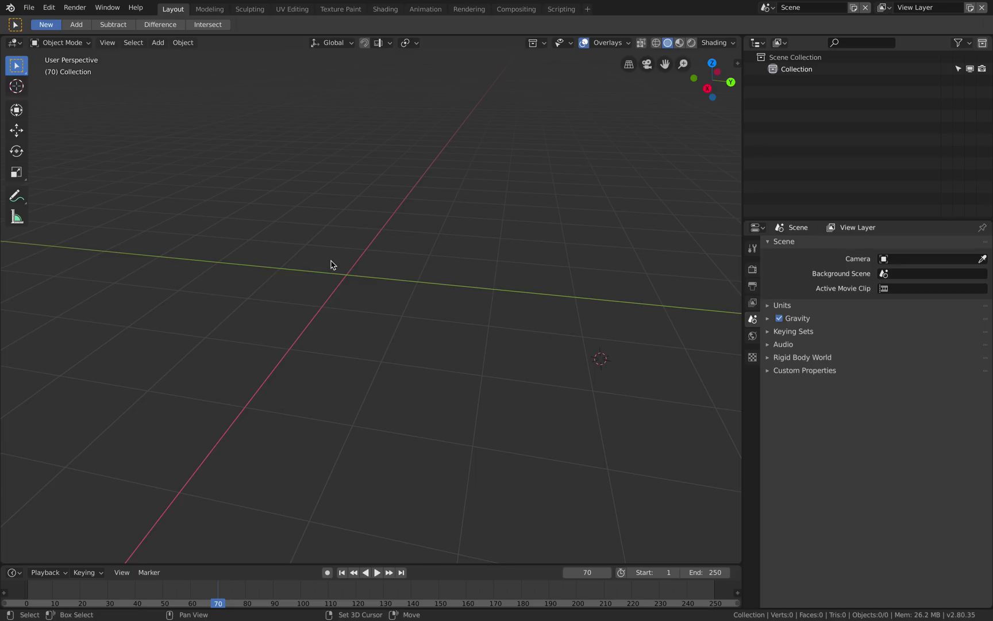
key(shift+a)
mouse_move(332, 263)
click(415, 372)
key(g)
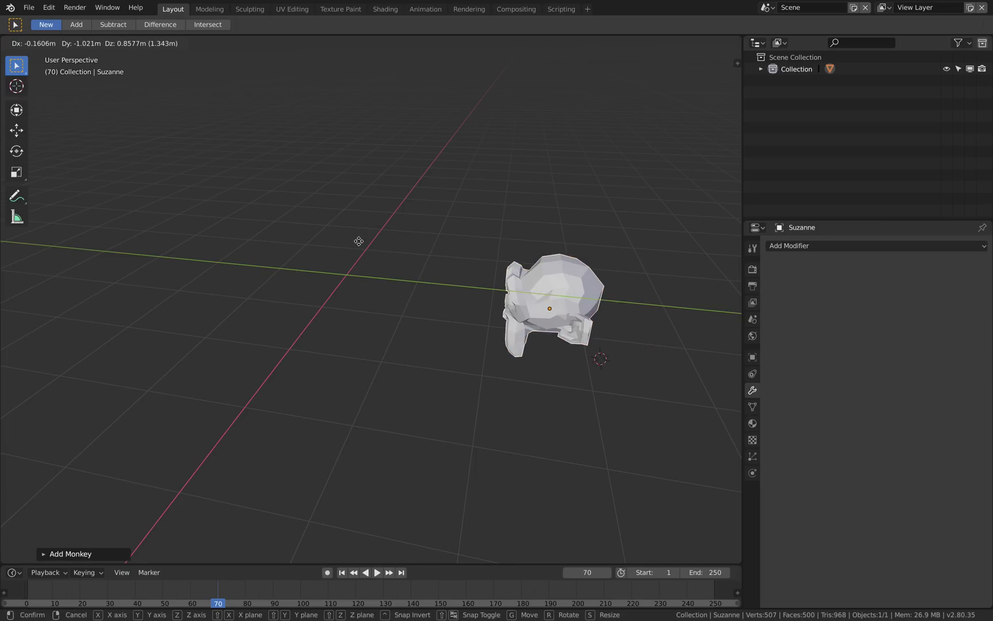
click(224, 193)
key(r)
key(r)
click(497, 287)
key(g)
click(410, 236)
Duplicate the monkey head beside the original along positive Y and rotate the copy freely
key(shift+d)
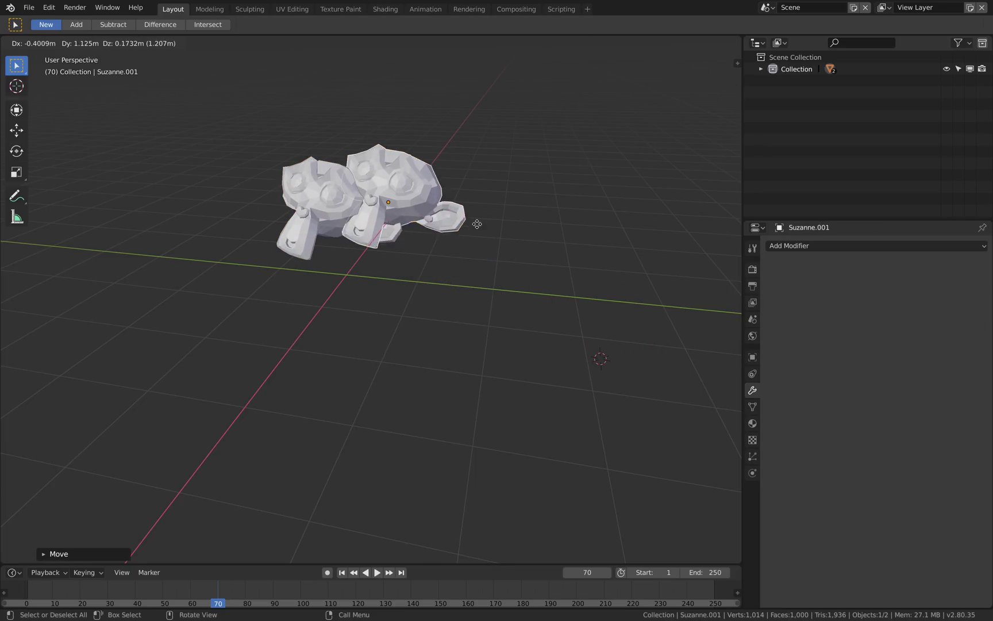
click(564, 216)
key(r)
key(r)
click(536, 244)
key(r)
key(r)
click(521, 256)
Select and delete both monkey heads
key(a)
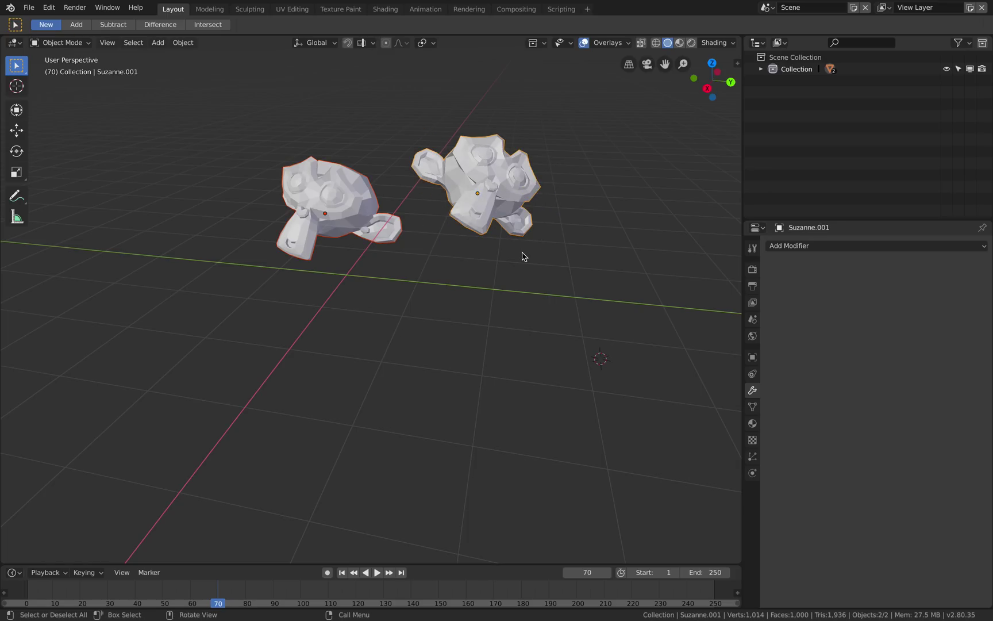
key(a)
key(x)
click(523, 253)
Add a plane mesh and clear its location so it sits at the world origin
key(shift+a)
mouse_move(471, 250)
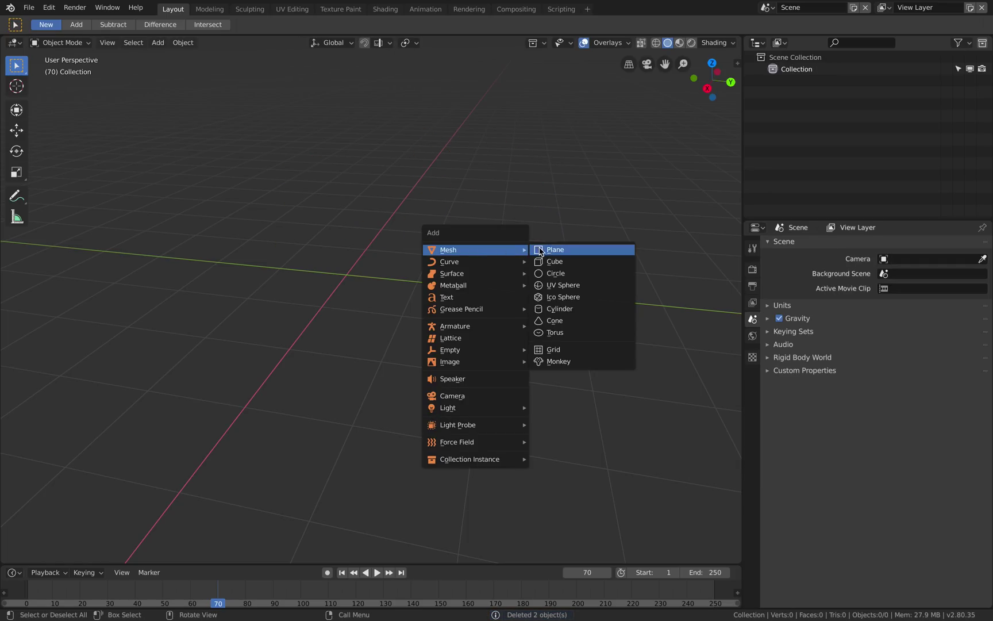
click(546, 250)
key(alt+g)
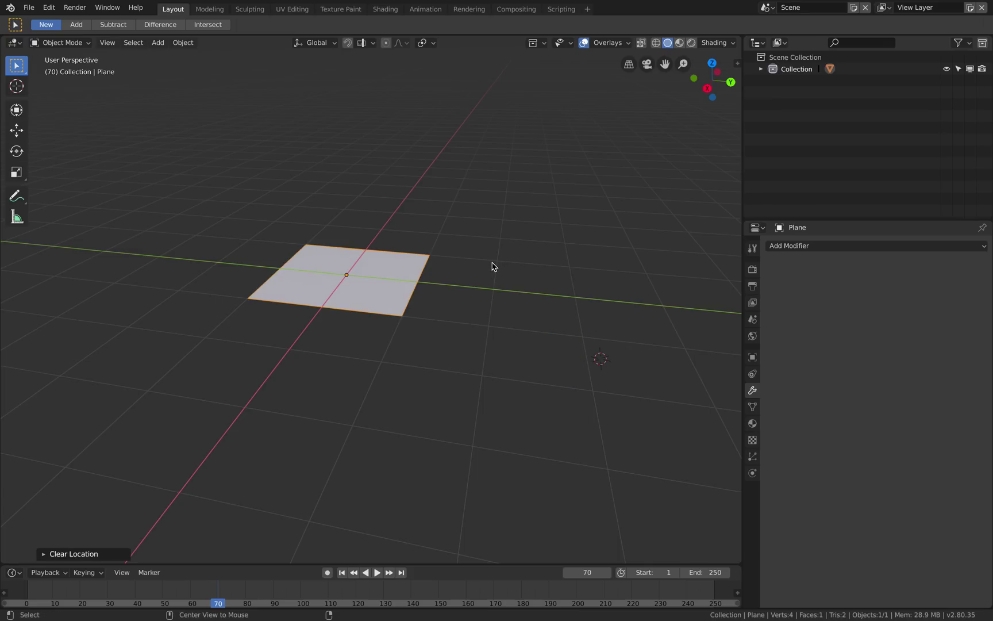
Examine the plane from several angles and distances
middle_drag(481, 265, 387, 265)
scroll(463, 255, down, 2)
scroll(454, 257, up, 3)
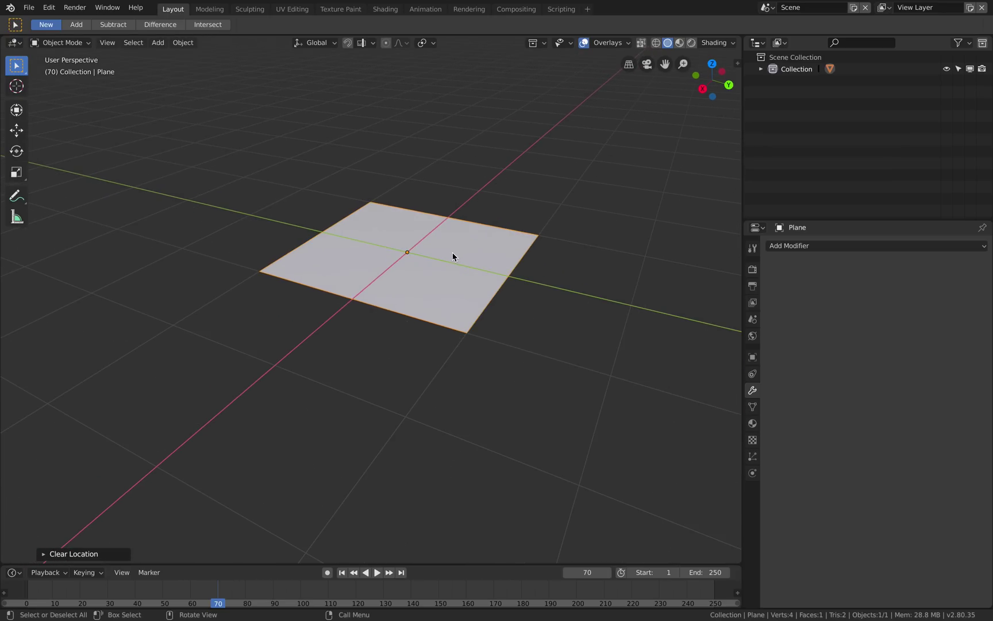
scroll(483, 244, down, 2)
scroll(436, 250, up, 1)
middle_drag(435, 250, 447, 251)
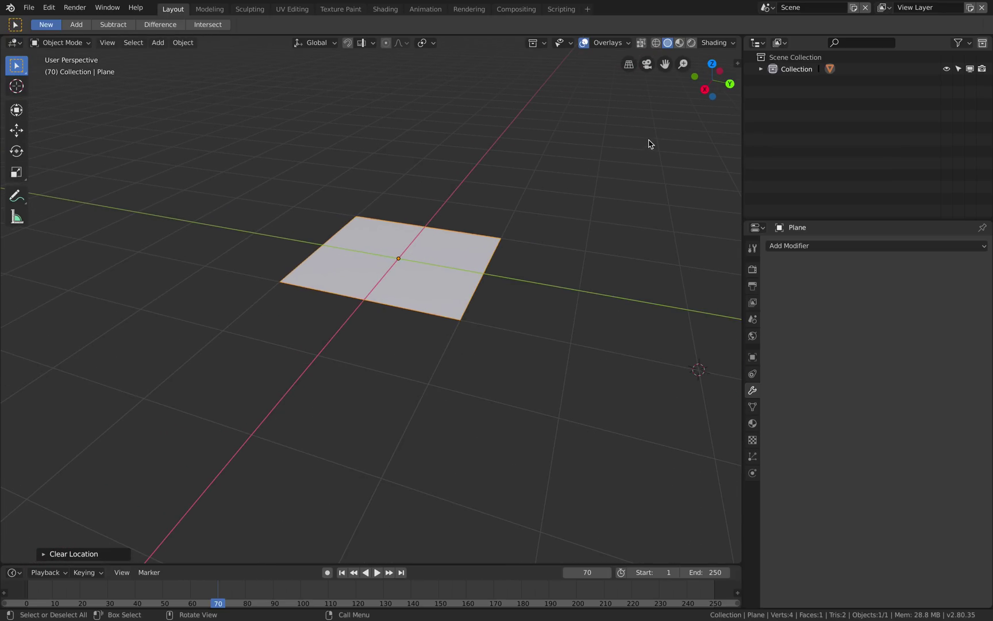
middle_drag(520, 184, 500, 196)
middle_drag(454, 250, 451, 250)
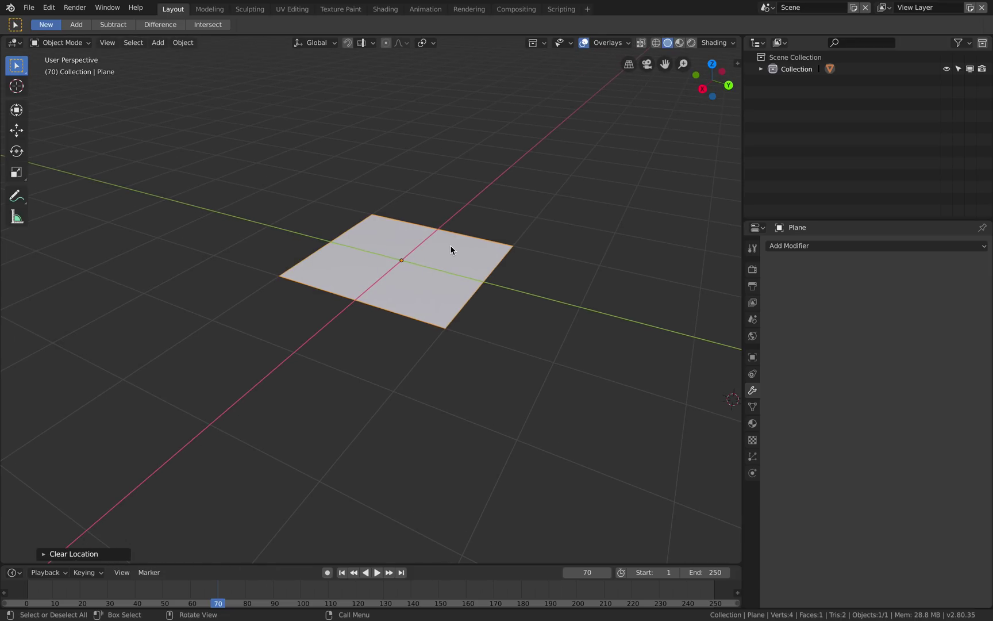
key(r)
key(x)
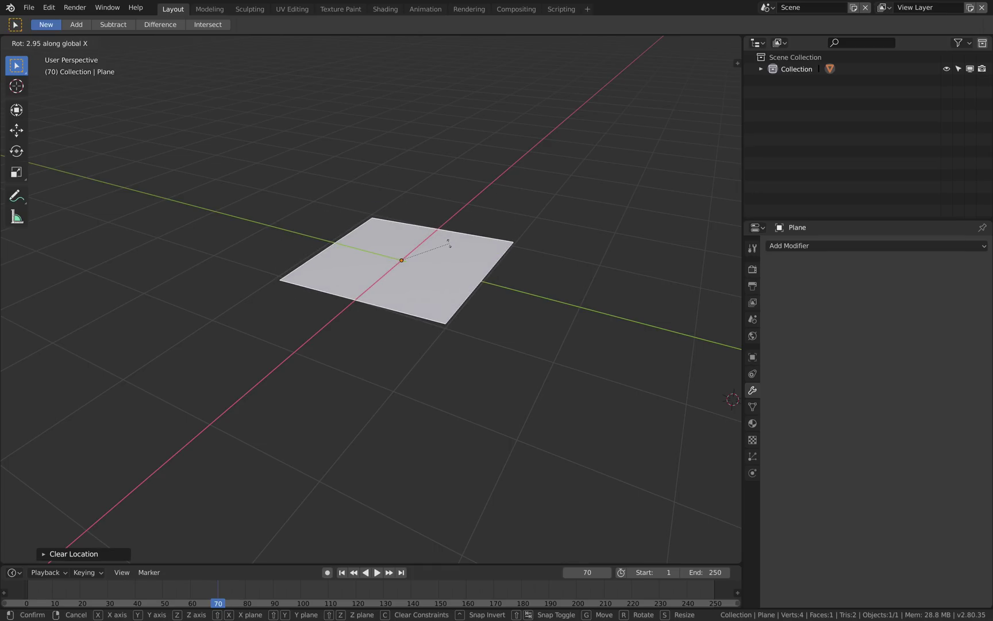
right_click(448, 243)
Rotate the plane 90 degrees about the global Y axis so it stands upright
middle_drag(447, 242, 434, 244)
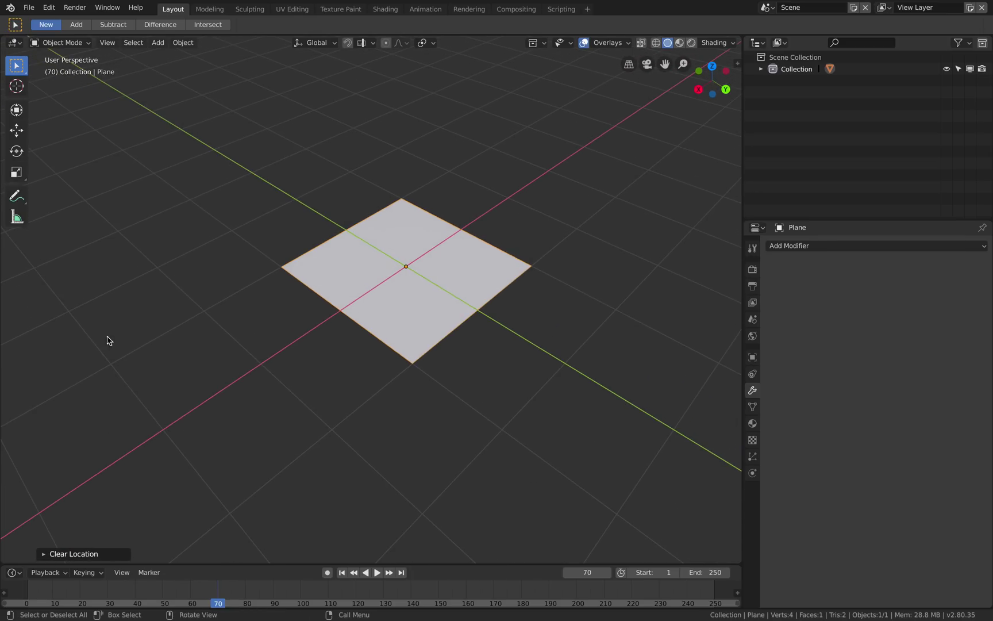
middle_drag(649, 178, 553, 205)
text(ry)
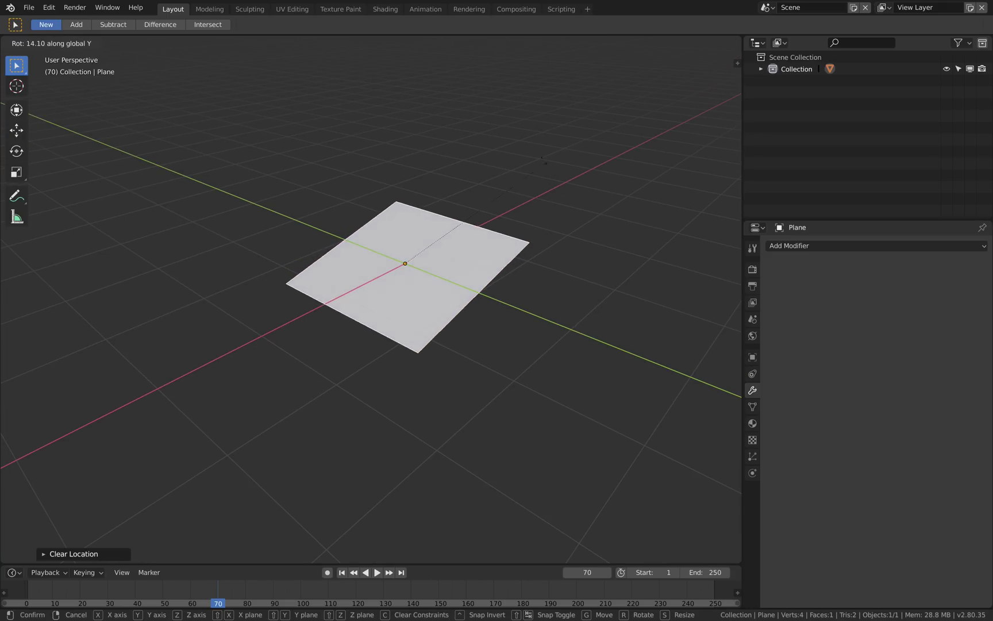
text(90)
key(Return)
Move the upright plane along the global Z axis so it floats just above the ground grid
middle_drag(527, 155, 497, 286)
key(g)
key(z)
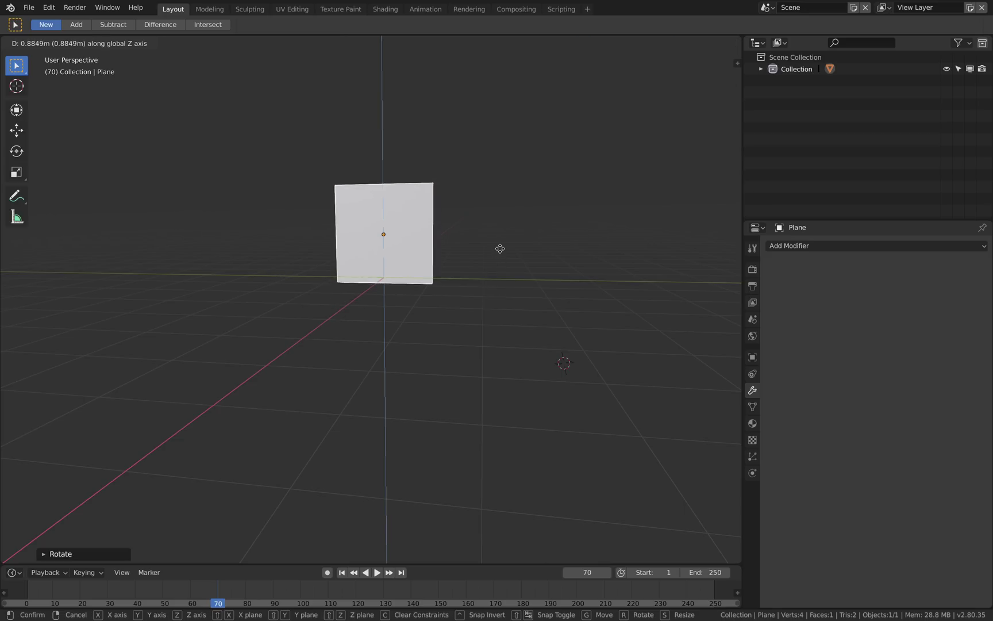
click(503, 237)
key(g)
key(z)
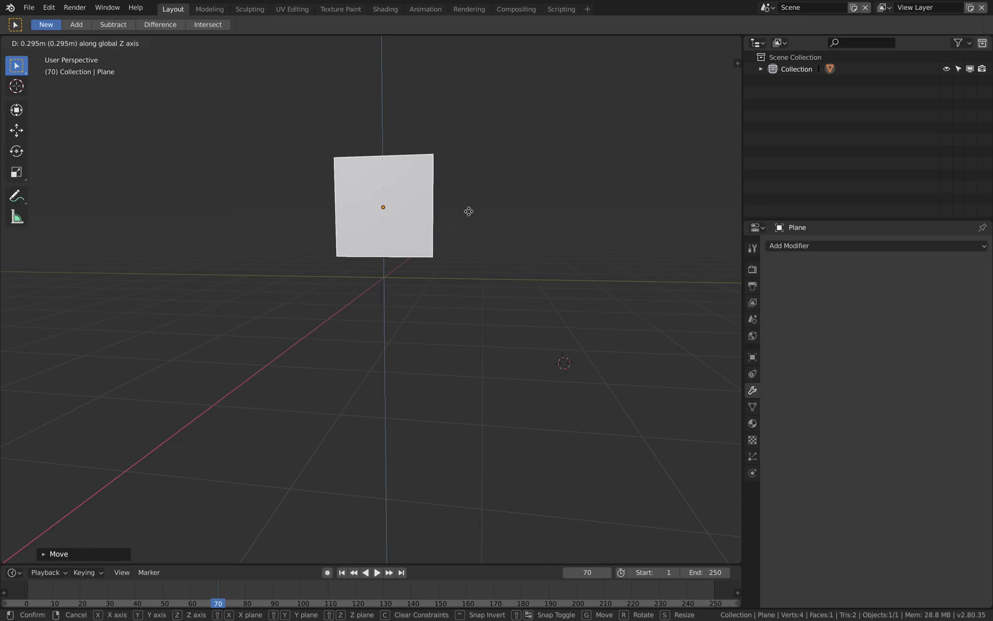
click(470, 190)
middle_drag(470, 190, 449, 303)
scroll(459, 299, down, 1)
key(g)
key(z)
click(501, 272)
Enter Edit Mode on the plane, clear the selection, and select only its upper-left corner vertex
middle_drag(501, 272, 490, 274)
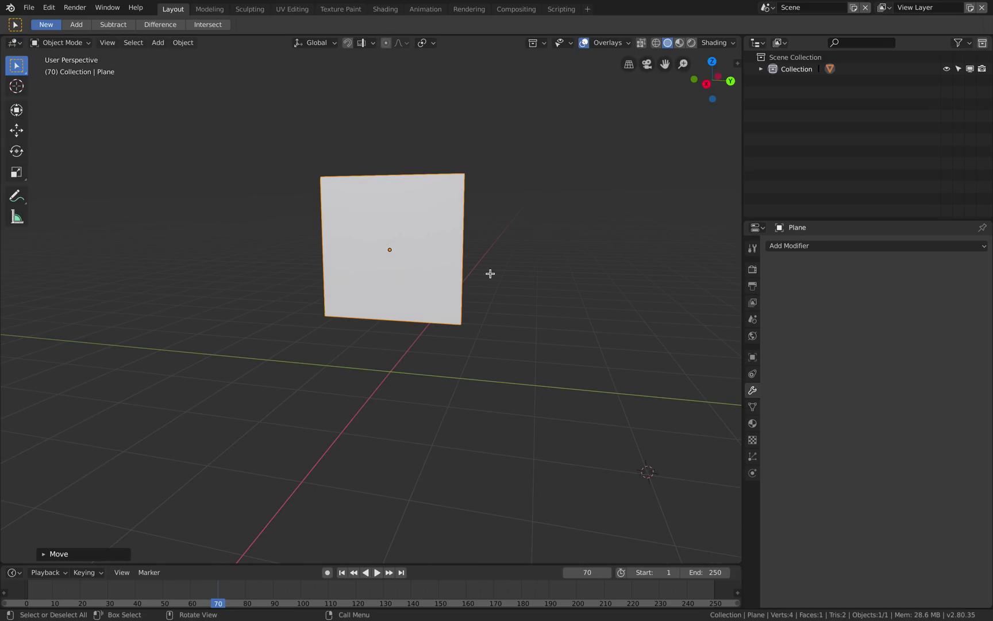
key(Tab)
right_click(462, 325)
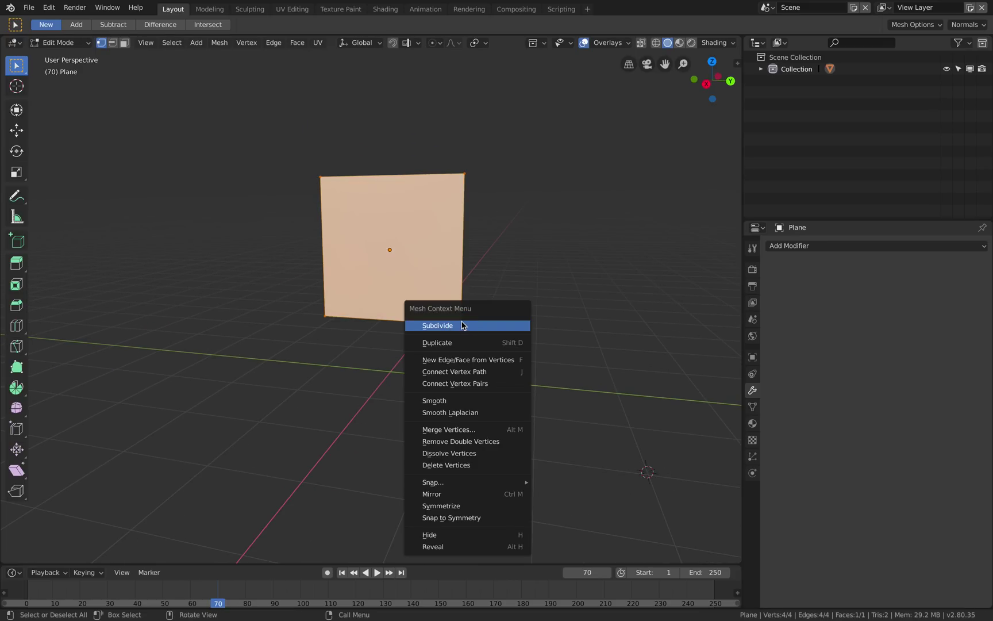
click(491, 237)
right_click(464, 174)
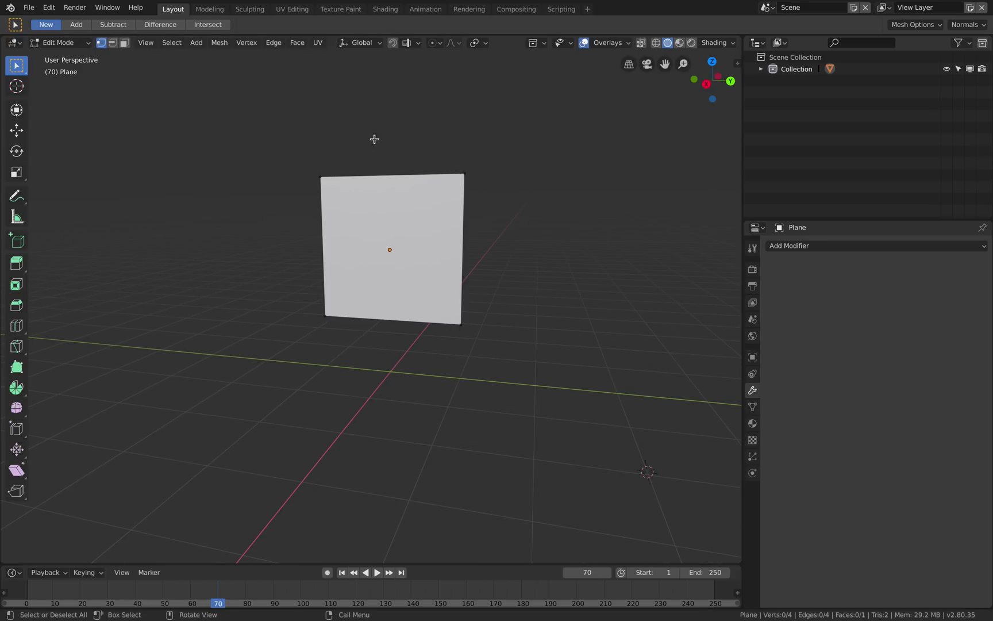
middle_drag(348, 192, 336, 186)
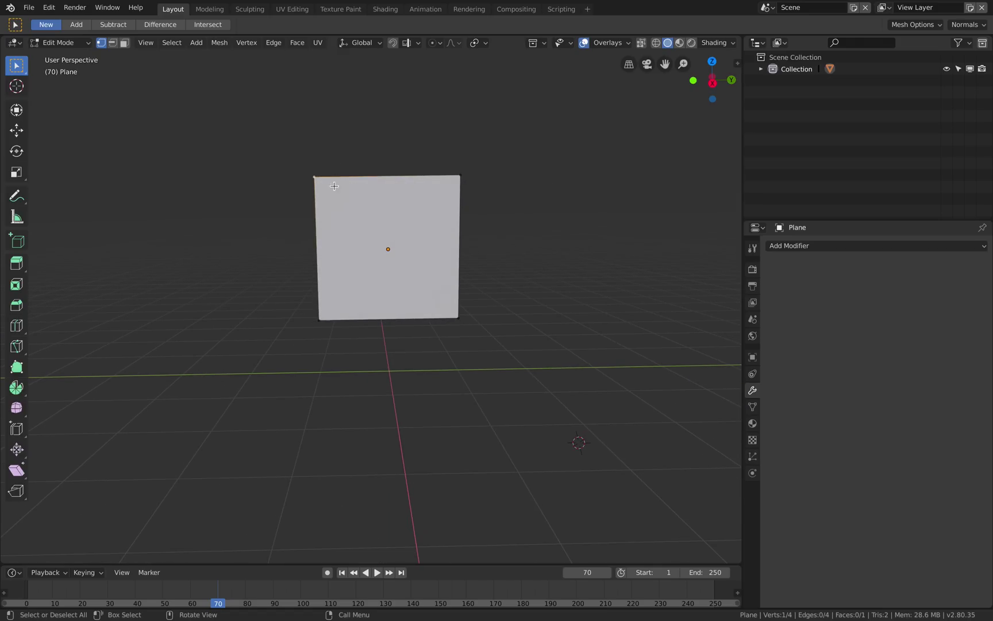
Extrude the plane's lower-left corner vertex a short distance outward and downward to start a leg
scroll(333, 189, down, 1)
scroll(341, 342, up, 1)
middle_drag(340, 341, 334, 335)
key(e)
click(301, 354)
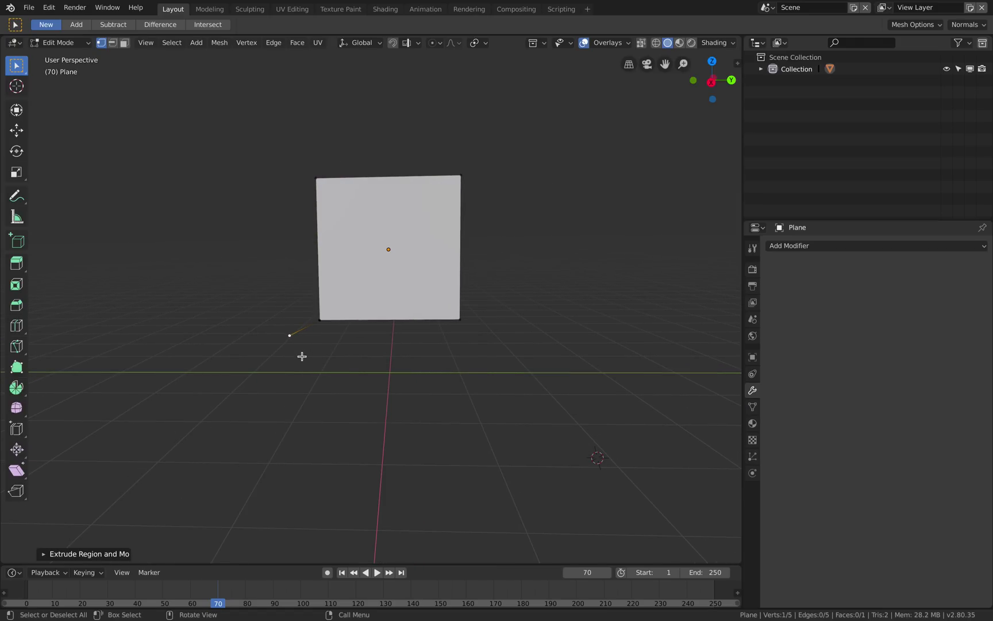
Finish the first leg with a second inward segment, and extrude a matching two-segment leg from the plane's lower-right corner
key(e)
click(327, 388)
click(460, 317)
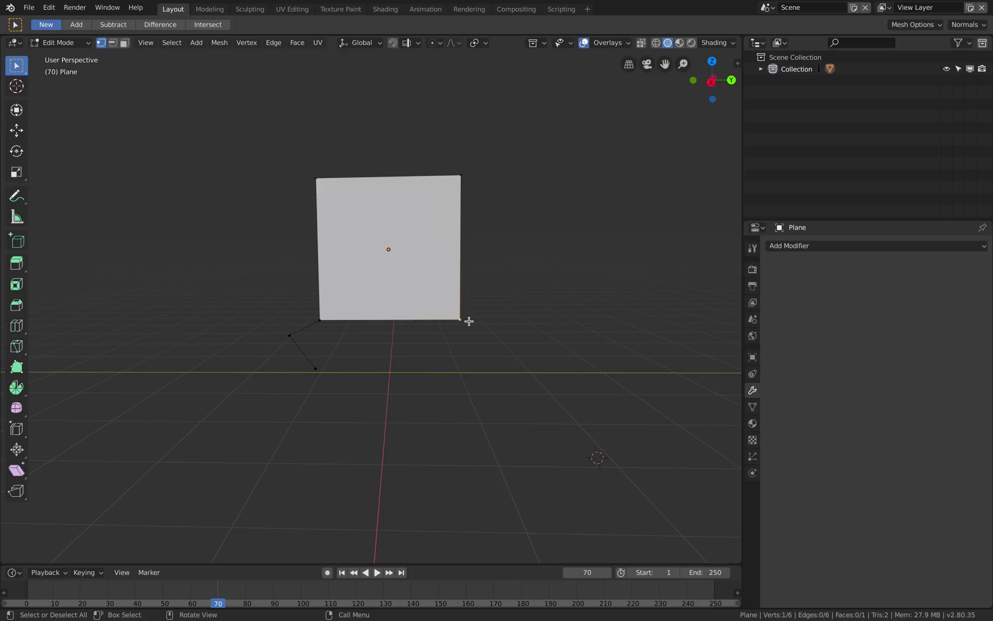
key(e)
click(498, 344)
key(e)
click(479, 373)
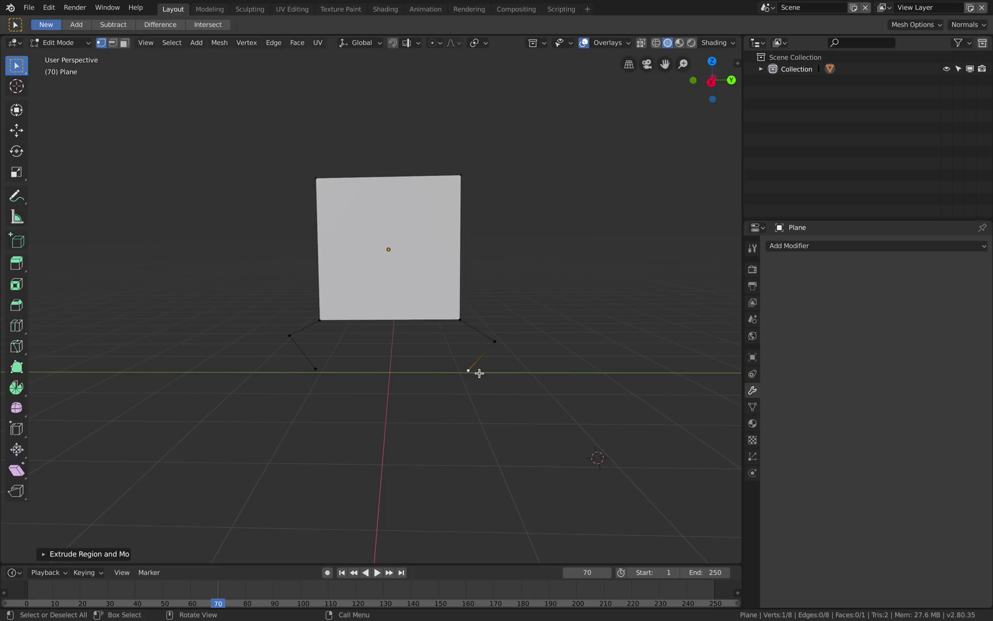
Extrude a two-segment arm from the plane's upper-right corner vertex, first outward and downward, then straight down
click(462, 171)
key(e)
click(506, 211)
key(e)
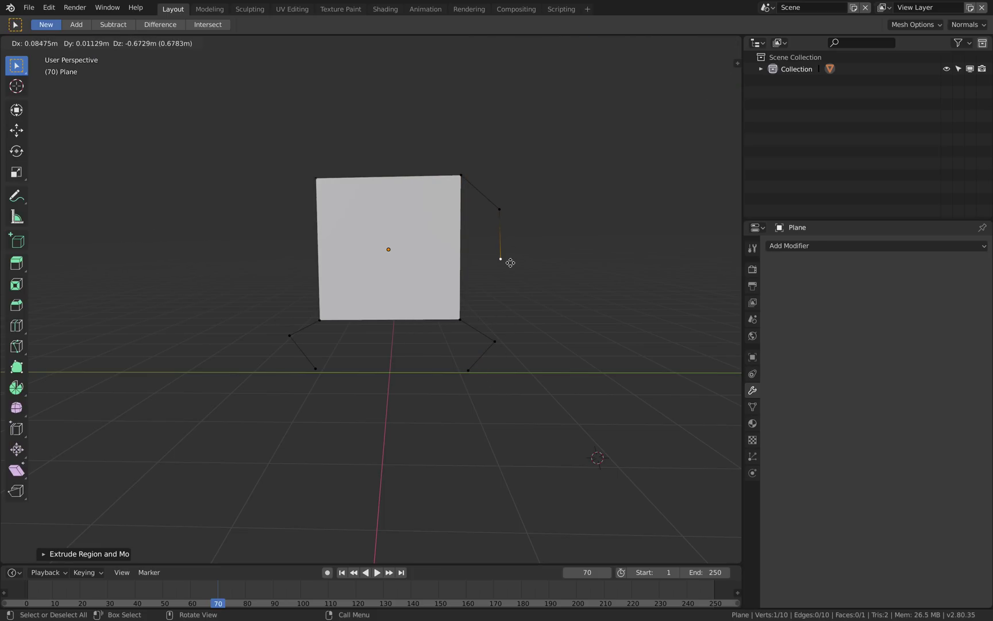
click(510, 264)
Extrude a mirrored two-segment arm outward and downward from the plane's upper-left corner vertex
click(313, 178)
key(e)
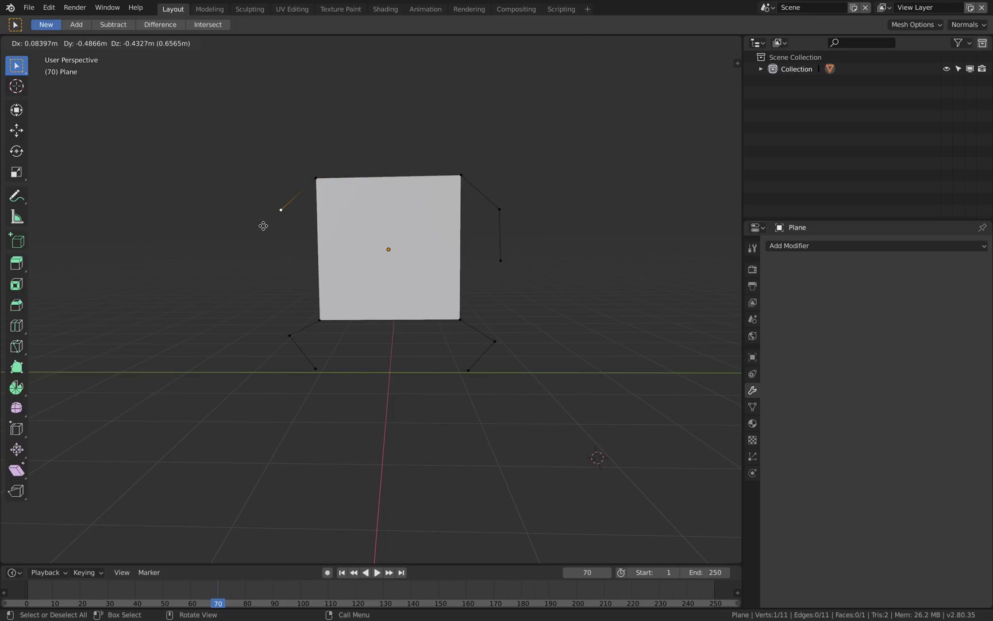
click(263, 225)
key(e)
click(255, 278)
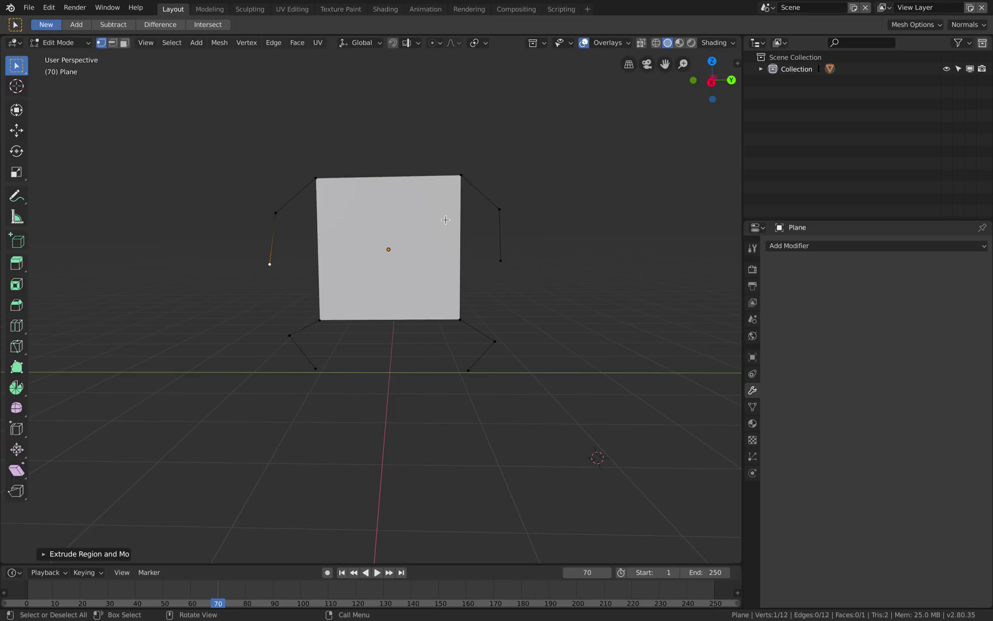
Return to Object Mode and check the options offered in the plane's object context menu
key(Tab)
mouse_move(441, 224)
middle_down()
mouse_move(470, 224)
mouse_move(427, 231)
middle_up()
right_click(431, 228)
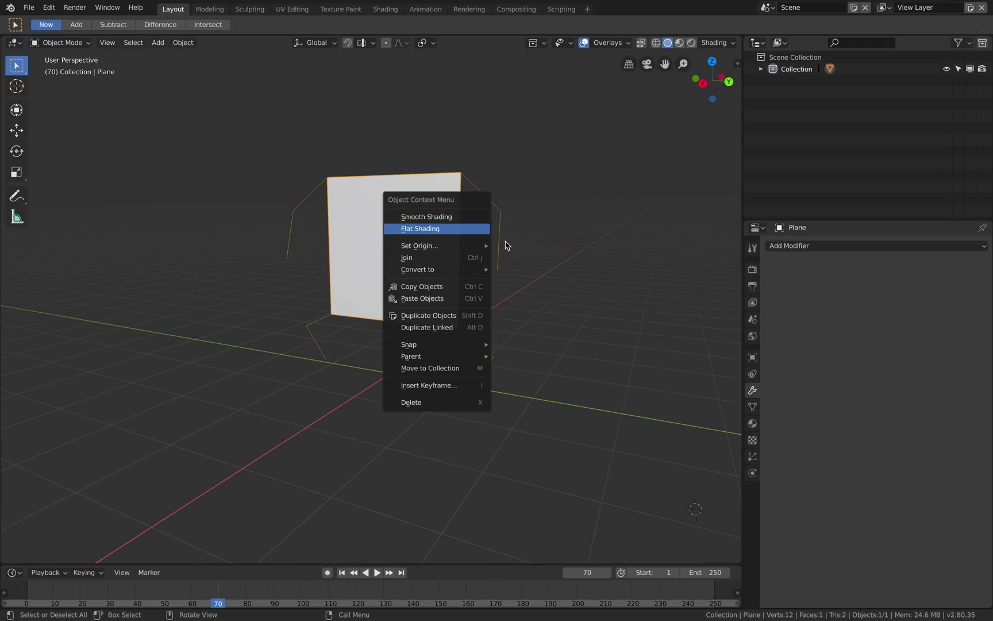
click(436, 158)
shift+click(440, 182)
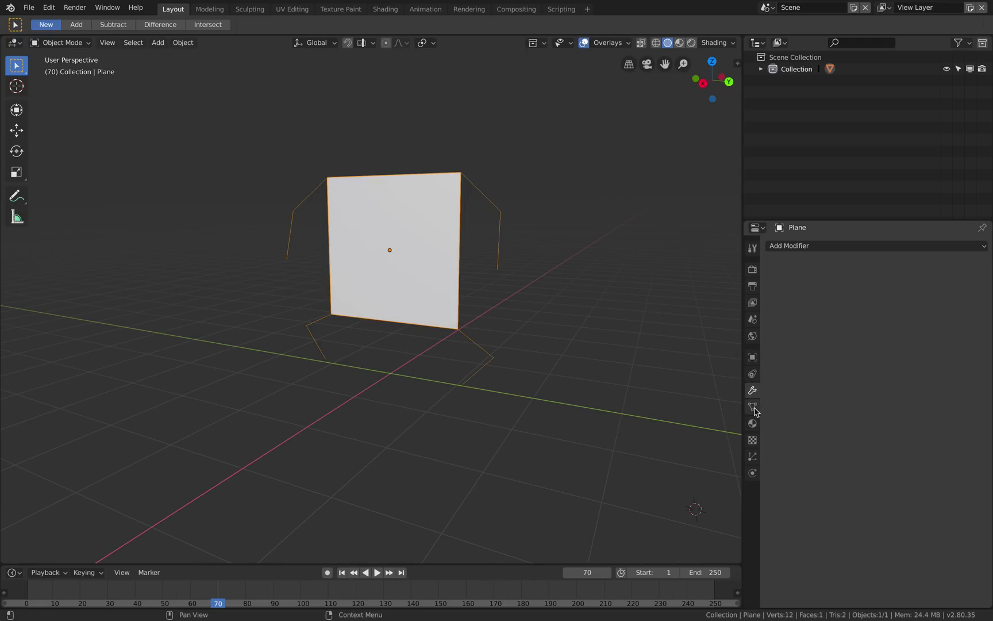
Find the modifier settings for the plane and add a Skin modifier to it
click(752, 336)
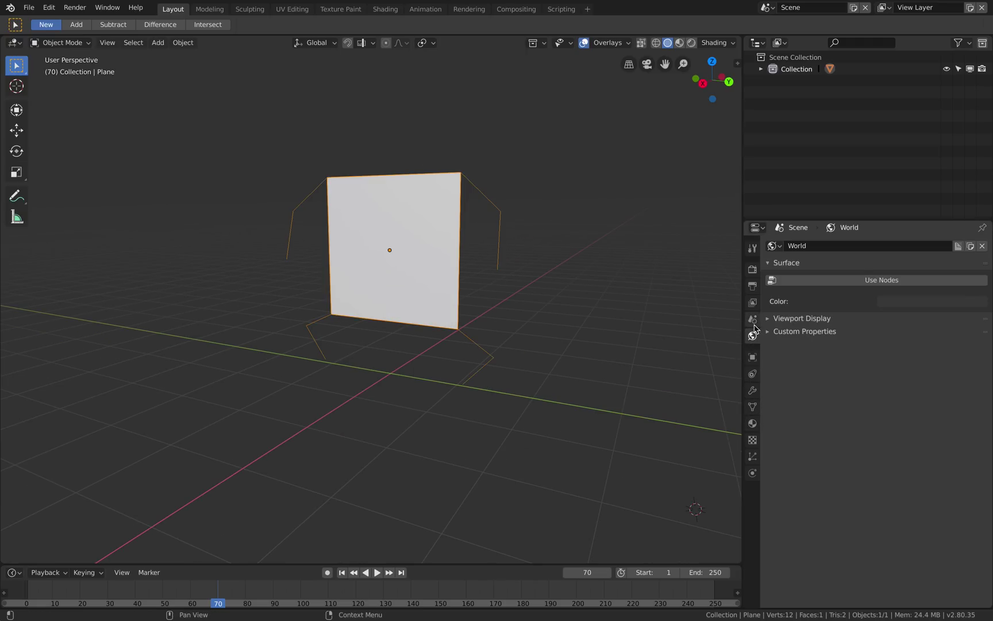
click(752, 319)
click(752, 357)
click(752, 374)
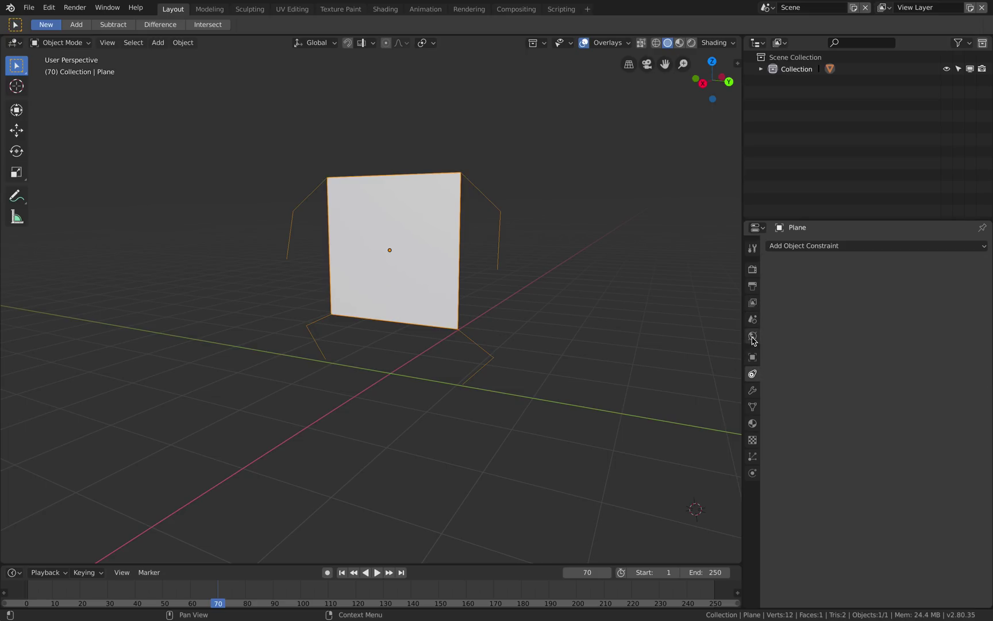
click(804, 245)
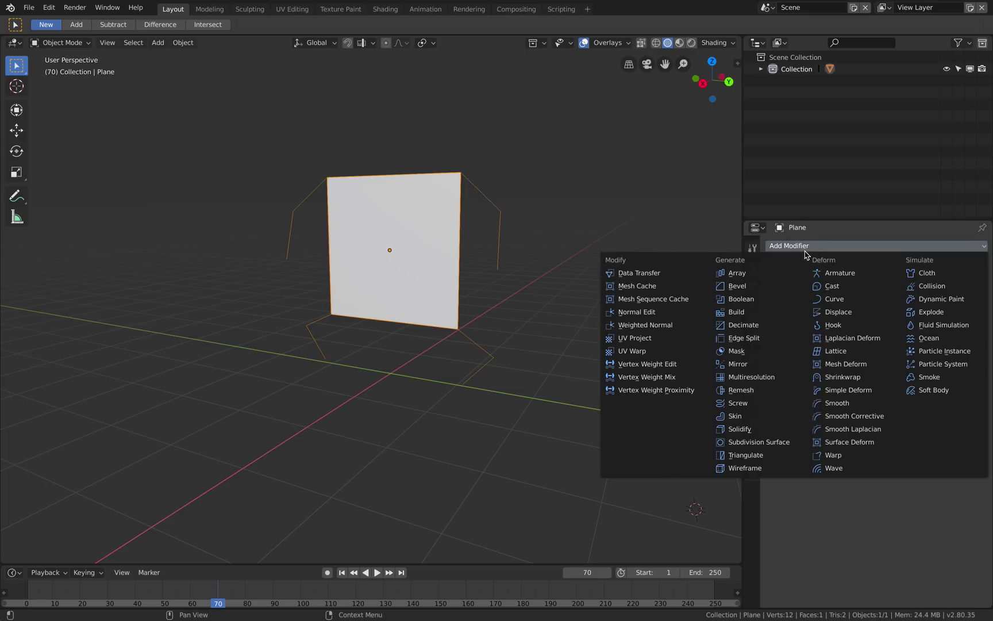
click(742, 438)
key(c)
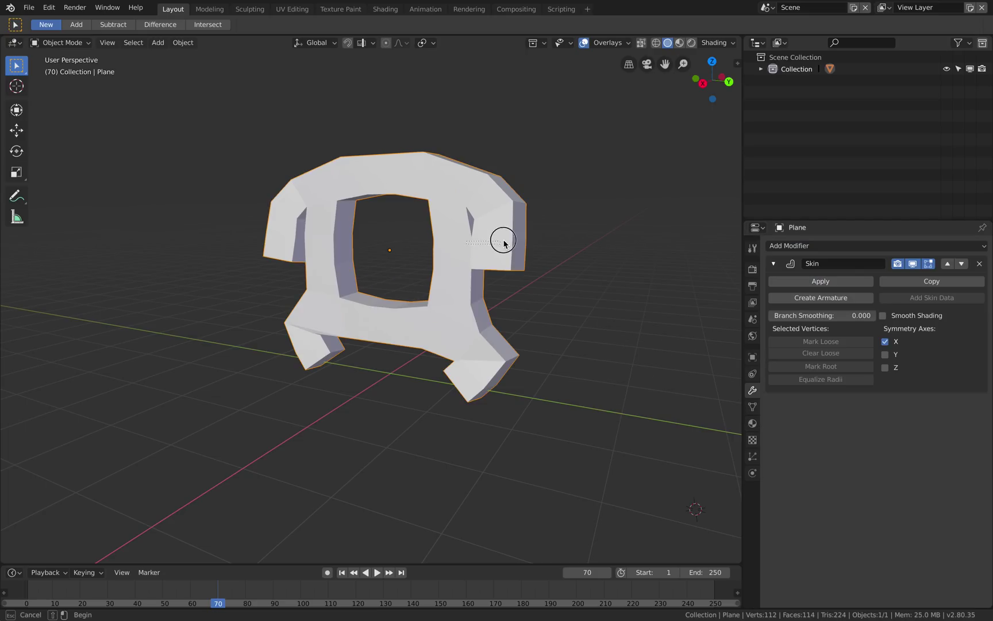
key(Escape)
Duplicate the skinned character and place the copy beside the original on its left side
click(535, 240)
middle_drag(536, 241, 582, 233)
click(506, 214)
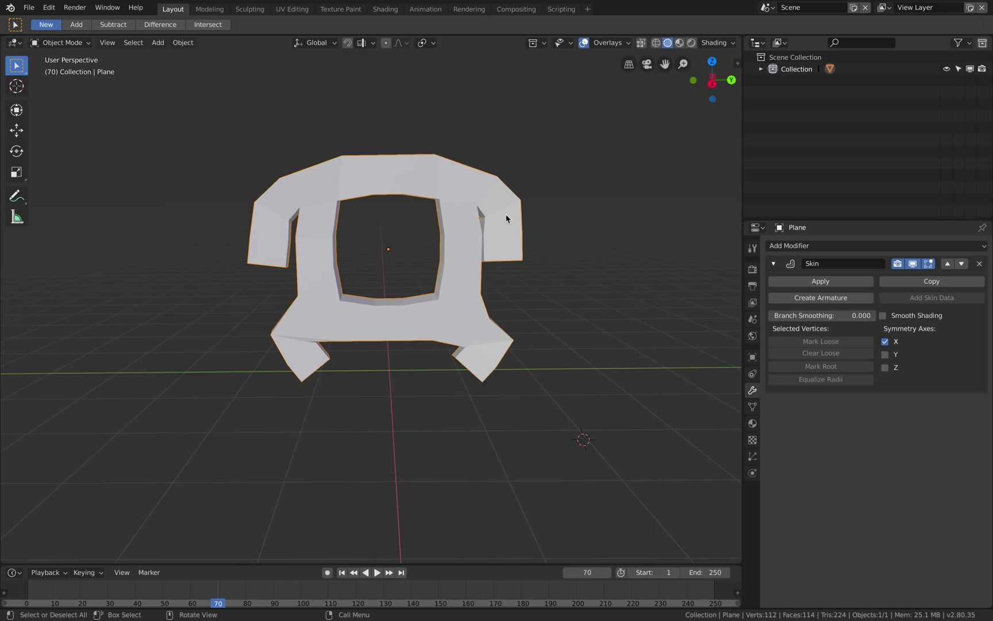
scroll(506, 214, down, 2)
key(shift+d)
click(257, 230)
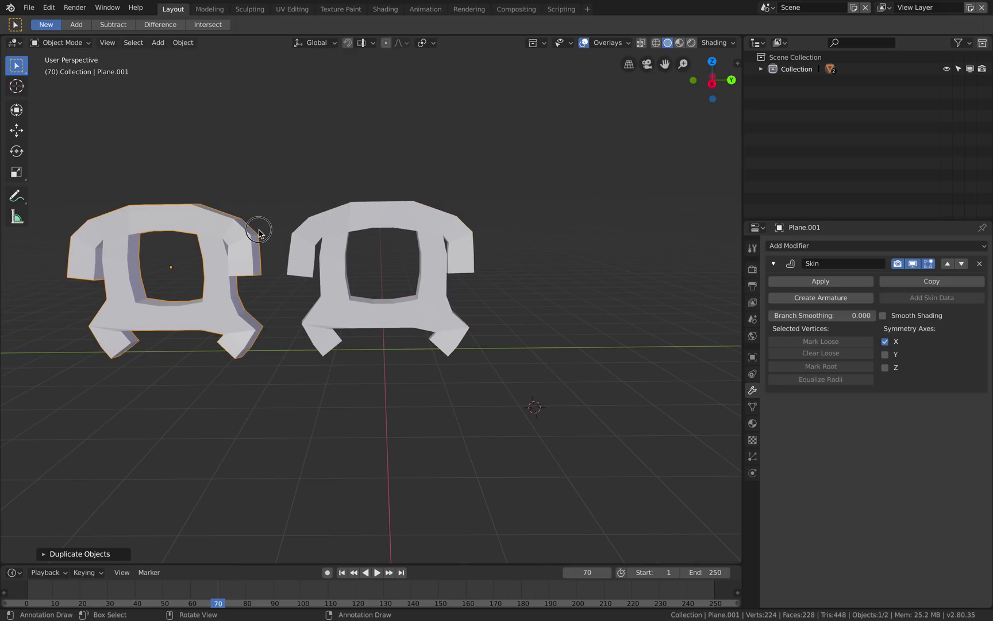
Focus on the duplicated character, enter Edit Mode, select all of its vertices, and clear the selection
key(KP_Decimal)
key(Tab)
right_click(448, 222)
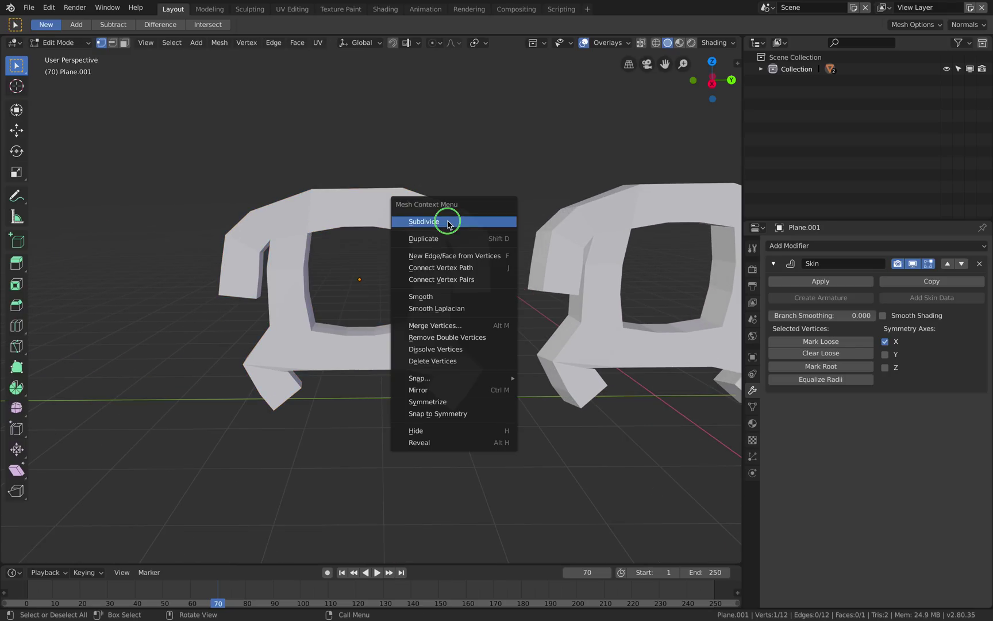
key(Escape)
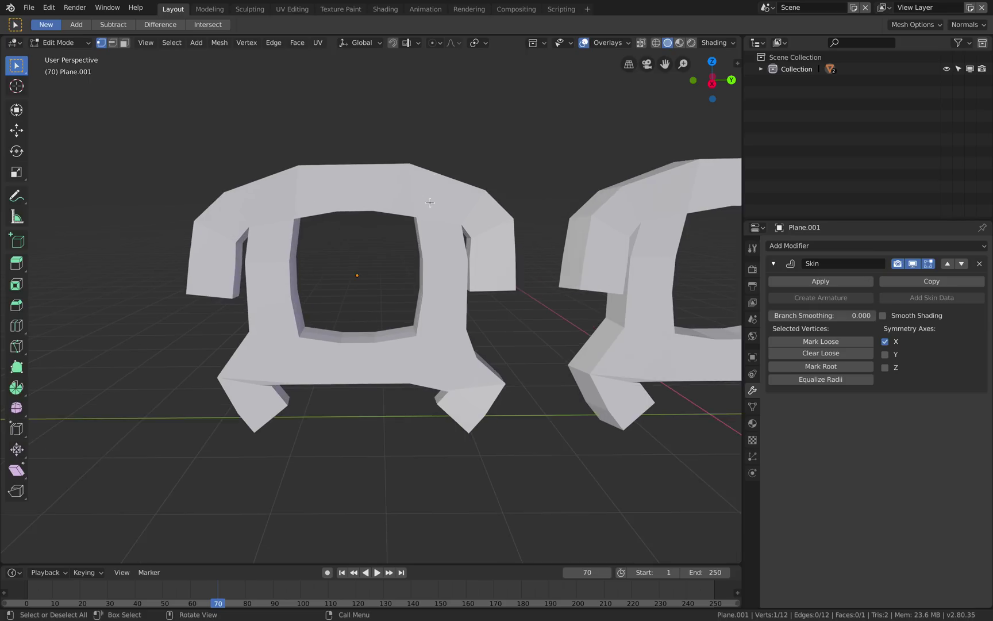
key(a)
key(f)
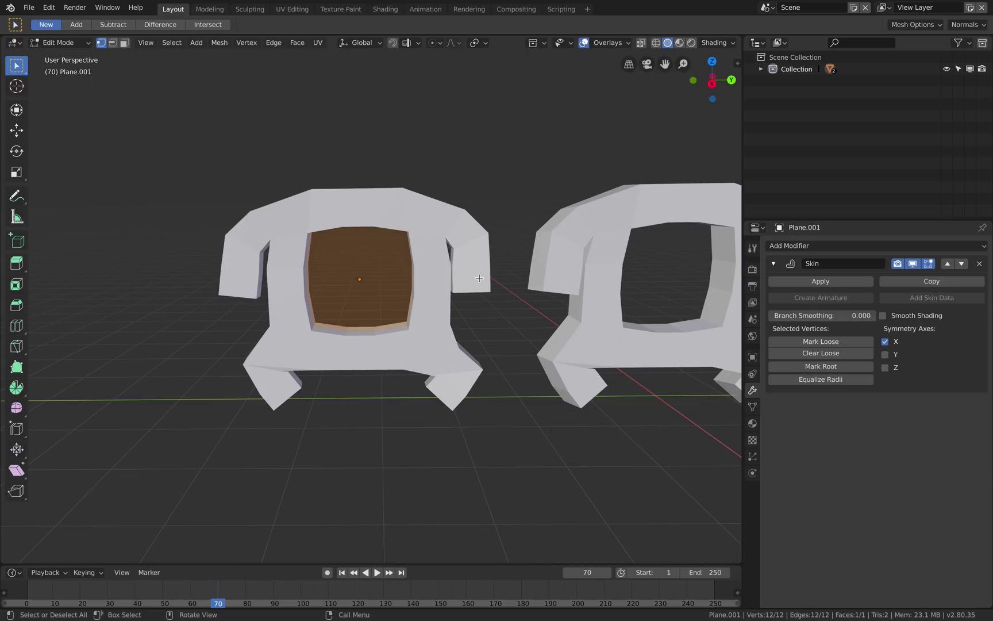
click(478, 278)
Switch the viewport to wireframe shading and view the copy's underlying vertices from the front
middle_drag(422, 229, 386, 227)
scroll(386, 227, up, 1)
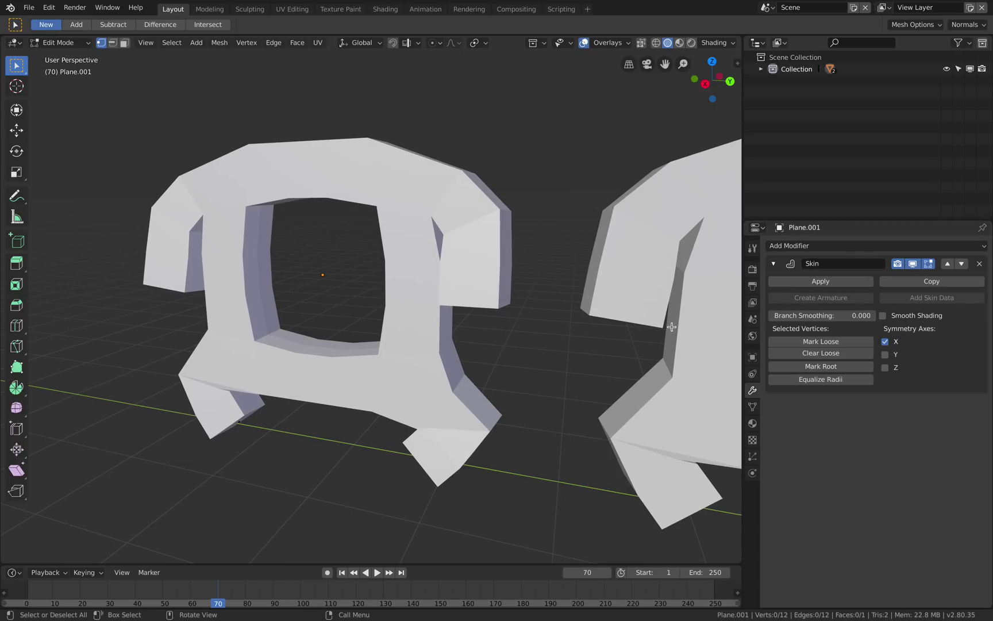
middle_drag(626, 330, 485, 211)
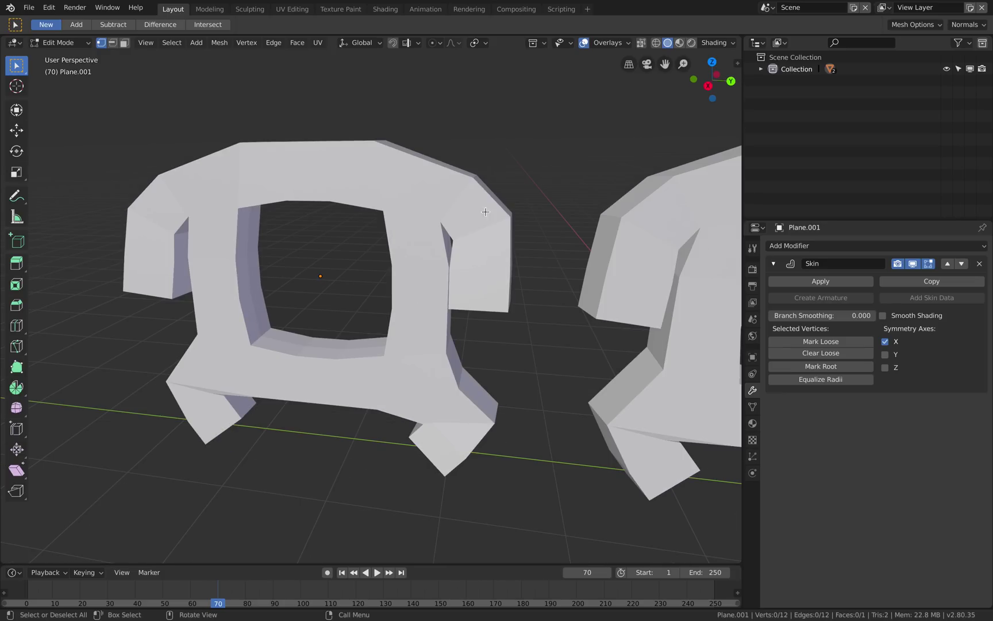
click(656, 43)
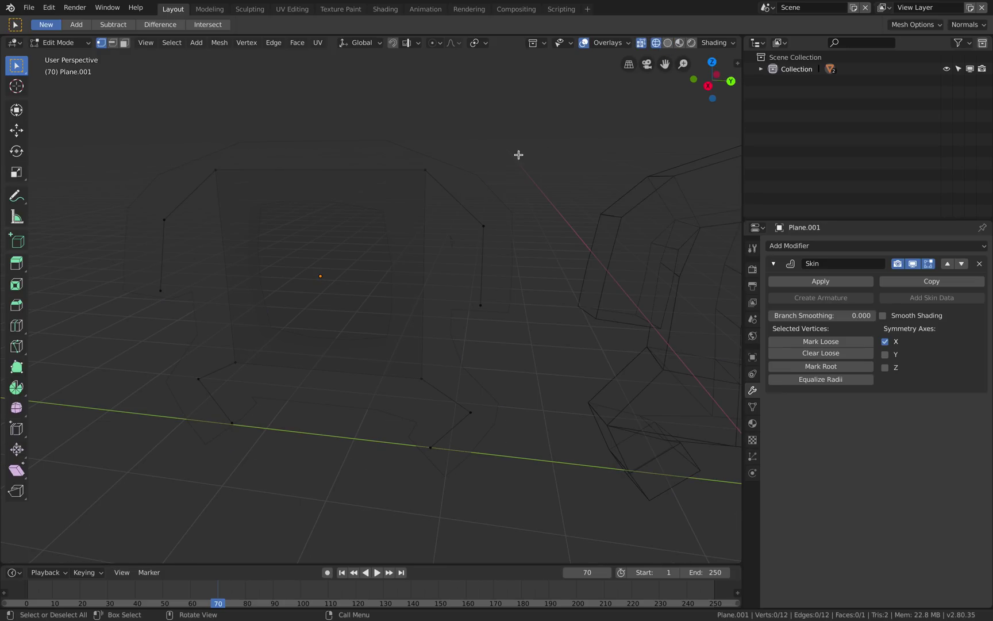
middle_drag(463, 177, 453, 204)
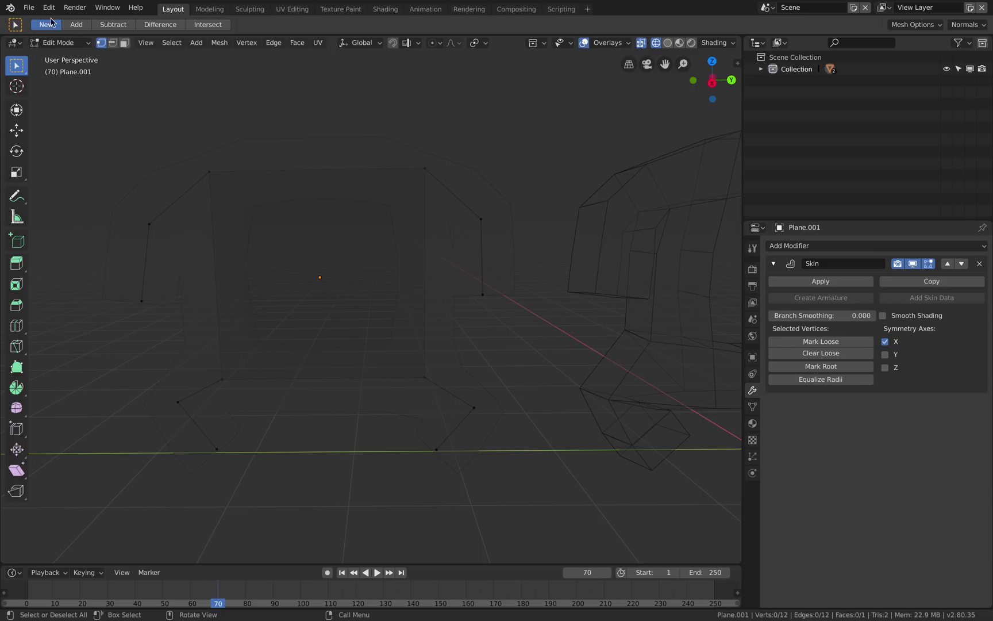
Open the Blender Preferences, move the window clear of the screen edge, and show the Themes settings
click(28, 8)
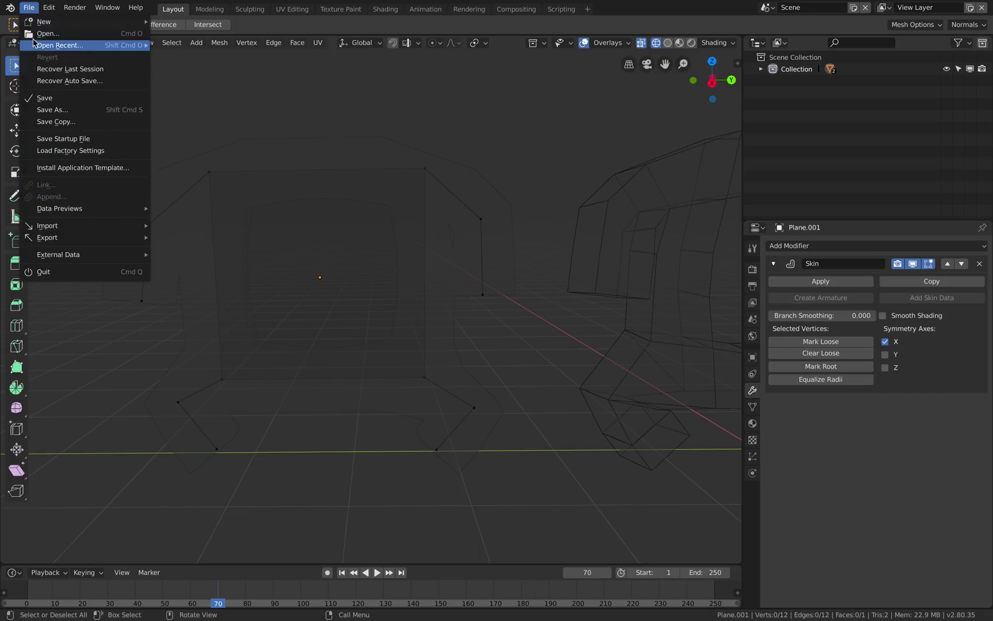
mouse_move(49, 7)
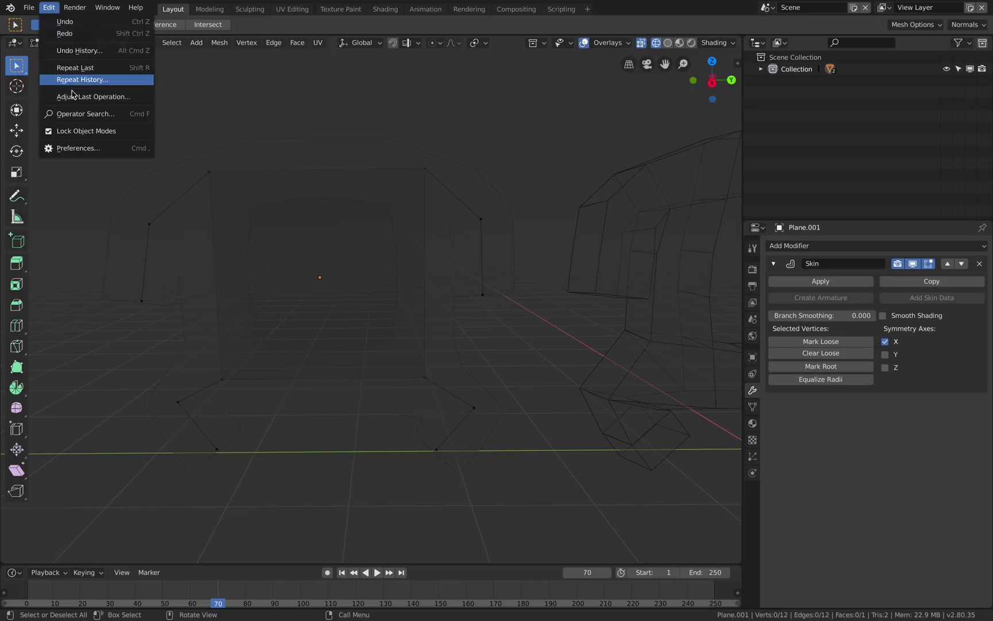
click(78, 150)
drag(148, 15, 231, 89)
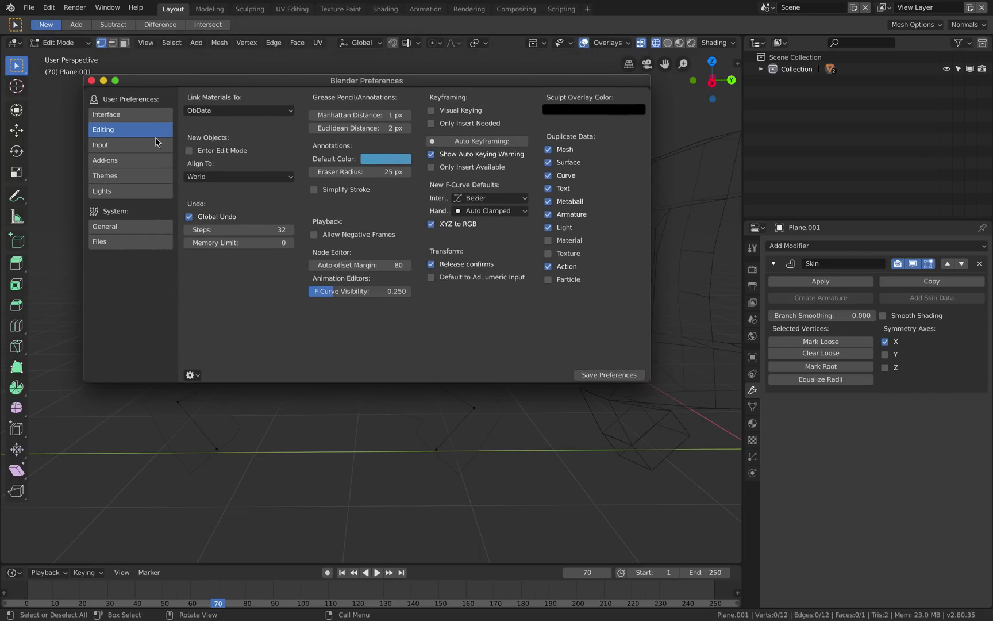
click(138, 176)
click(140, 191)
click(137, 176)
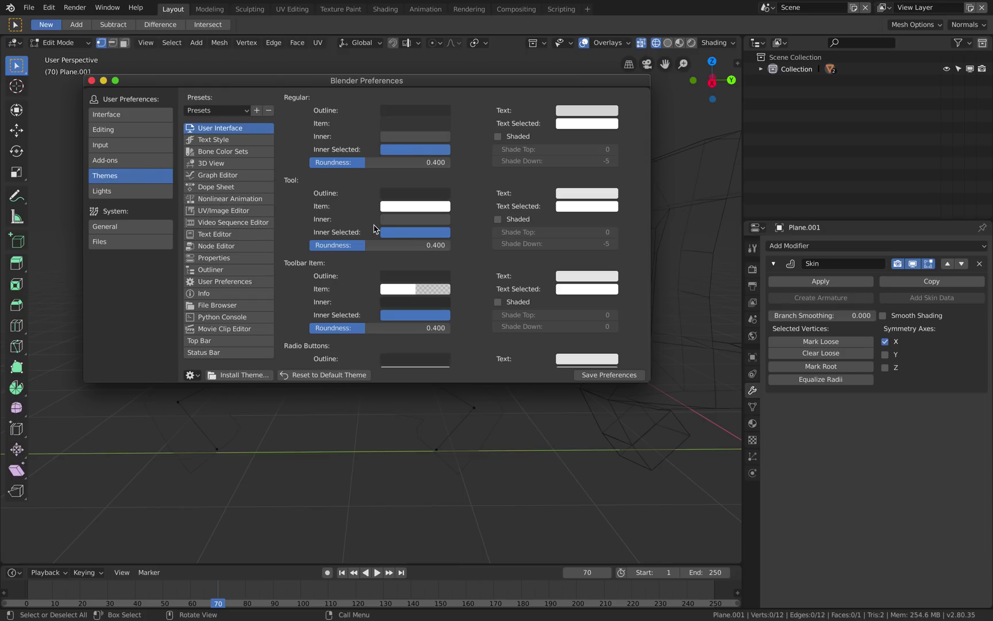
Look through the User Interface theme colours, and show the 3D View theme's panel colours in an enlarged Preferences window
scroll(373, 228, down, 12)
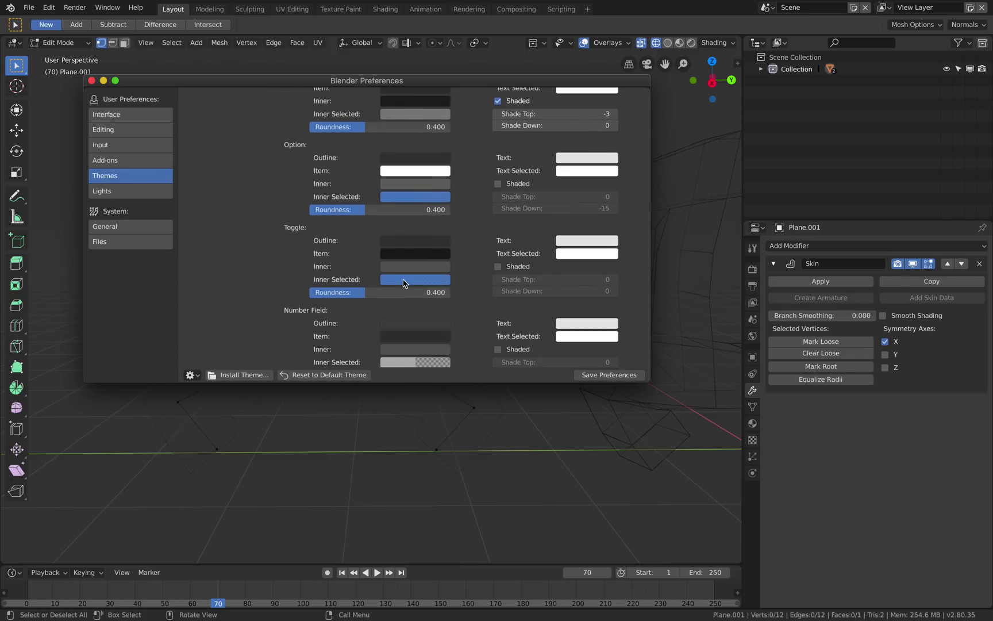
scroll(403, 283, down, 9)
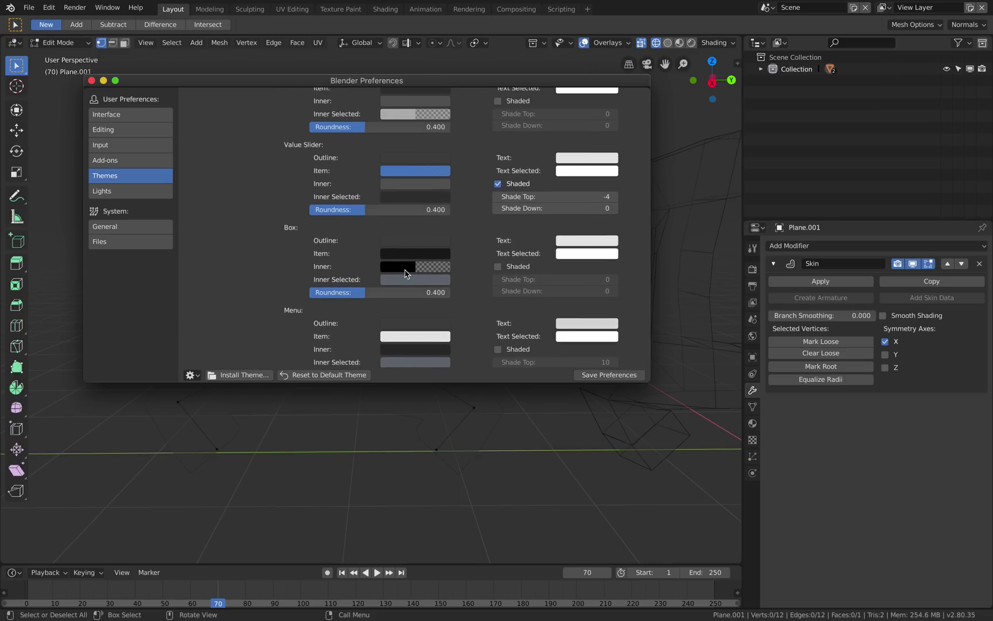
scroll(405, 273, up, 20)
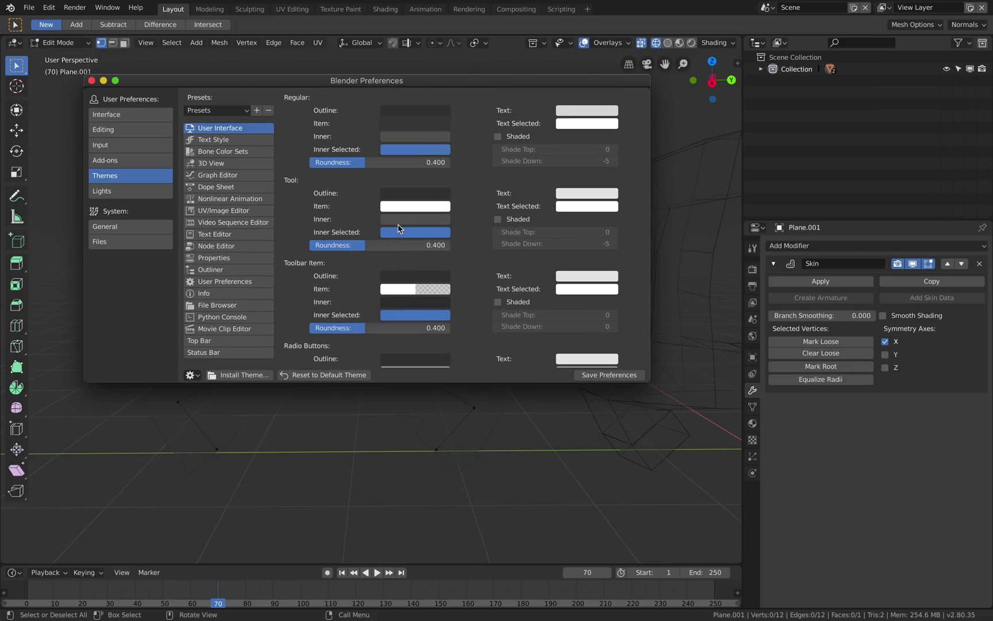
click(211, 162)
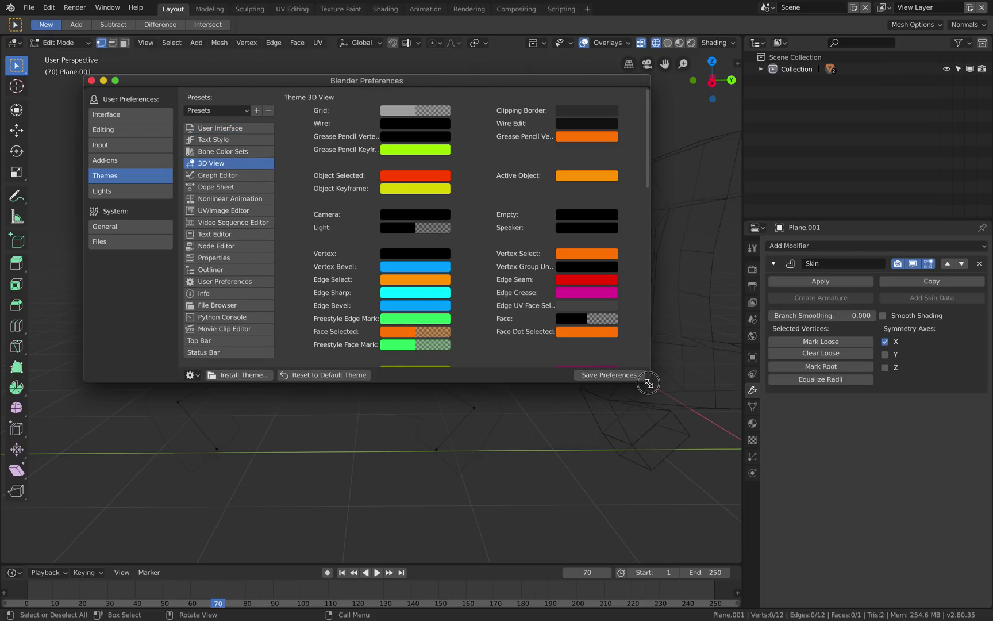
drag(650, 382, 688, 491)
drag(683, 215, 700, 410)
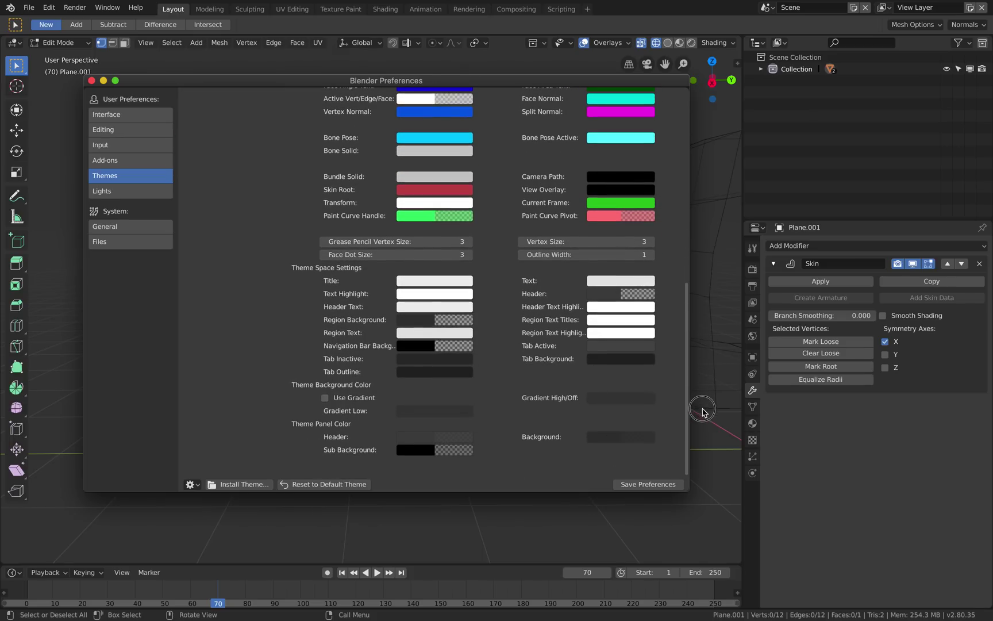
Try a lighter 0.424 grey for the 3D View theme's panel Background colour, and darken it to a dark grey
click(609, 438)
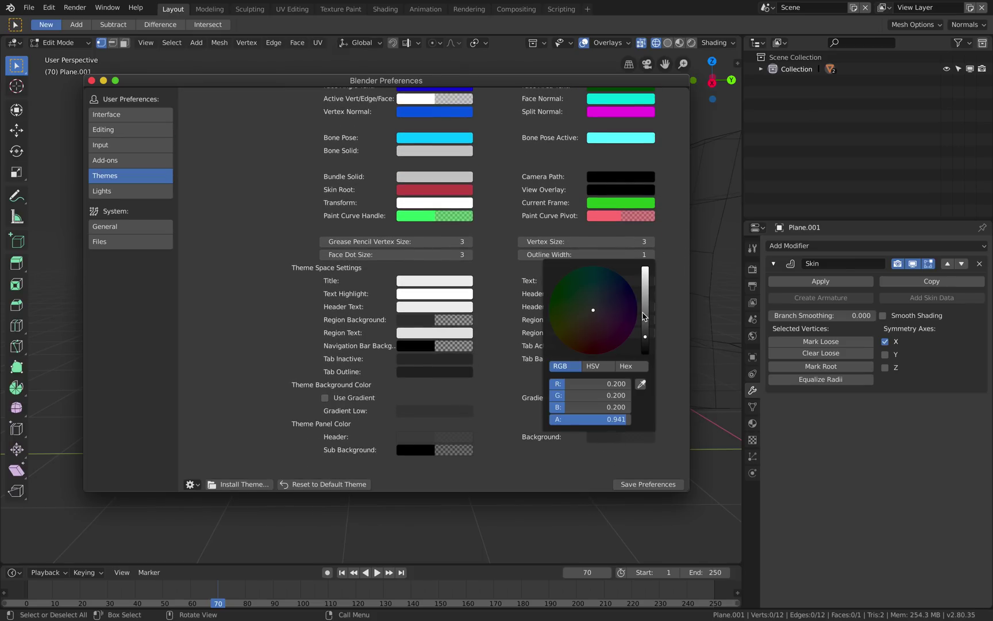
drag(643, 316, 645, 317)
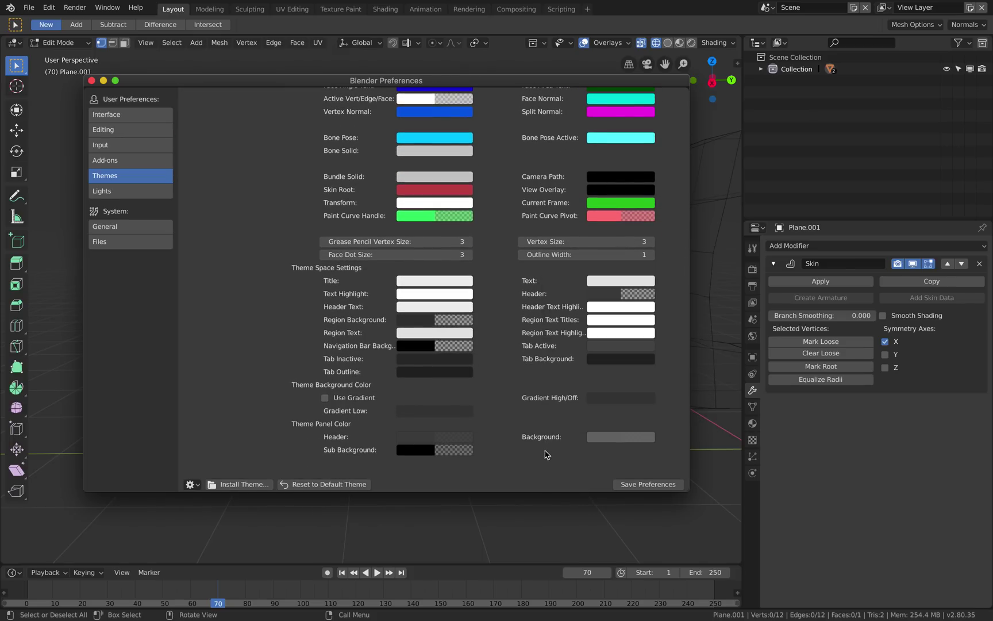
click(605, 440)
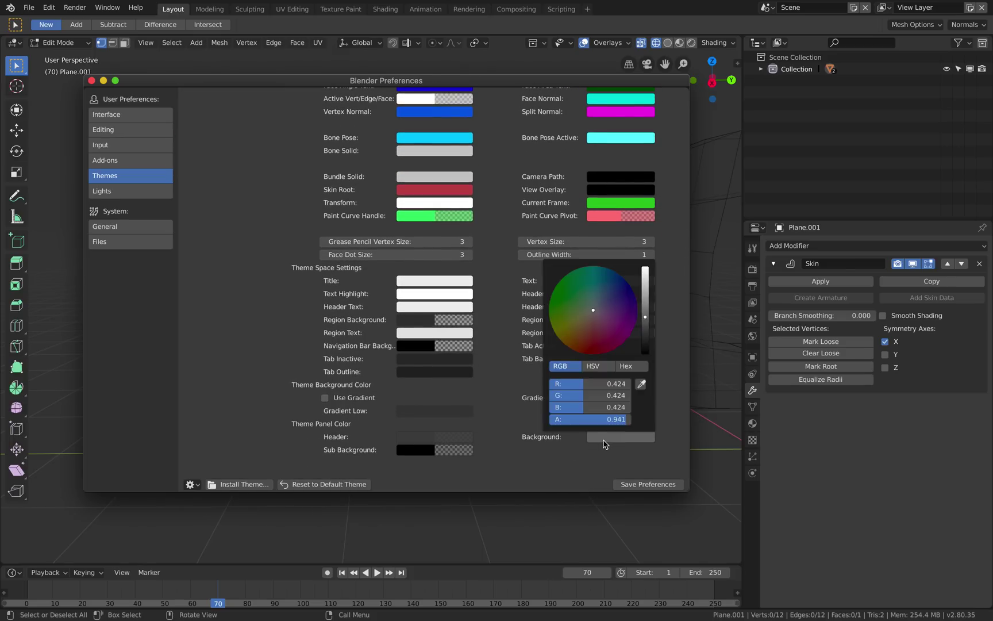
drag(653, 323, 646, 327)
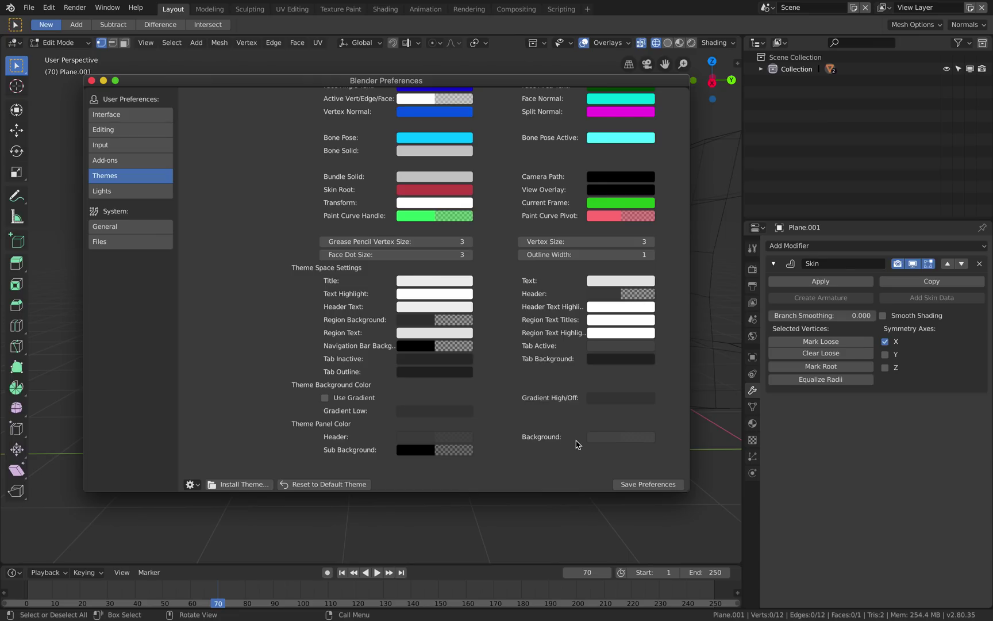
Enable Use Gradient for the 3D View theme's background colour and close the Preferences window
click(608, 440)
drag(320, 81, 503, 135)
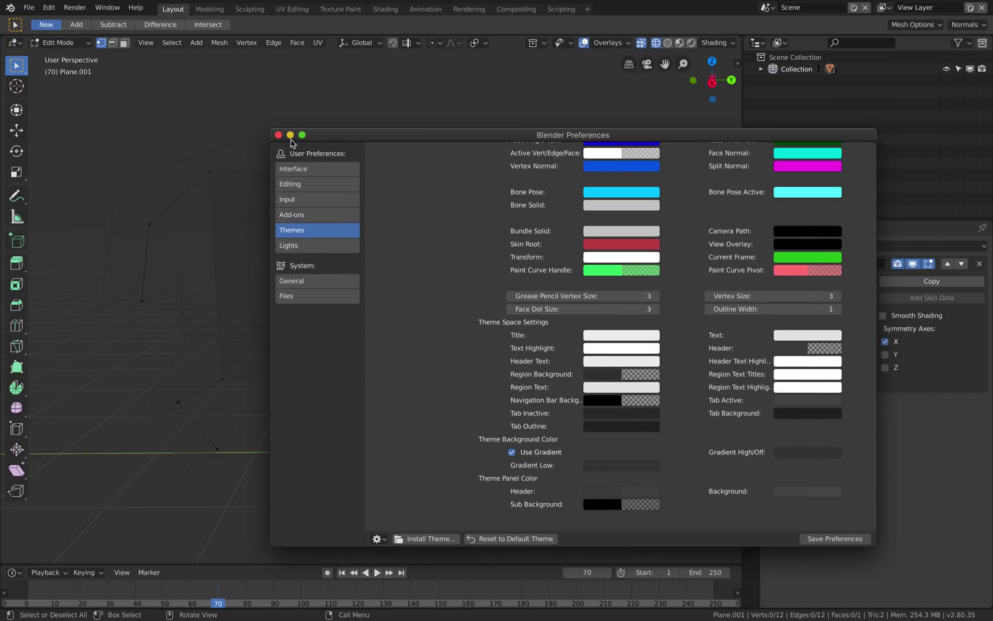
click(279, 135)
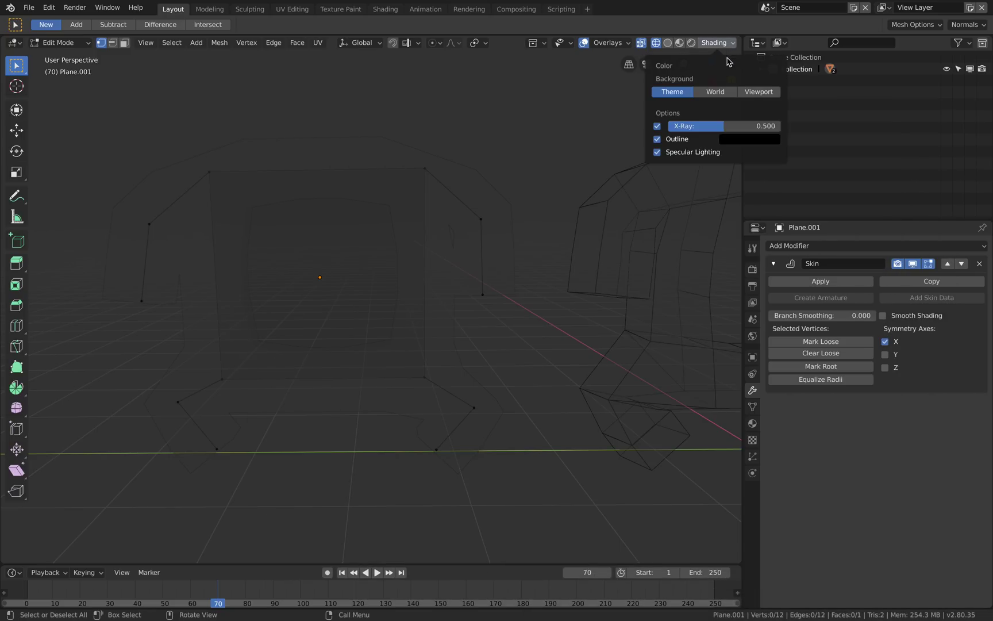
Compare the World, Viewport and Theme background options for the wireframe viewport, and choose World
click(722, 94)
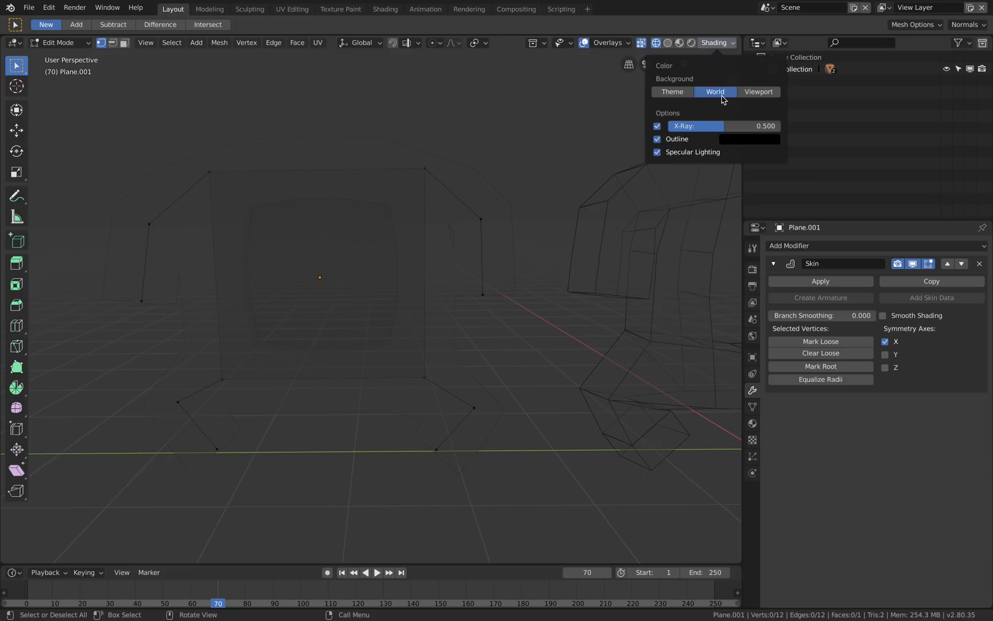
click(742, 95)
click(685, 95)
click(715, 95)
mouse_move(367, 211)
middle_down()
mouse_move(352, 199)
mouse_move(605, 237)
middle_up()
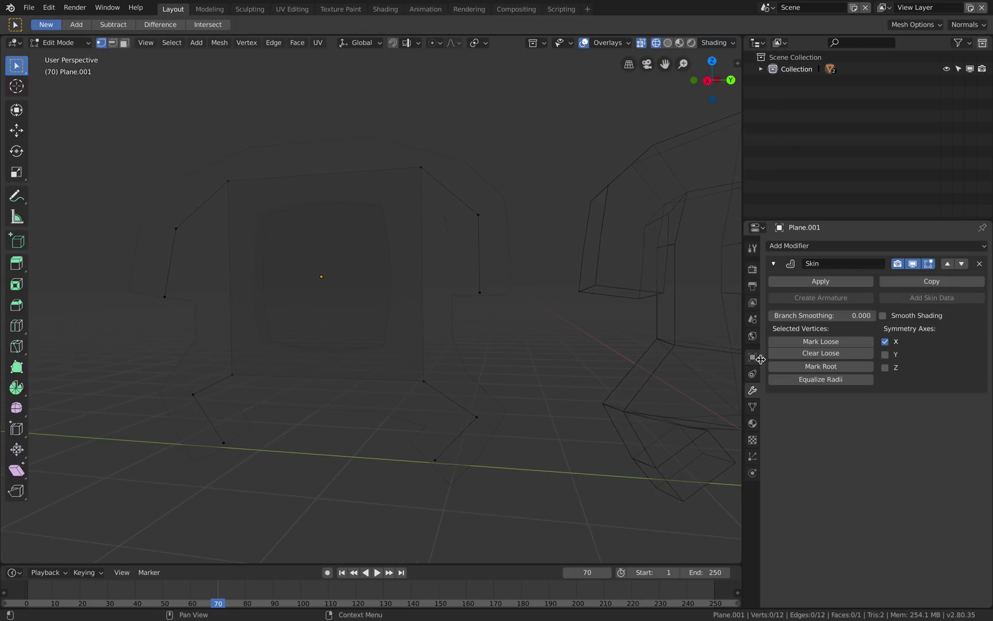
Lighten the World surface colour to a mid grey in the World properties
click(752, 336)
click(908, 301)
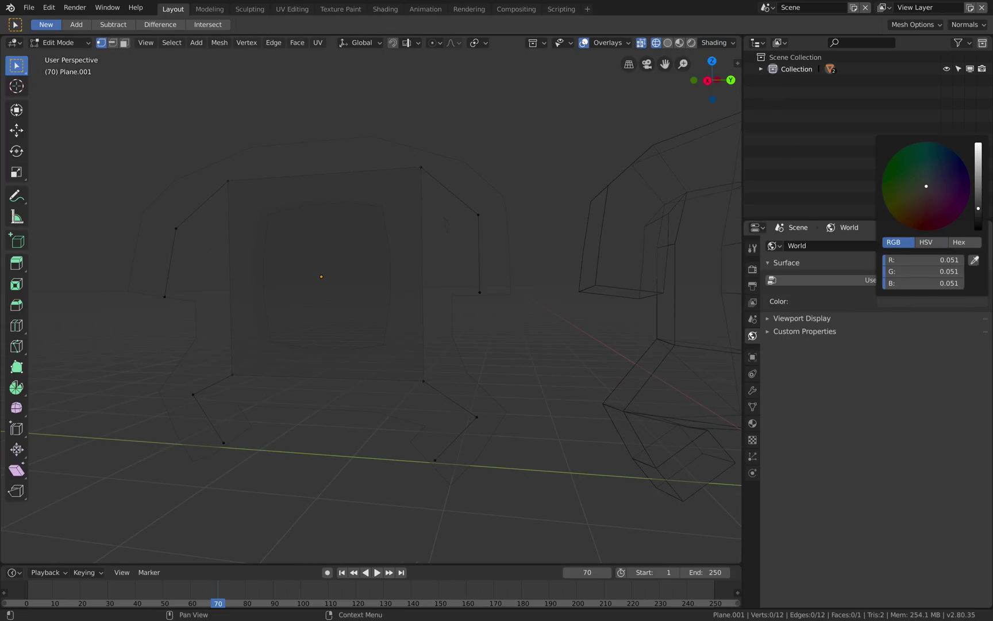
drag(977, 208, 978, 176)
scroll(434, 293, down, 1)
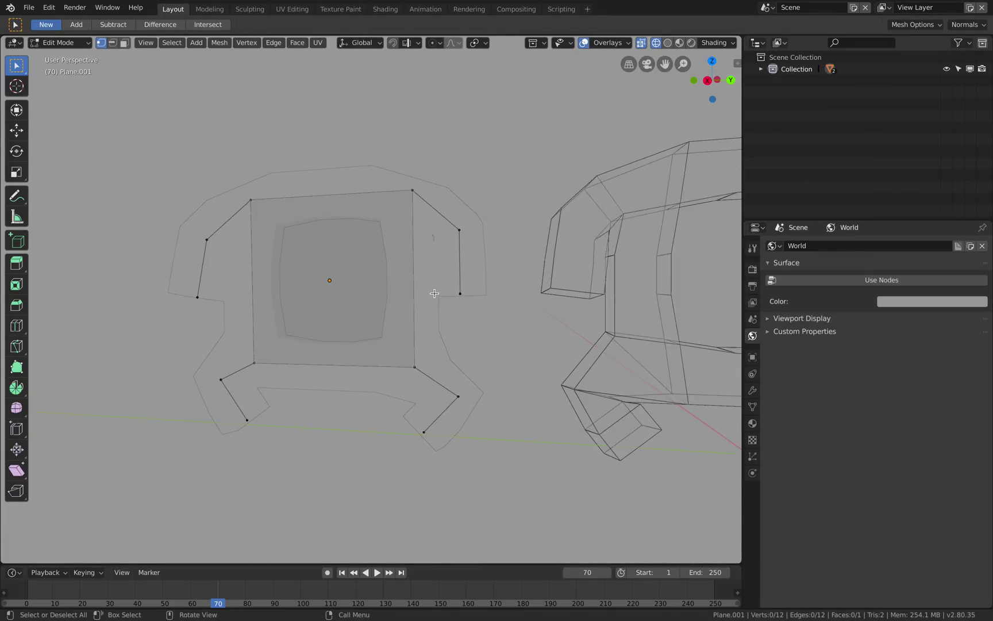
Nudge the elbow vertex of the edited plane's right-hand arm upward and move the arm's end vertex outward
scroll(435, 293, down, 2)
middle_drag(435, 293, 426, 290)
scroll(437, 297, down, 1)
scroll(426, 276, up, 1)
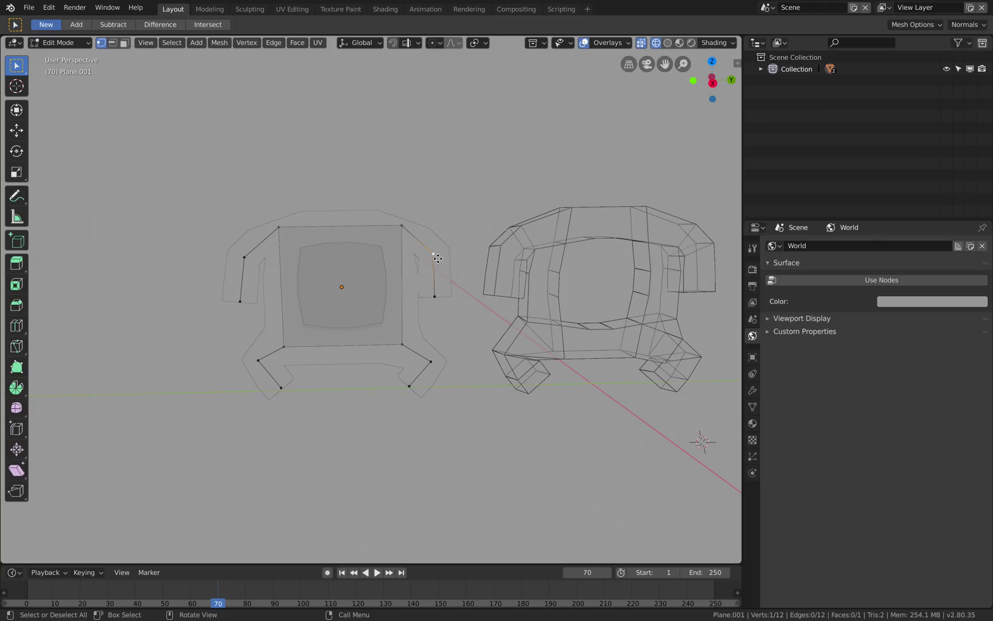
key(g)
click(439, 256)
click(434, 296)
key(g)
click(454, 293)
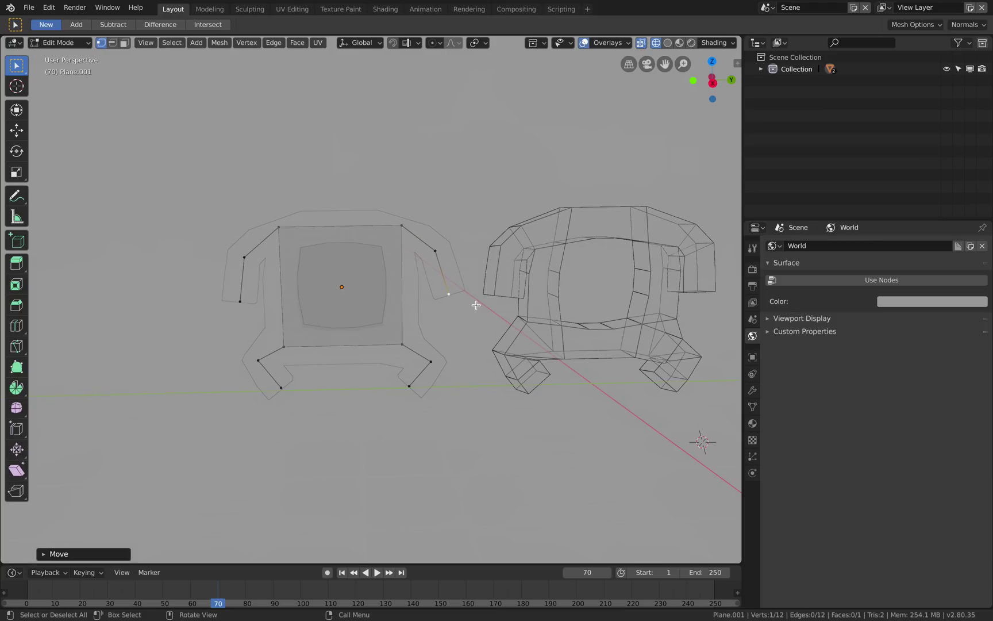
key(s)
click(472, 311)
Move the end and elbow vertices of the plane's left-hand arm outward, away from the body
click(244, 258)
key(g)
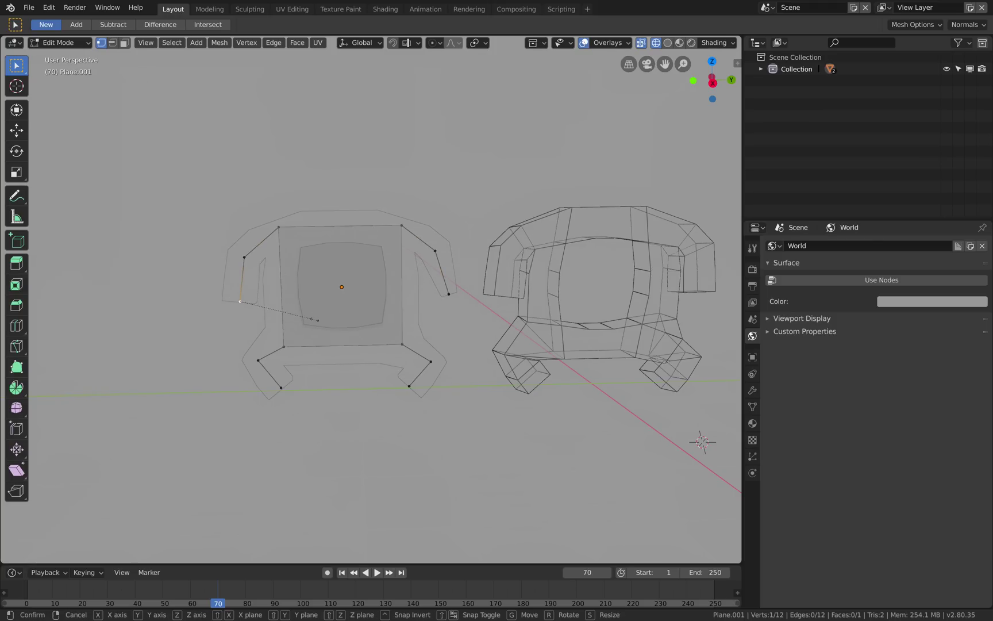
click(284, 318)
click(246, 259)
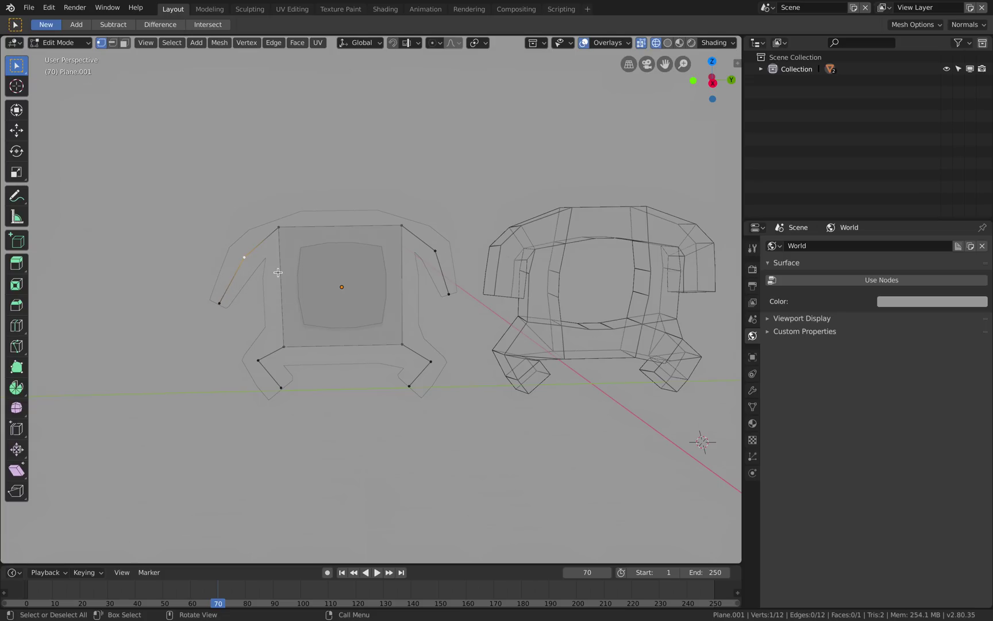
key(g)
click(260, 262)
Move the plane's two upper corner vertices up and inward to narrow and raise the shoulders
click(278, 227)
key(g)
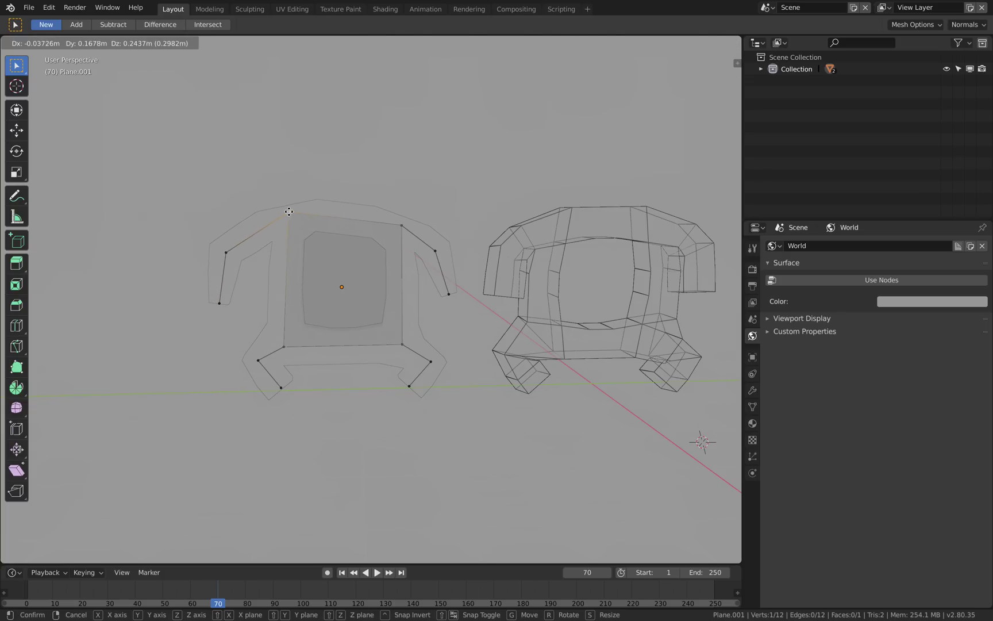
click(439, 215)
click(405, 226)
key(g)
click(387, 210)
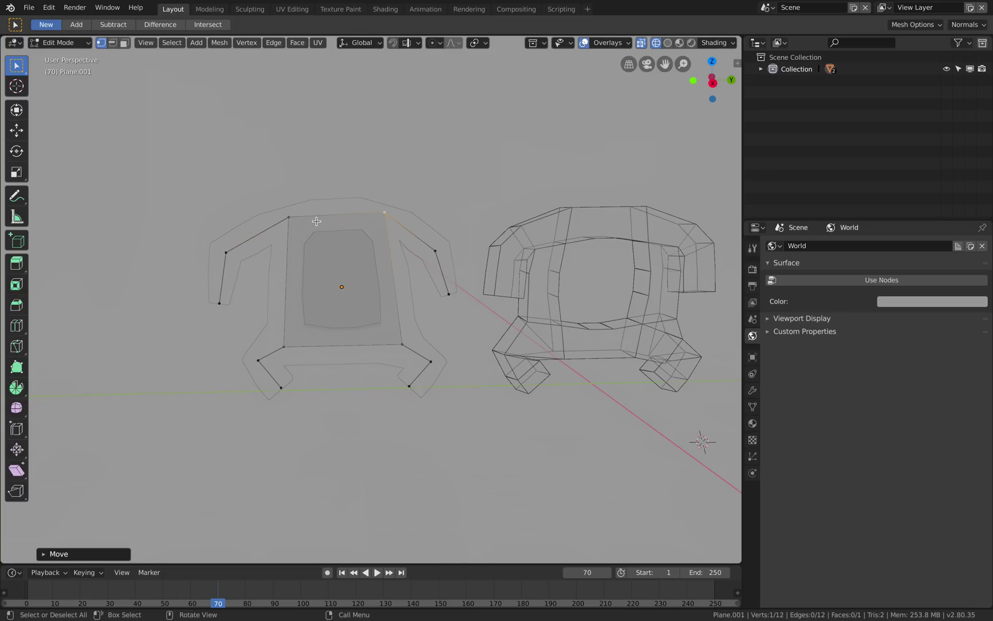
click(288, 217)
key(g)
click(295, 235)
Shift the left-hand leg's end vertex outward and raise both lower corner vertices of the plane's body
click(262, 360)
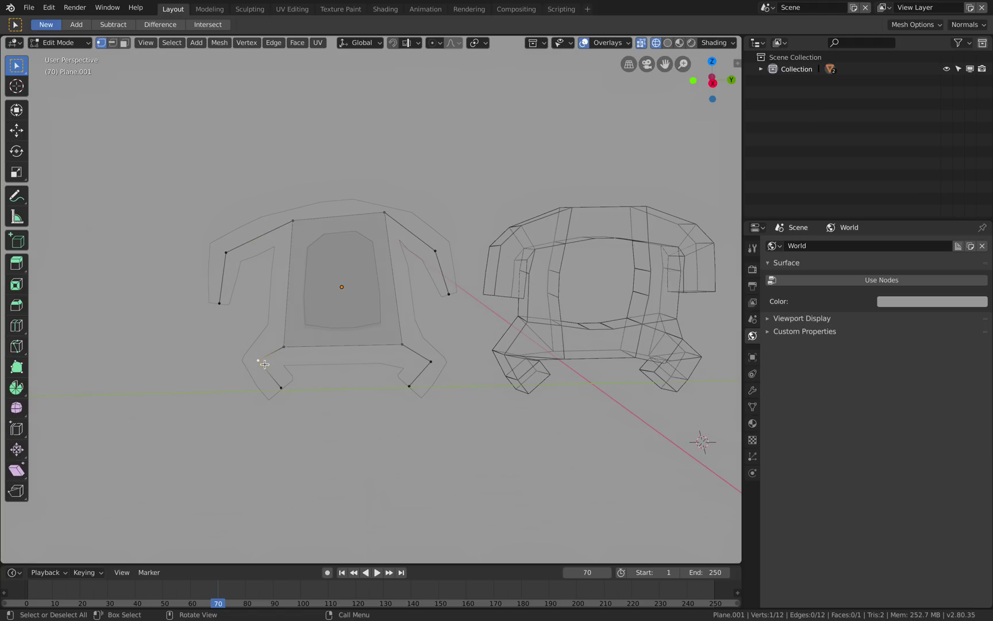
key(g)
click(266, 388)
click(402, 344)
key(g)
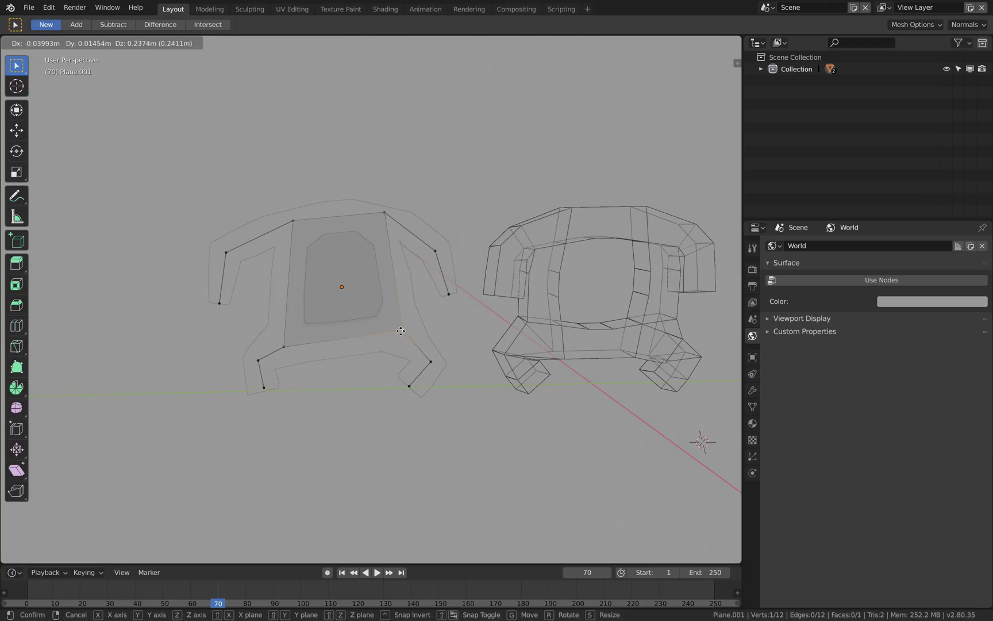
click(401, 332)
click(286, 346)
key(g)
click(306, 333)
Adjust the end vertex of the right-hand leg and return to Object Mode
click(408, 384)
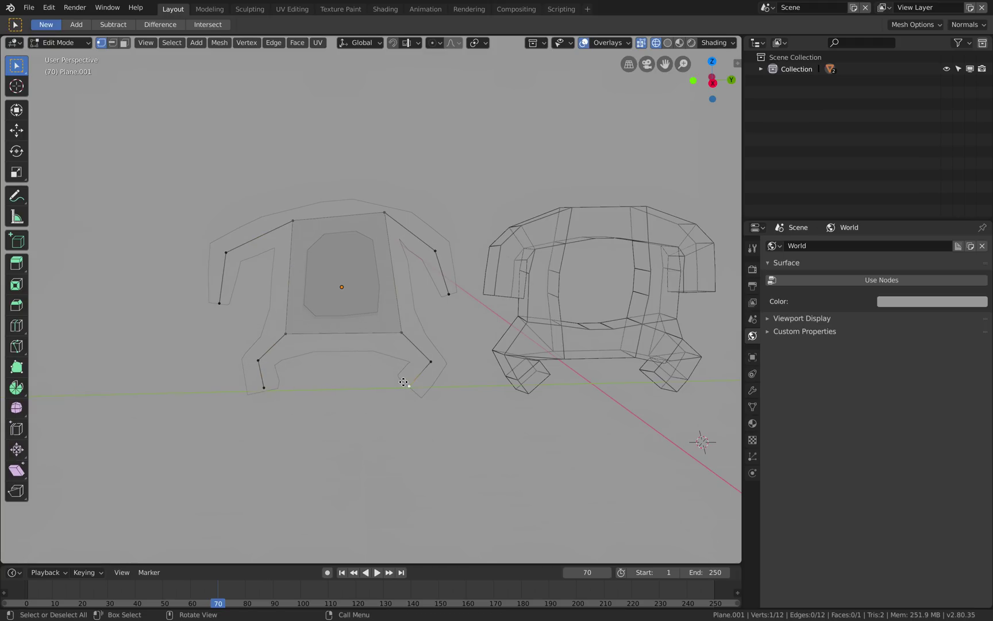
key(g)
click(380, 350)
middle_drag(377, 268, 358, 289)
key(Tab)
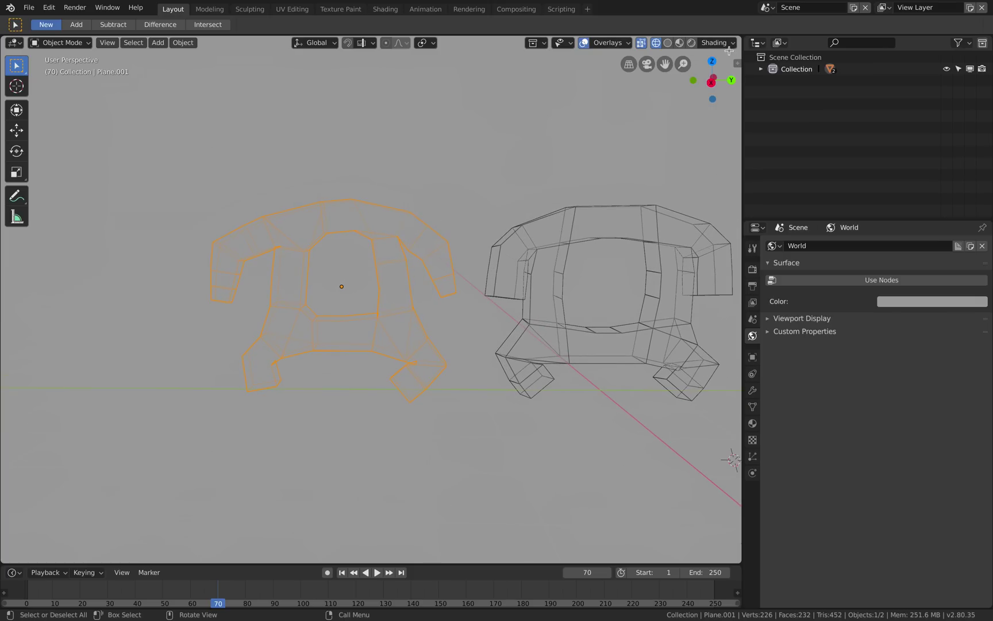
middle_drag(415, 304, 438, 298)
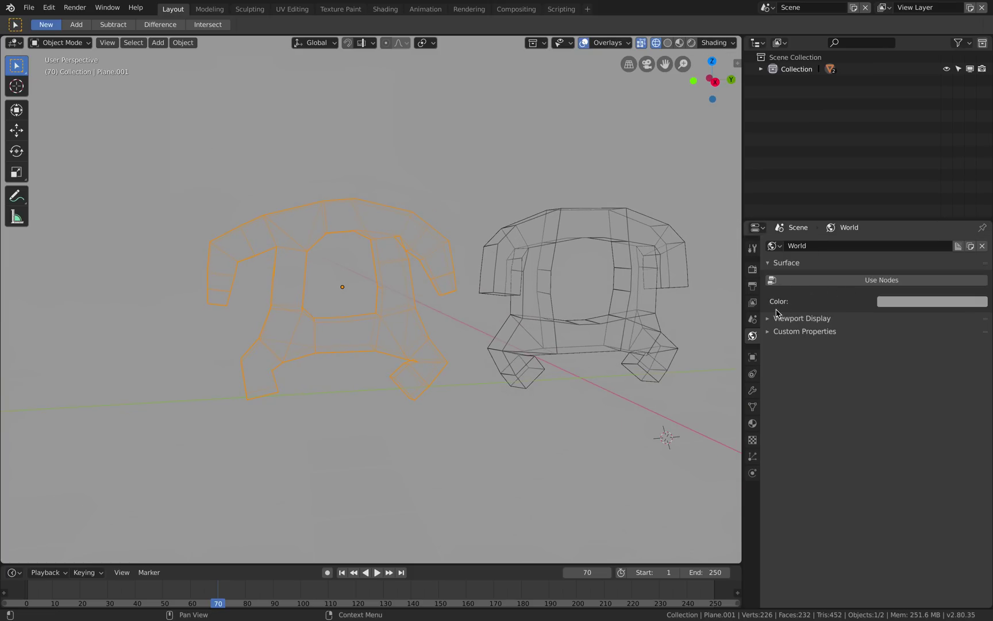
Enable Use Nodes for the World with a muted red background colour, and show the viewport in solid shading
click(875, 281)
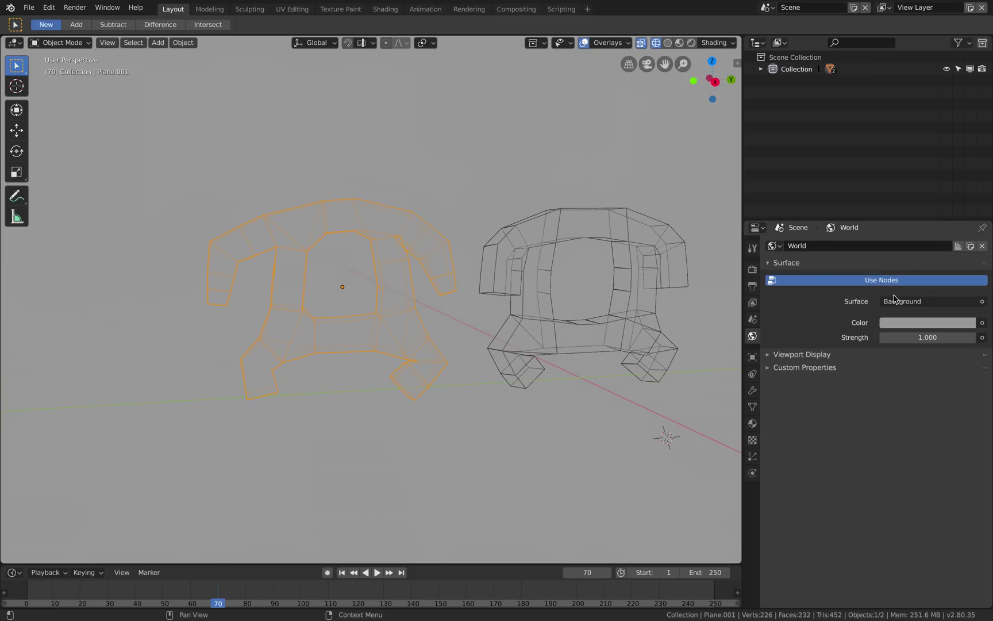
click(904, 323)
drag(914, 196, 918, 213)
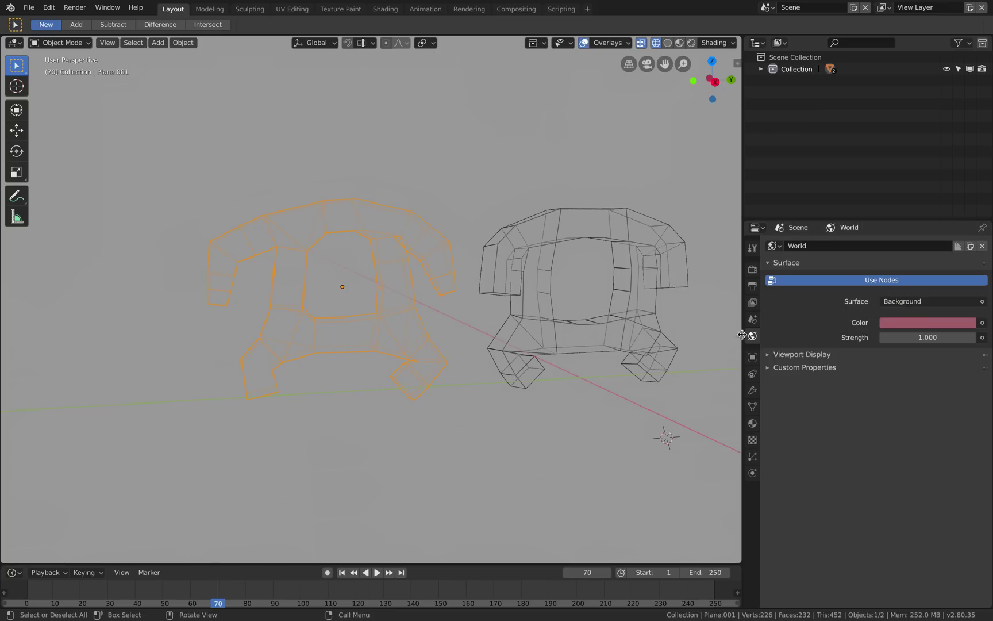
click(666, 43)
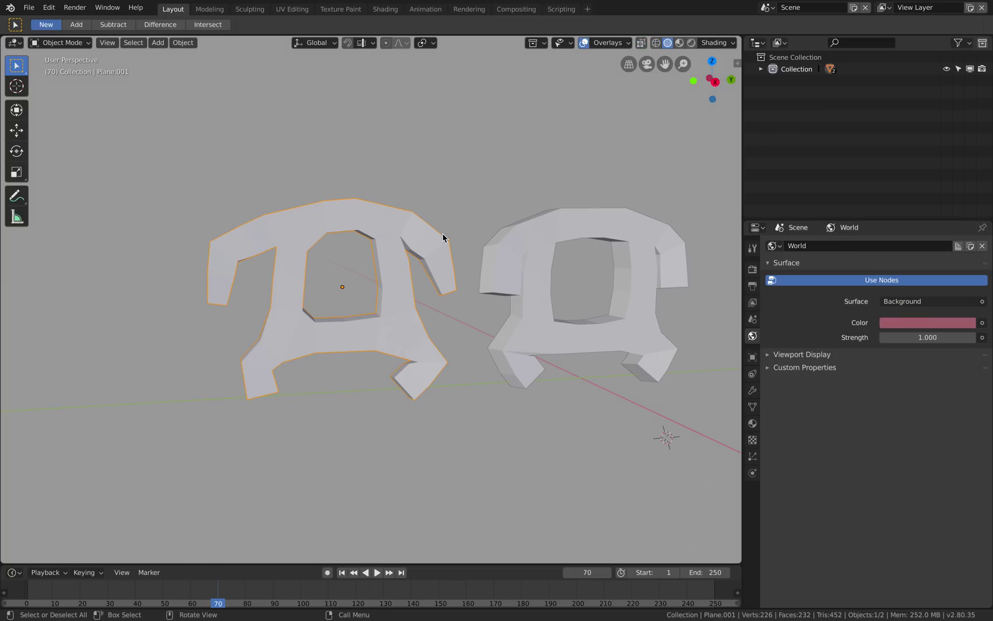
middle_drag(442, 237, 476, 228)
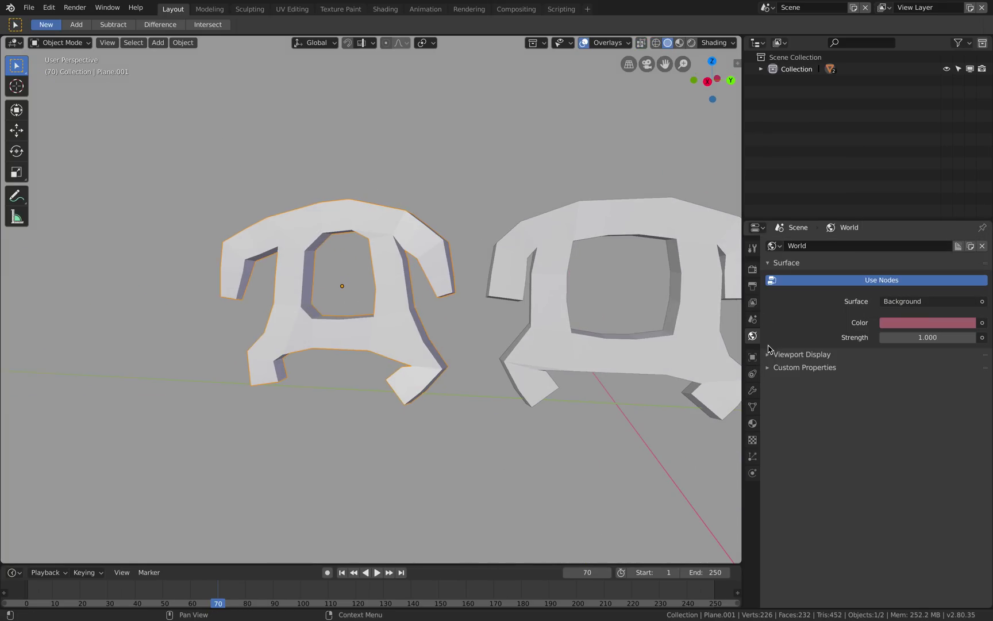
Look through the scene, view layer, object, constraint, modifier and output properties, ending on the World properties
click(752, 319)
click(752, 302)
click(752, 357)
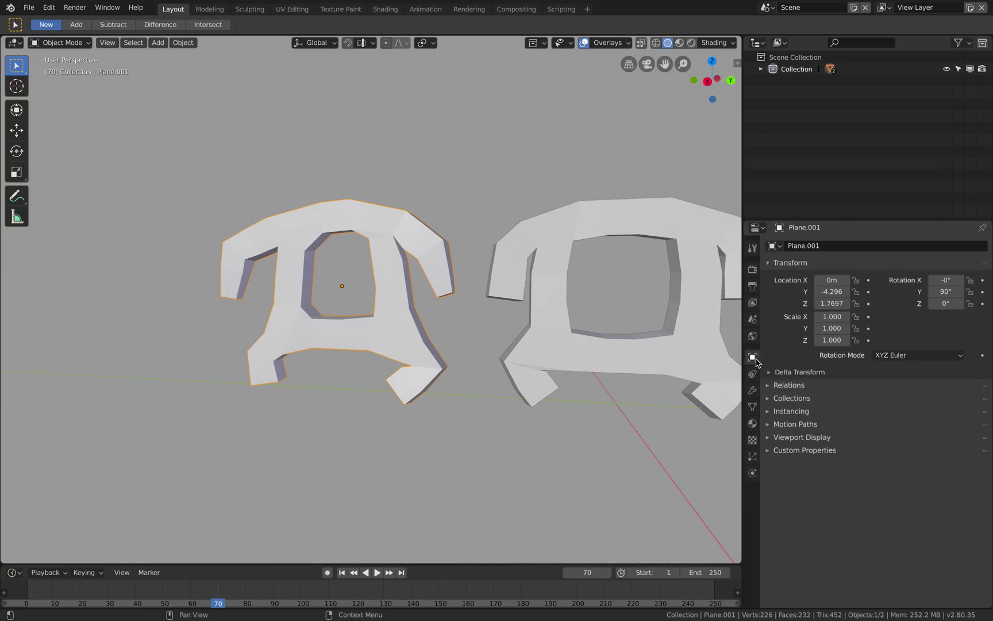
click(752, 374)
click(754, 390)
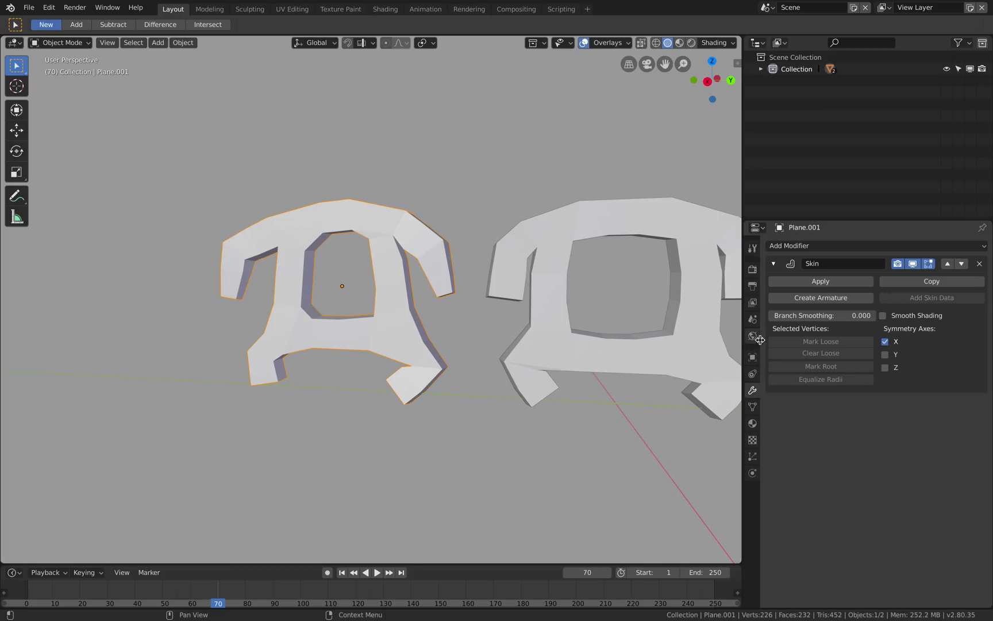
click(753, 303)
click(754, 287)
click(755, 318)
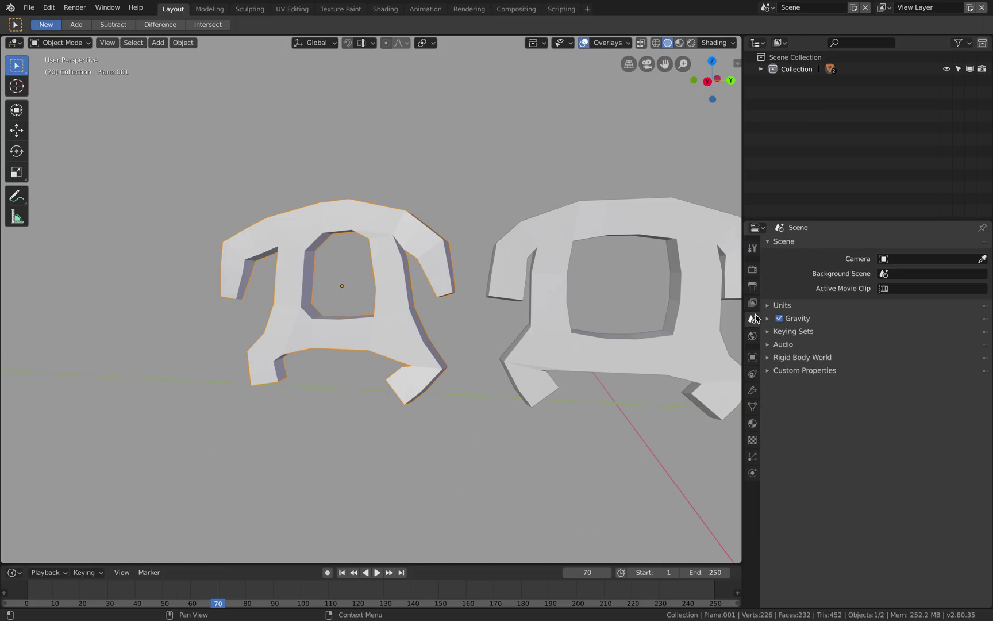
click(752, 336)
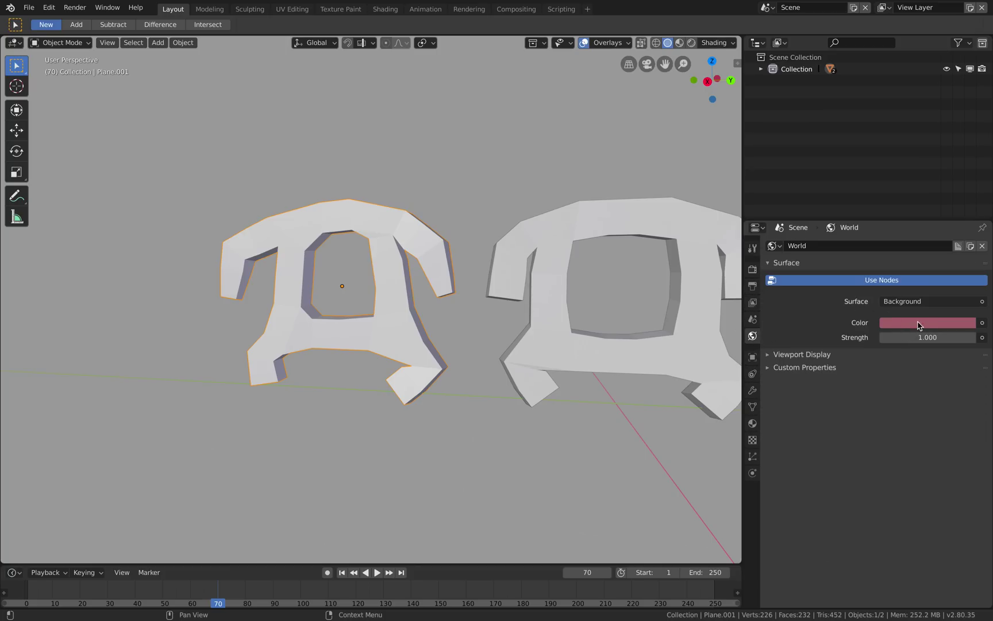
Compare the viewport background options again in solid shading and set the background to Theme
click(711, 43)
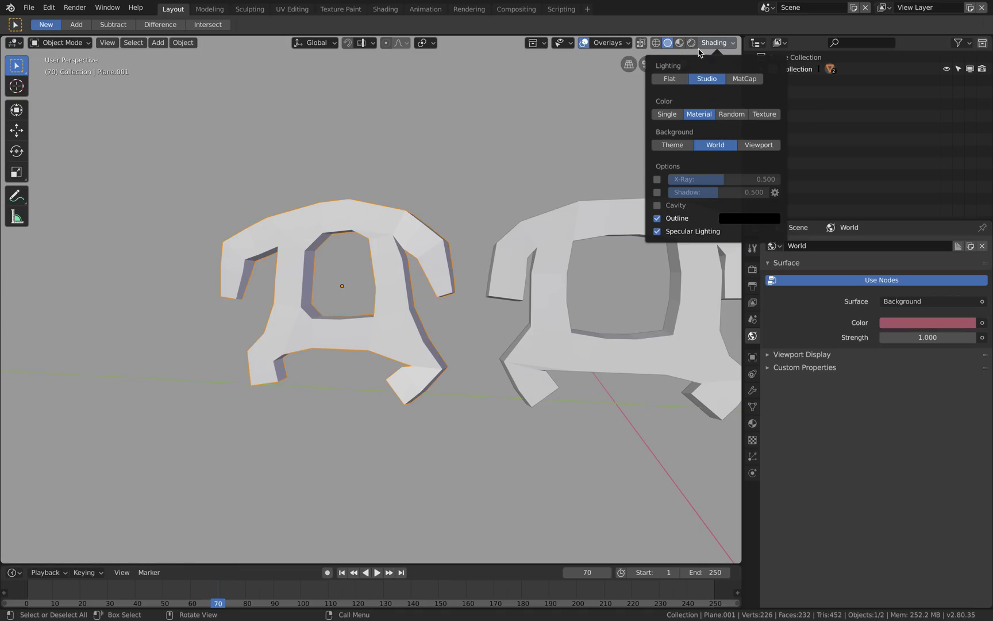
click(655, 42)
click(667, 42)
click(716, 43)
click(750, 146)
click(713, 147)
click(671, 147)
click(696, 148)
click(669, 148)
Examine the two solid-shaded characters, put the reshaped one into Edit Mode, and check its mesh context commands
middle_drag(224, 258, 259, 261)
scroll(261, 261, down, 2)
middle_drag(333, 276, 318, 239)
scroll(343, 255, up, 3)
scroll(338, 264, up, 2)
middle_drag(360, 270, 351, 256)
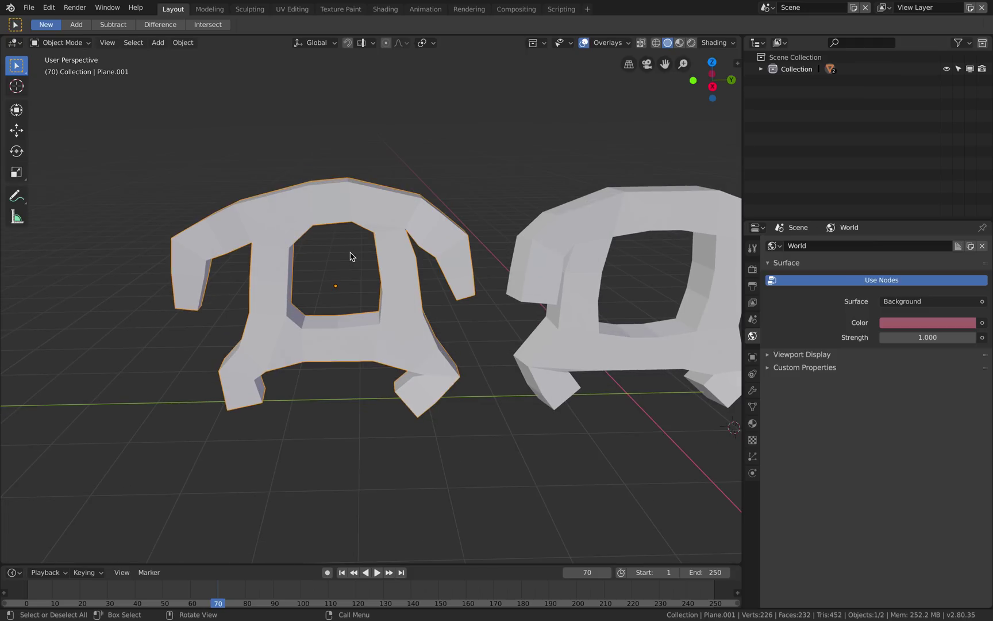
right_click(369, 219)
middle_drag(291, 204, 310, 206)
key(Tab)
right_click(330, 193)
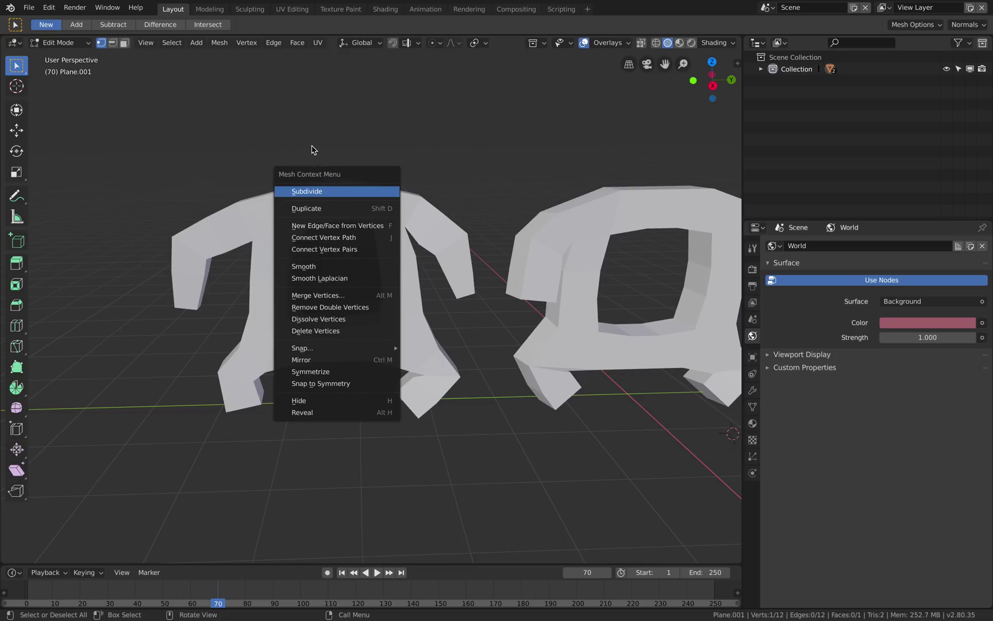
key(Escape)
Show the edited mesh in wireframe and select the two upper corner vertices of its body
key(a)
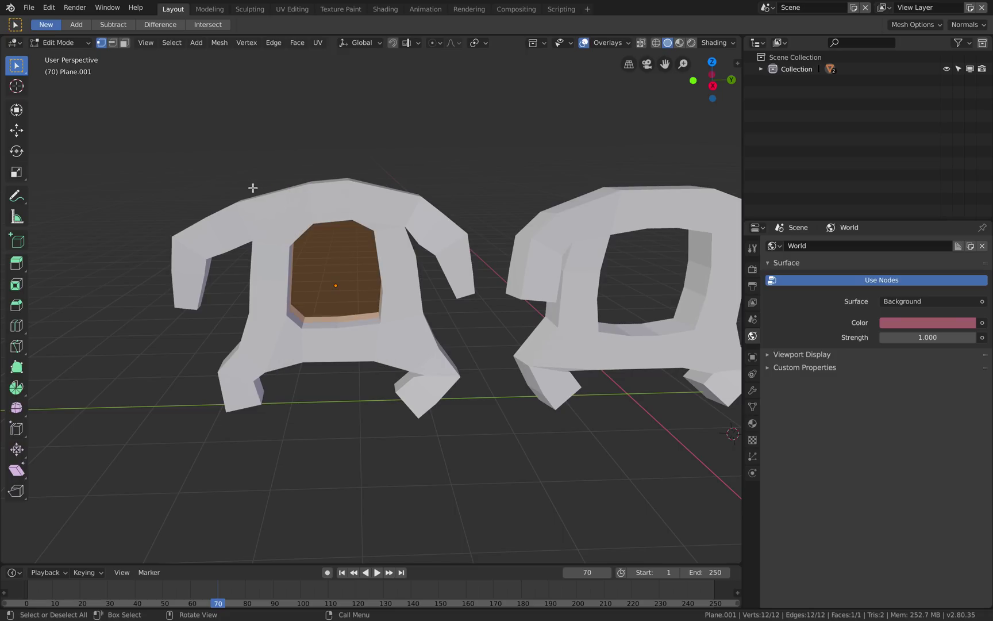
click(659, 43)
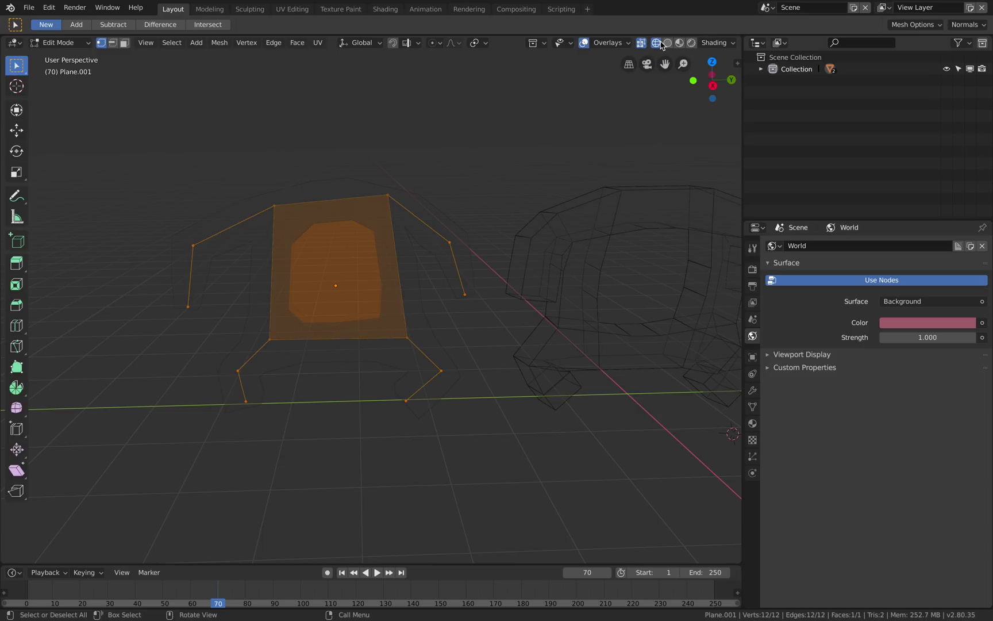
click(276, 206)
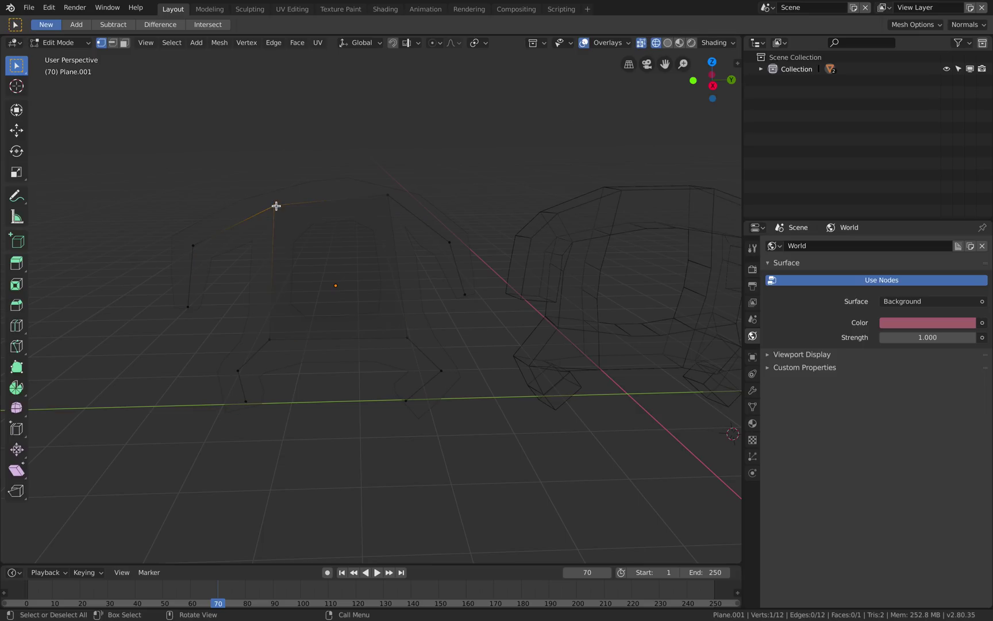
click(388, 193)
click(420, 156)
shift+click(279, 212)
Try scaling the two upper corner vertices while the animation plays, and undo the scaling
key(space)
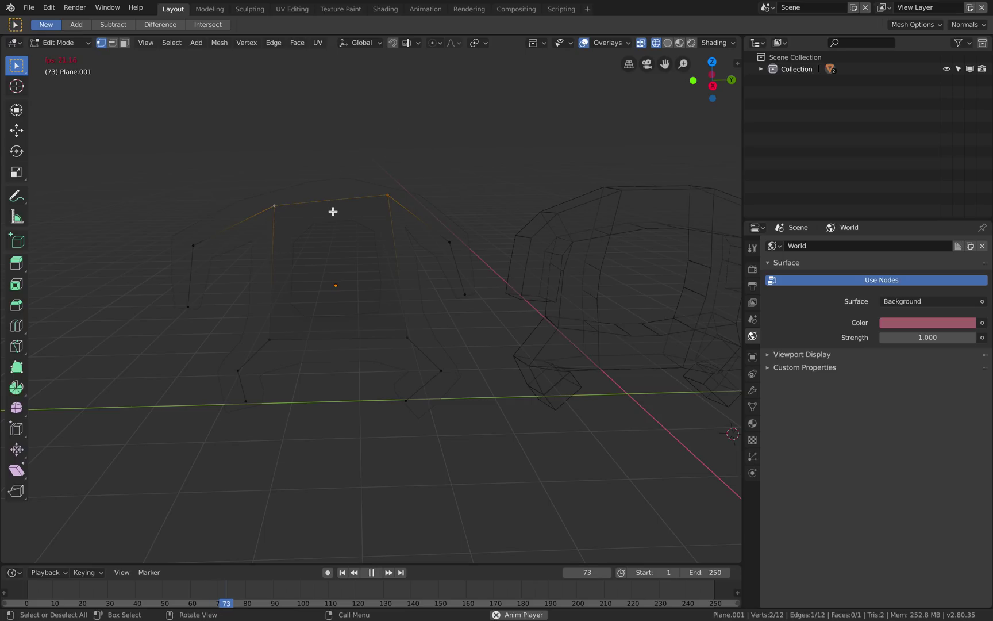
key(s)
click(330, 188)
key(space)
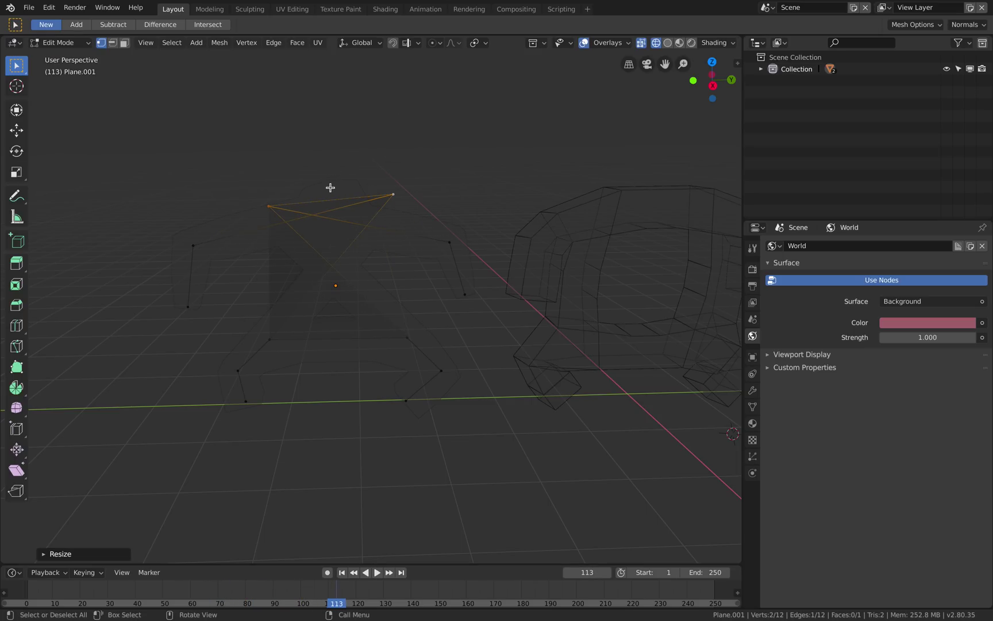
key(ctrl+z)
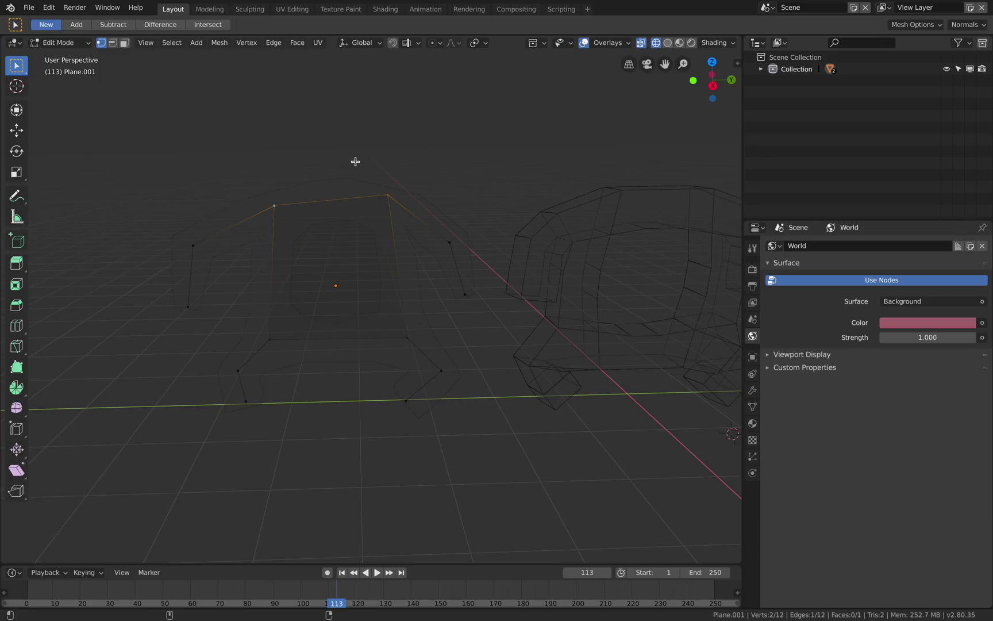
key(ctrl+z)
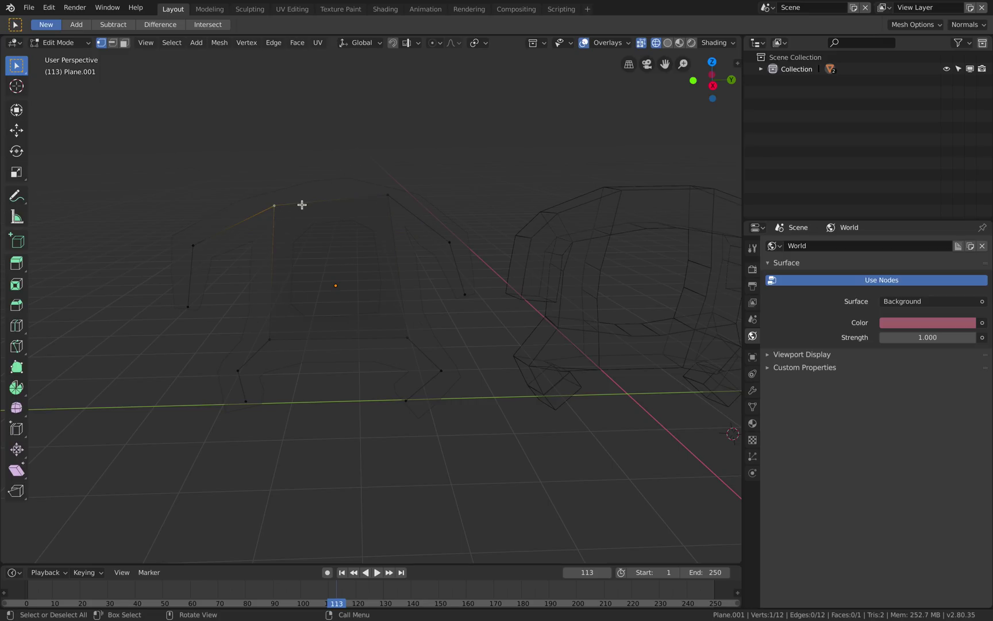
Clear the vertex selection and examine the available selection, edge and UV commands for the edited mesh
key(ctrl+shift+z)
click(342, 171)
mouse_move(160, 46)
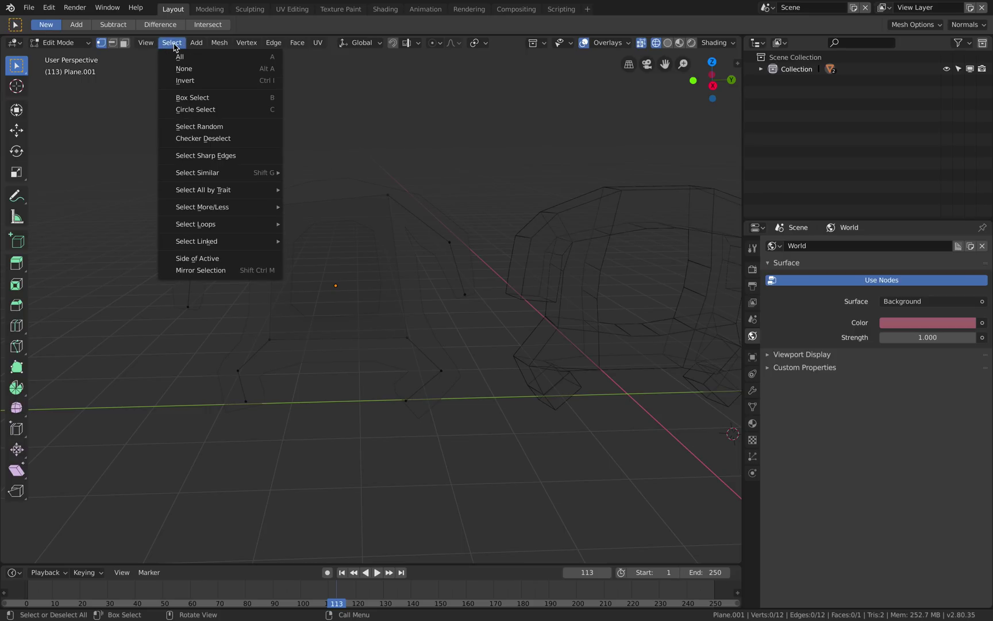
mouse_move(218, 49)
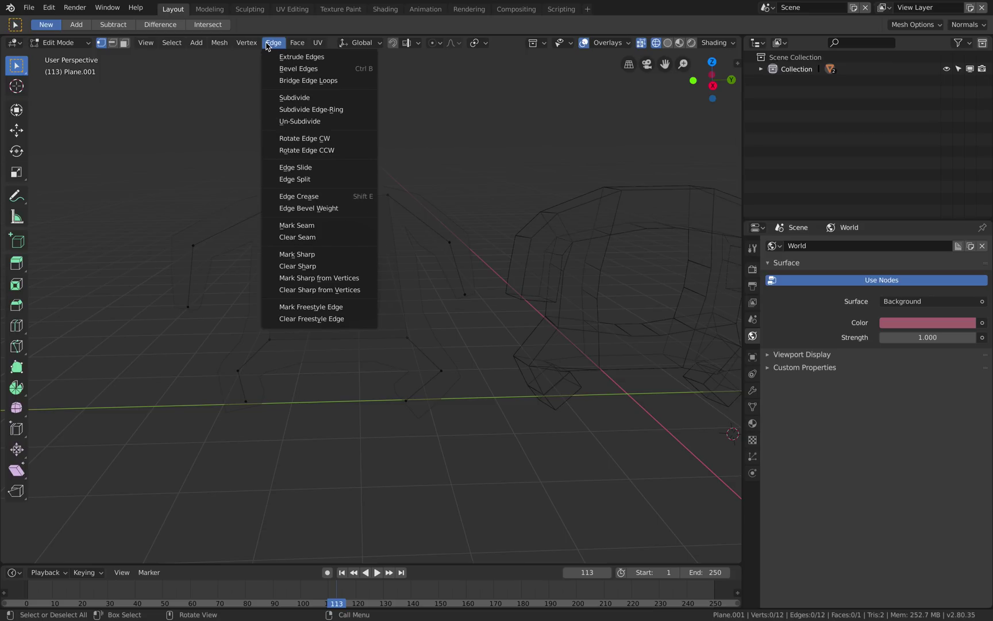
mouse_move(293, 46)
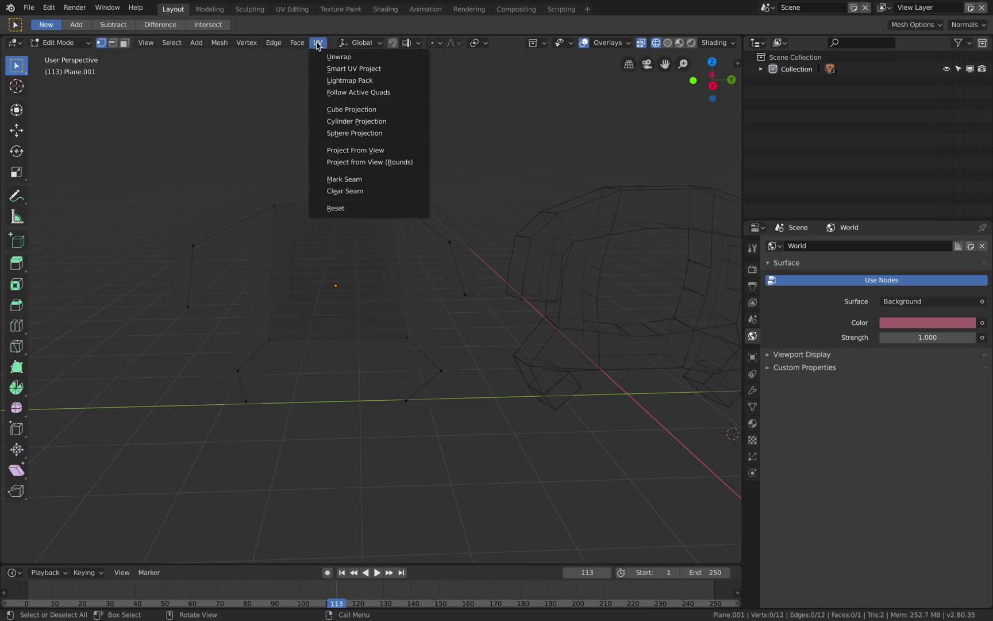
middle_drag(555, 262, 548, 264)
scroll(543, 261, up, 2)
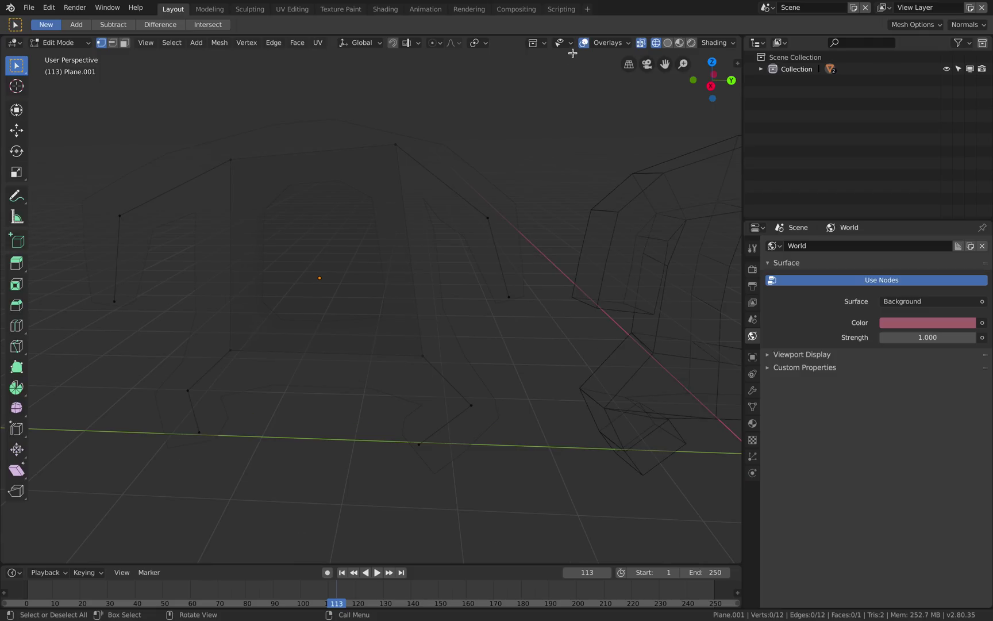
middle_drag(272, 251, 281, 255)
Switch to the web browser, search the Blender 2.8 Beta article page for "search", and return to Blender 2.80
key(ctrl+Right)
key(ctrl+Right)
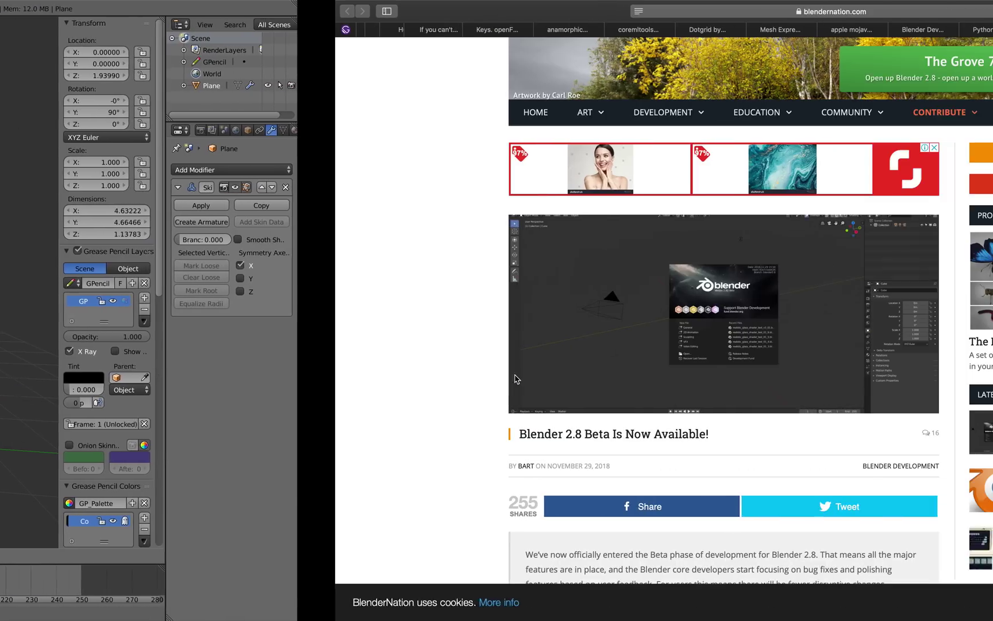
scroll(489, 396, down, 4)
scroll(460, 385, down, 15)
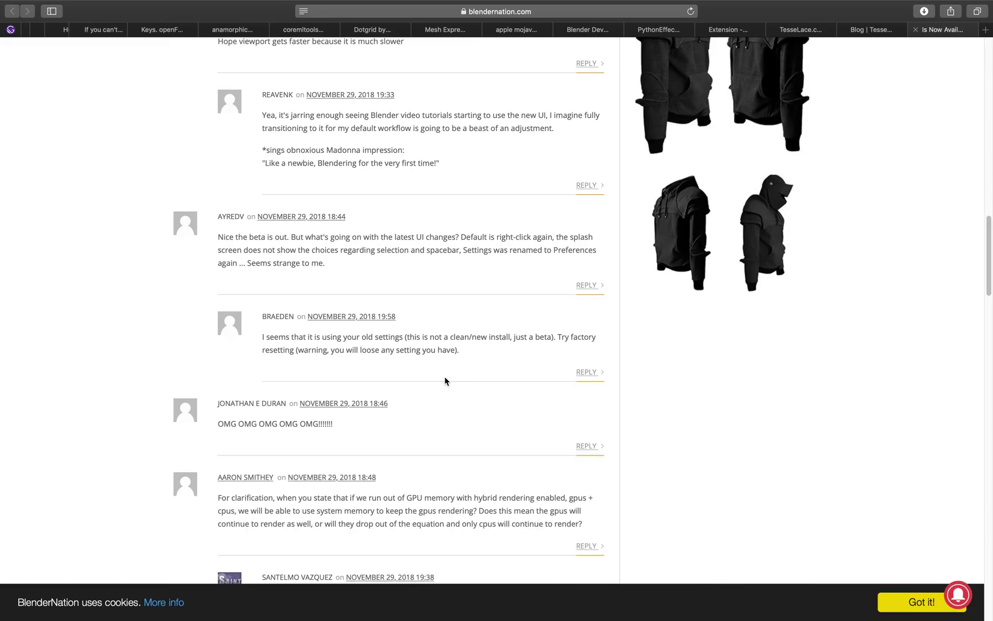
key(super+f)
text(search)
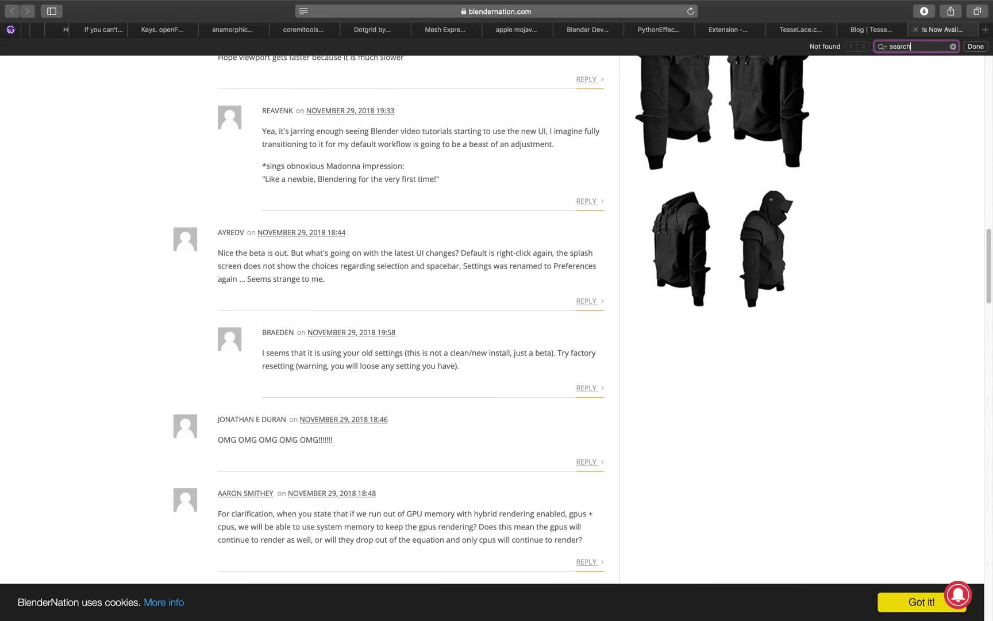
scroll(141, 357, up, 20)
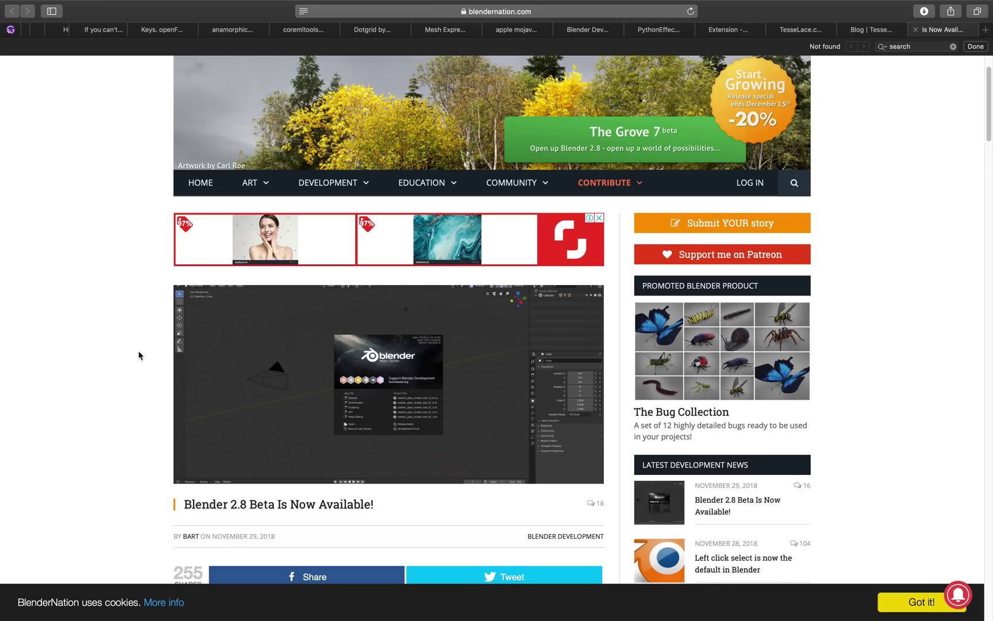
key(ctrl+Left)
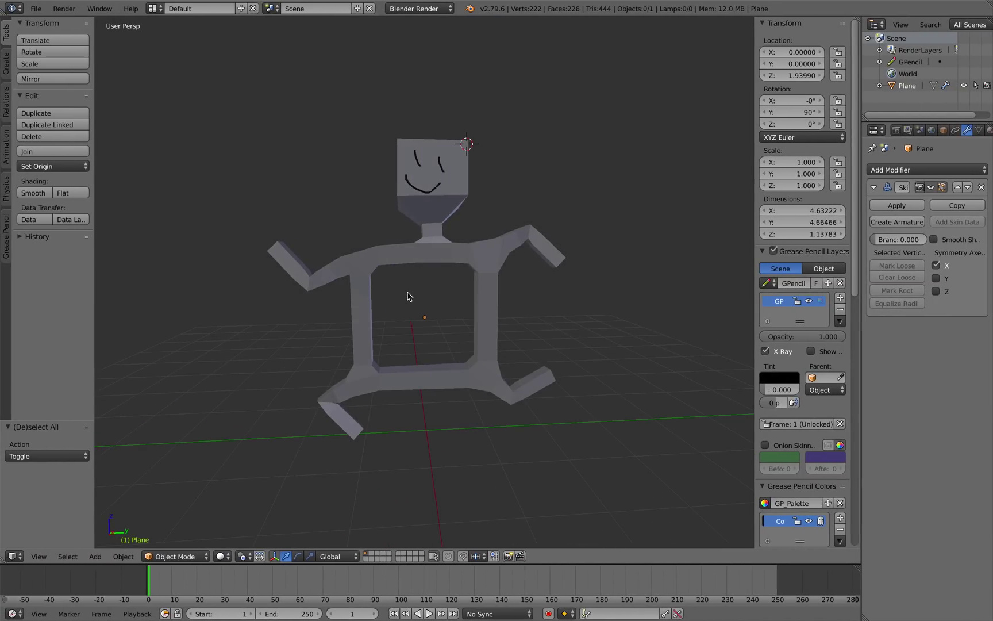
key(ctrl+Left)
Return the reshaped character to Object Mode and display the scene in solid shading
key(Tab)
scroll(429, 288, down, 1)
middle_drag(446, 285, 391, 286)
scroll(374, 299, down, 1)
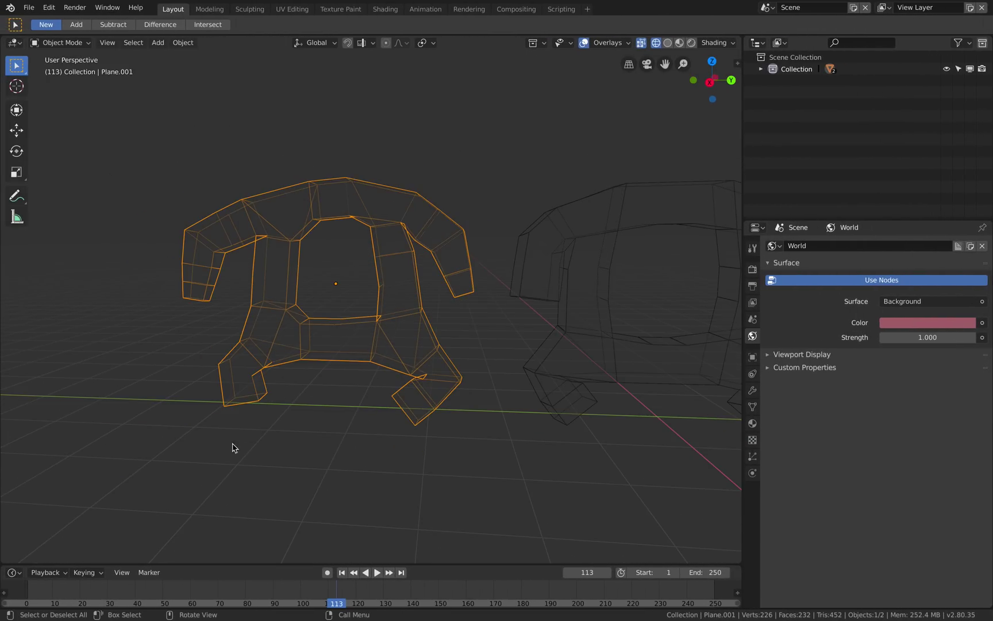
click(666, 44)
scroll(505, 240, down, 3)
Add a Monkey mesh and move it up near the reshaped character's shoulders
key(shift+a)
mouse_move(506, 244)
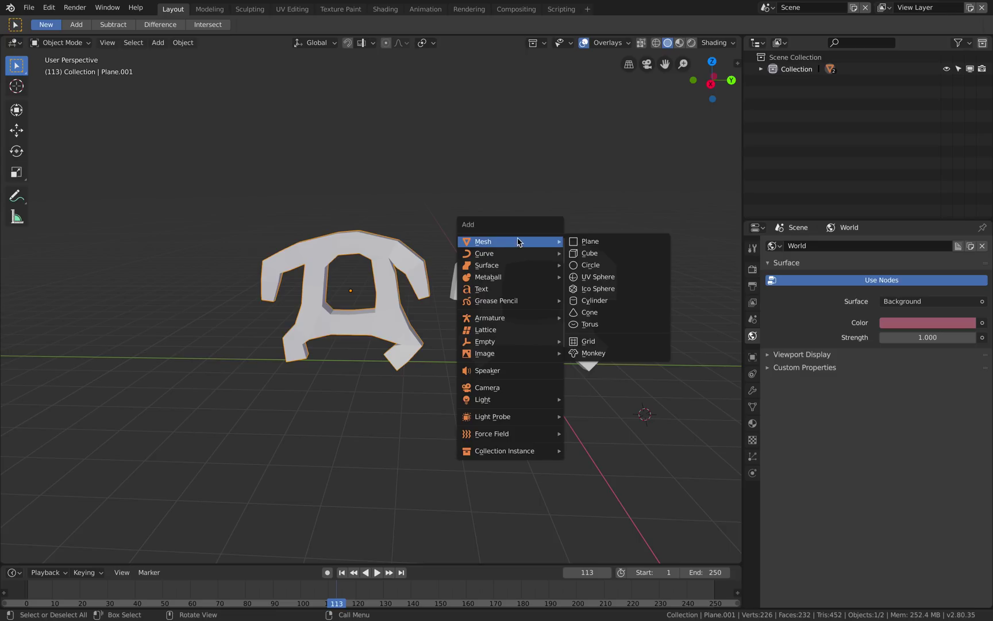
click(603, 352)
key(g)
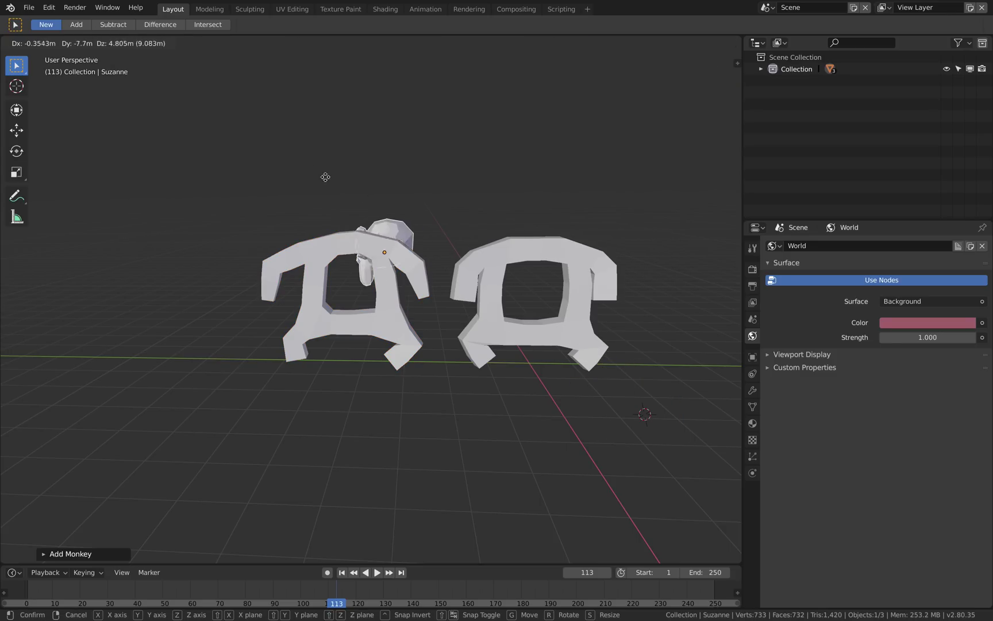
click(289, 152)
Rotate the monkey head with the trackball and reposition it in depth to sit on the reshaped character's shoulders
key(r)
key(r)
click(437, 231)
middle_drag(437, 231, 376, 246)
key(g)
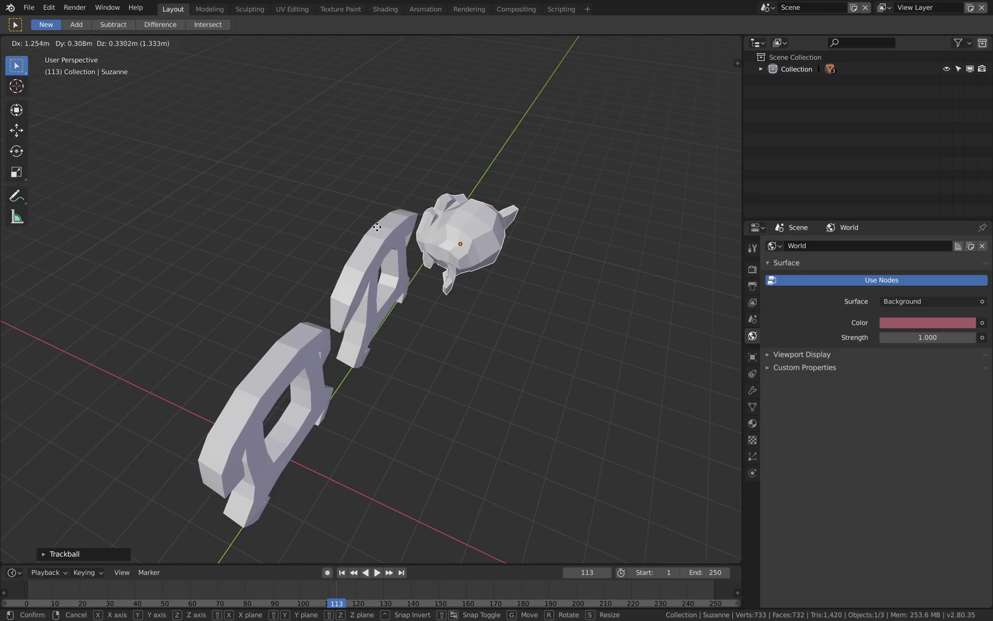
click(301, 201)
middle_drag(300, 201, 439, 224)
key(g)
click(421, 235)
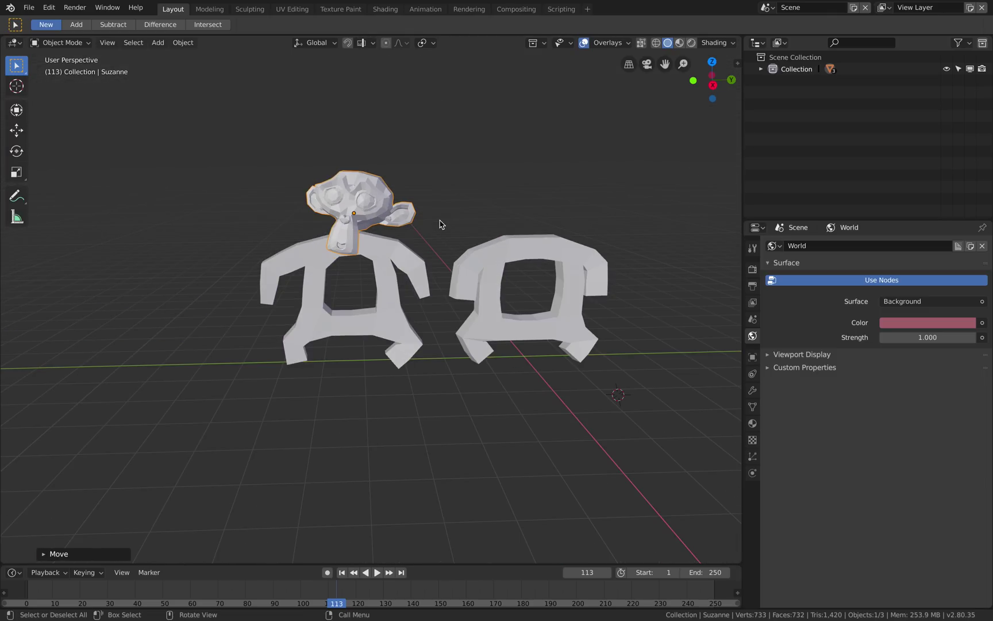
Adjust the monkey head's rotation so it sits upright and faces forward
key(r)
key(r)
click(442, 223)
key(r)
key(r)
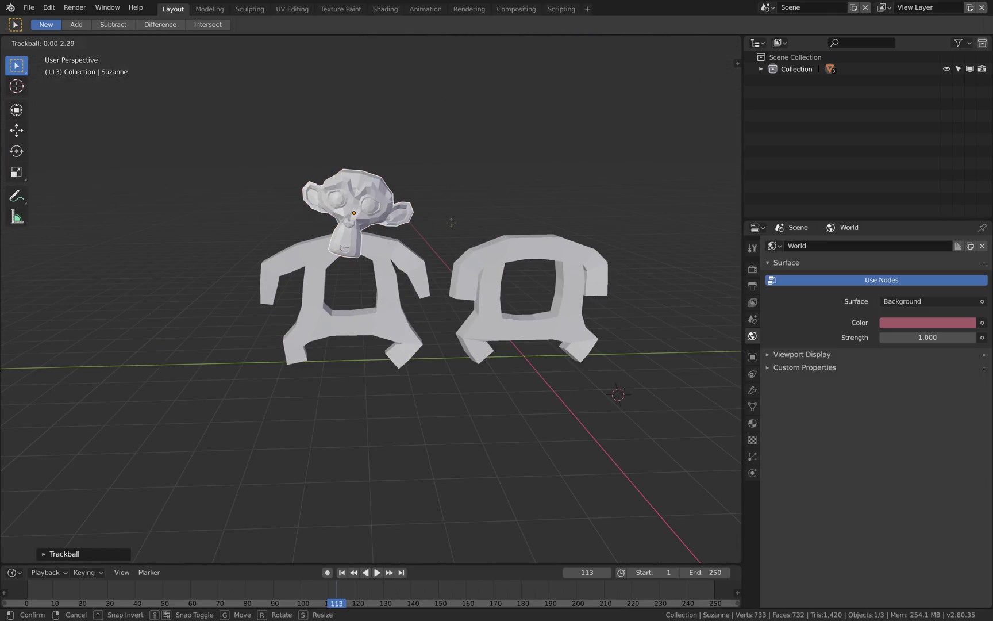
click(451, 222)
key(r)
click(626, 228)
Duplicate the monkey head and place the copy on the second character's shoulders
middle_drag(627, 228, 559, 283)
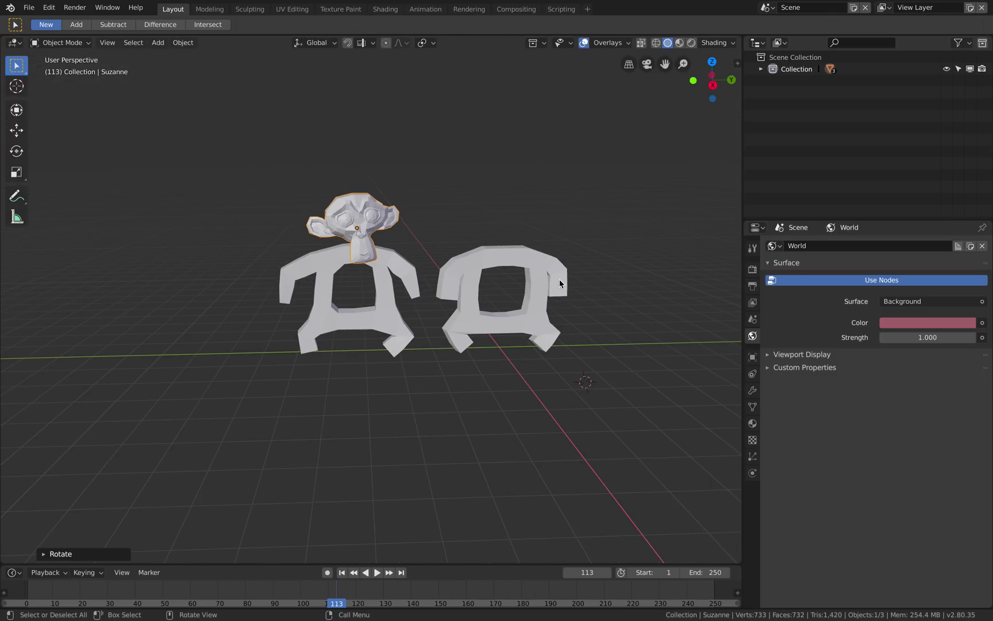
key(shift+d)
click(650, 287)
Rotate the copied head to face forward and nudge it upward on the second character
key(r)
key(r)
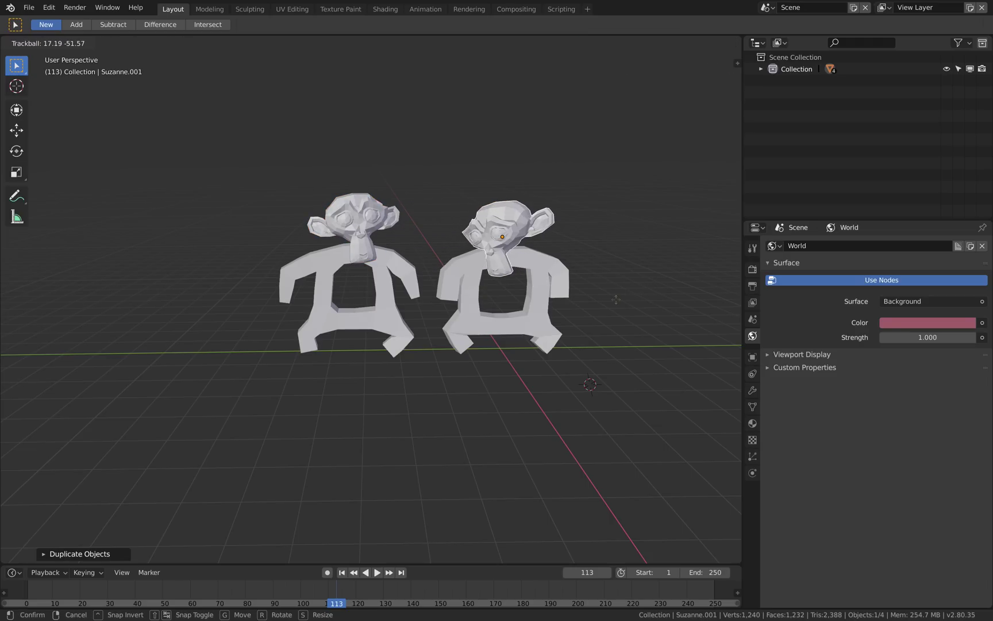
click(587, 221)
key(r)
key(r)
click(565, 220)
key(g)
click(563, 211)
key(r)
key(r)
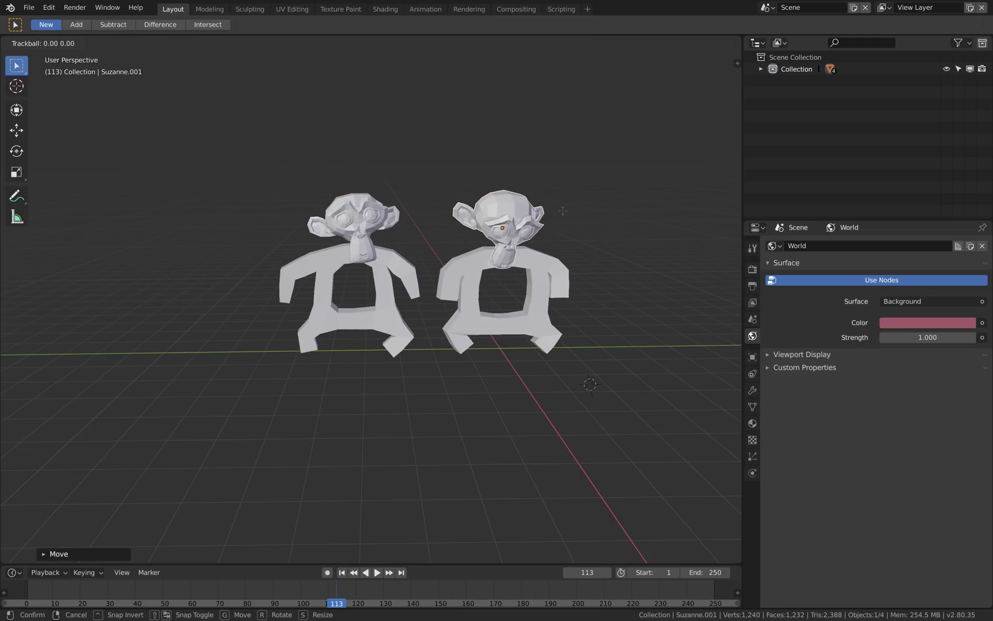
click(552, 207)
scroll(489, 264, up, 2)
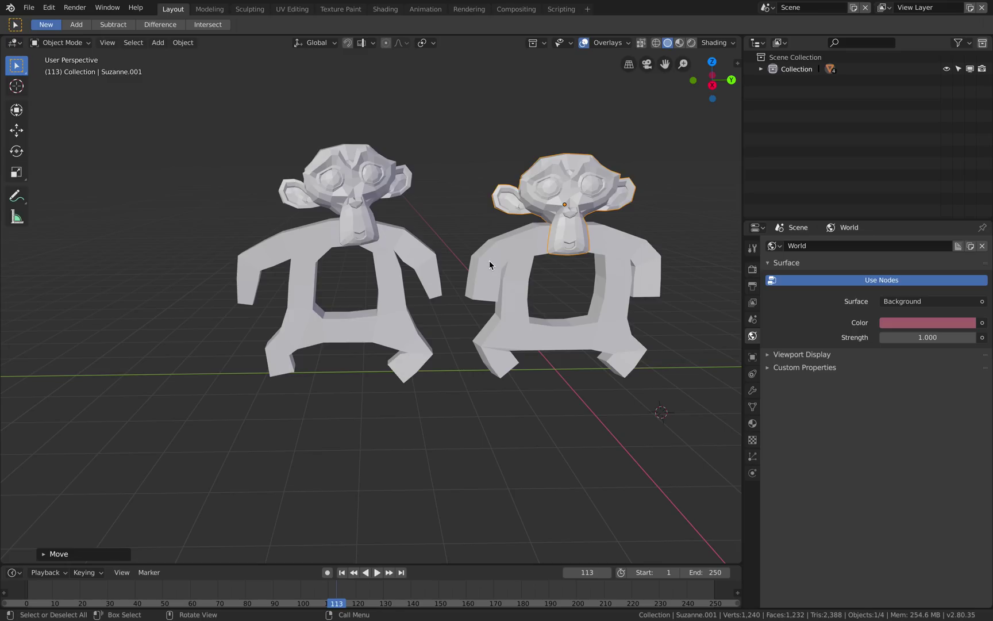
Select the reshaped character's monkey head, play the animation briefly, and stop it at frame 149
click(388, 200)
shift+middle_drag(388, 199, 354, 214)
key(space)
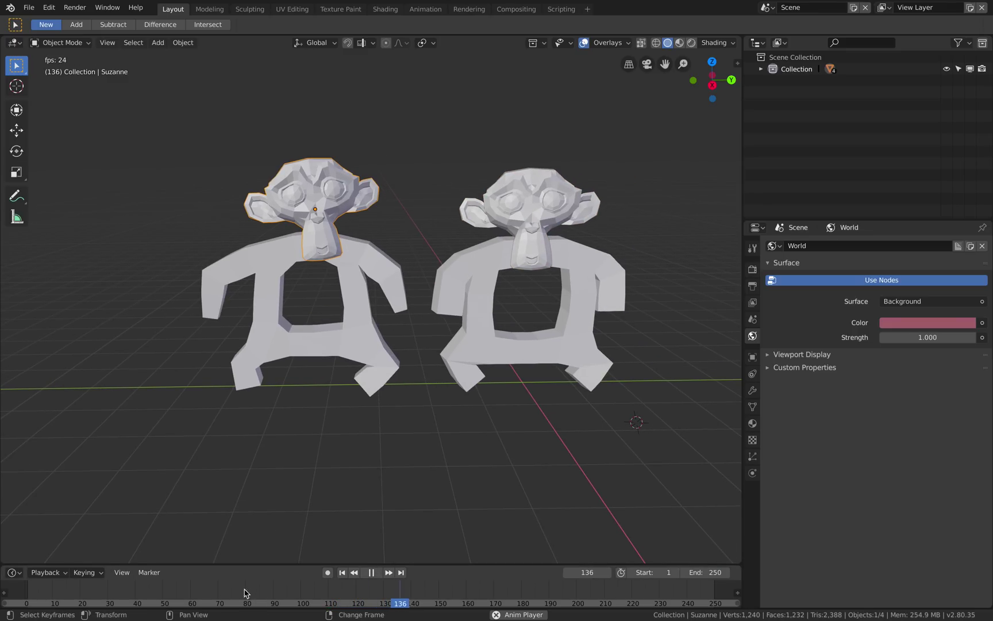
key(space)
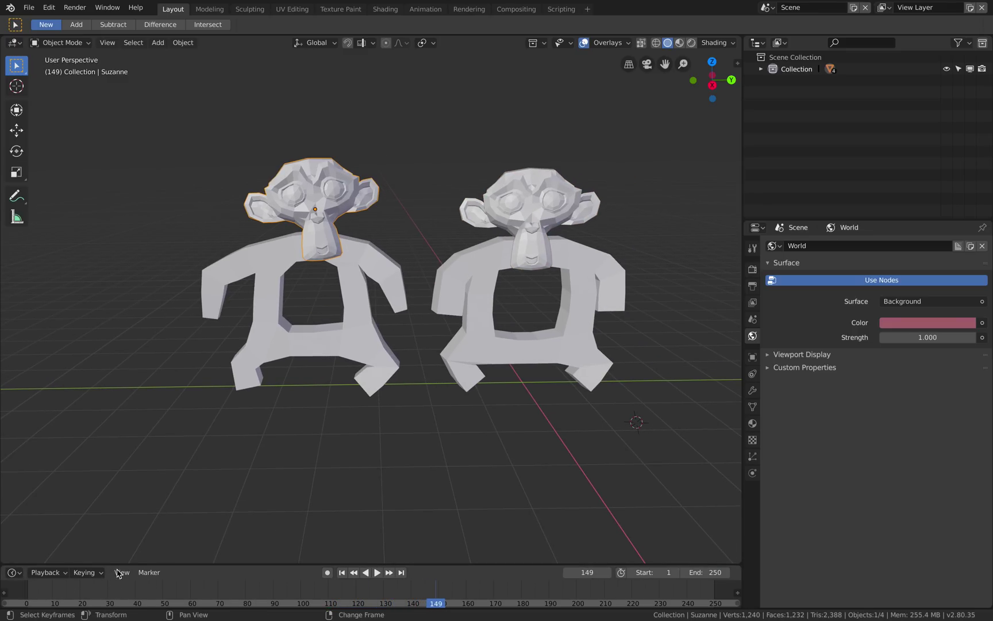
Turn each of the two monkey heads slightly with the trackball rotation so they face toward each other
scroll(313, 345, down, 2)
key(r)
key(r)
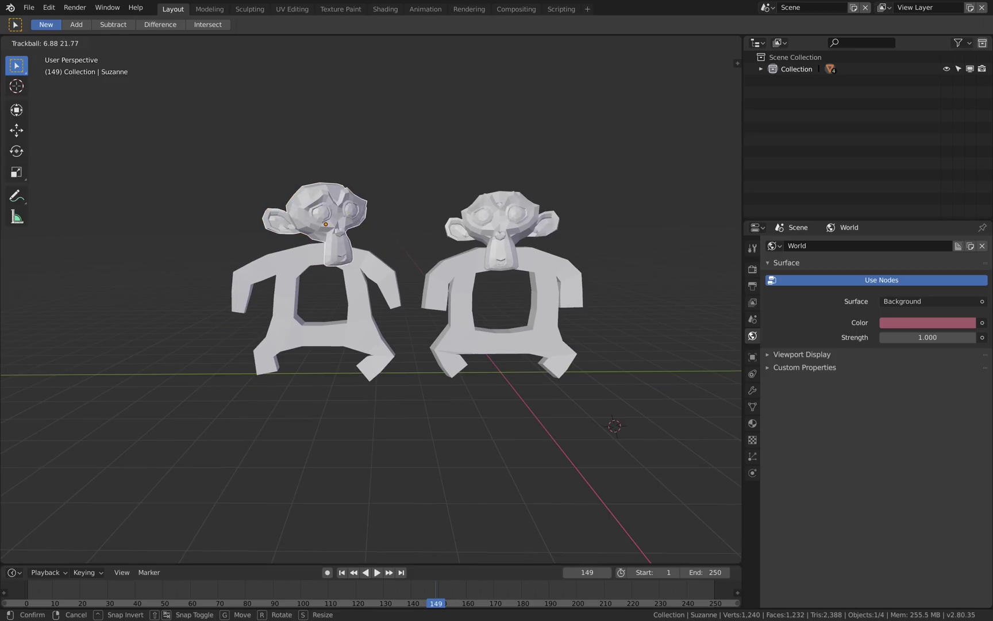
click(353, 221)
click(484, 228)
key(r)
key(r)
click(492, 230)
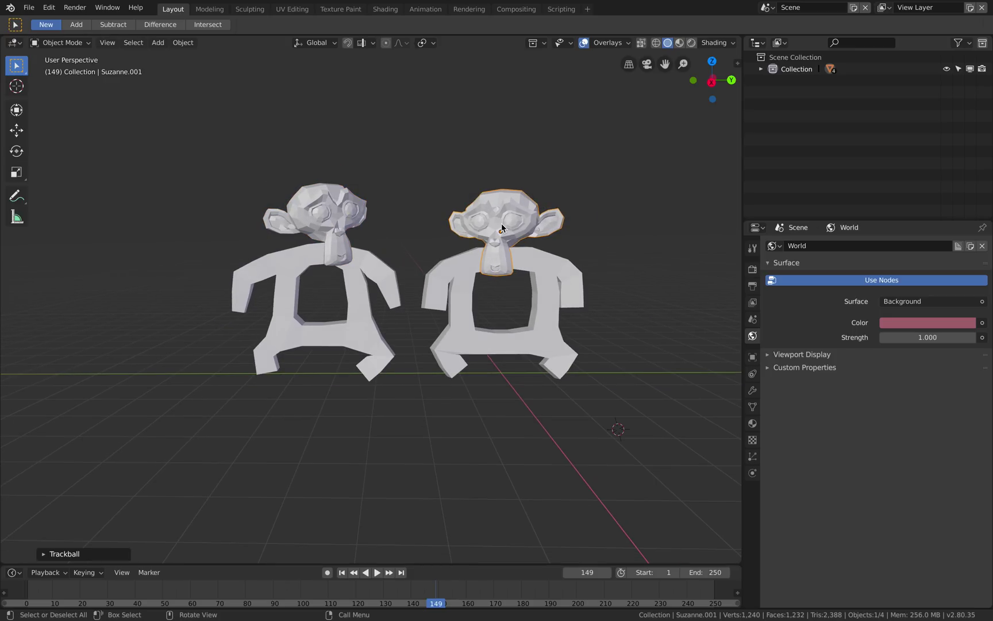
scroll(549, 163, up, 1)
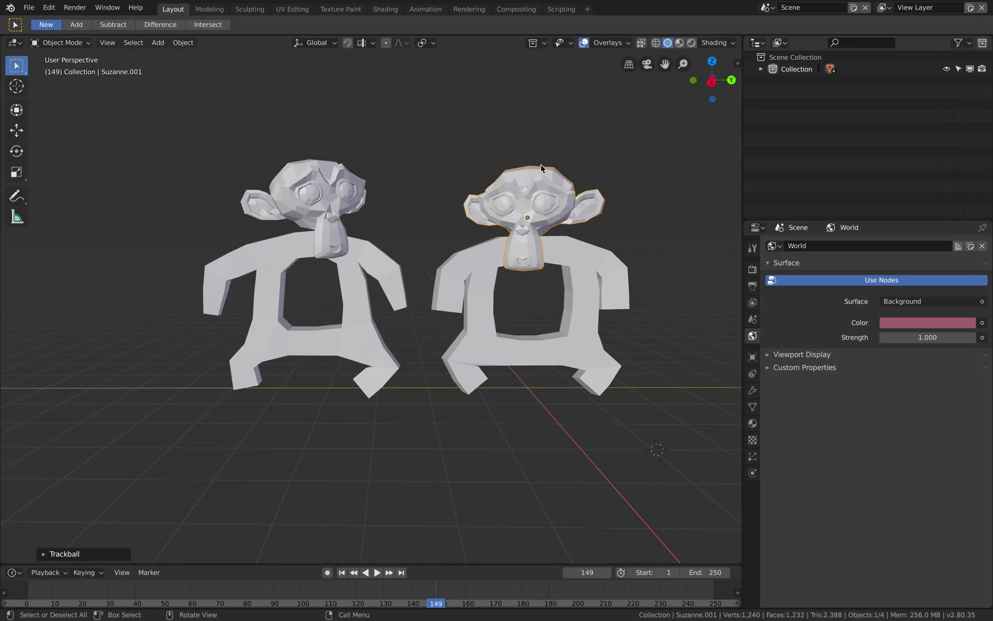
Bring up the operator search to view its command list, and dismiss it
key(F3)
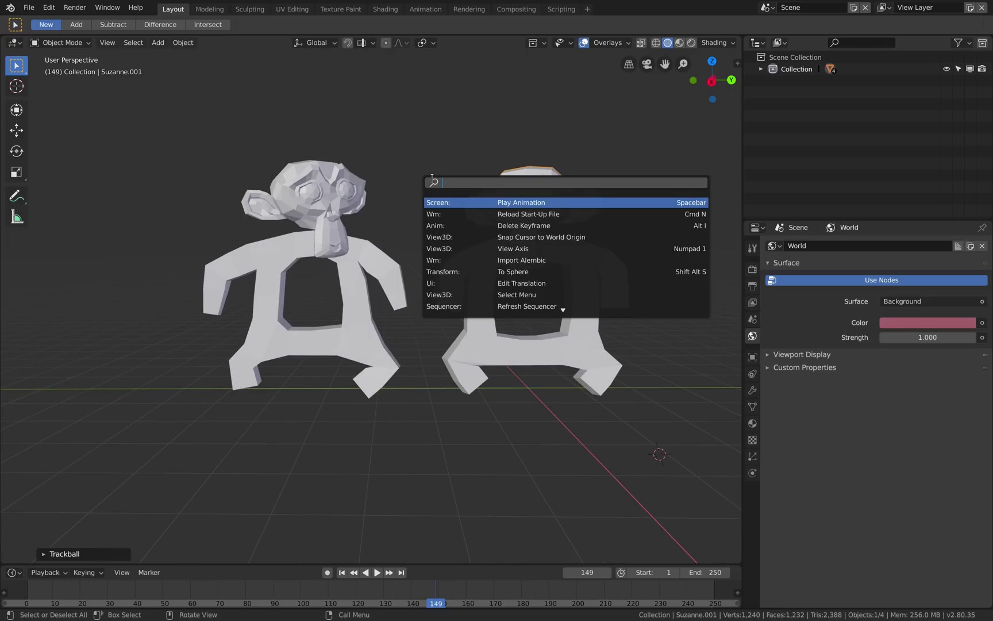
key(Escape)
key(F3)
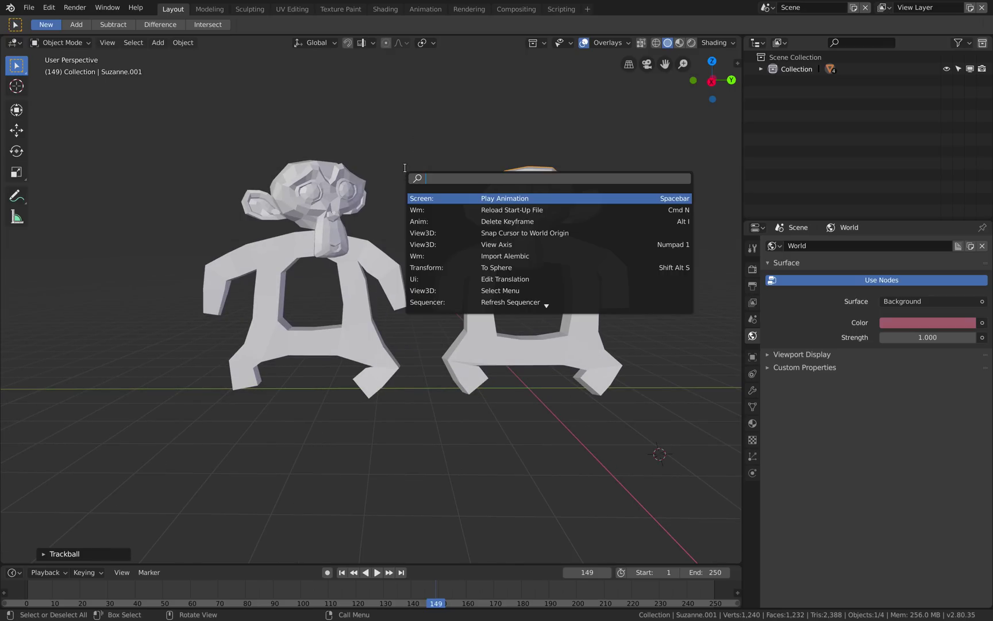
key(Escape)
Move the reshaped character's monkey head off its shoulders to the far side, away from the second character
middle_drag(334, 228, 330, 228)
scroll(331, 229, up, 2)
scroll(334, 201, down, 2)
click(334, 197)
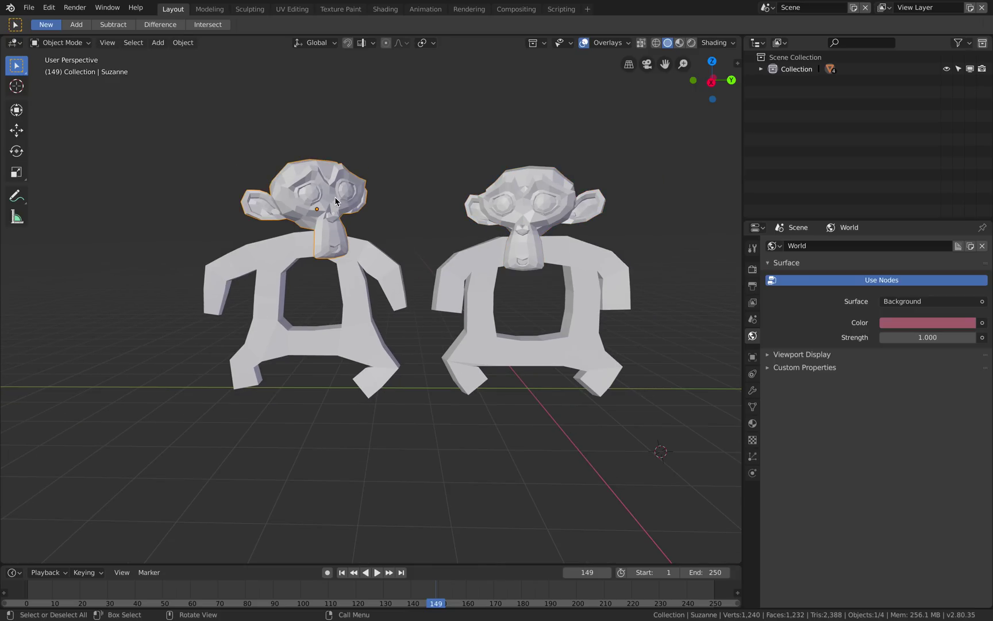
drag(337, 208, 213, 213)
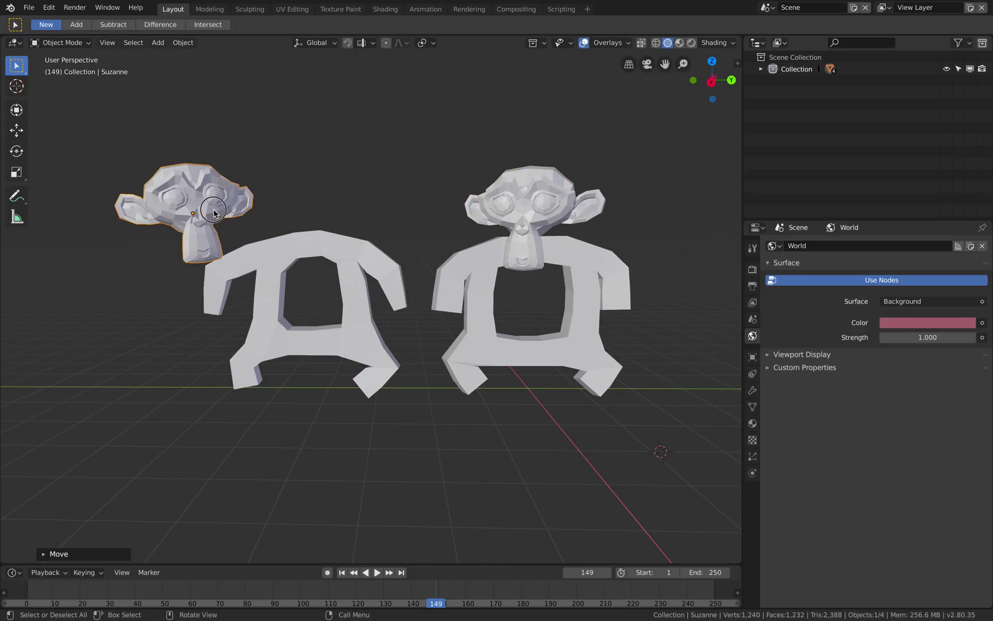
Put the headless character body into Edit Mode and show it in wireframe
click(335, 244)
scroll(333, 242, up, 1)
shift+middle_drag(337, 235, 403, 243)
scroll(402, 243, up, 3)
scroll(379, 290, down, 1)
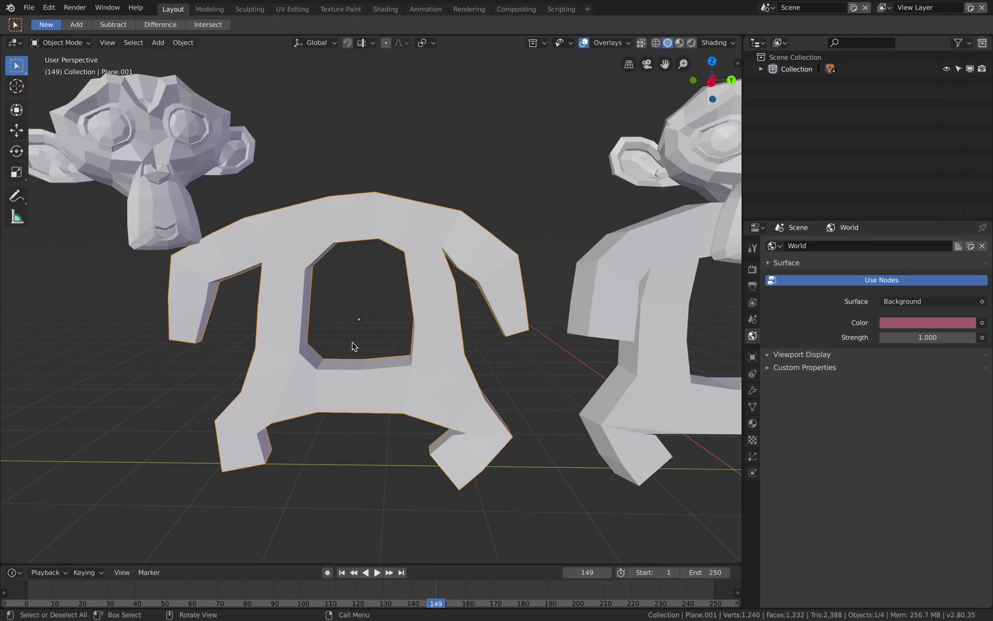
key(Tab)
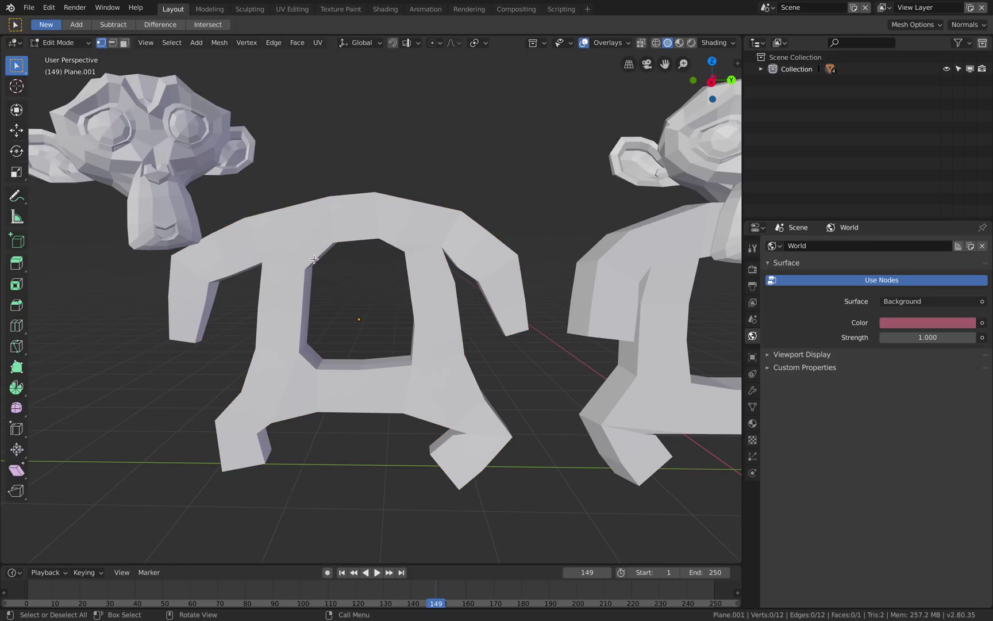
click(656, 43)
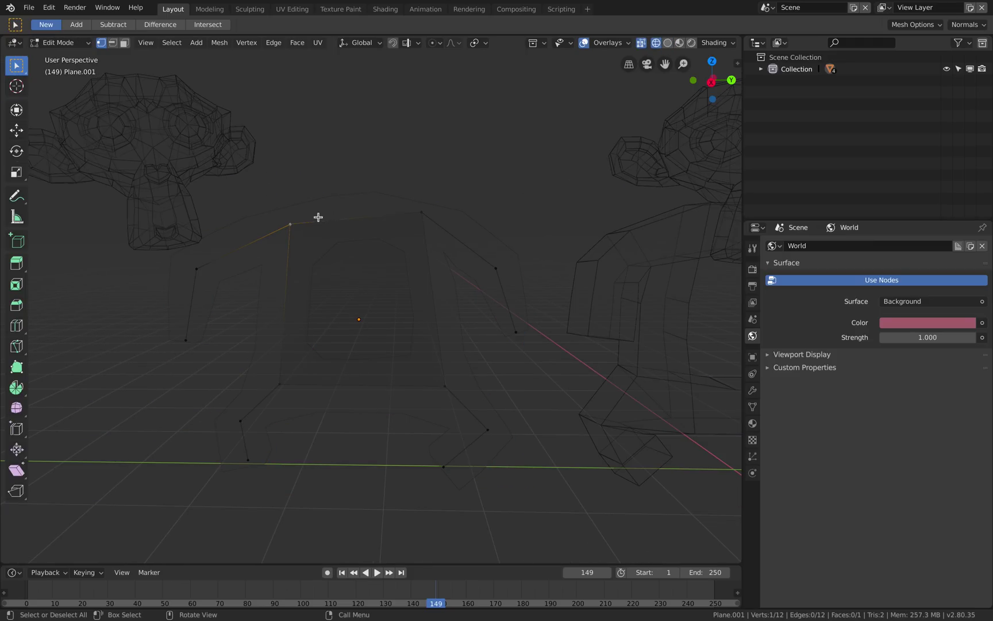
Select the body's two upper corner vertices and subdivide the edge between them by searching for "subdiv"
shift+click(422, 212)
key(F3)
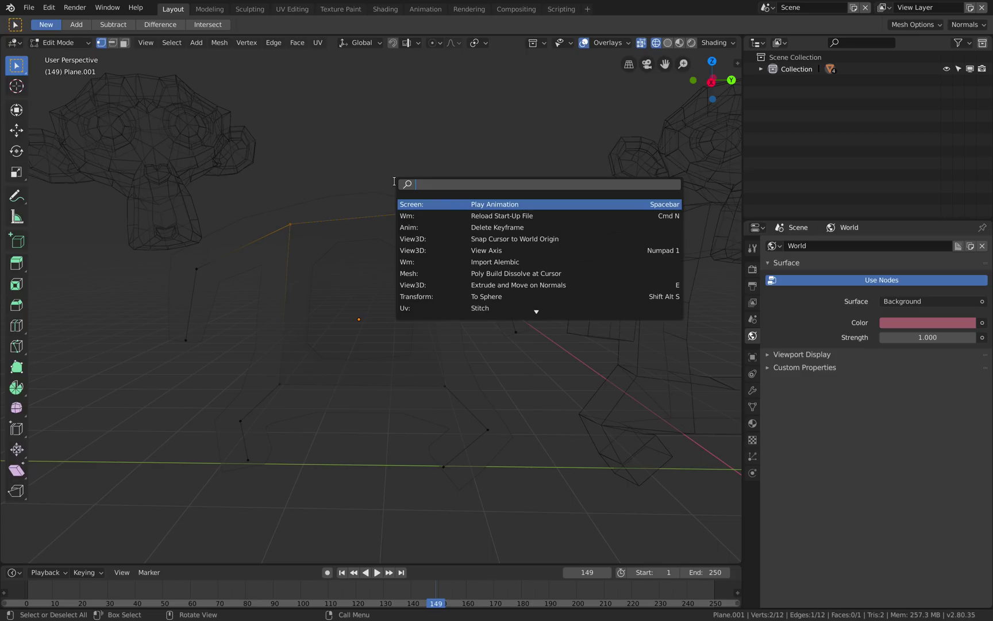
text(subdiv)
key(Down)
key(Down)
key(Down)
key(Return)
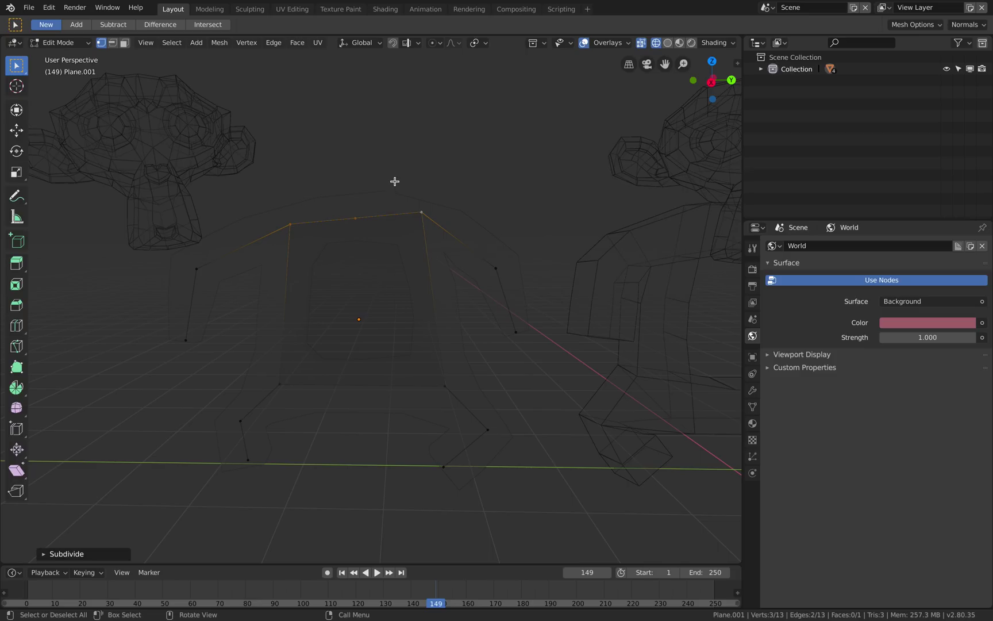
Raise the top edge's middle vertex about 0.22 m, extrude it upward as a neck, and return to Object Mode
click(355, 219)
key(g)
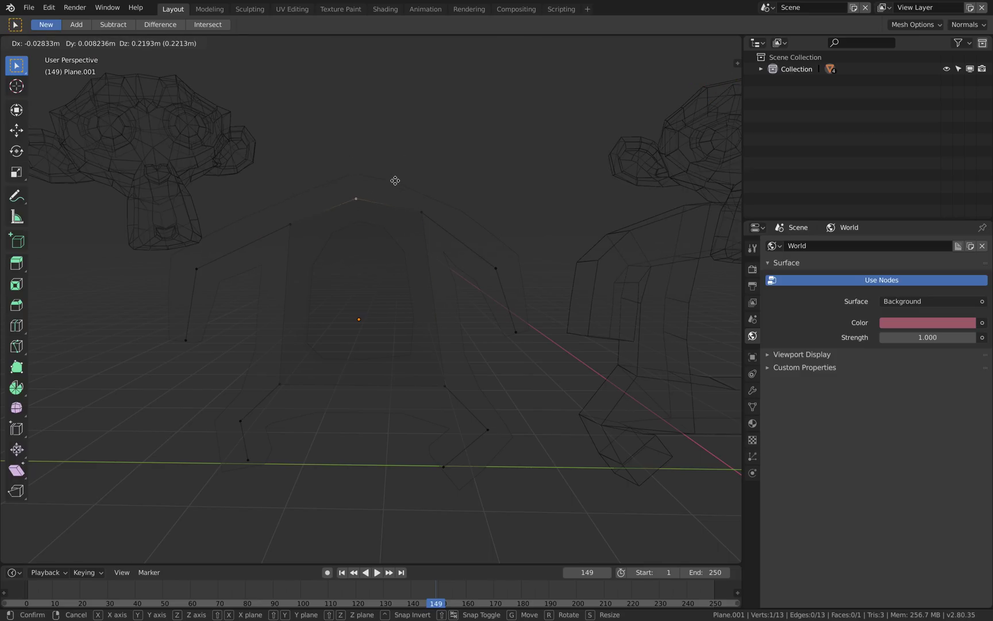
click(399, 181)
key(e)
click(399, 131)
key(Tab)
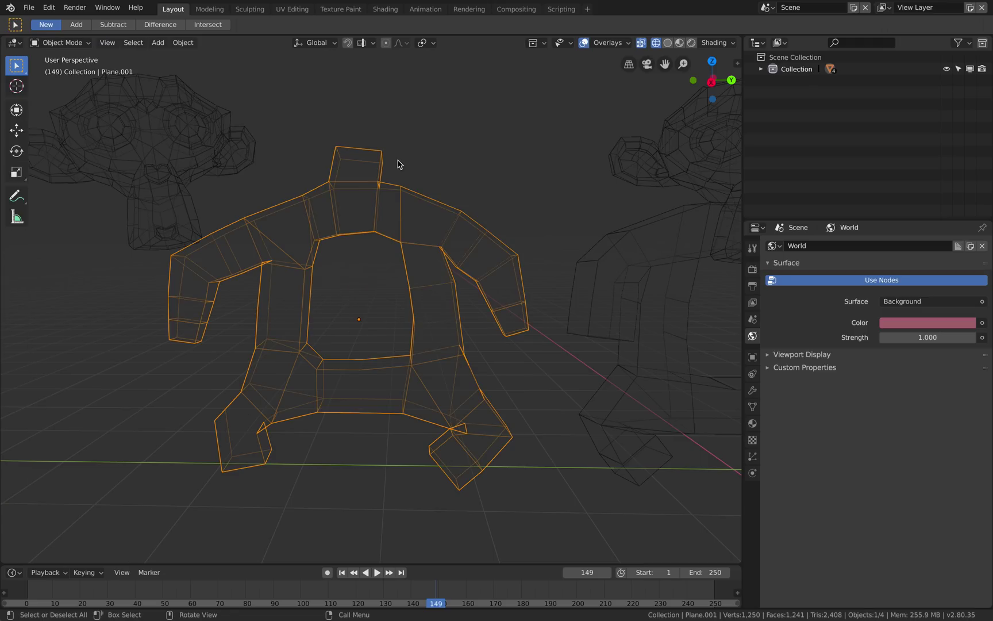
Place the loose monkey head back on top of the new neck, fine-tuning its position in solid viewport shading
scroll(385, 196, down, 2)
click(272, 199)
key(g)
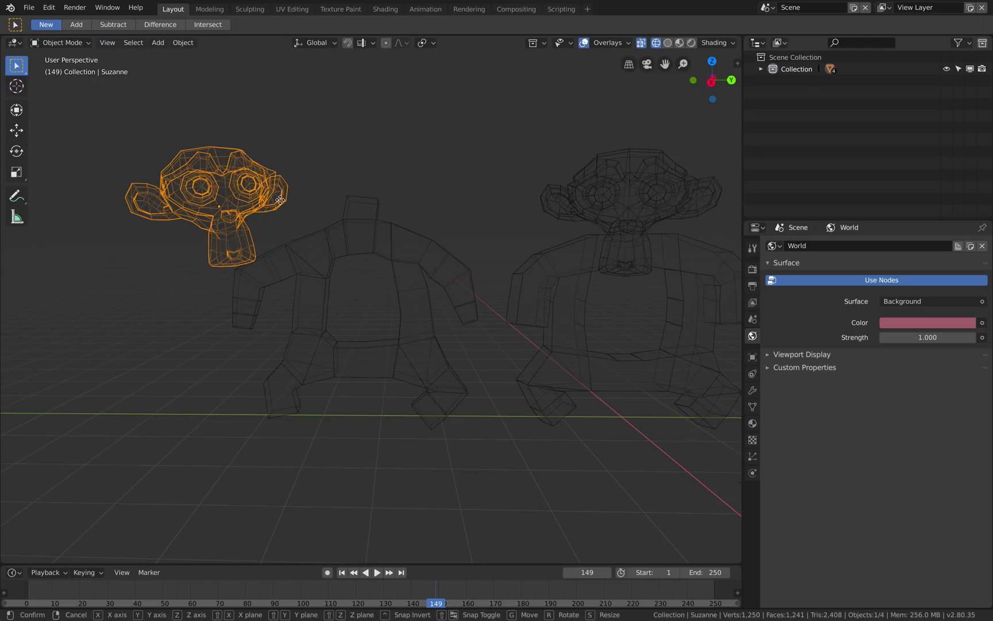
click(418, 182)
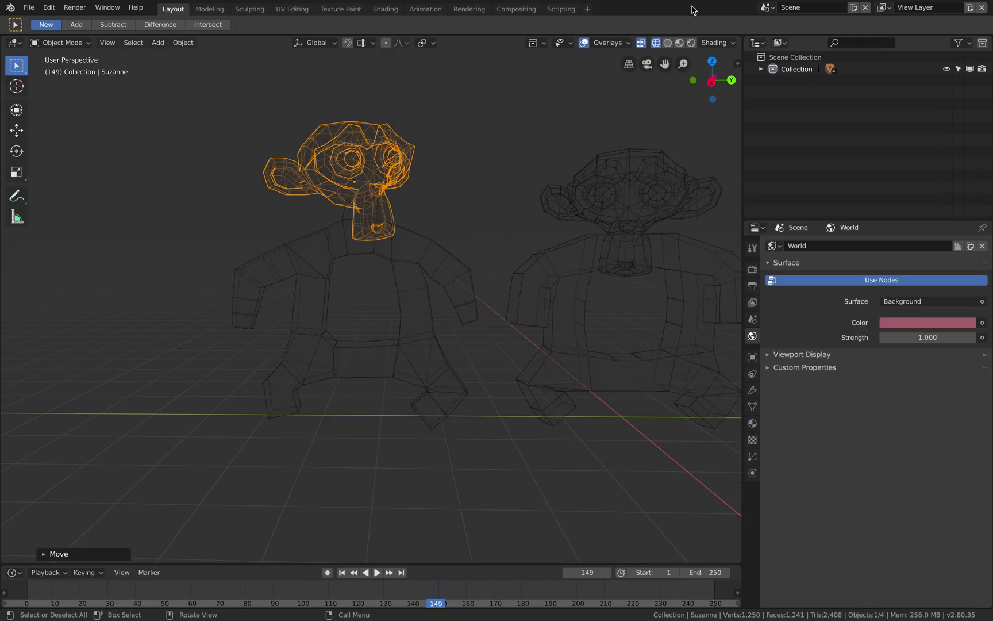
click(668, 43)
key(g)
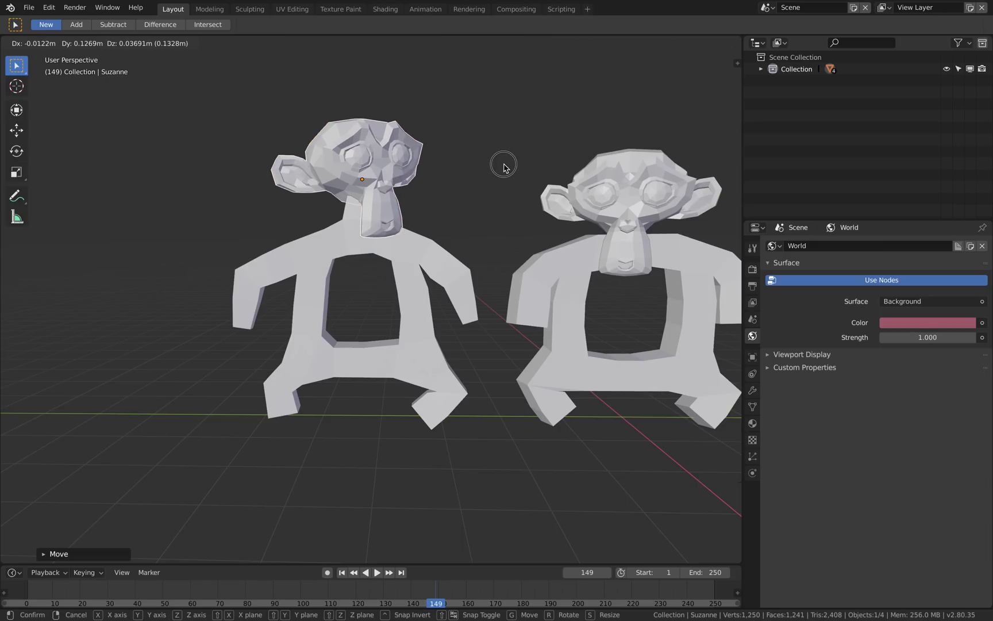
click(423, 248)
Add a level 2 subdivision surface to the body with the neck and show its modifier settings
click(431, 253)
key(ctrl+2)
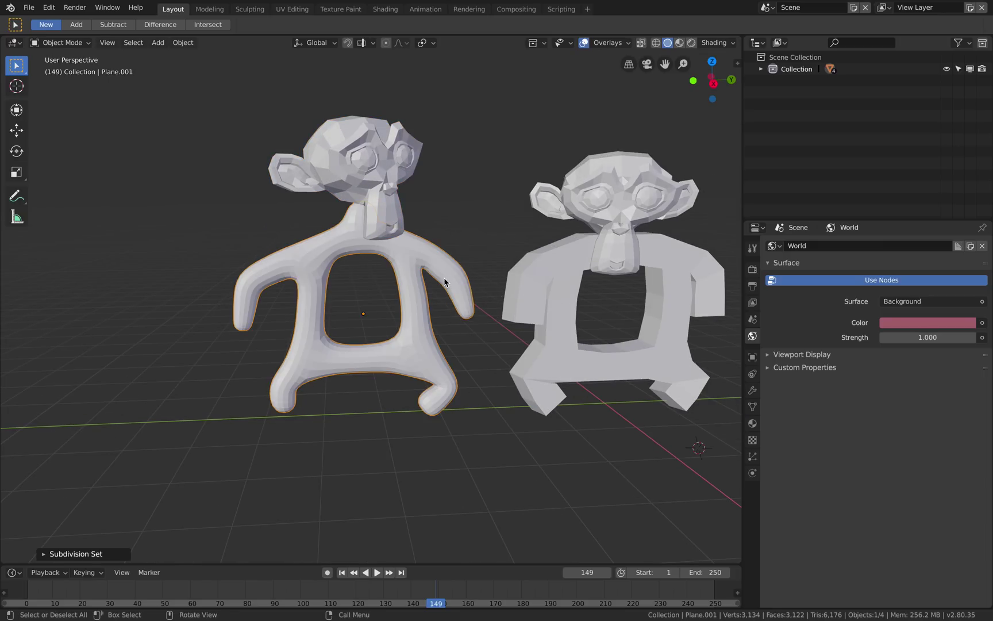
mouse_move(451, 281)
middle_down()
mouse_move(443, 279)
mouse_move(455, 277)
middle_up()
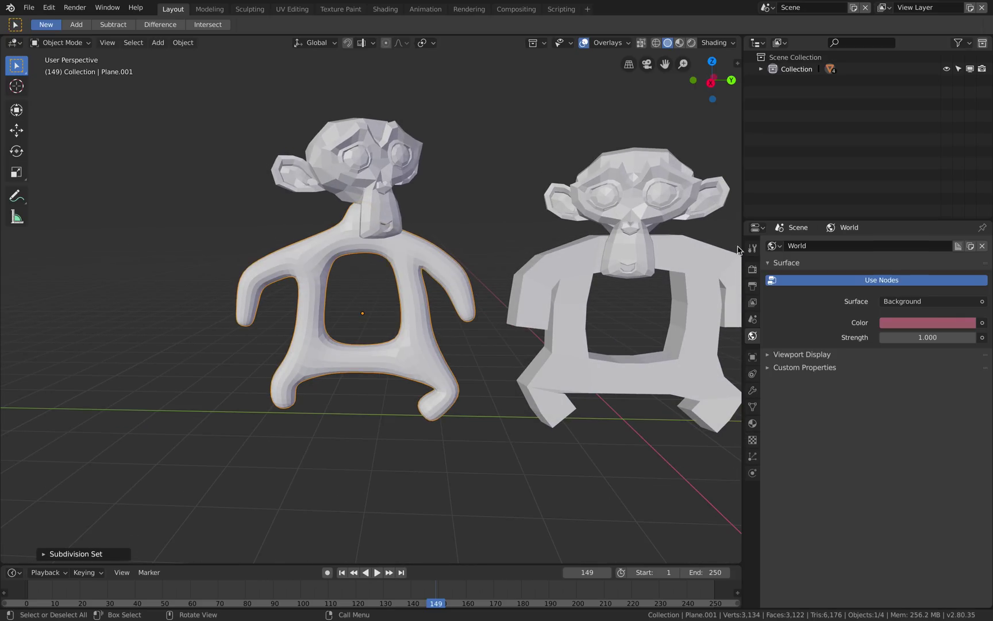
click(753, 390)
Duplicate the smoothed body and place the copy beside the original, on the side away from the blocky character
scroll(400, 285, down, 2)
key(shift+d)
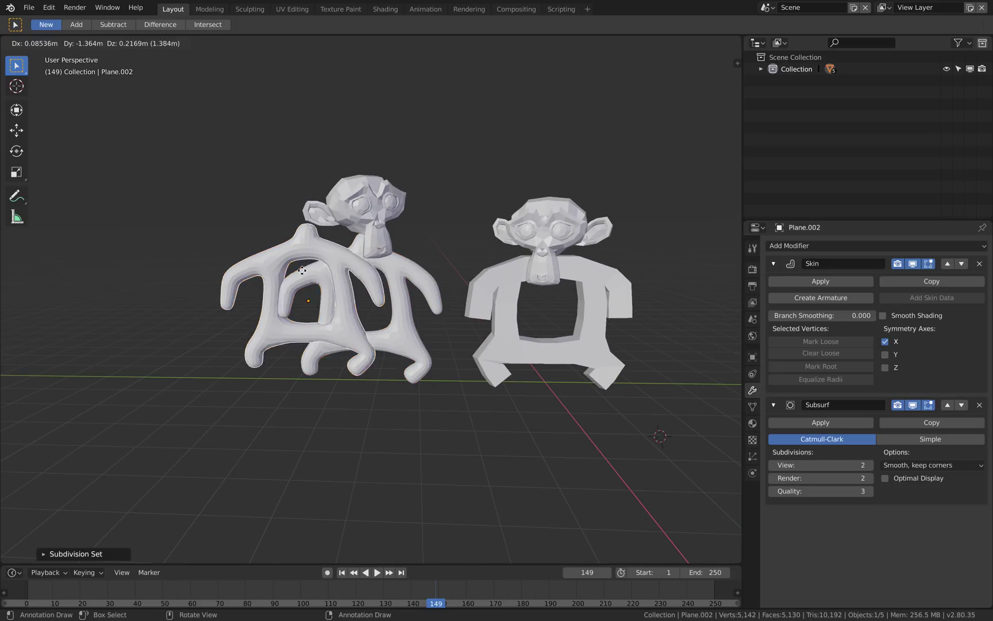
click(217, 279)
scroll(313, 281, up, 3)
key(g)
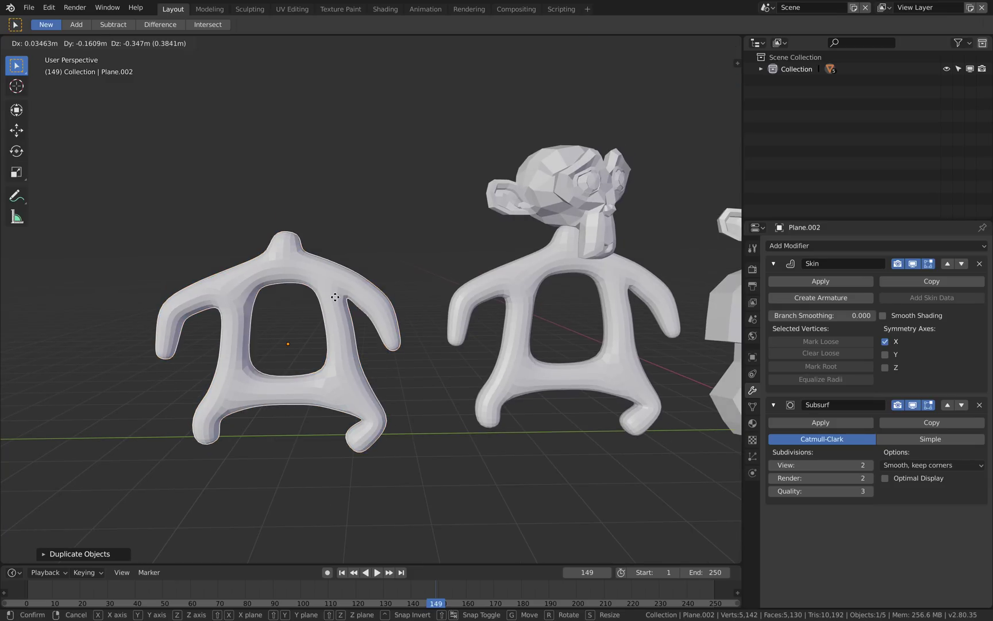
click(335, 297)
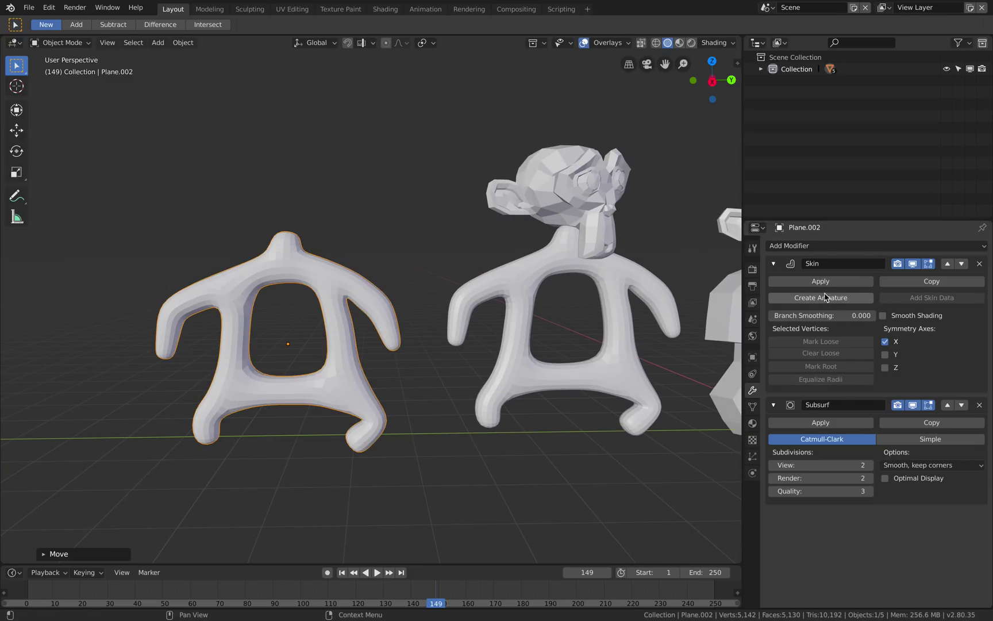
Remove the Subsurf modifier from the copied body, apply its Skin modifier, and enter Edit Mode
click(980, 408)
click(820, 281)
middle_drag(390, 292, 277, 294)
key(Tab)
Try deleting the box-selected vertices around the copied body's torso opening, and undo the deletion
key(b)
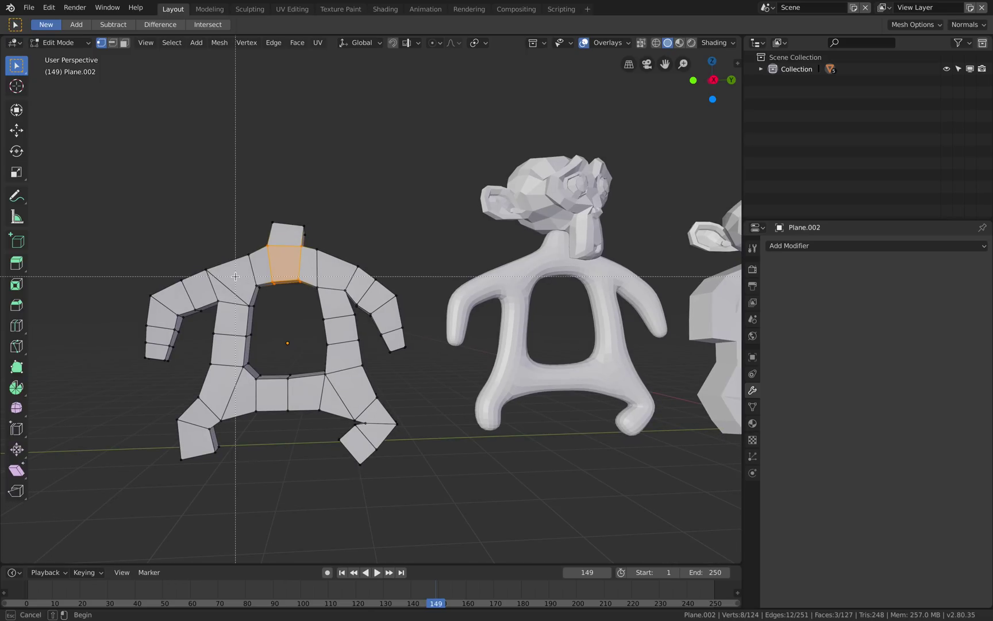
drag(236, 276, 338, 389)
middle_drag(330, 345, 328, 340)
key(x)
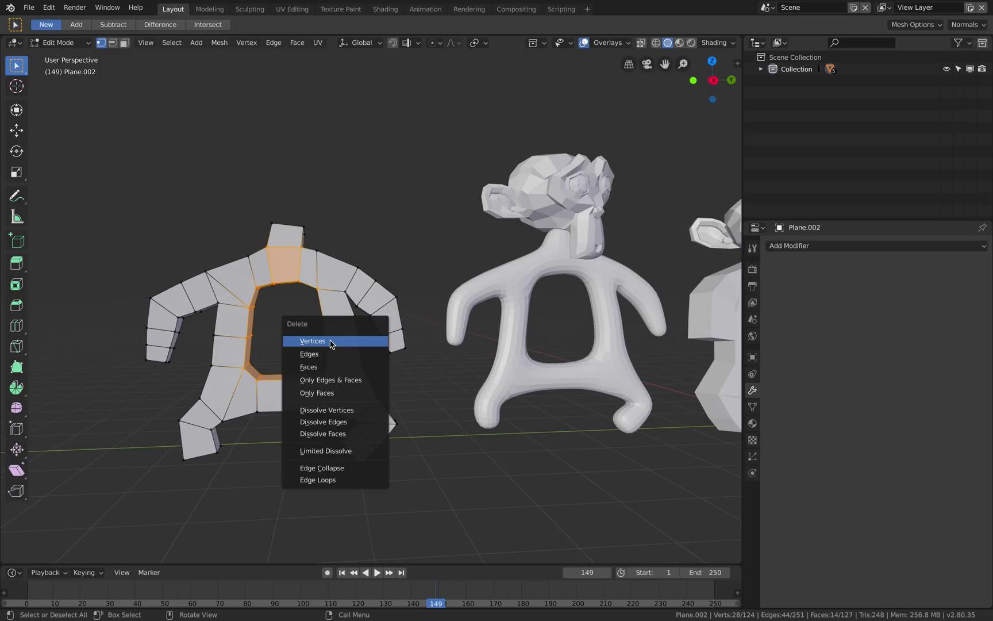
click(329, 340)
middle_drag(329, 340, 274, 351)
key(ctrl+z)
scroll(341, 321, up, 3)
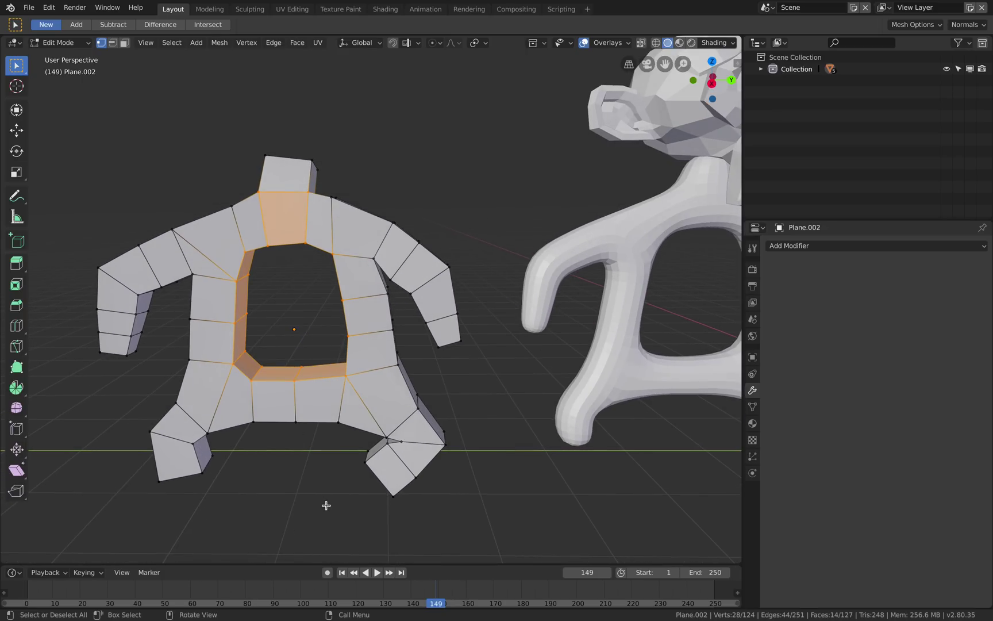
middle_drag(283, 405, 307, 424)
key(Tab)
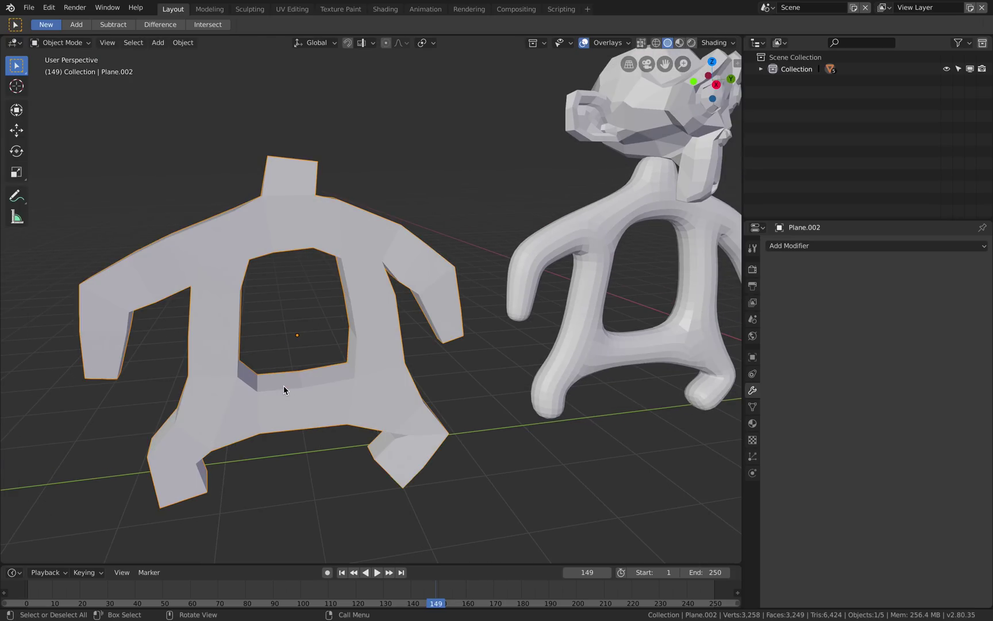
key(Tab)
click(296, 375)
middle_drag(296, 374, 317, 381)
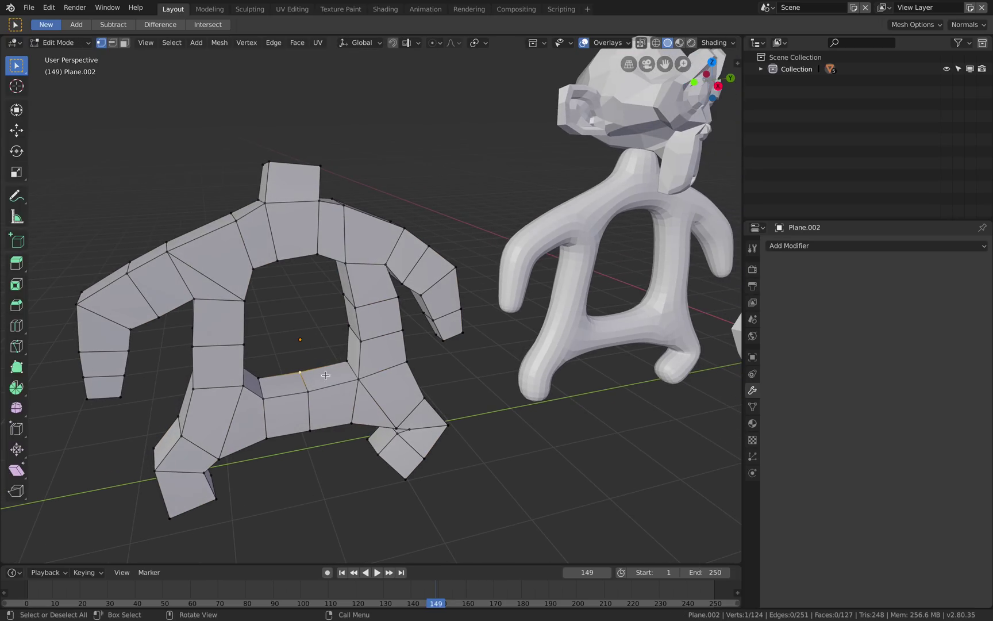
middle_drag(331, 441, 304, 428)
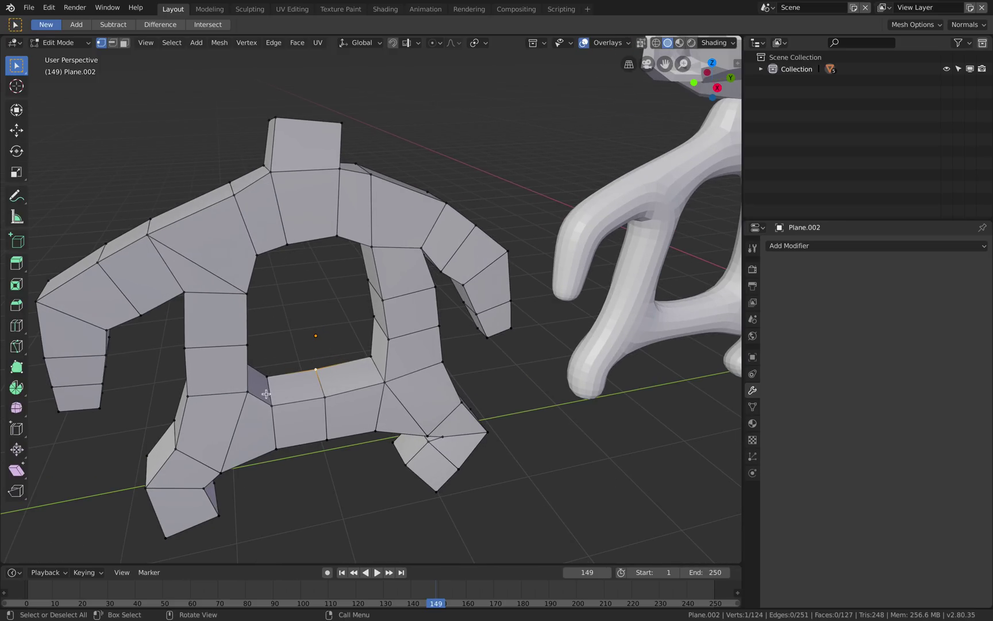
Delete the faces lining the inside of the copied body's torso opening, using face selection, and return to Object Mode
scroll(106, 126, up, 2)
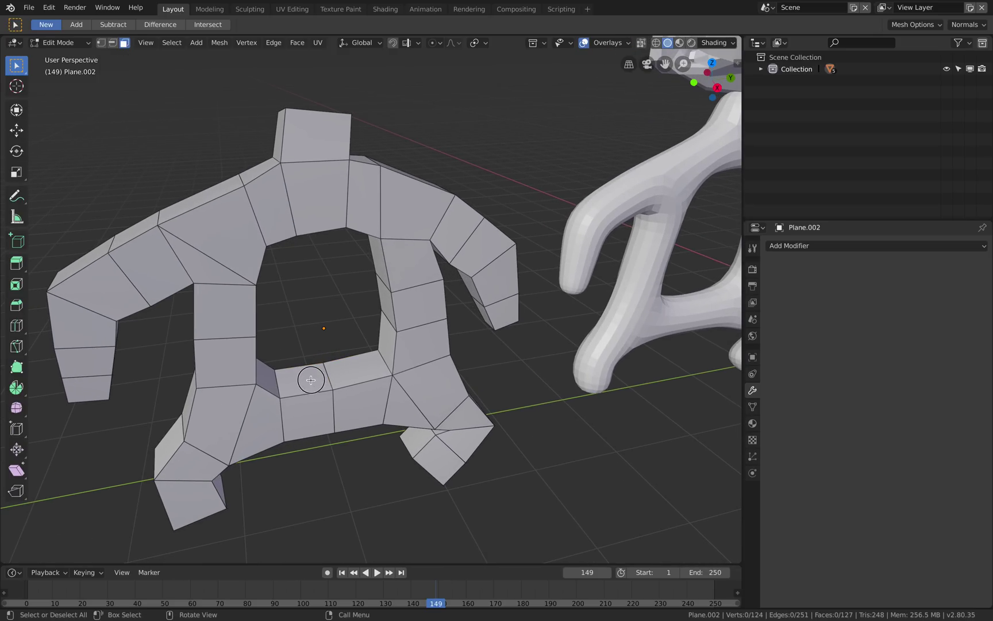
click(348, 370)
middle_drag(348, 370, 391, 342)
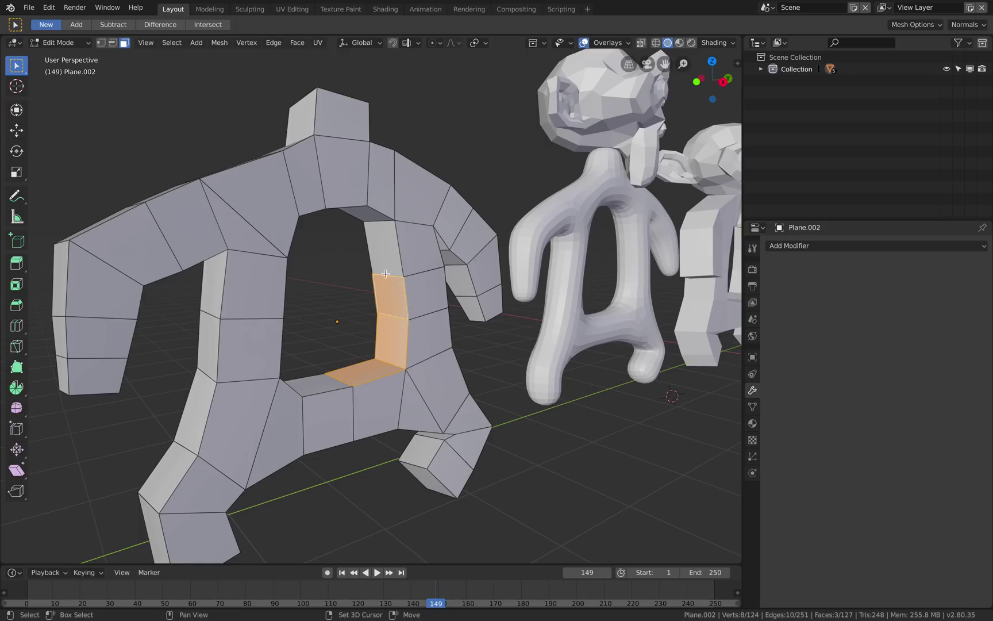
shift+click(383, 253)
middle_drag(384, 253, 317, 221)
shift+click(361, 220)
shift+click(315, 222)
shift+click(289, 232)
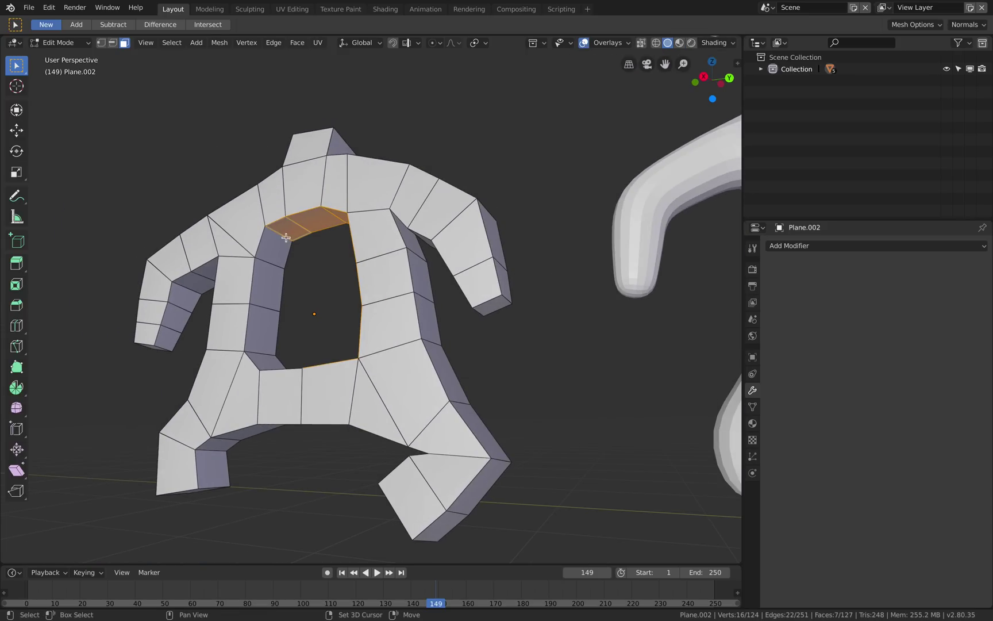
shift+click(274, 253)
shift+click(268, 285)
shift+click(265, 324)
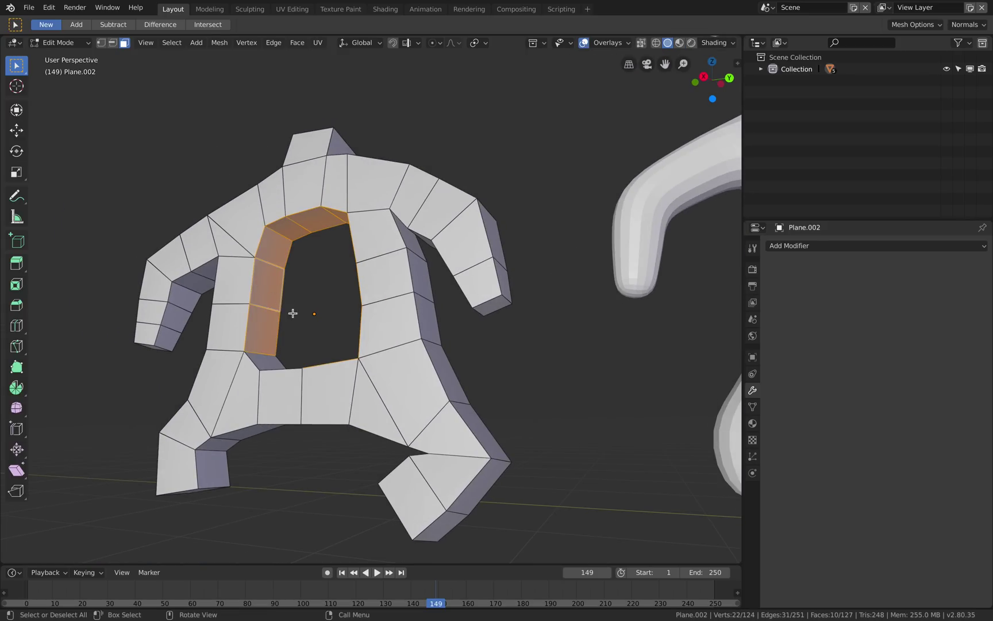
middle_drag(292, 313, 324, 328)
key(x)
click(339, 344)
key(Tab)
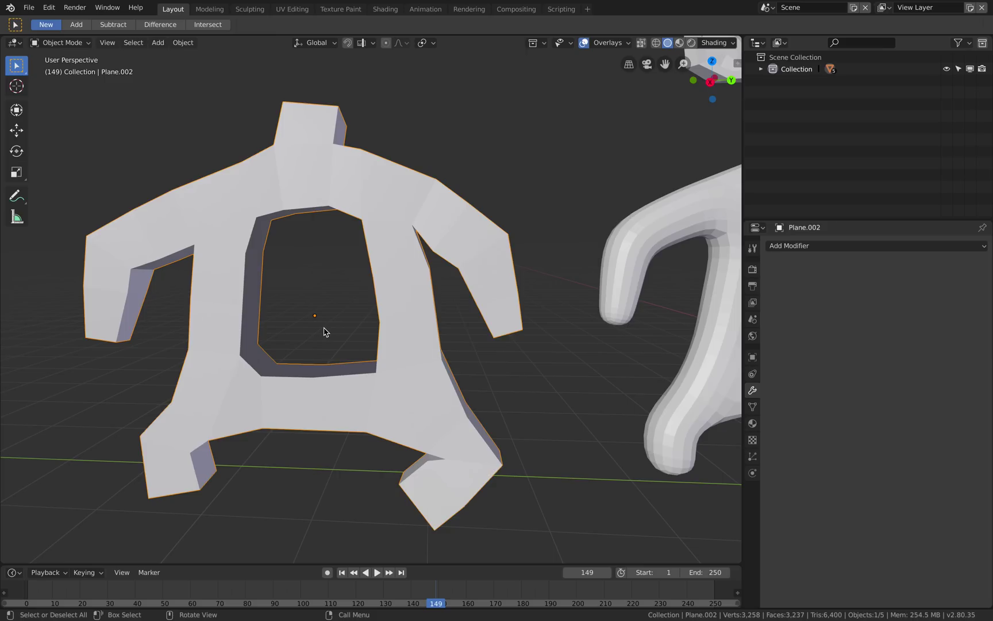
Fill the front and back of the torso opening with new faces from a selection of the whole mesh
key(Tab)
key(a)
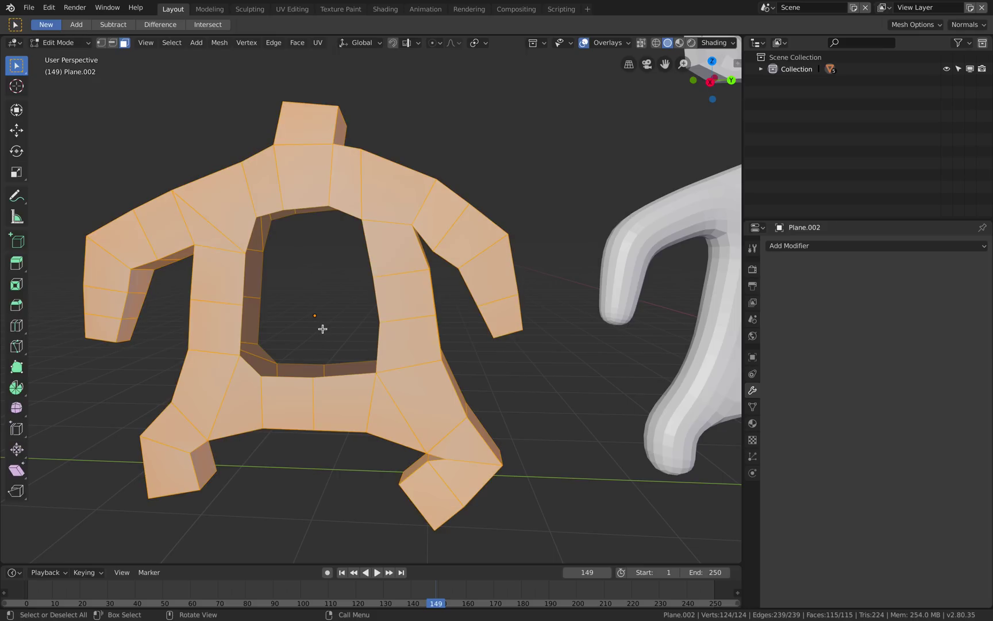
key(f)
middle_drag(322, 329, 396, 268)
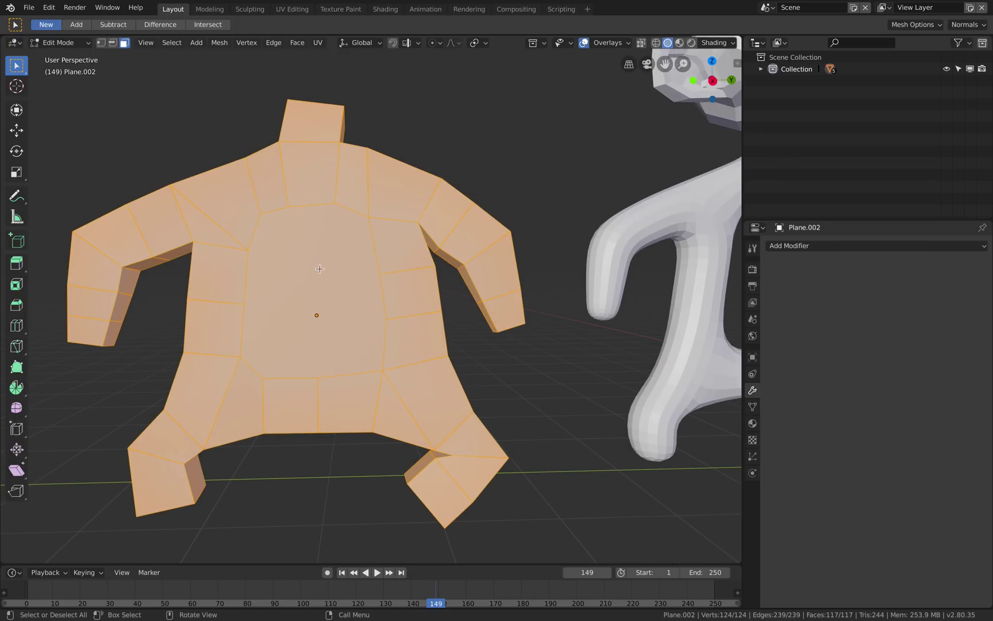
scroll(322, 275, down, 2)
key(alt+a)
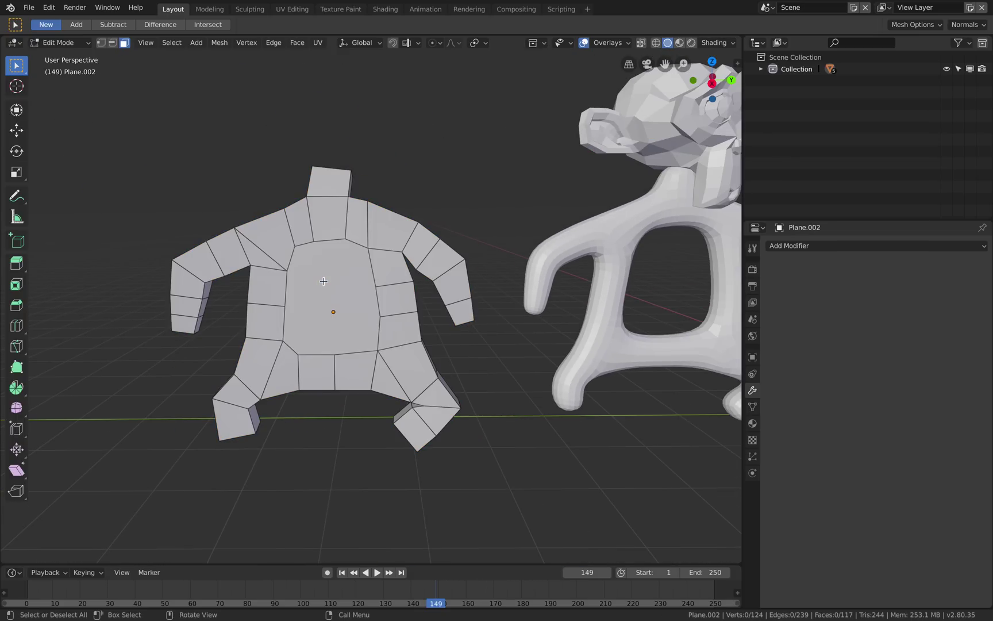
mouse_move(323, 281)
middle_down()
mouse_move(444, 282)
mouse_move(332, 283)
middle_up()
click(331, 282)
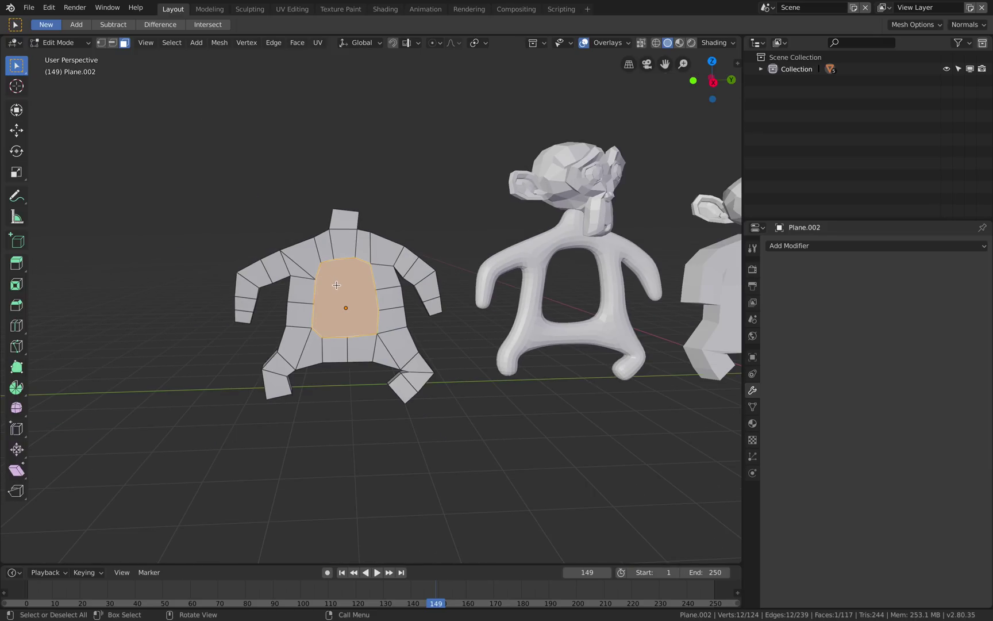
Add a level 2 subdivision surface to the filled body in Object Mode and compare it with its Edit Mode cage
key(Tab)
scroll(339, 291, up, 2)
key(ctrl+2)
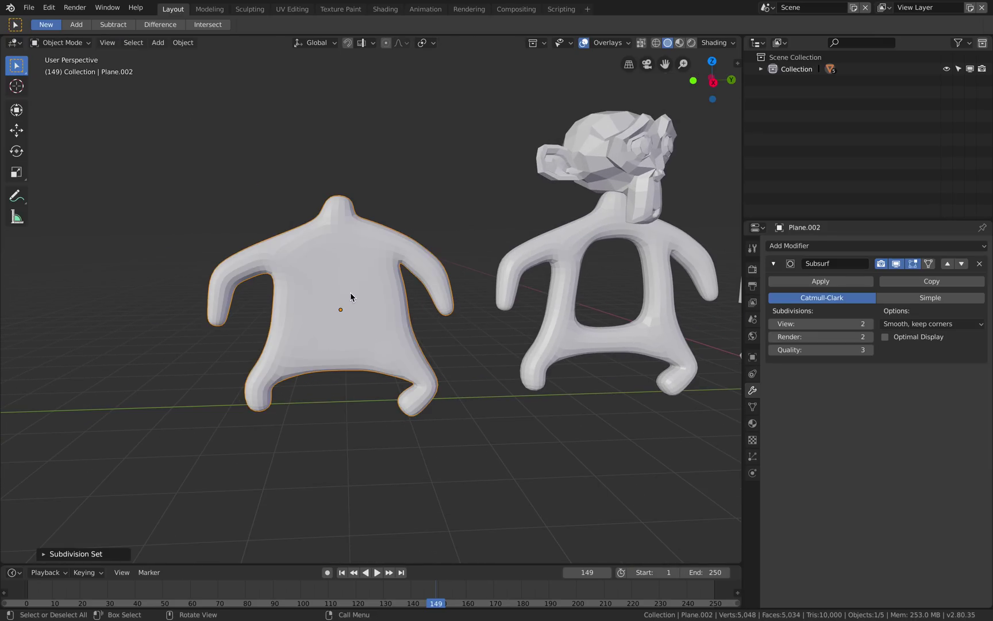
key(Tab)
key(Tab)
key(Tab)
key(Tab)
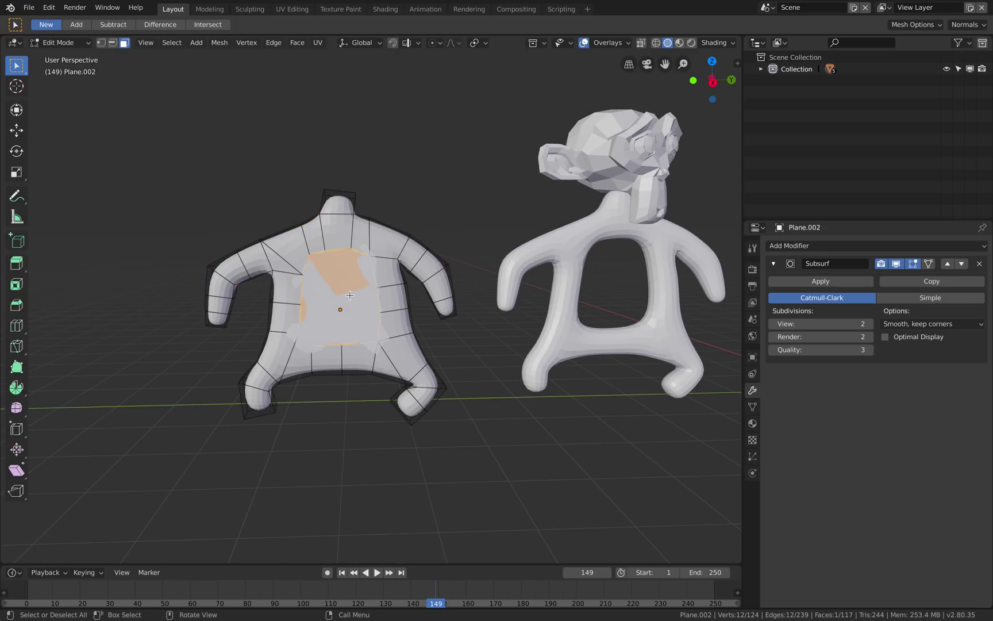
mouse_move(352, 296)
middle_down()
mouse_move(359, 281)
mouse_move(172, 330)
mouse_move(401, 270)
mouse_move(507, 284)
middle_up()
scroll(359, 281, down, 2)
scroll(262, 308, up, 2)
scroll(262, 313, down, 1)
right_click(509, 284)
click(510, 281)
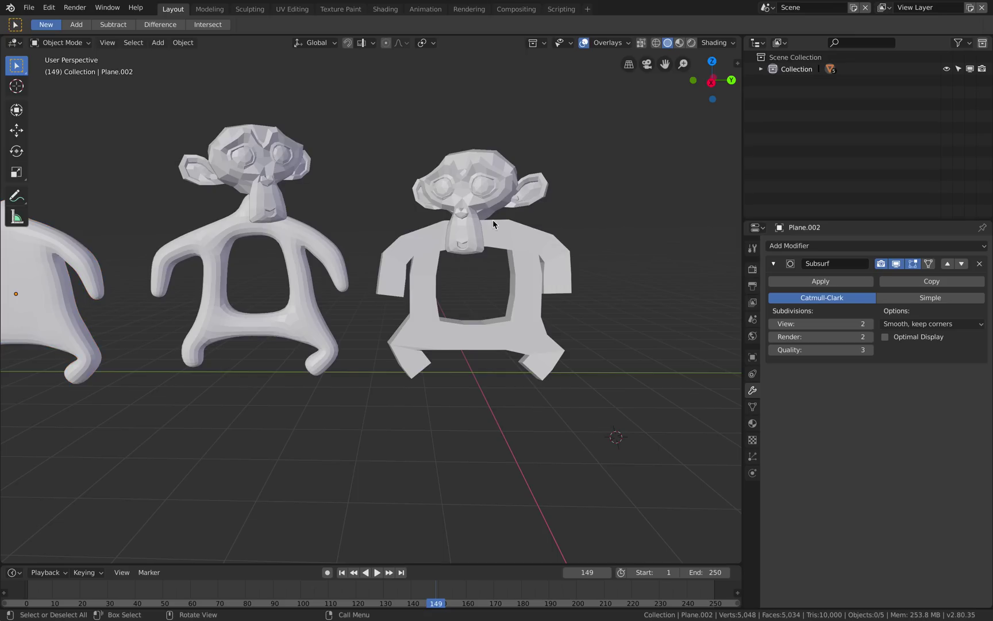
Duplicate the middle character's monkey head and move the copy above the filled body
middle_drag(493, 220, 397, 284)
scroll(251, 292, up, 2)
right_click(421, 151)
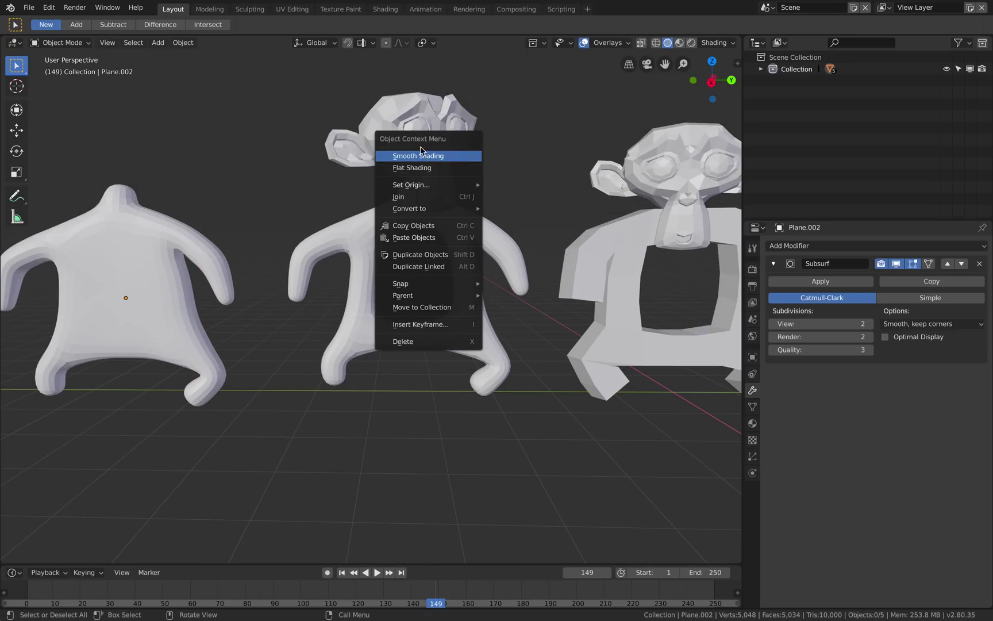
click(436, 111)
key(shift+d)
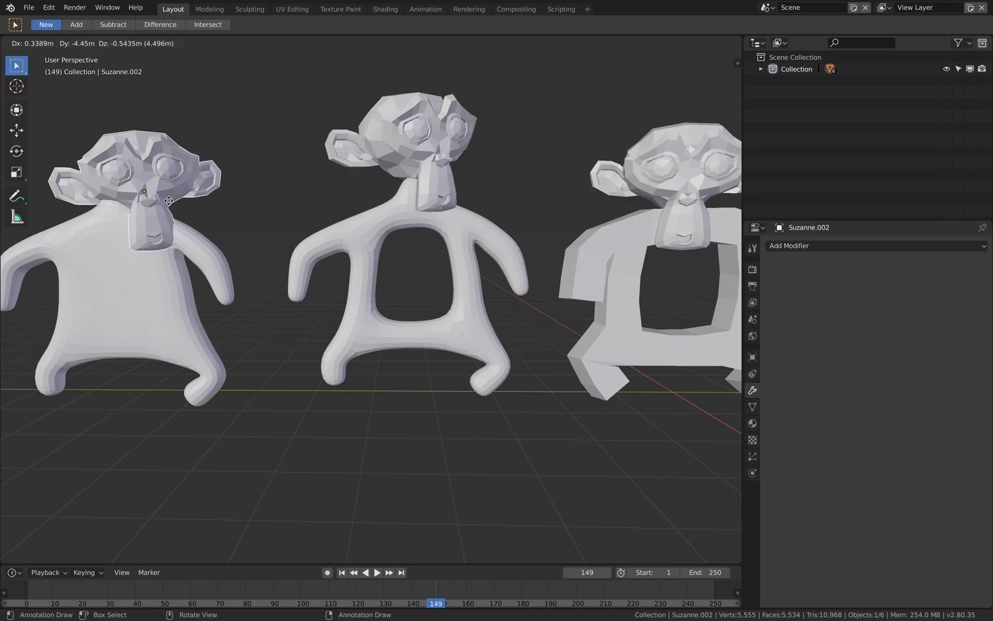
click(158, 174)
Trackball-rotate the copied monkey head to face forward and seat it on the filled body's neck
key(r)
key(r)
click(219, 165)
key(g)
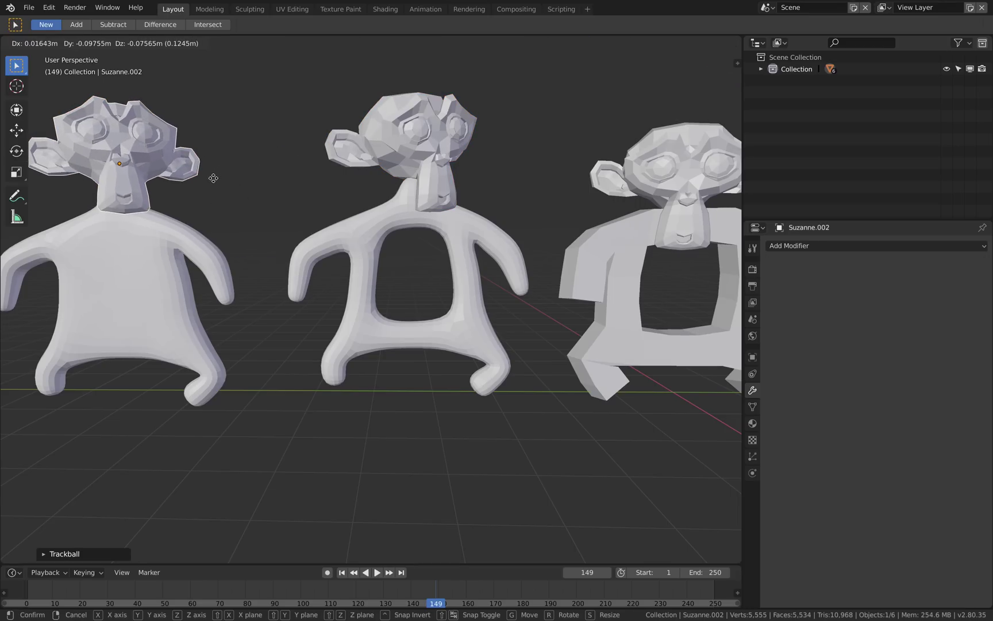
click(213, 188)
Widen the 3D viewport to frame all three characters, and switch to Blender 2.79 to compare its figure
scroll(214, 188, down, 1)
shift+middle_drag(322, 205, 322, 219)
scroll(400, 282, down, 1)
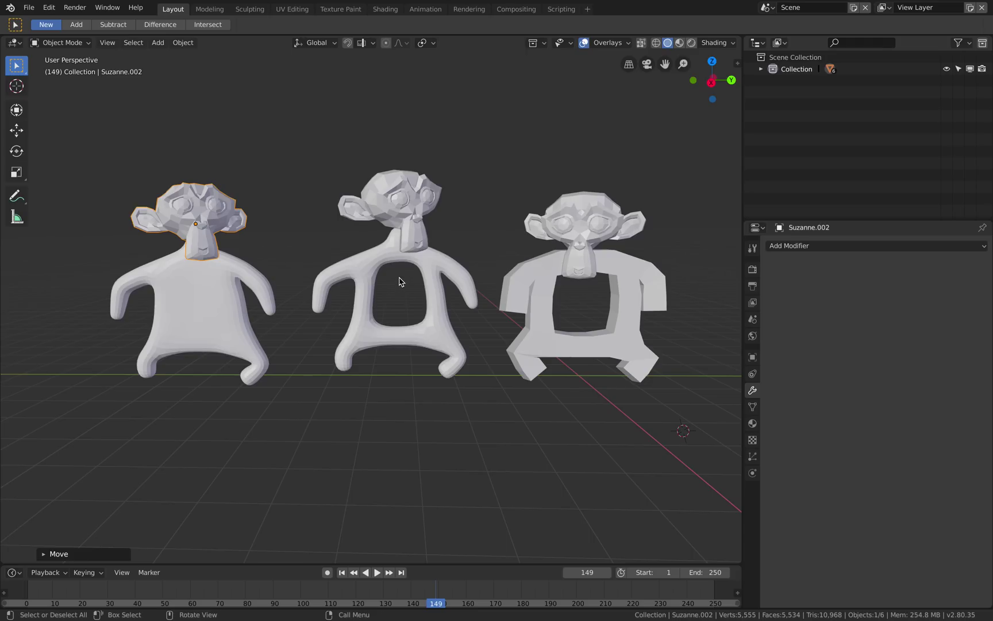
scroll(371, 296, up, 1)
shift+middle_drag(374, 297, 382, 292)
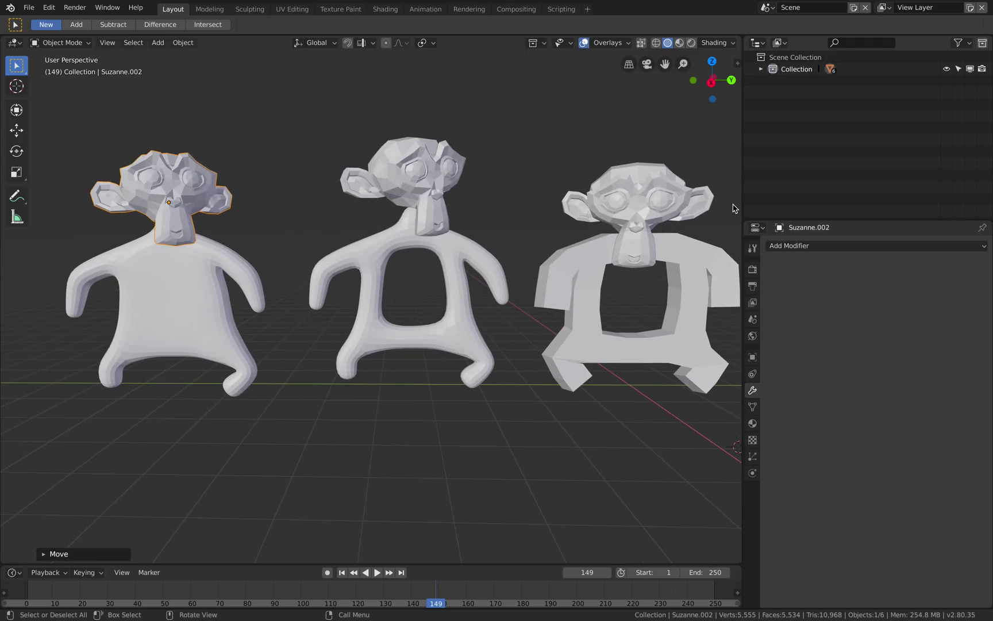
drag(742, 199, 809, 199)
scroll(452, 290, down, 1)
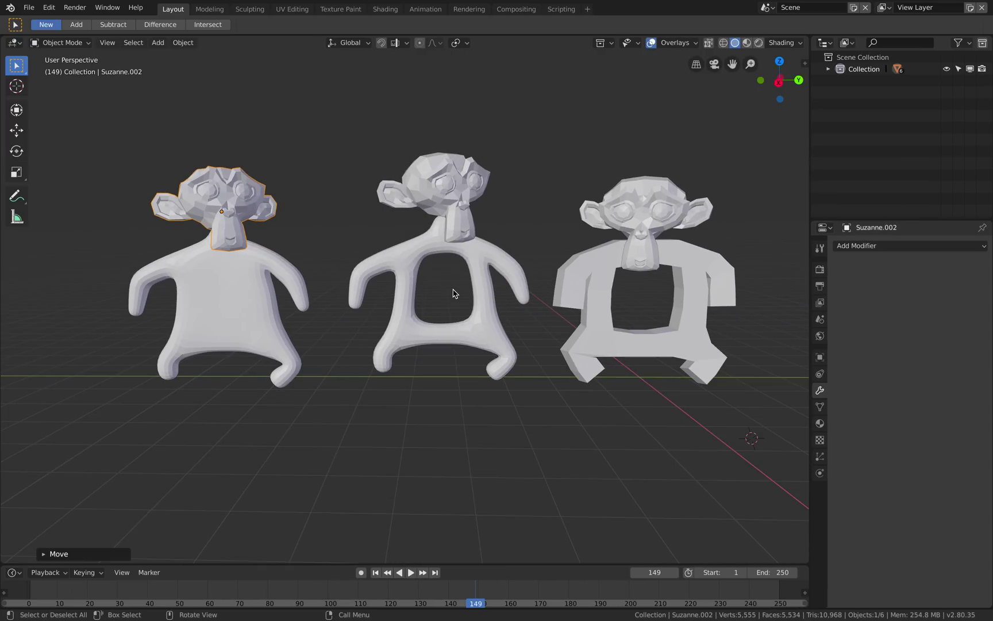
shift+middle_drag(452, 291, 389, 311)
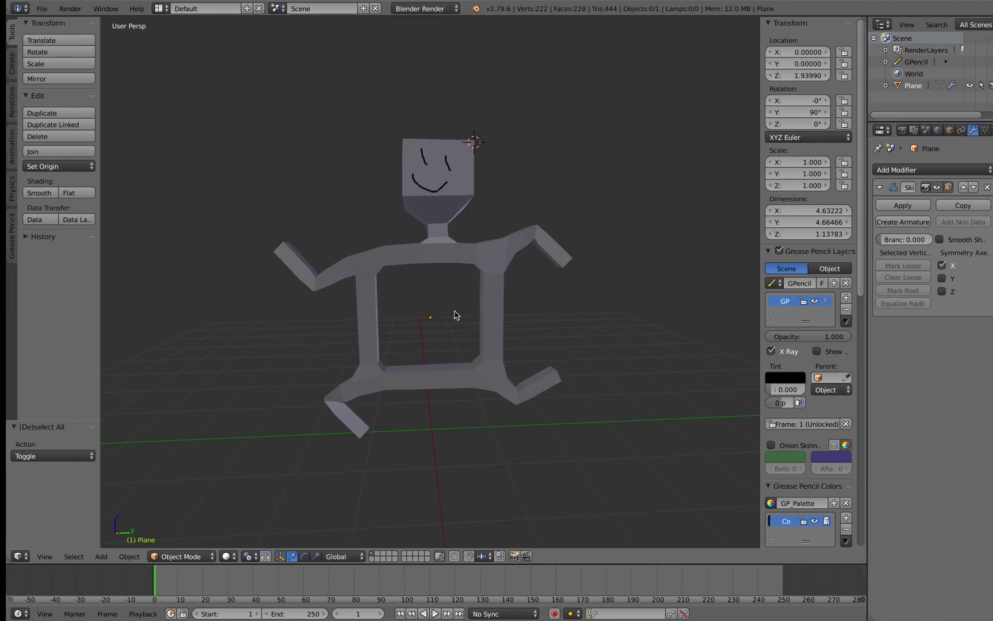
middle_drag(454, 315, 466, 259)
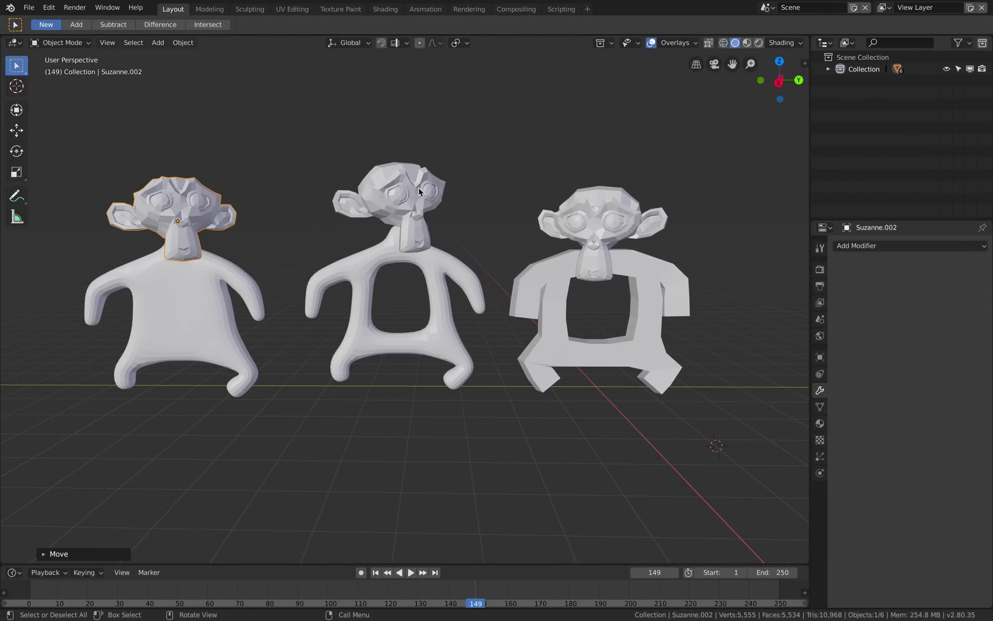
Trackball-rotate the middle character's monkey head to face more forward and move it onto the centre of its neck
click(389, 187)
key(r)
key(r)
click(398, 188)
key(g)
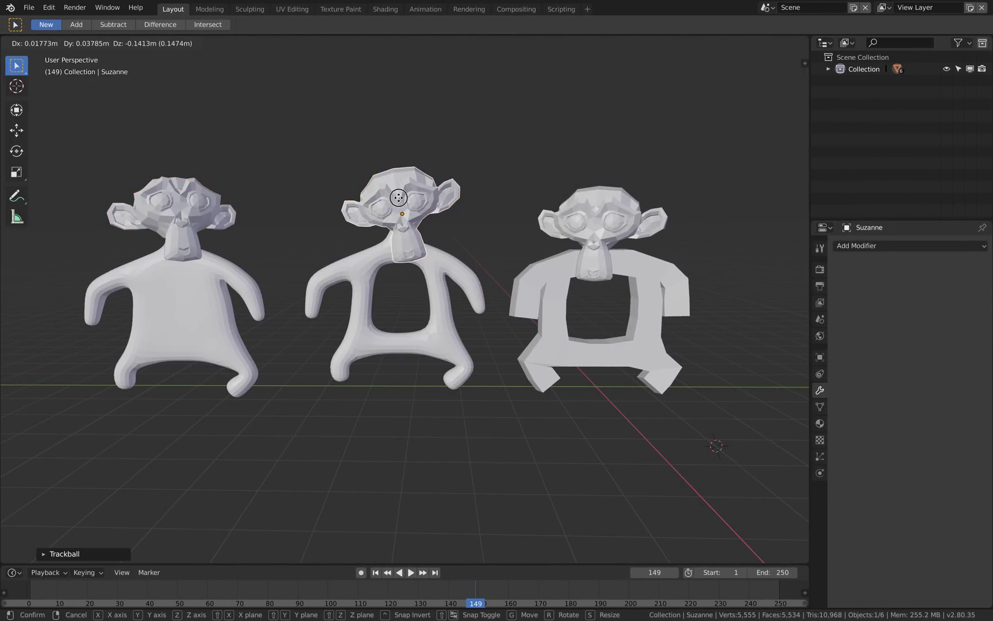
click(401, 194)
key(r)
click(414, 191)
key(r)
key(r)
click(415, 193)
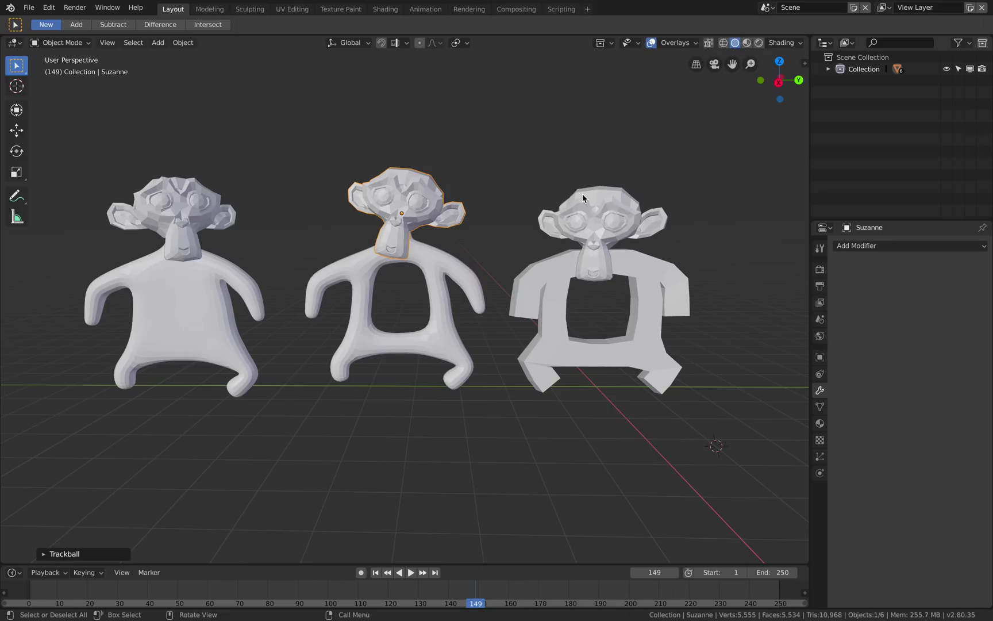
Move the unsmoothed character's monkey head closer to its shoulders and adjust its facing direction with trackball rotation
click(587, 196)
key(g)
click(632, 218)
key(r)
key(r)
click(634, 223)
key(g)
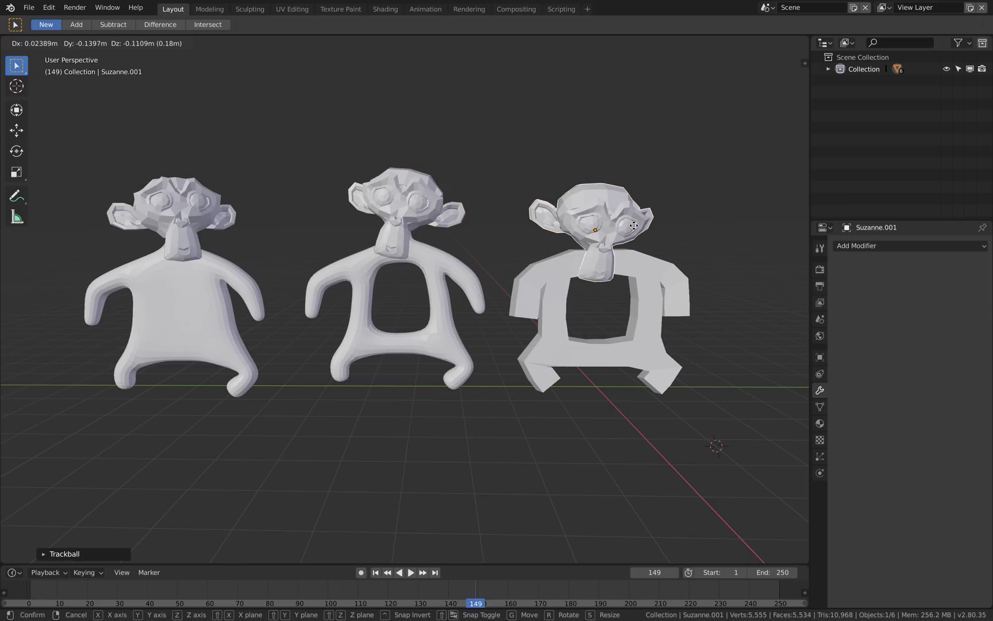
click(636, 222)
key(r)
key(r)
click(501, 280)
Duplicate the unsmoothed skinned body and place the copy in the empty space beside the row of characters
scroll(501, 280, up, 1)
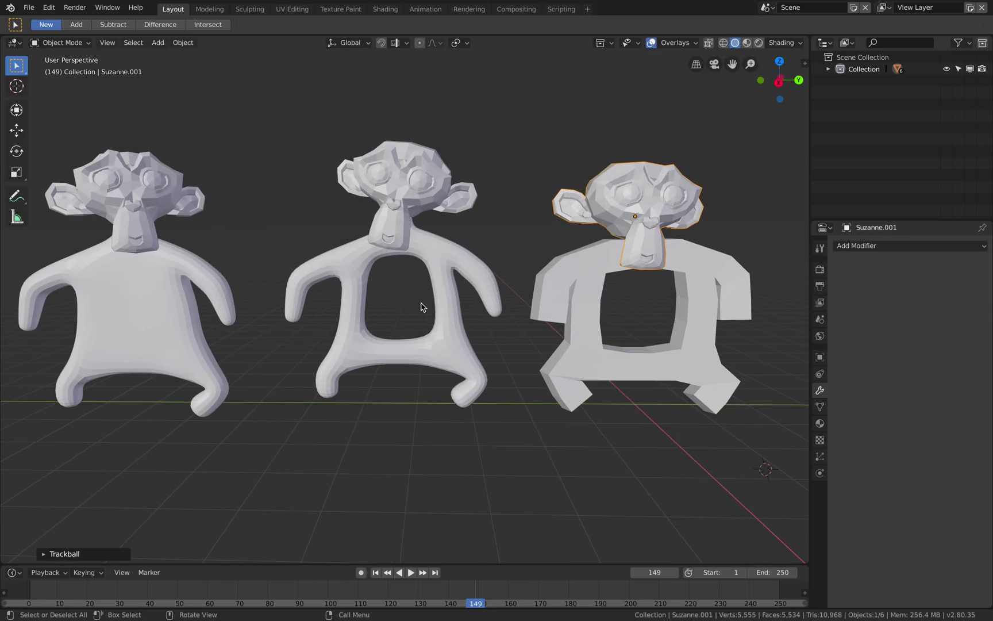
scroll(425, 306, down, 1)
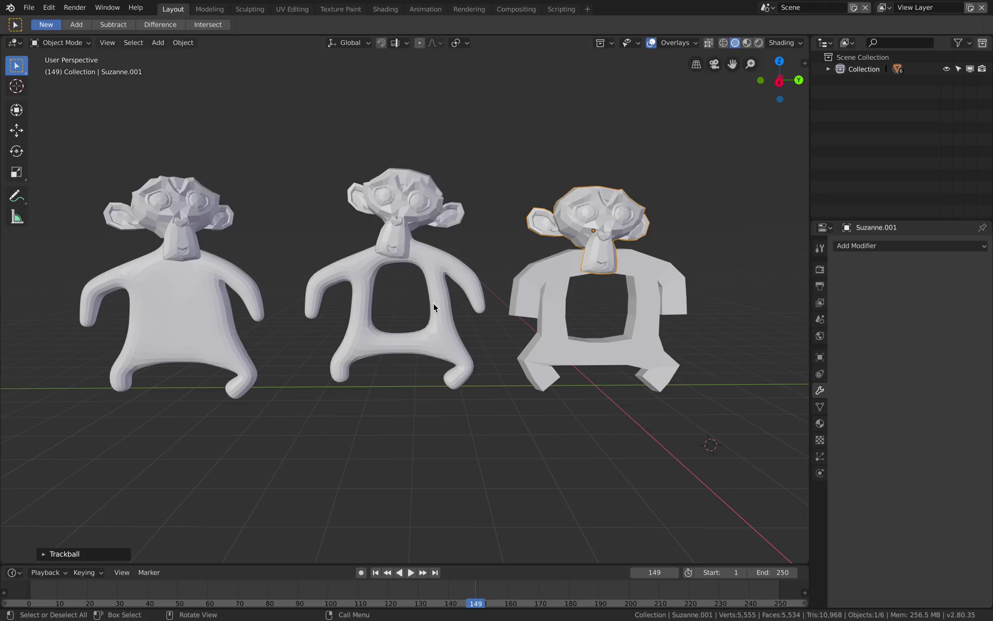
middle_drag(380, 289, 399, 303)
scroll(418, 322, down, 1)
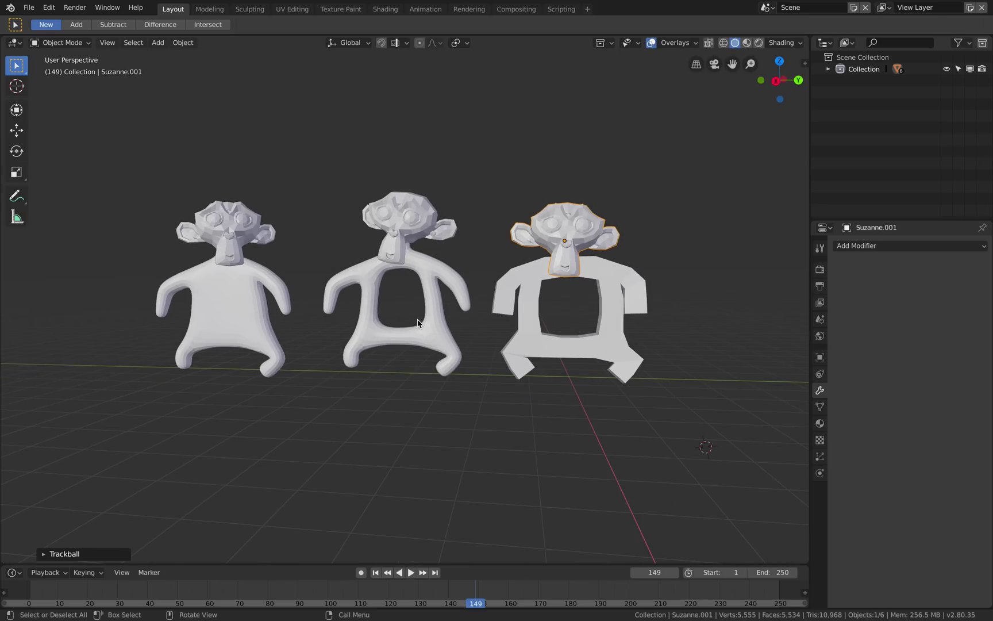
click(499, 315)
scroll(529, 302, down, 1)
shift+middle_drag(529, 302, 347, 272)
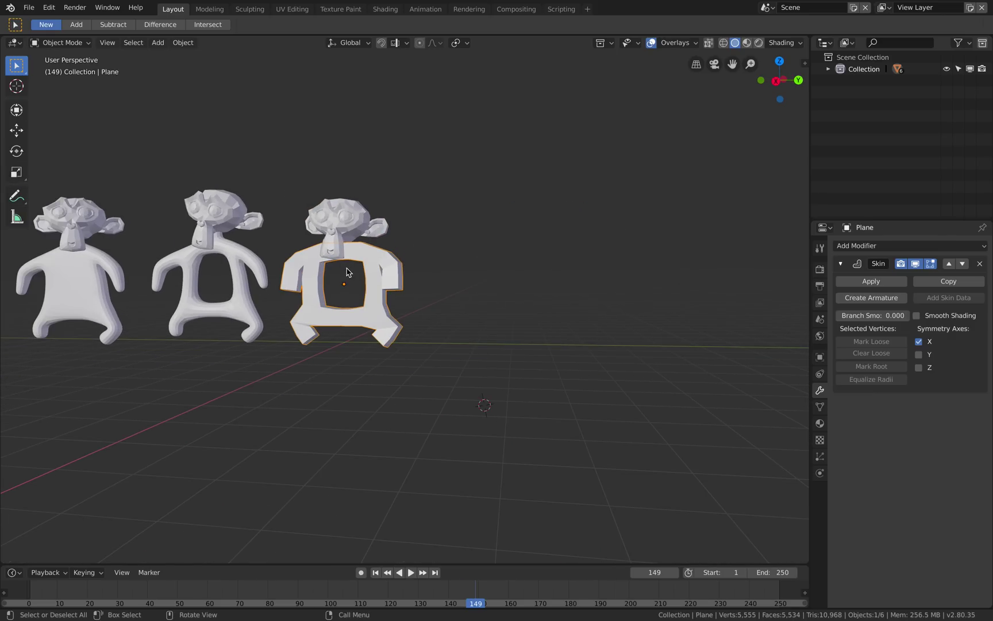
key(shift+d)
click(550, 270)
middle_drag(550, 270, 478, 297)
key(r)
key(r)
right_click(451, 298)
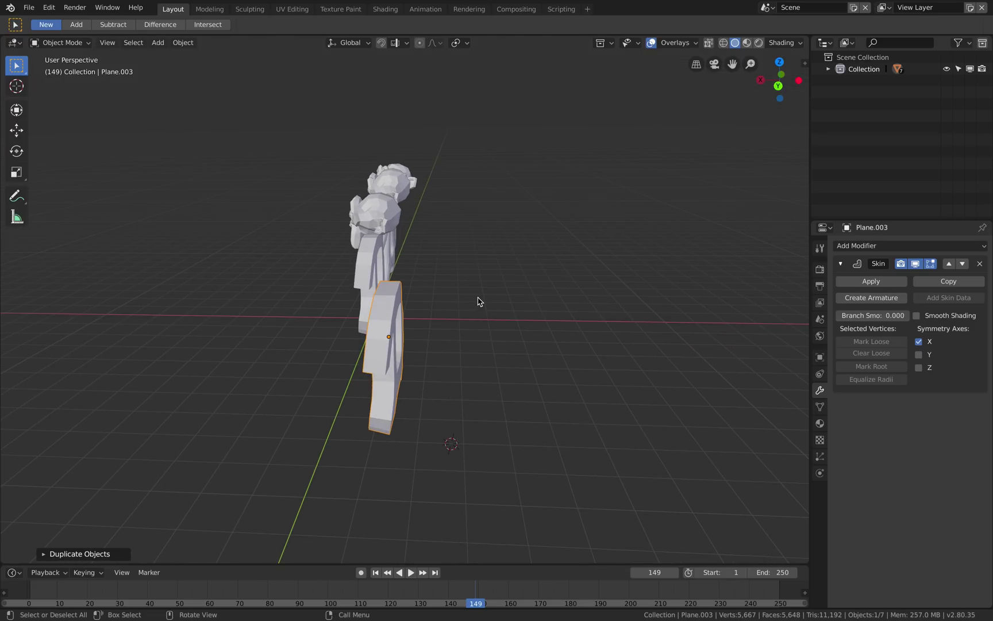
Rotate the duplicated body 90 degrees around the global Y axis so it lies flat
key(r)
text(y)
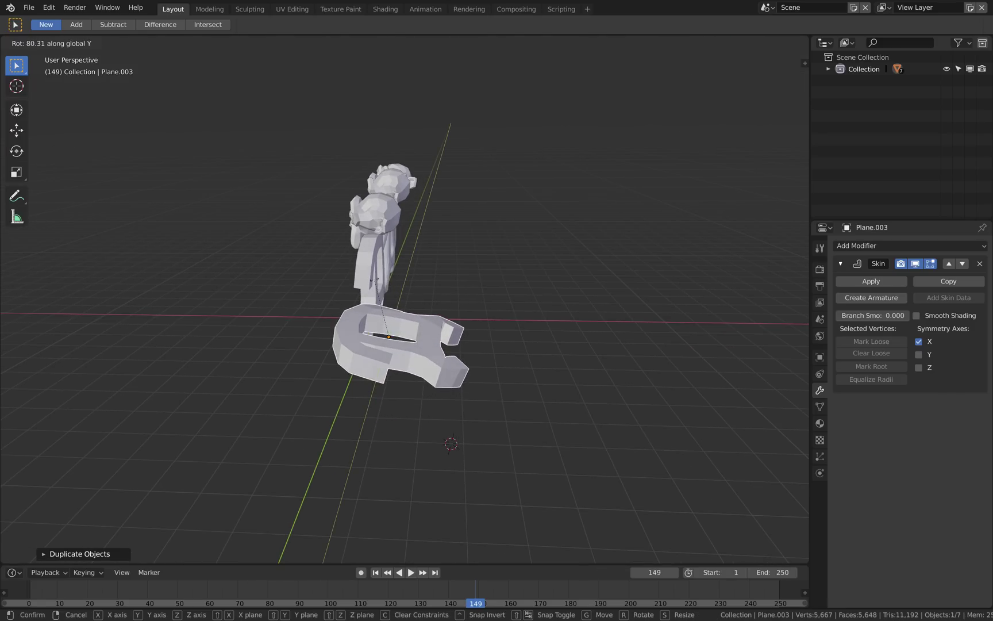
text(90)
key(Return)
Enter Edit Mode on the flat body copy, turn on X-Ray and select its whole mesh
middle_drag(418, 282, 523, 348)
key(Tab)
scroll(519, 334, up, 3)
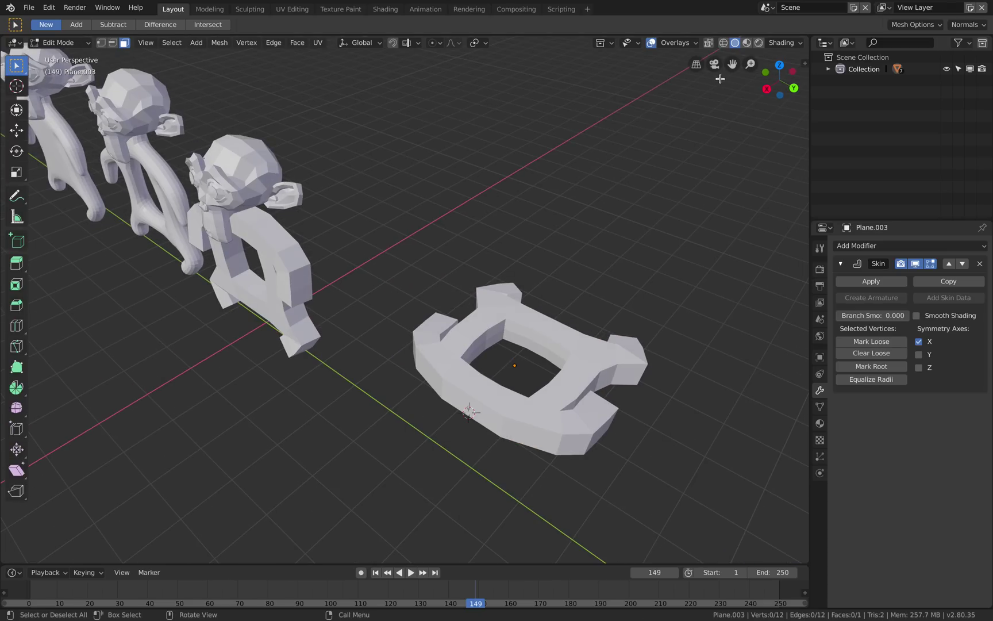
click(723, 44)
click(735, 44)
click(708, 43)
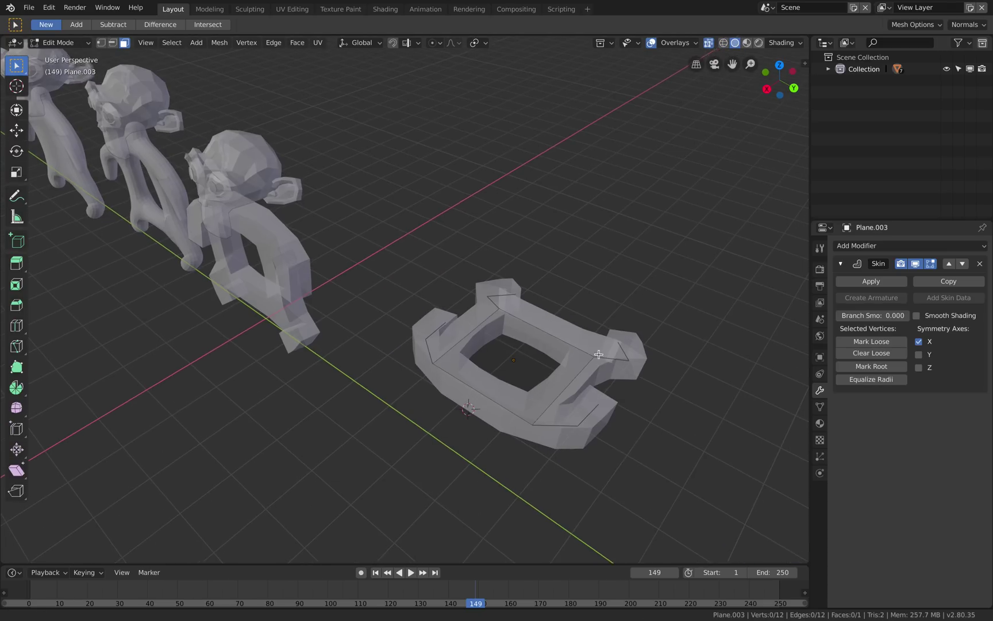
shift+middle_drag(592, 402, 577, 341)
key(a)
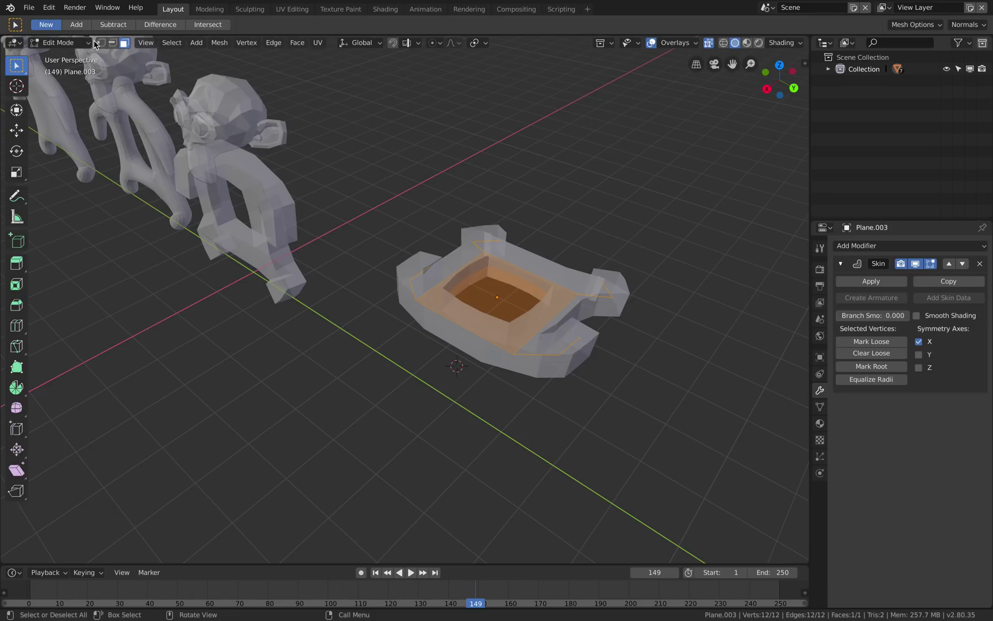
In vertex selection mode, bend the arm farthest from the upright characters downward by moving its hand and elbow vertices
click(581, 338)
key(g)
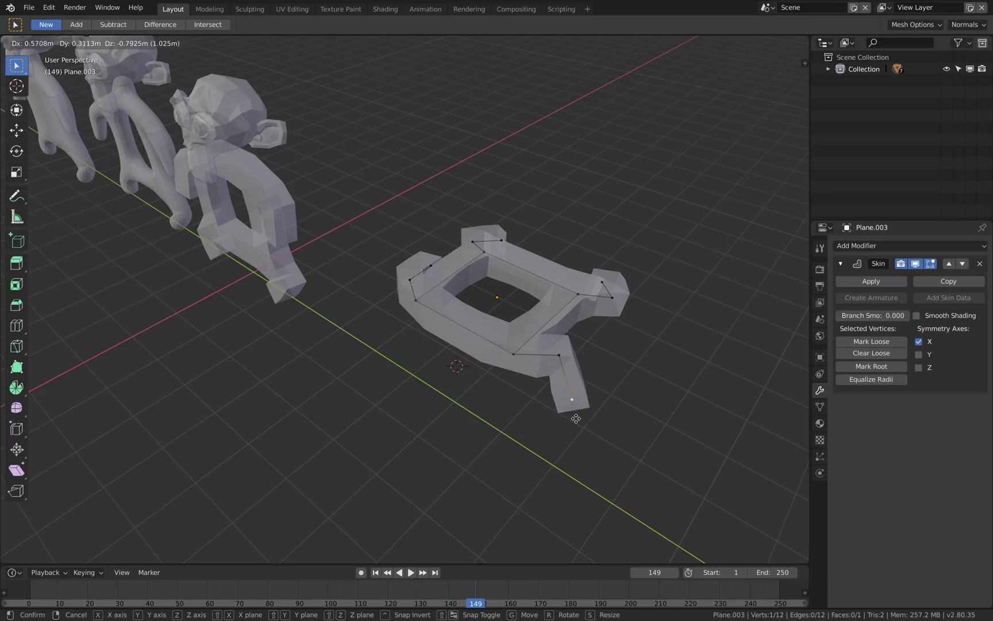
click(576, 415)
click(559, 355)
key(g)
click(562, 377)
click(556, 427)
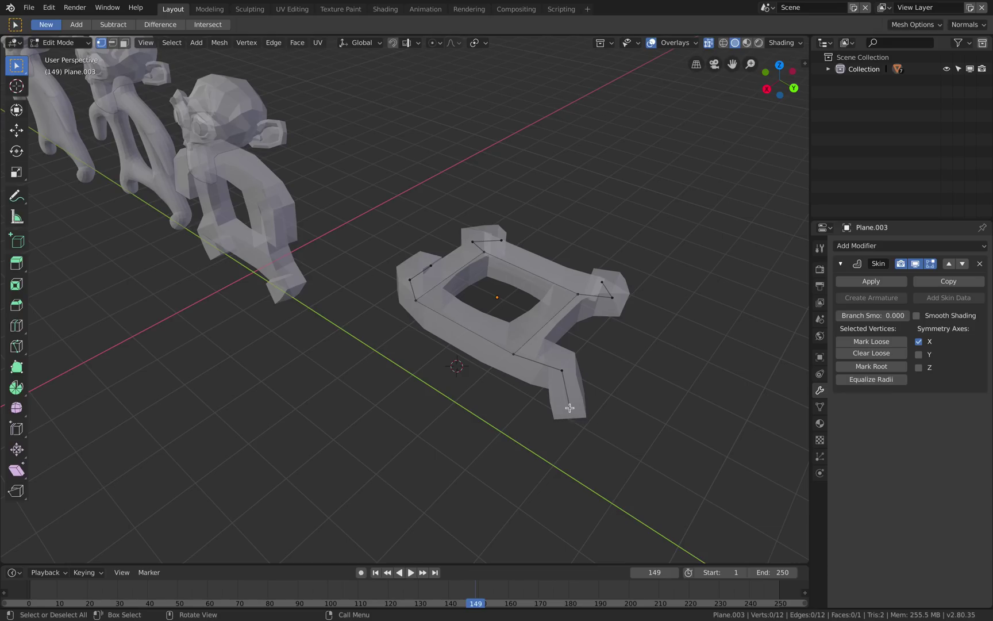
Try circle-selecting vertices of the limbs on the side nearest the upright characters
middle_drag(559, 410, 517, 380)
scroll(519, 401, up, 5)
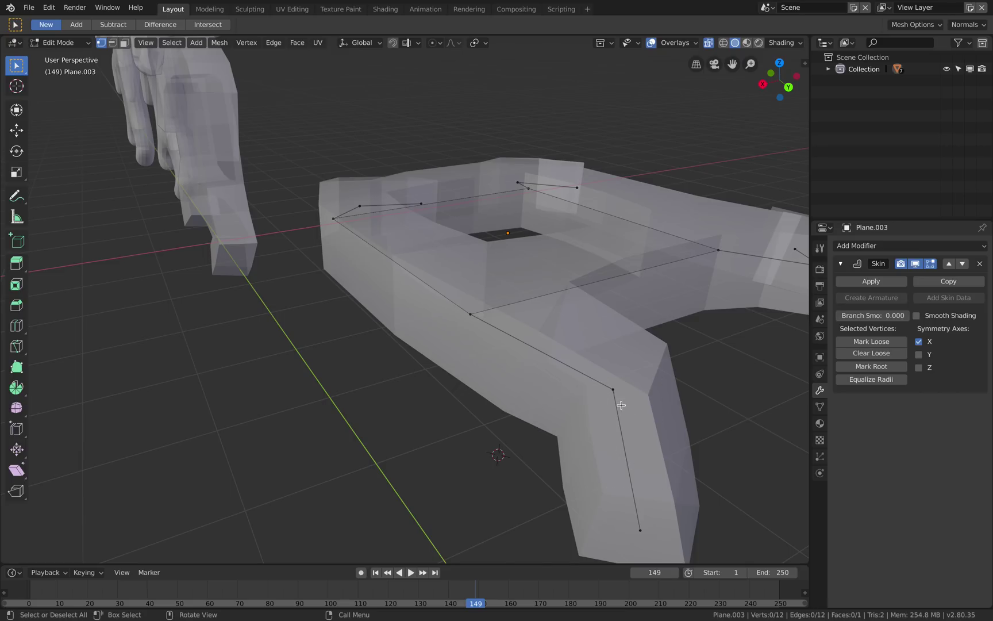
scroll(621, 404, down, 5)
middle_drag(270, 193, 368, 207)
key(c)
drag(487, 304, 447, 250)
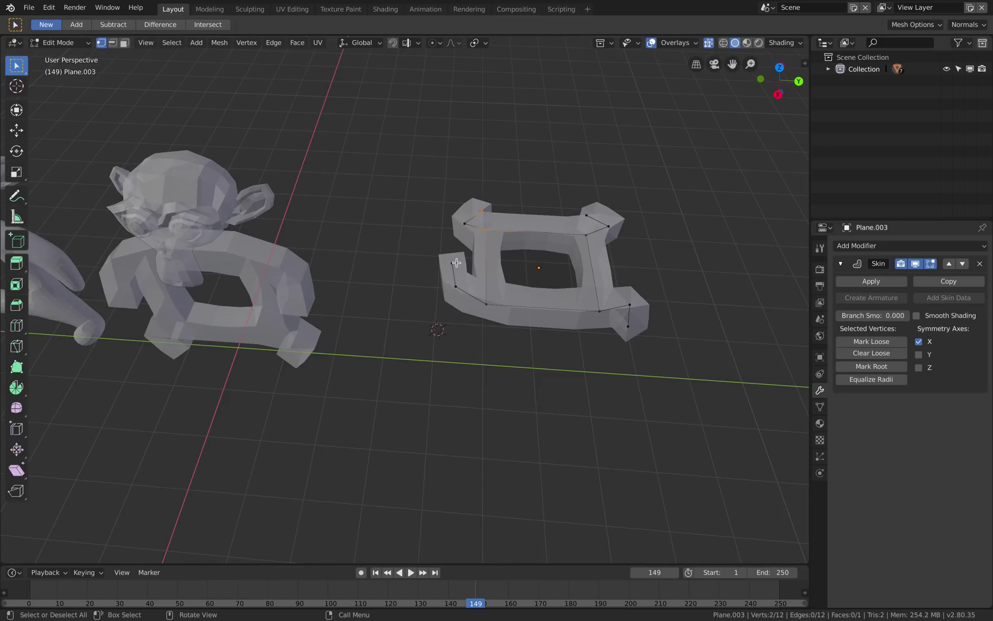
Pull the hand and elbow vertices of the arm nearest the upright characters downward and outward
click(453, 262)
key(g)
click(432, 338)
click(457, 285)
key(g)
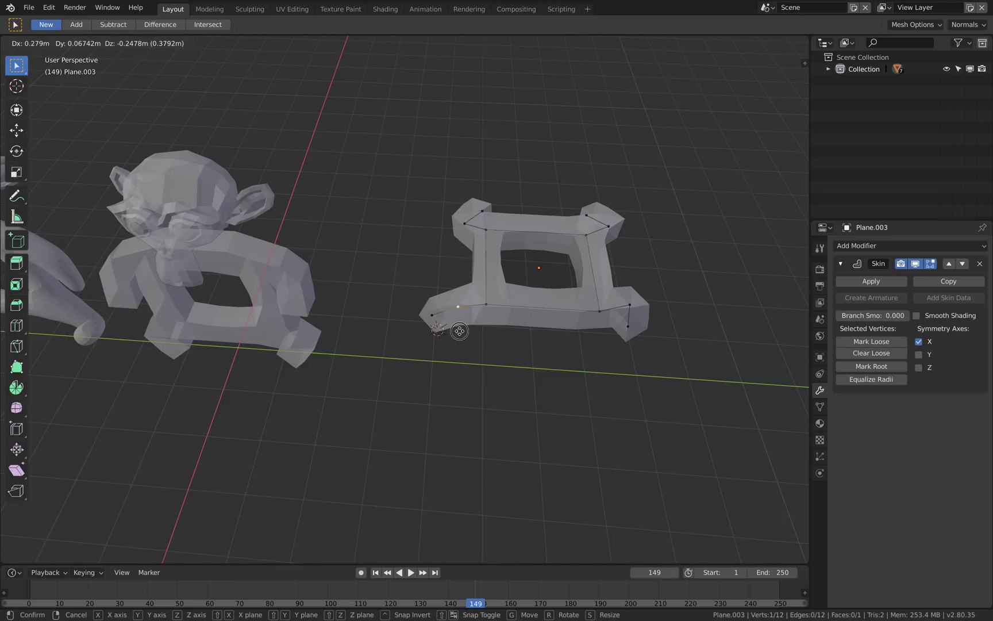
click(459, 331)
click(484, 307)
click(456, 306)
key(g)
click(453, 297)
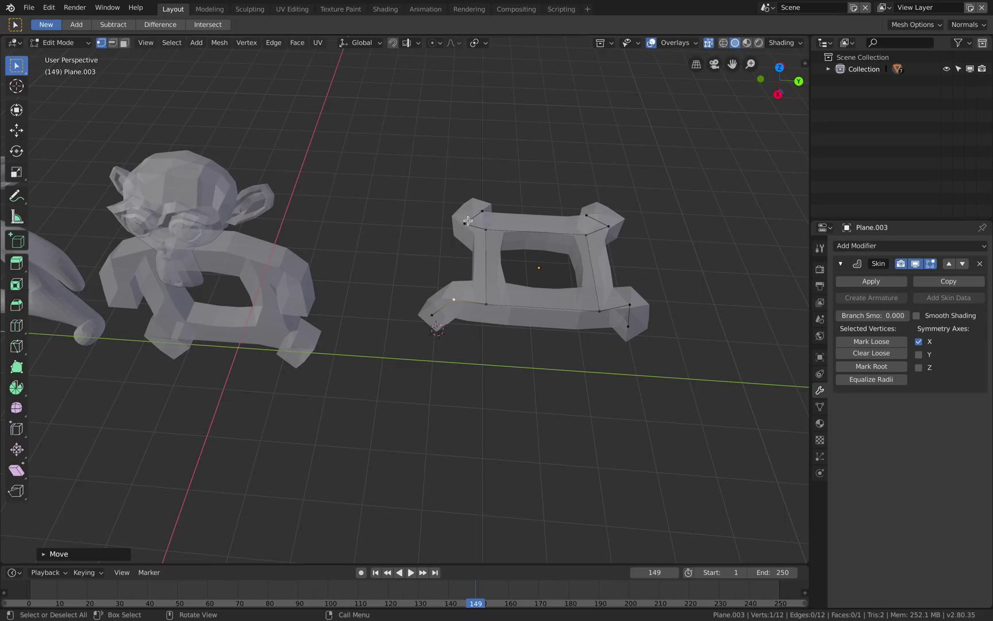
Move the knee and foot vertices of the leg nearest the upright characters down and outward
click(468, 220)
key(g)
click(458, 254)
click(479, 212)
key(g)
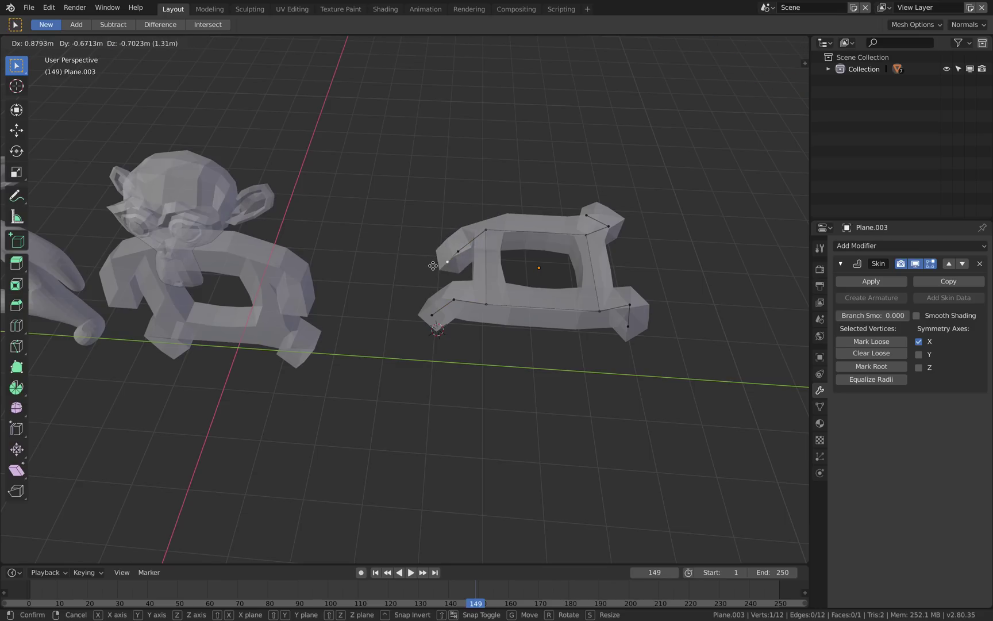
click(437, 268)
Lower the foot vertex of the leg farthest from the upright characters and bend its knee forward under the body
middle_drag(569, 246, 531, 224)
click(581, 254)
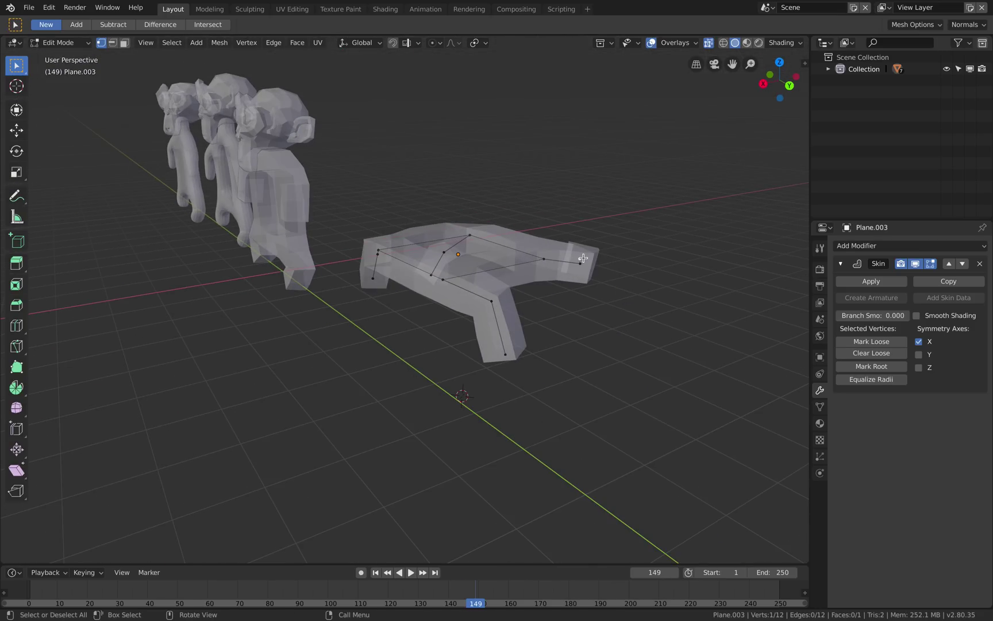
key(g)
click(589, 323)
click(579, 262)
key(g)
click(560, 306)
middle_drag(559, 306, 528, 297)
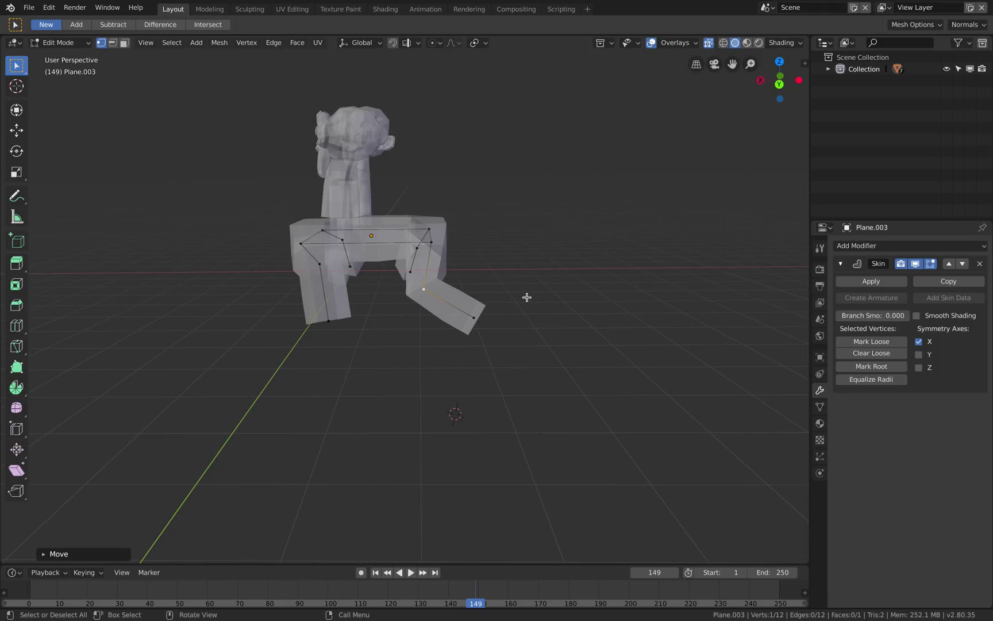
key(g)
click(496, 300)
Examine the four posed limbs from several angles and compare the mesh in Object Mode and Edit Mode
click(475, 316)
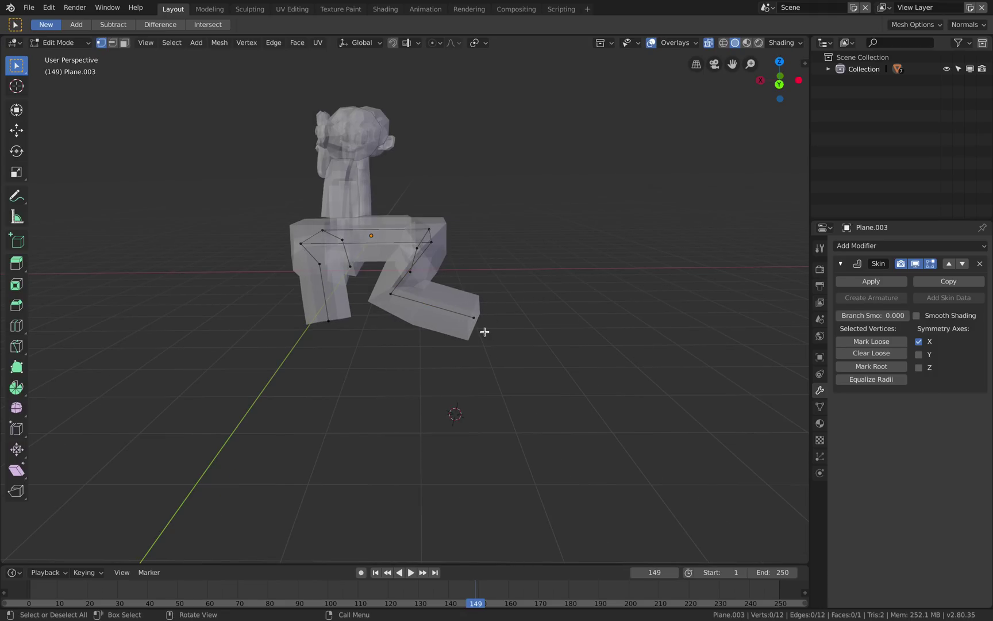
scroll(506, 319, up, 3)
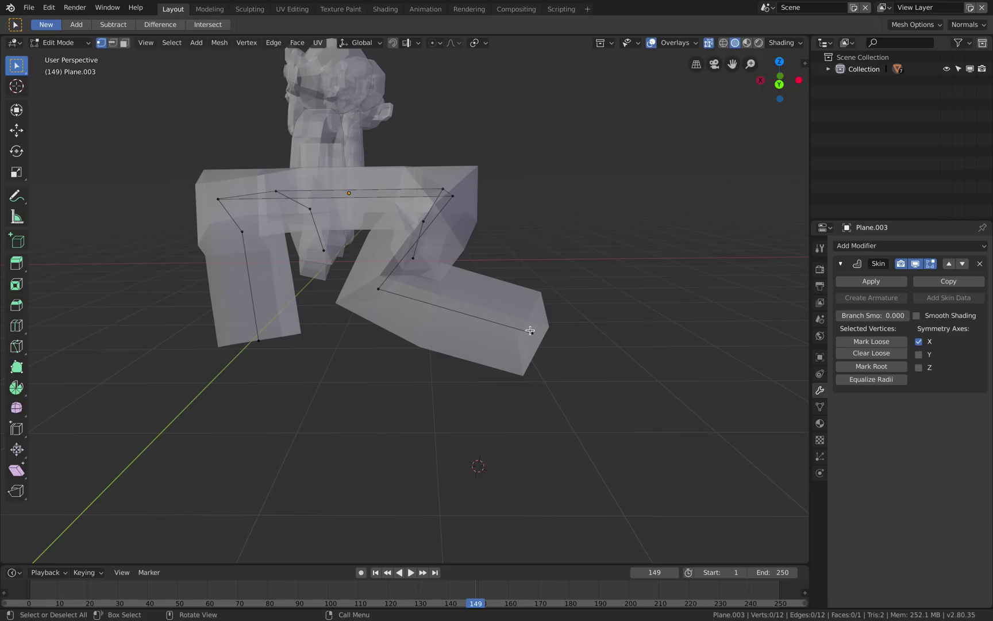
key(c)
key(Escape)
drag(191, 209, 304, 346)
key(a)
key(alt+a)
scroll(550, 361, down, 4)
middle_drag(550, 362, 475, 223)
scroll(514, 339, up, 4)
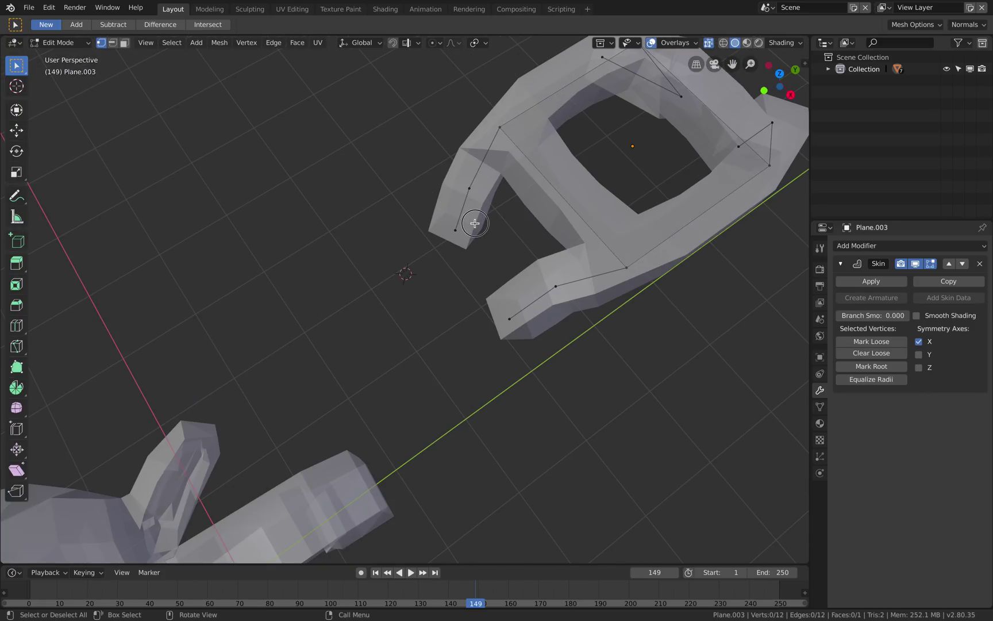
scroll(462, 287, down, 6)
key(Tab)
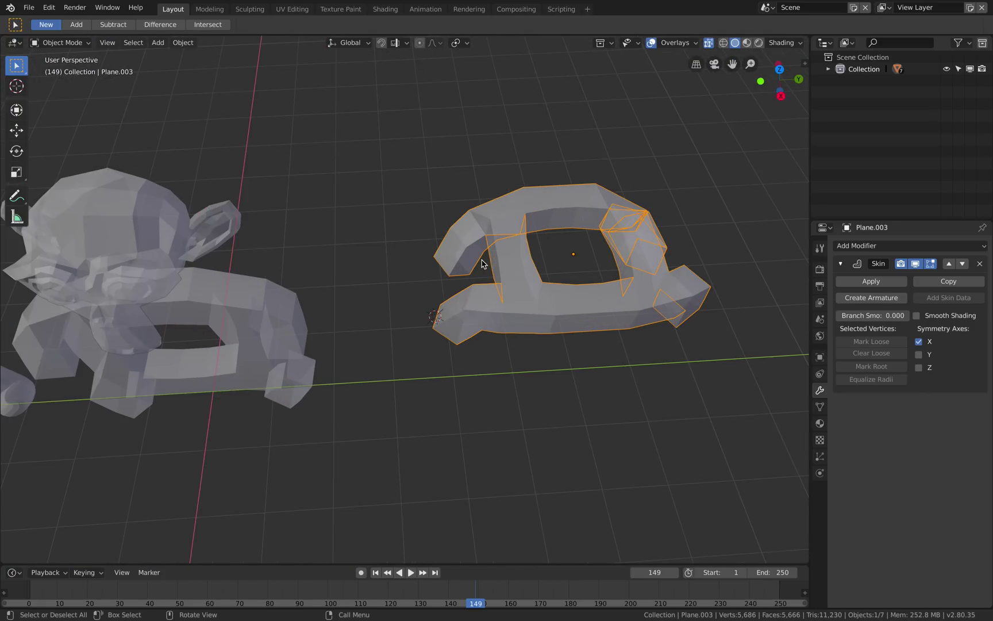
key(Tab)
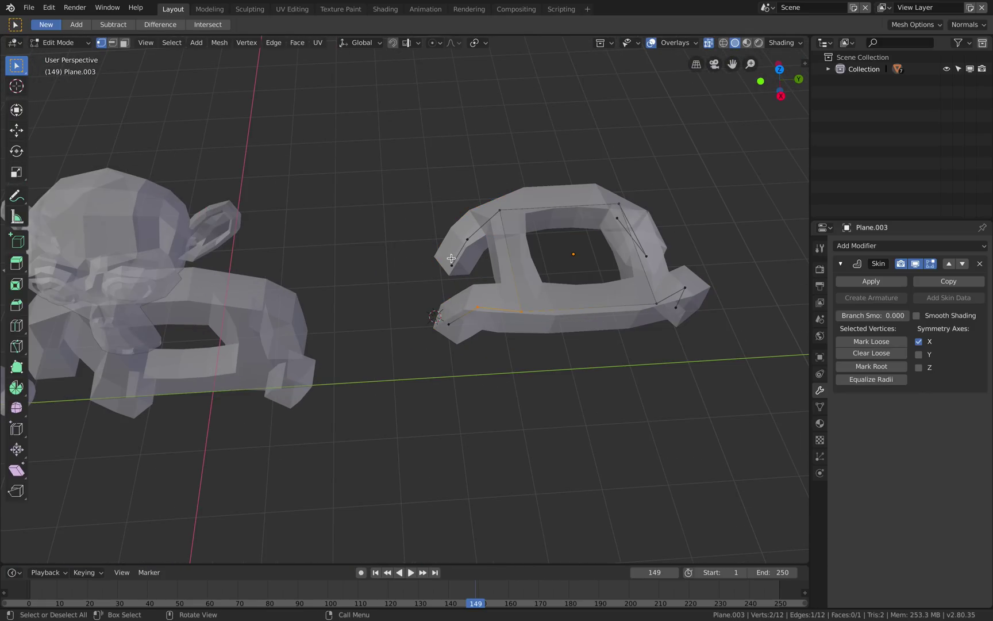
Extend the leg nearest the upright characters by repositioning its foot vertex and then its knee vertex
key(g)
click(437, 293)
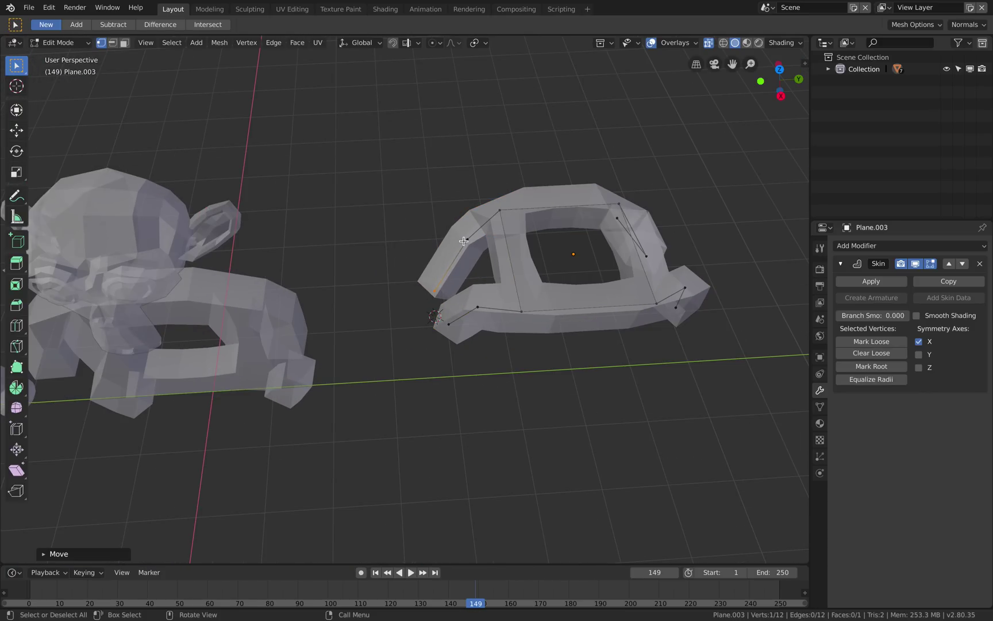
click(466, 240)
key(g)
click(438, 236)
Straighten the leg farthest from the upright characters by raising its knee vertex and lowering its foot vertex
middle_drag(513, 242, 504, 269)
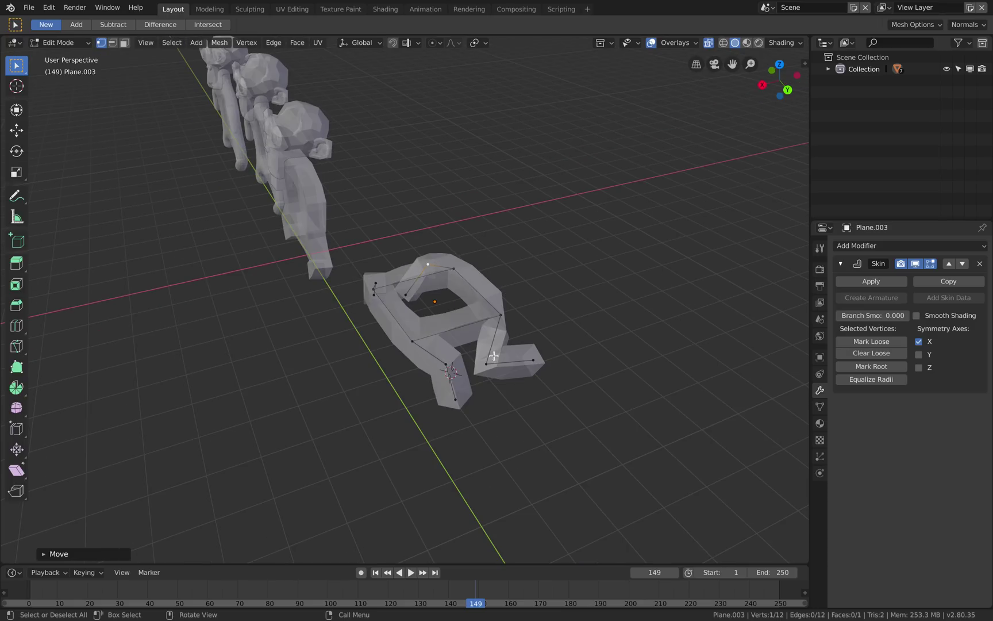
key(g)
click(518, 327)
click(534, 361)
key(g)
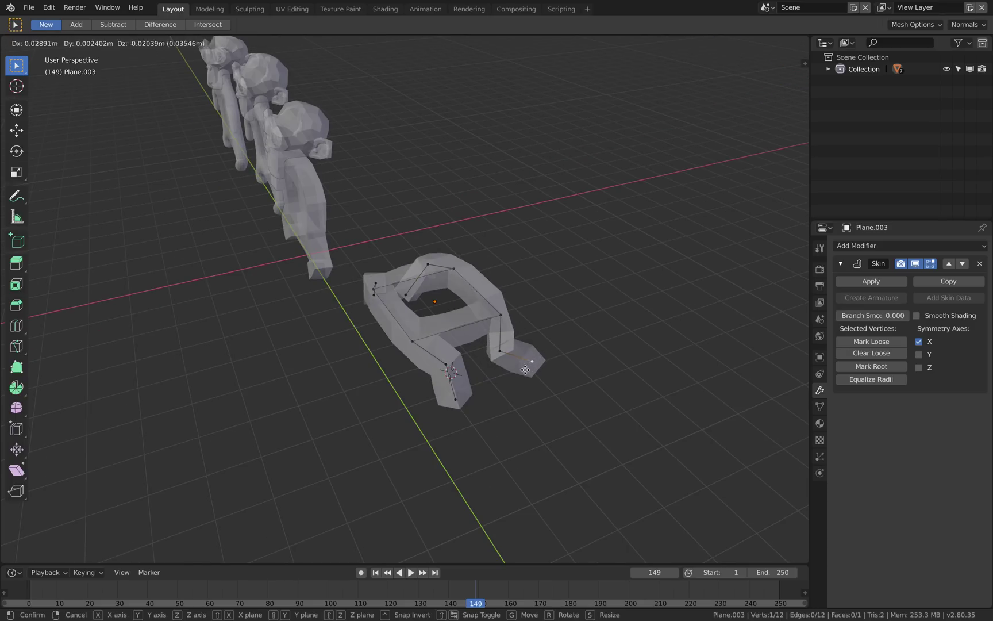
click(508, 382)
Lower the elbow and hand vertices of the arm farthest from the upright characters to form a front leg
middle_drag(508, 382, 467, 338)
click(393, 270)
key(g)
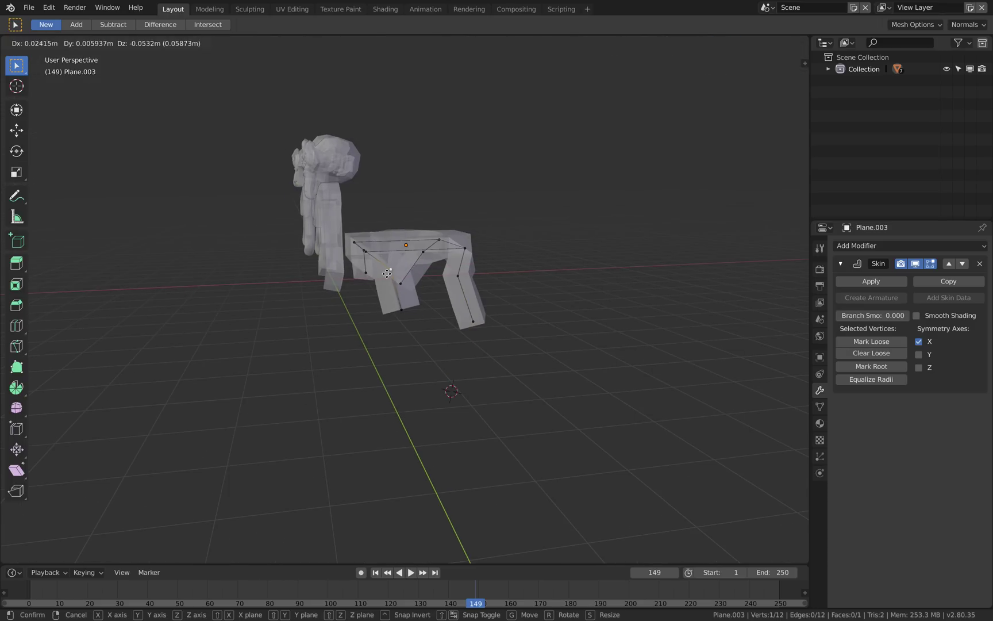
click(381, 293)
click(400, 313)
key(g)
click(380, 340)
Lower the hand vertex of the arm nearest the upright characters and adjust its elbow to form the other front leg
middle_drag(379, 341, 424, 272)
scroll(423, 272, up, 3)
click(414, 274)
key(g)
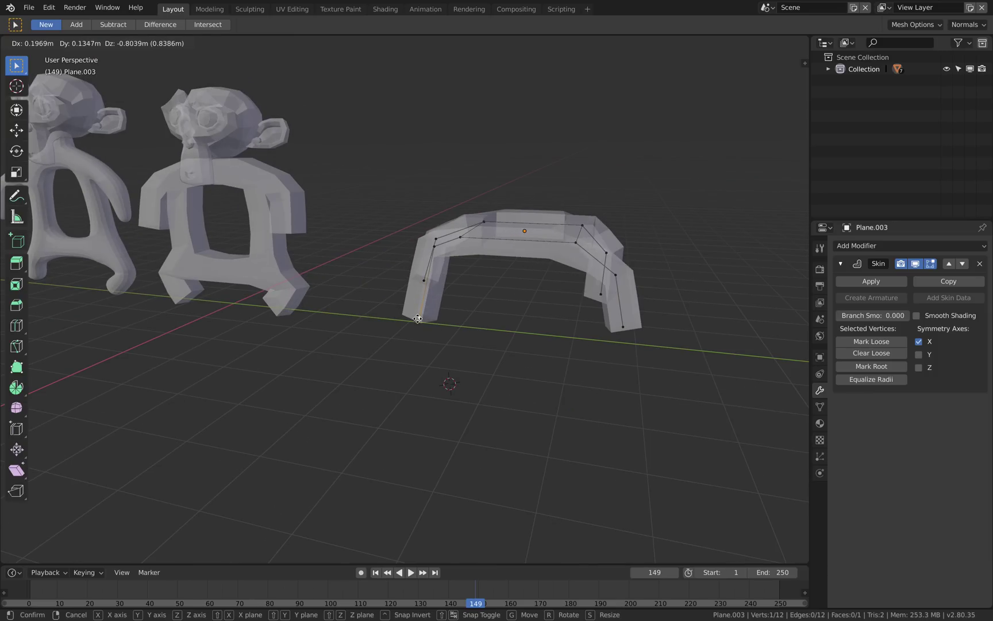
click(421, 322)
middle_drag(420, 321, 458, 330)
click(463, 253)
key(g)
click(473, 274)
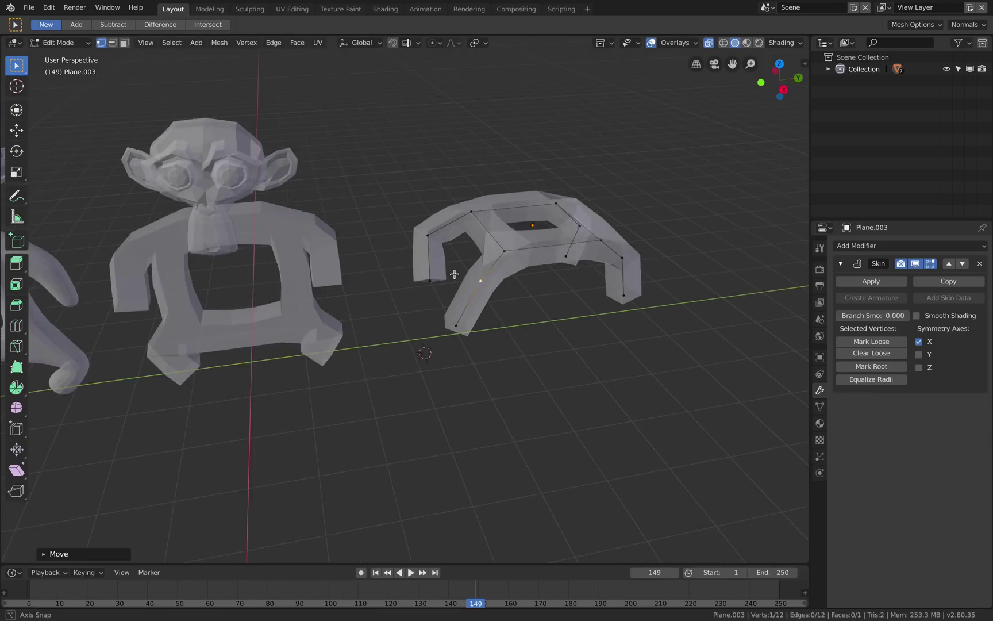
Refine the vertices at the end of the rear leg nearest the upright characters, leaving nothing selected
middle_drag(473, 274, 514, 274)
click(390, 270)
key(g)
click(359, 269)
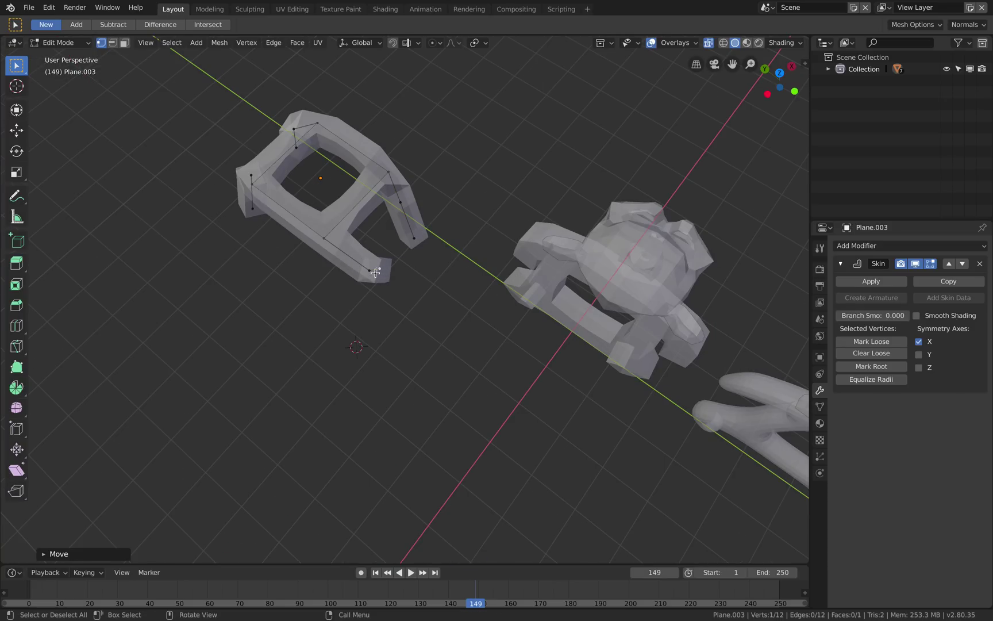
key(g)
click(364, 255)
click(364, 271)
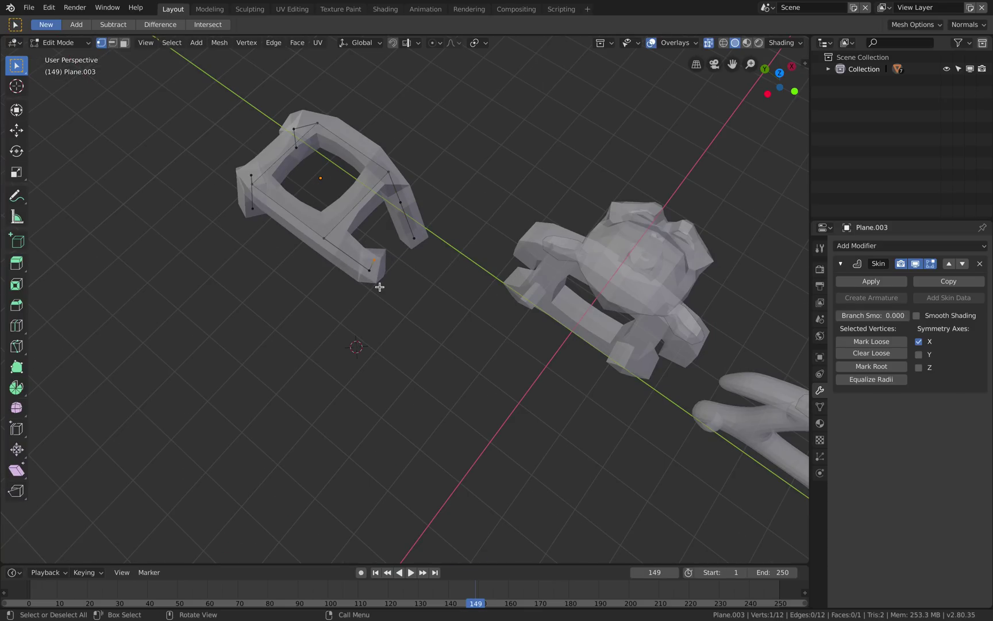
middle_drag(379, 287, 365, 252)
scroll(365, 251, up, 2)
key(a)
key(a)
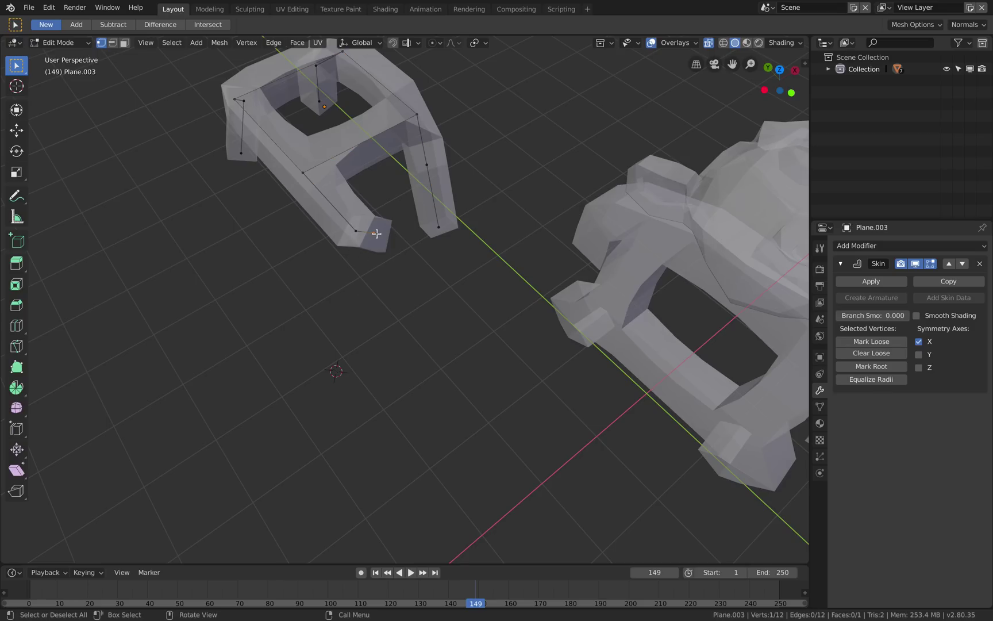
Bend the remaining outstretched leg downward by repositioning its knee vertex and lowering its foot vertex
click(358, 232)
key(g)
click(351, 216)
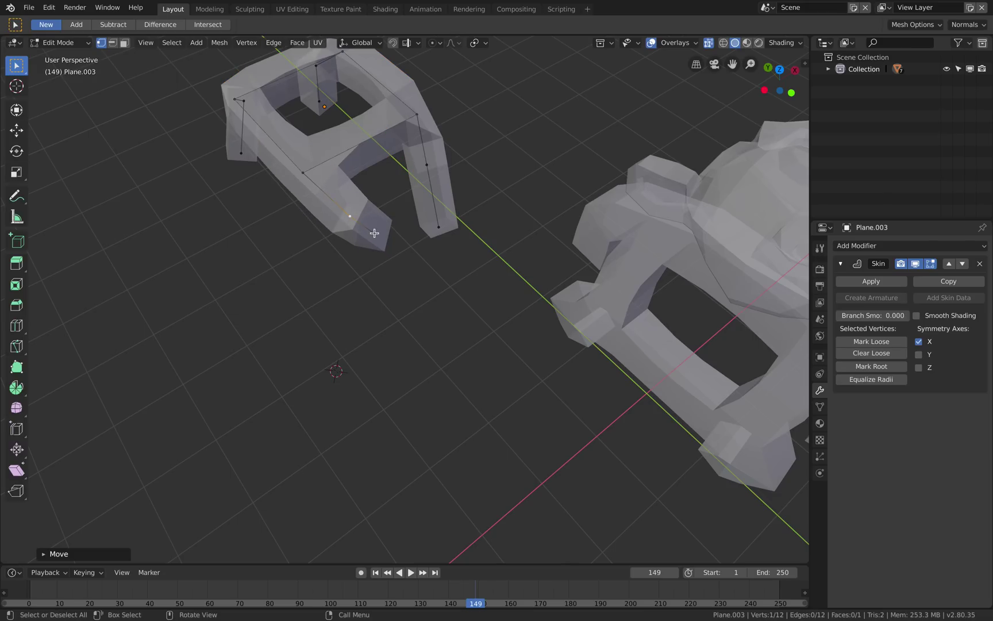
click(373, 233)
key(g)
click(361, 268)
click(351, 216)
key(g)
click(348, 219)
scroll(356, 224, down, 3)
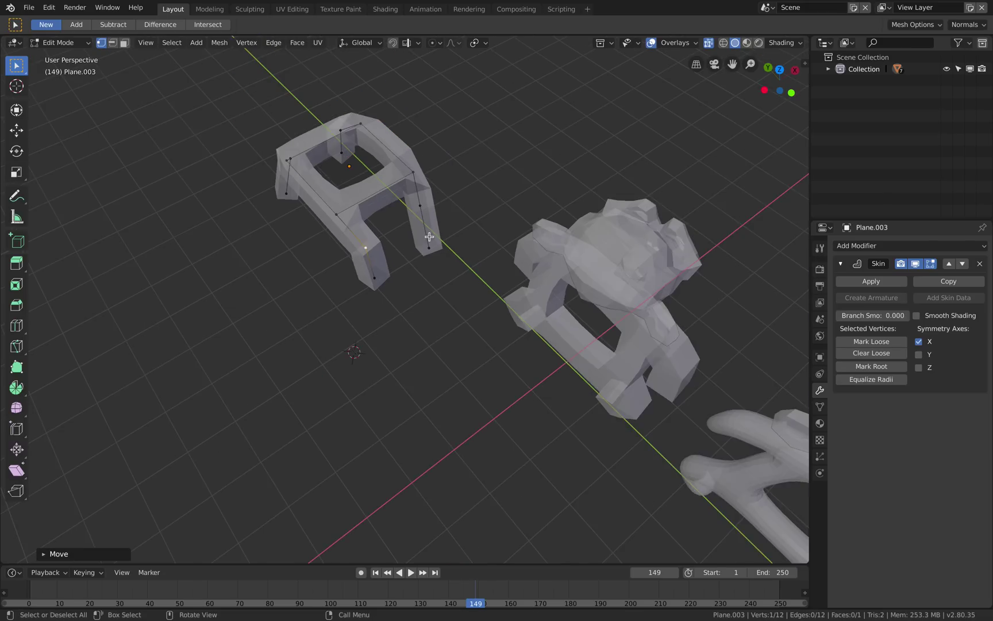
Subdivide the long body edge between the two nearer legs of the four-legged figure
middle_drag(540, 247, 384, 212)
middle_drag(497, 219, 499, 292)
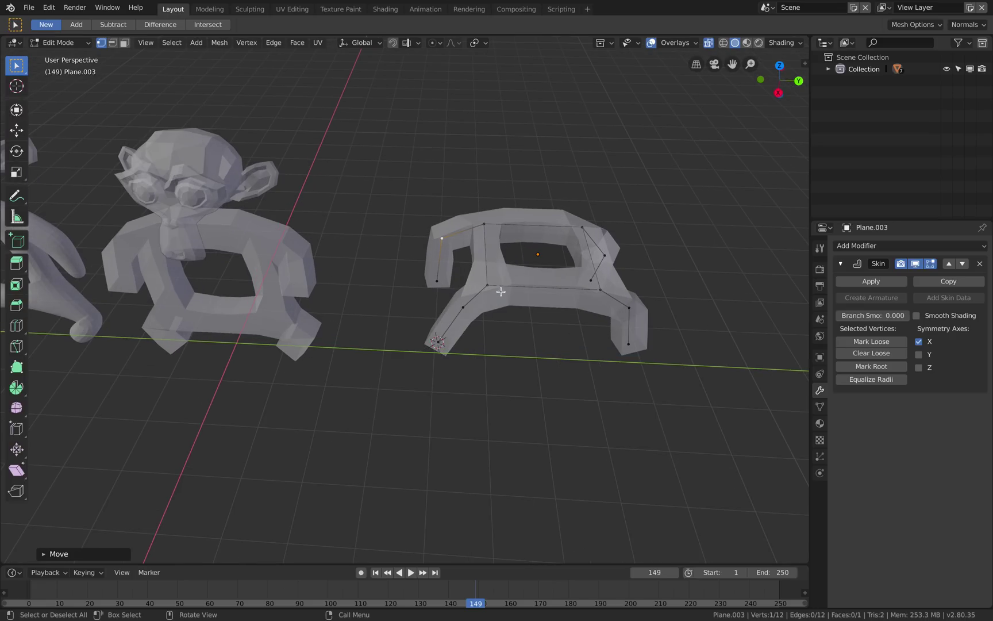
click(494, 287)
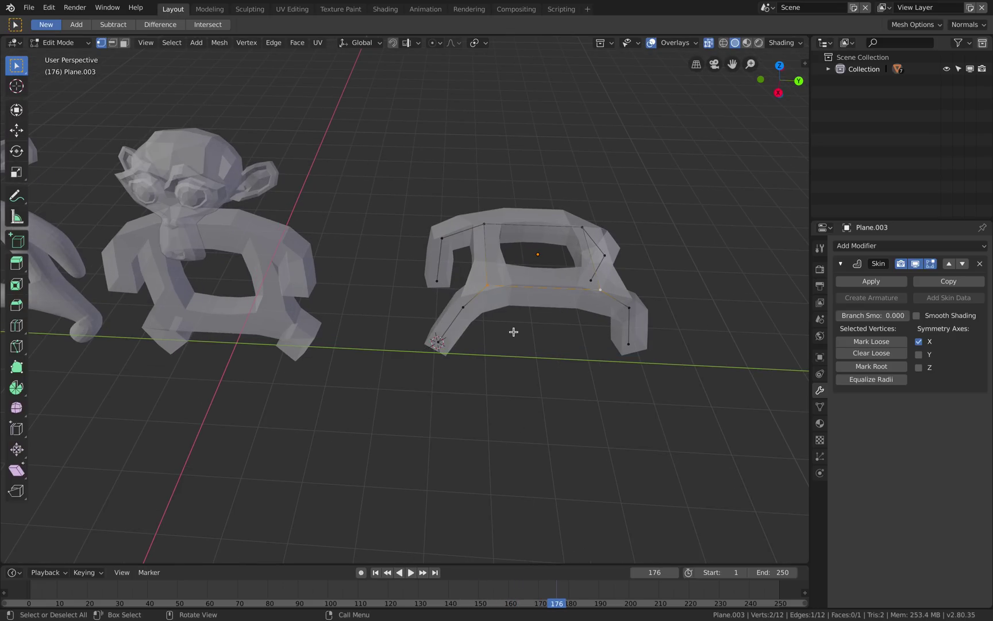
key(F3)
key(Return)
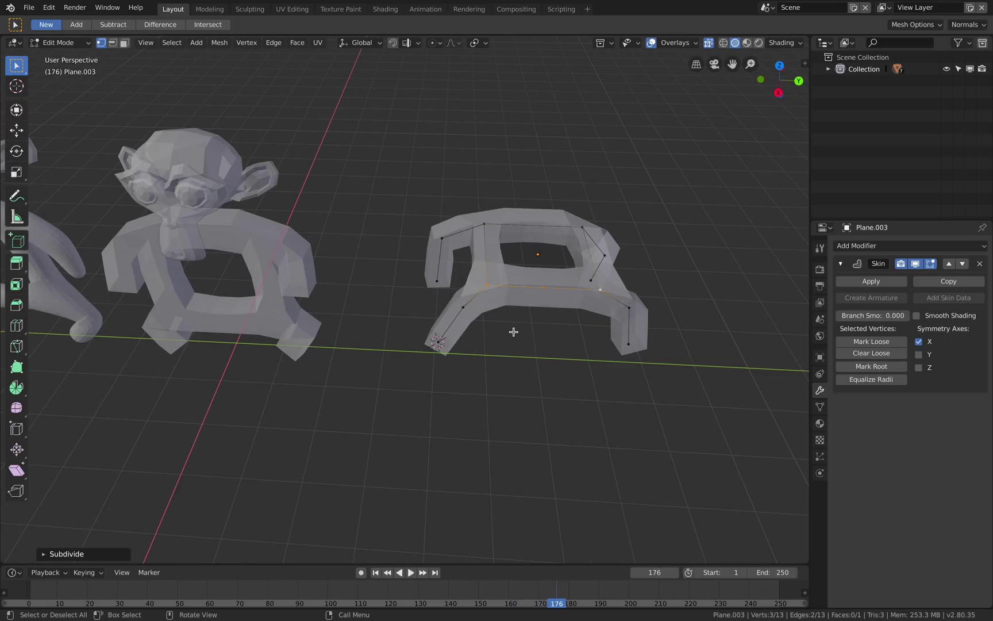
Extrude three consecutive segments upward from the new middle vertex to form a neck and head
click(545, 287)
mouse_move(545, 287)
middle_down()
mouse_move(514, 261)
mouse_move(534, 277)
middle_up()
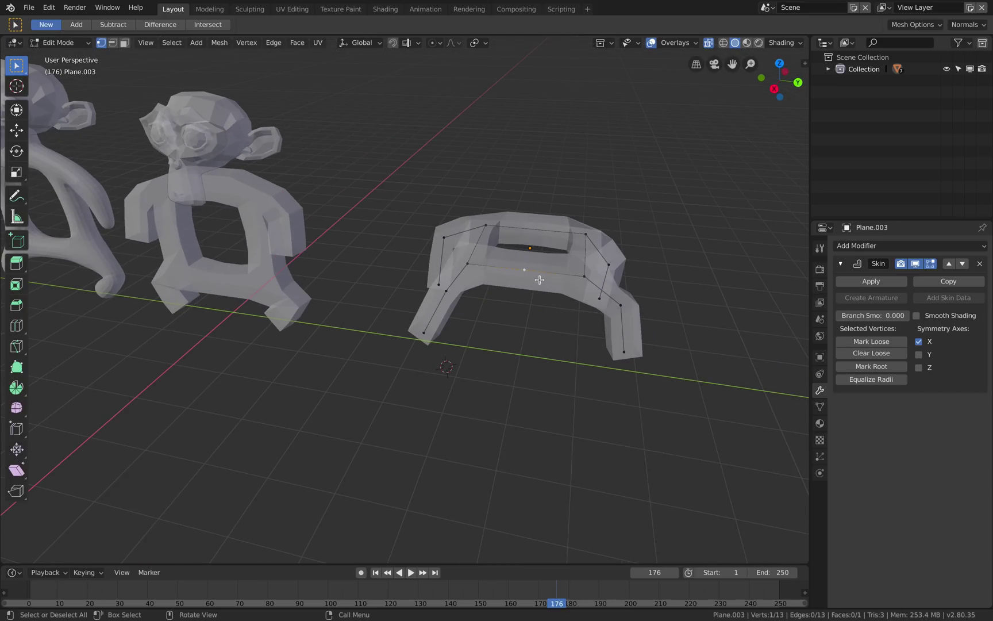
key(e)
click(542, 239)
middle_drag(543, 239, 511, 210)
key(e)
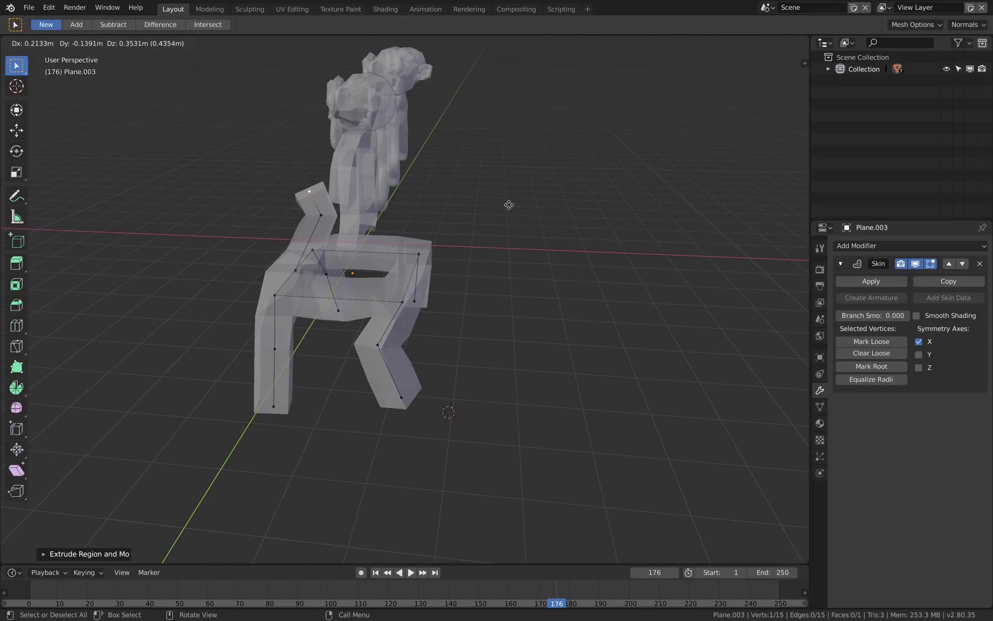
click(505, 207)
key(e)
click(409, 186)
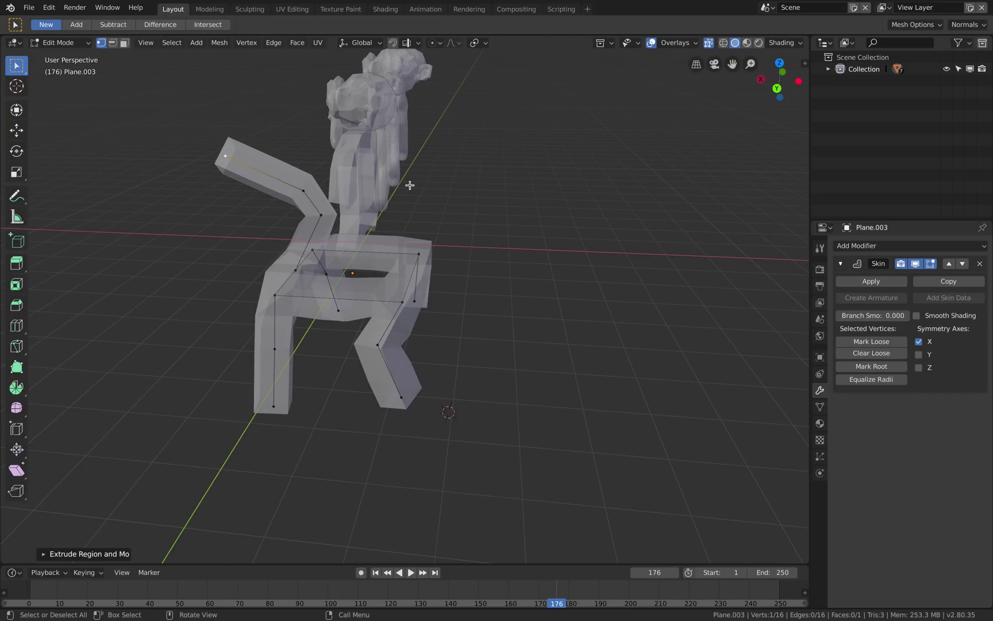
Enlarge the skin radius at the end vertex into a blocky head and reposition the head and neck vertices
key(ctrl+a)
click(664, 346)
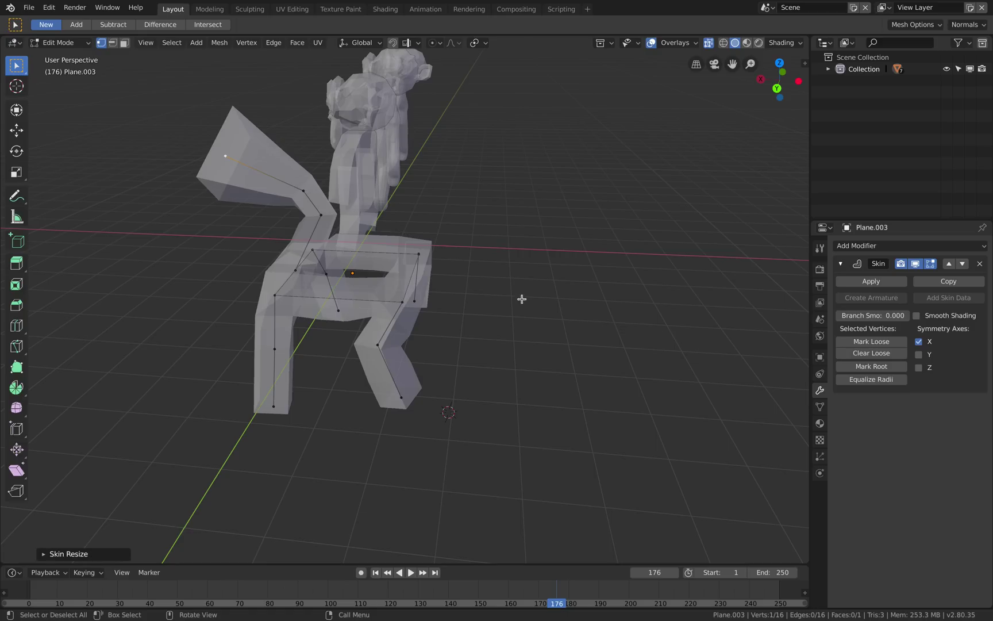
key(g)
click(437, 284)
click(303, 191)
key(g)
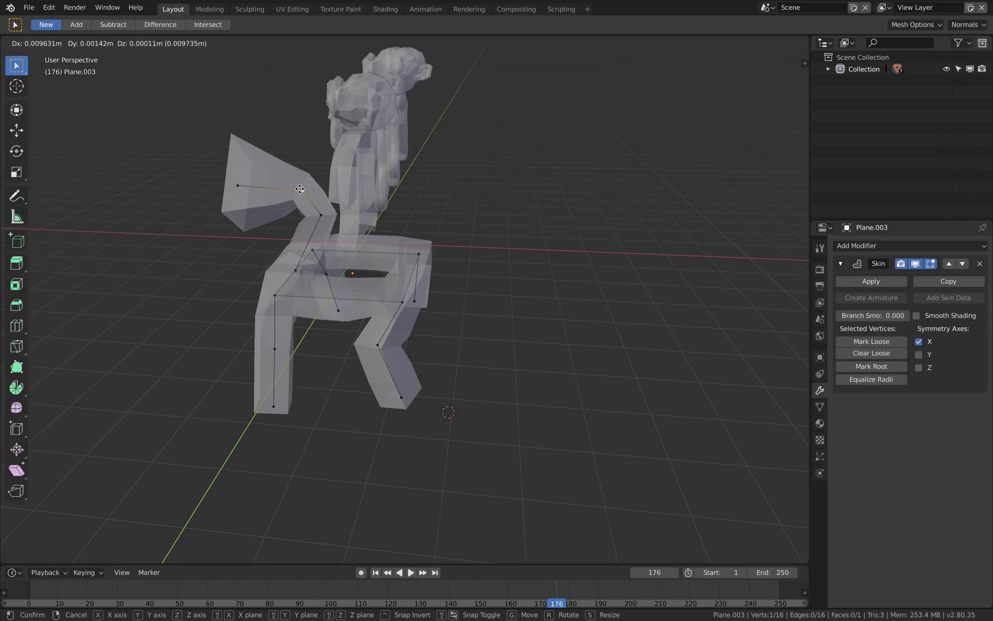
click(278, 186)
middle_drag(285, 194, 532, 204)
middle_drag(408, 219, 454, 296)
Return to Object Mode and preview the characters in wireframe, restoring solid display
key(Tab)
scroll(487, 245, down, 2)
click(725, 44)
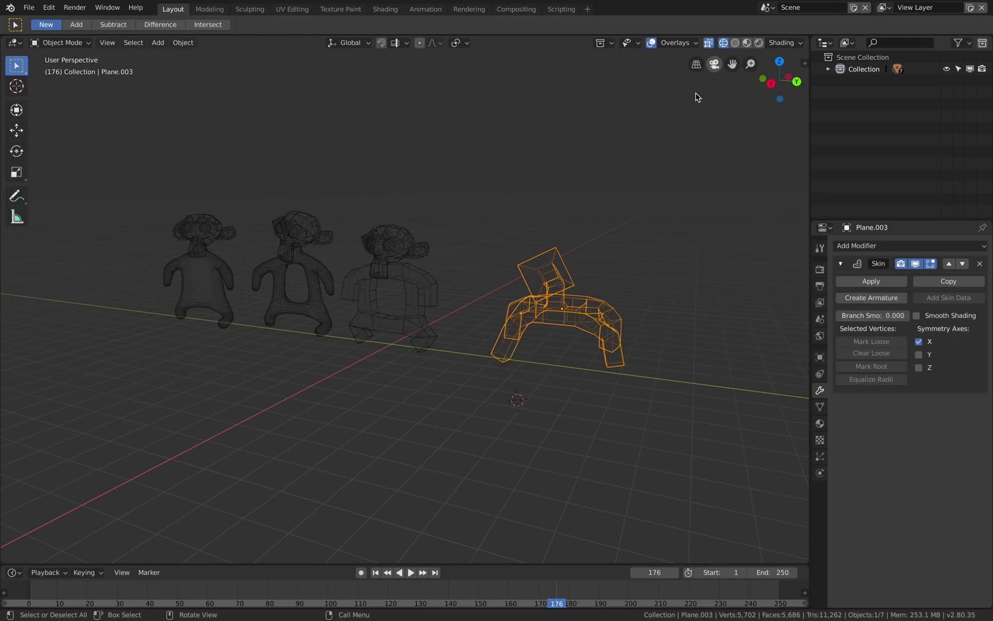
click(735, 43)
scroll(616, 189, up, 2)
Set the solid viewport shading color to Random and leave all objects deselected
key(a)
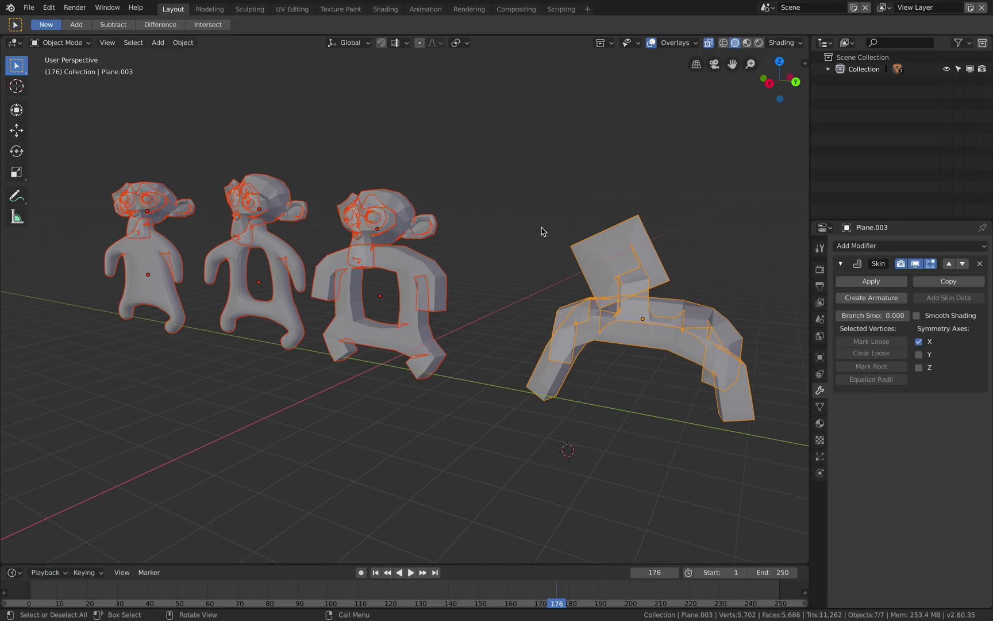
click(783, 43)
click(798, 113)
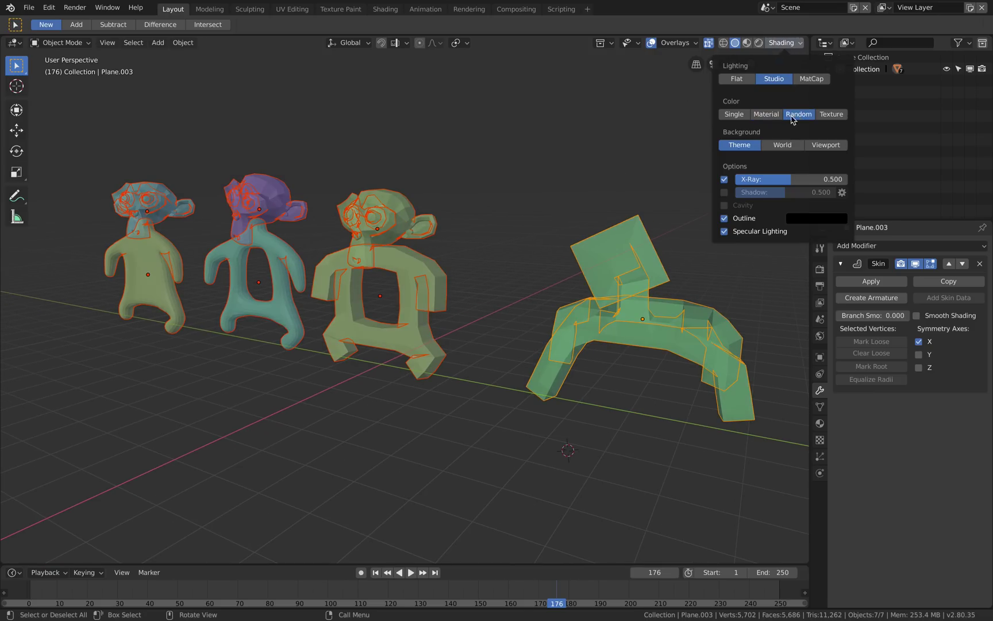
middle_drag(403, 189, 449, 195)
right_click(407, 211)
click(409, 133)
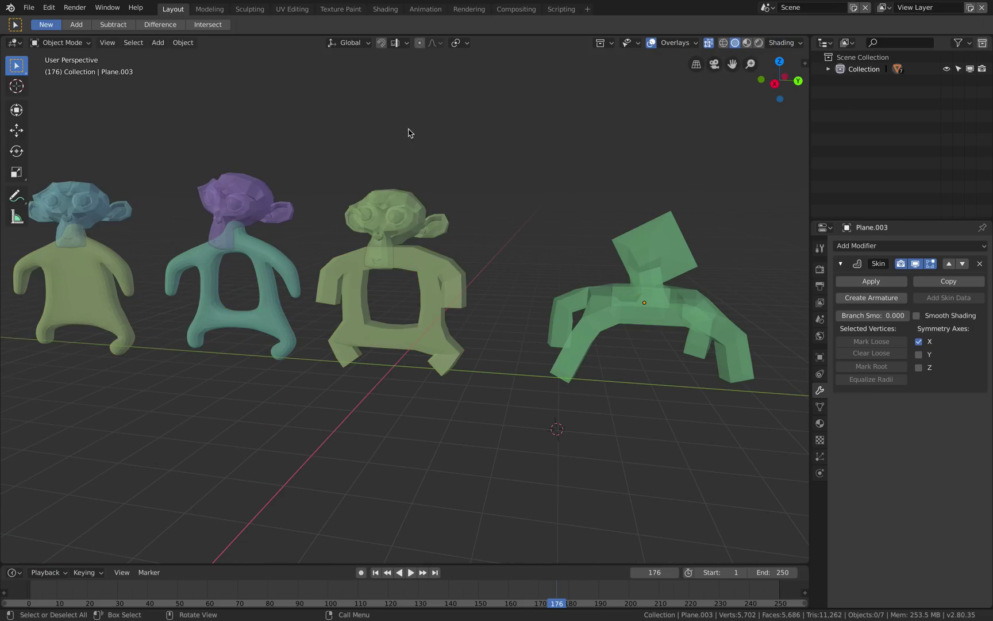
Save the scene to the Desktop as simple_chara_X_001.blend
key(ctrl+s)
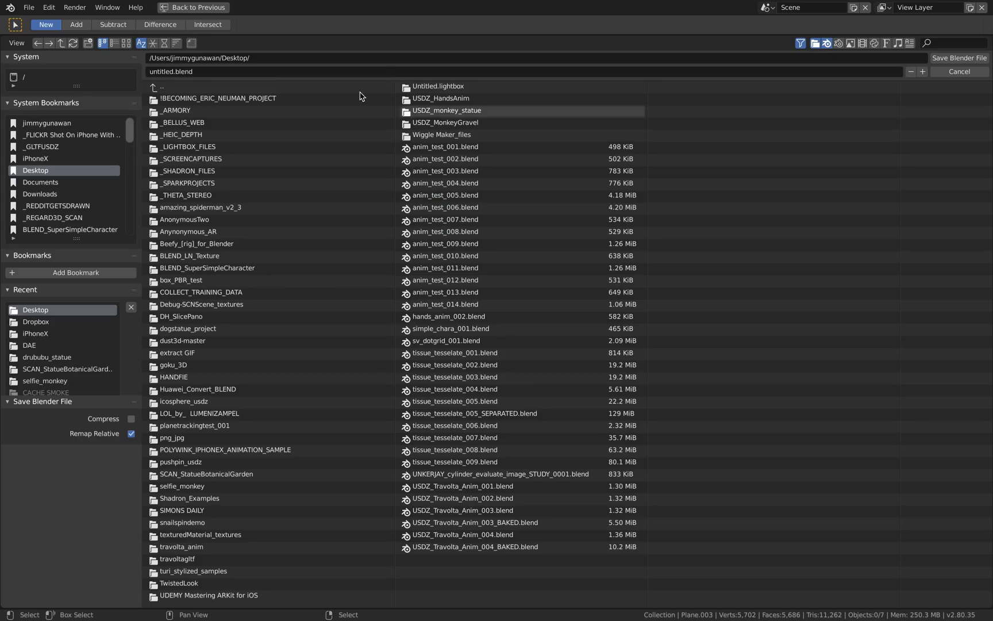
click(167, 73)
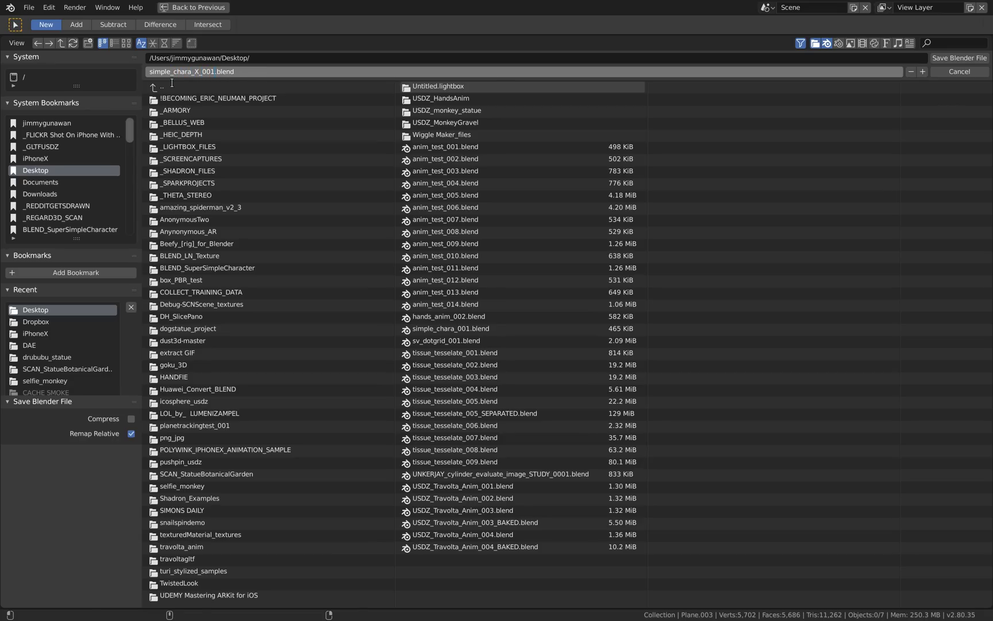
click(958, 58)
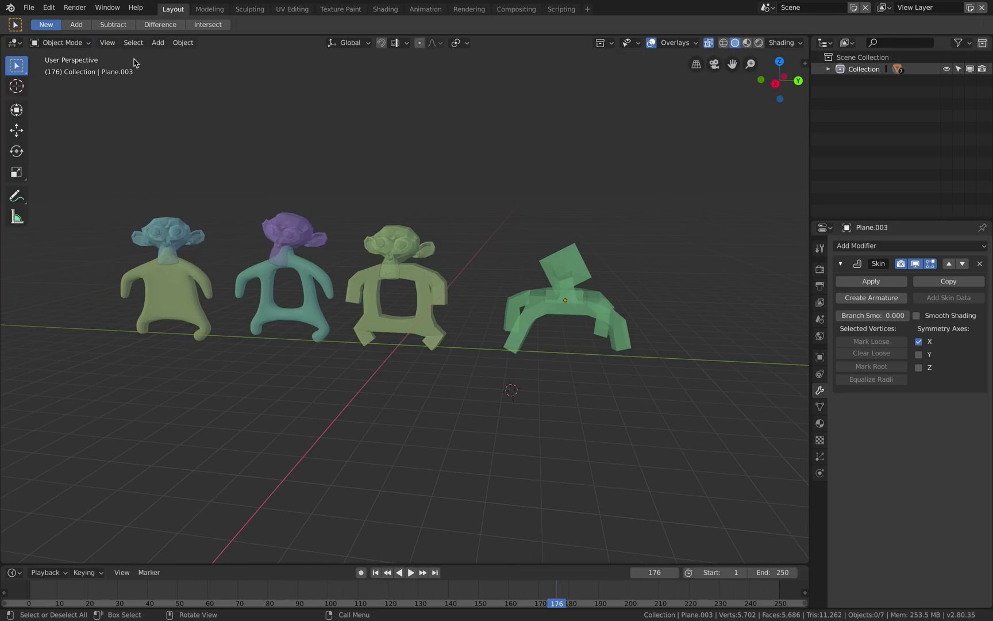
Handwrite "Blender X" as an annotation above the characters
middle_drag(374, 235, 352, 277)
scroll(370, 233, up, 1)
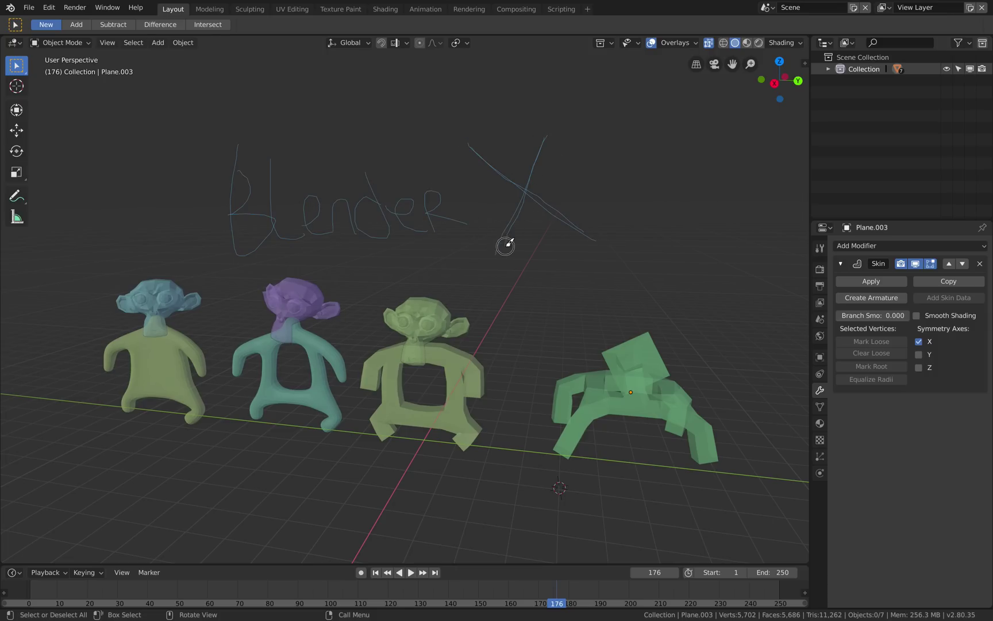
middle_drag(480, 328, 483, 326)
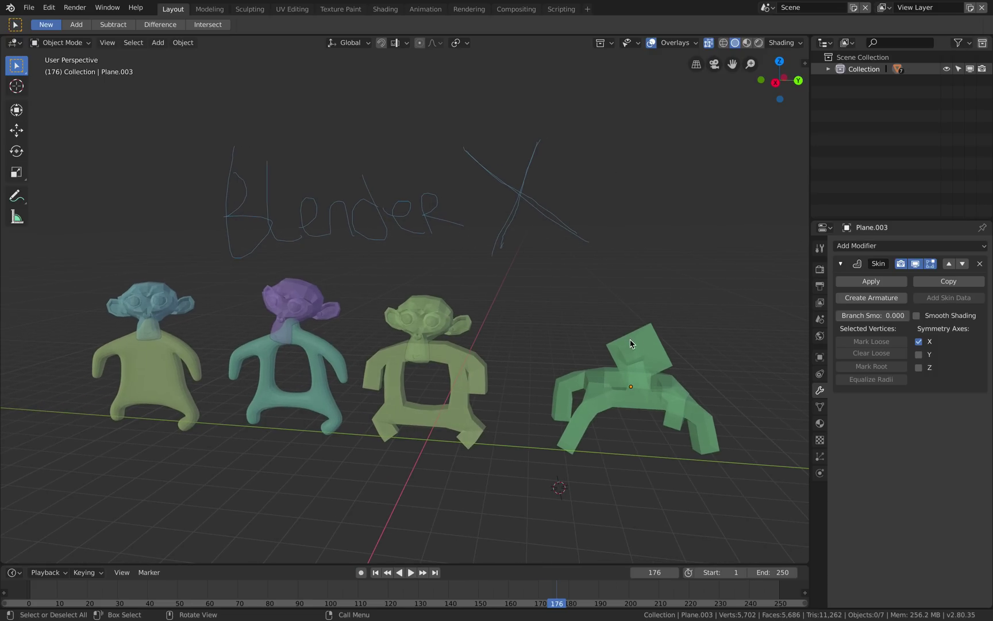
Check object selection on the characters, ending with the second character's monkey head and its body
click(465, 345)
click(361, 343)
click(299, 319)
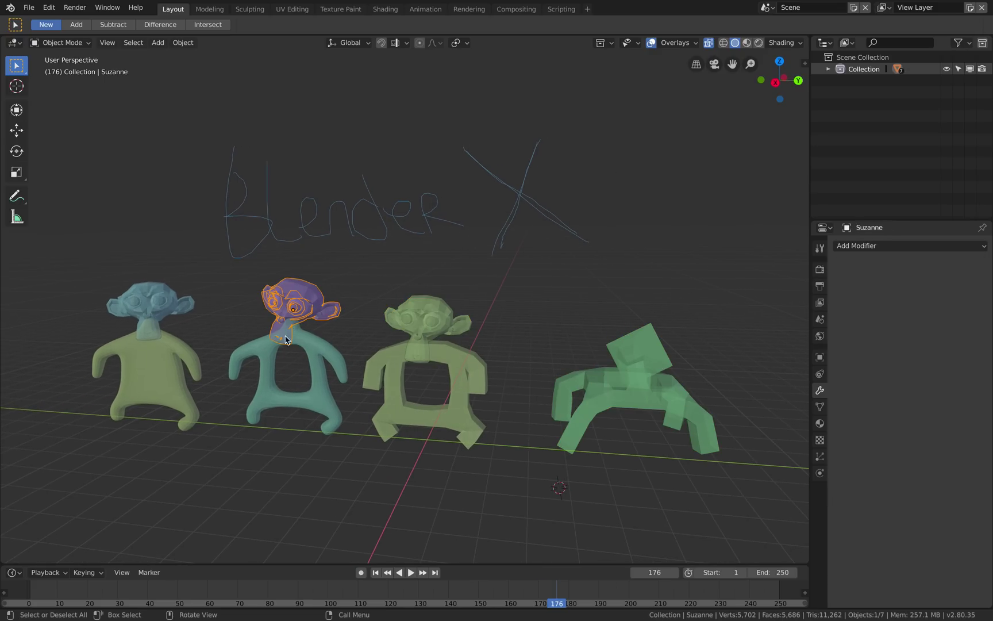
click(332, 358)
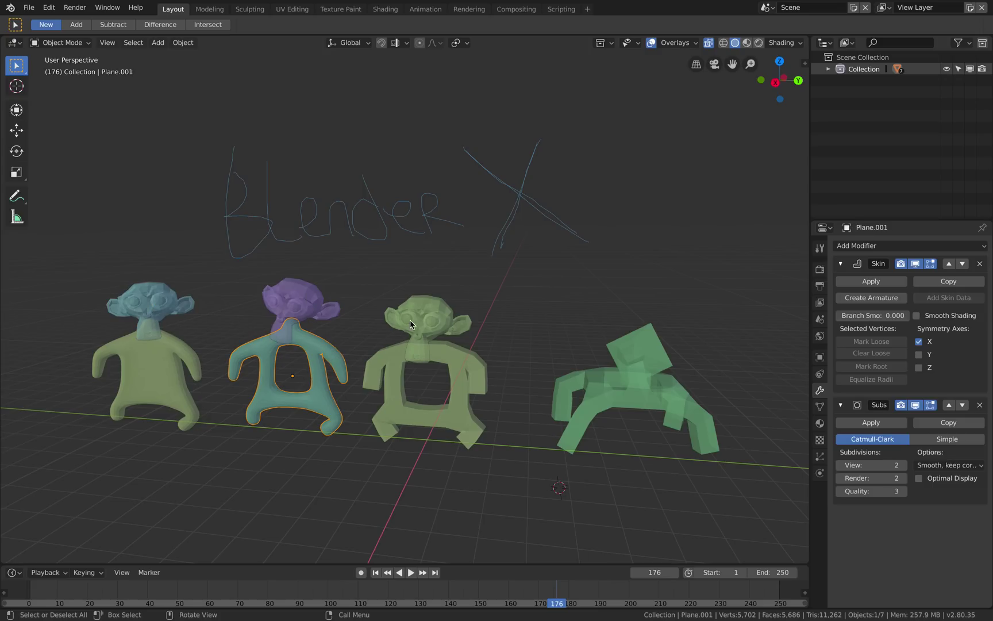
Trackball-rotate the third character's monkey head and deselect it
click(422, 336)
key(r)
key(r)
click(460, 343)
key(r)
key(r)
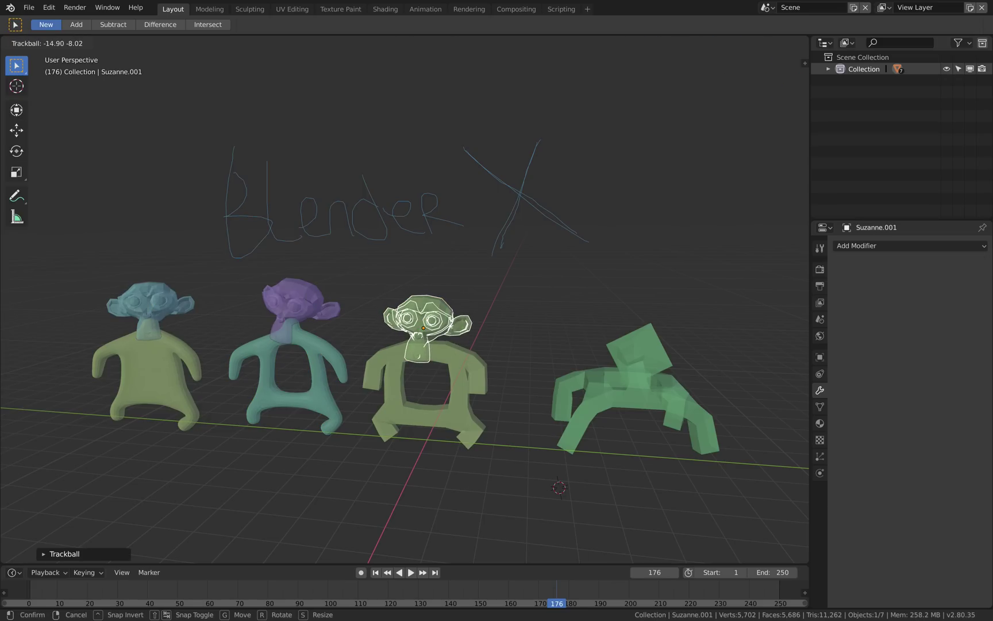
click(464, 328)
click(510, 276)
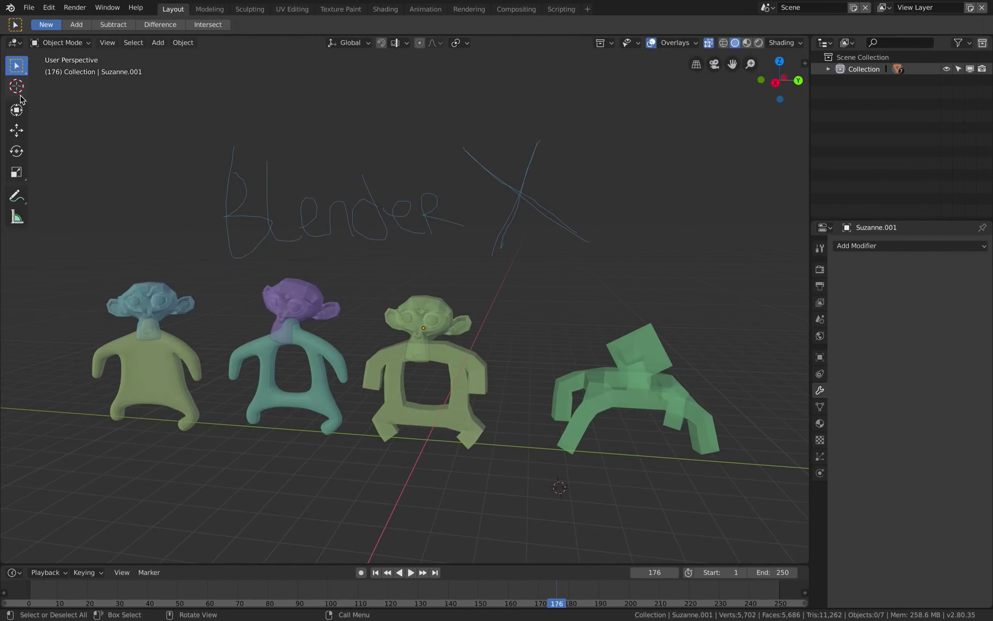
Place the 3D cursor in the empty space near the first character and return to the Select tool
click(16, 86)
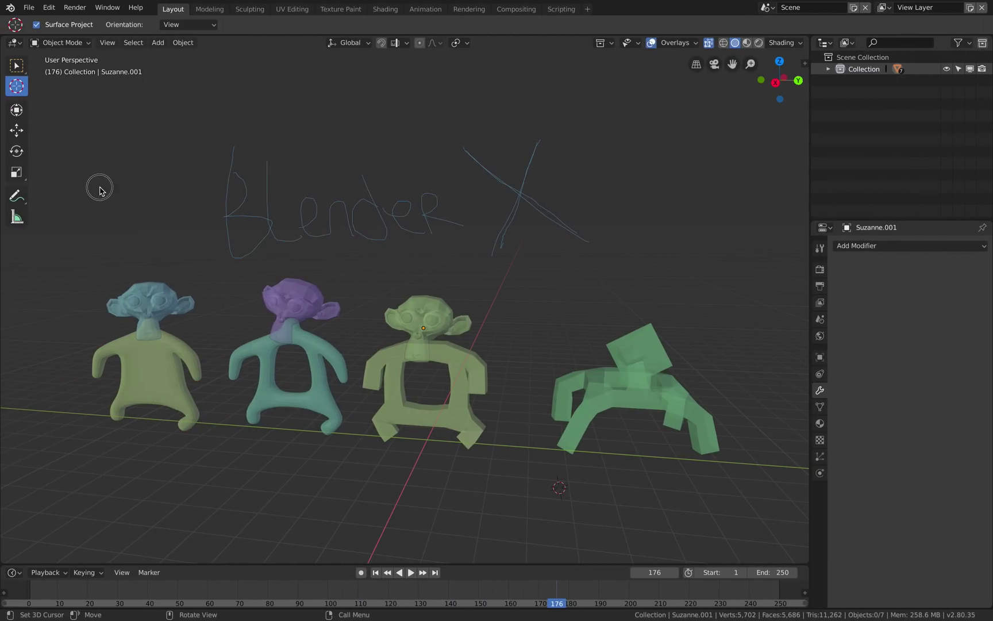
drag(99, 190, 180, 238)
click(16, 65)
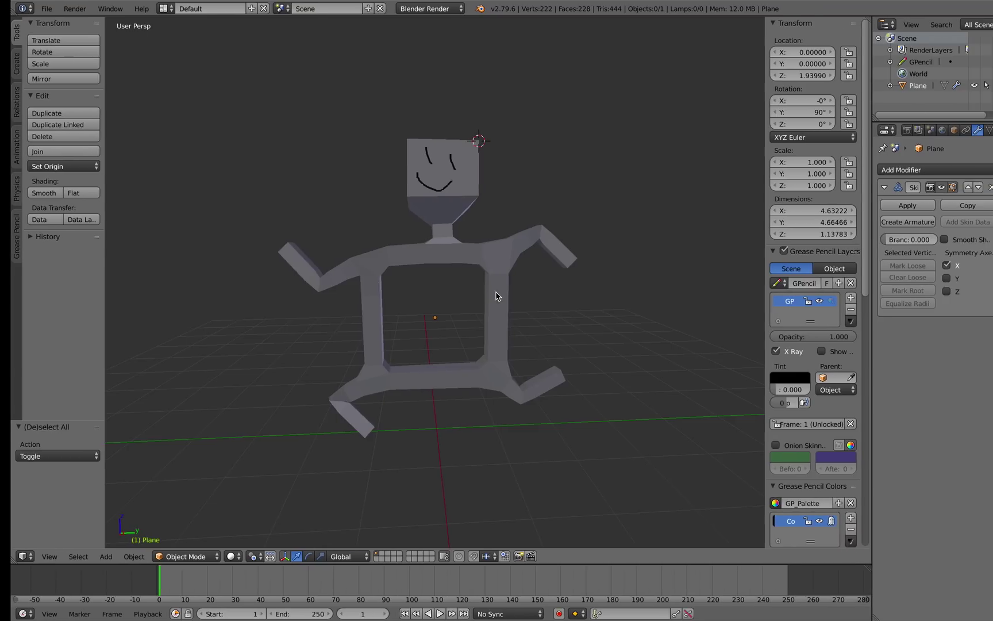
Switch to Blender 2.79, select the character and change the screen layout to Compositing
key(a)
middle_drag(485, 281, 468, 268)
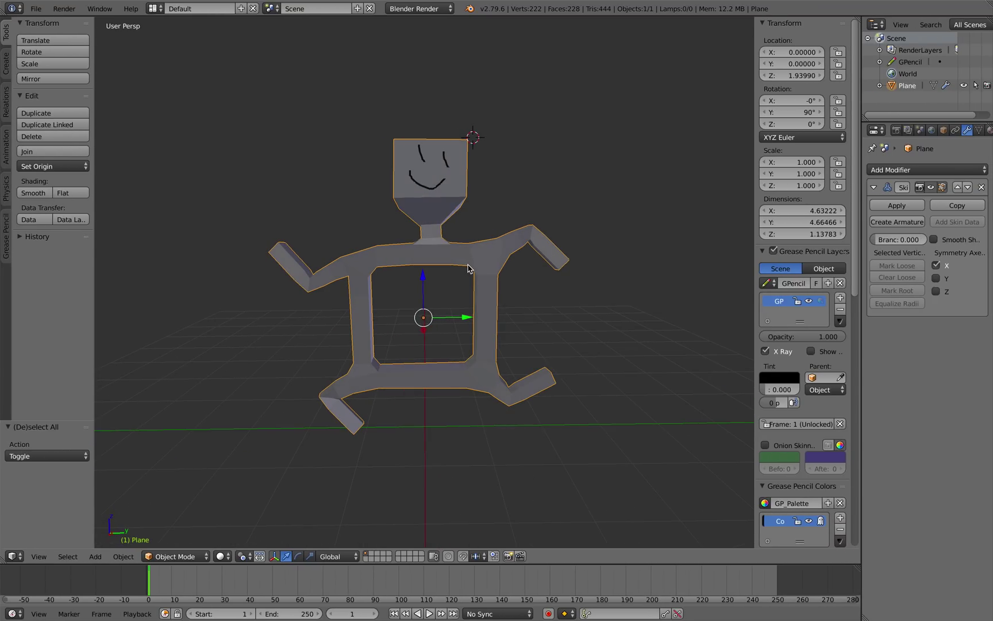
click(131, 8)
click(155, 10)
click(172, 49)
Deselect the character and expand the 3D view over the image editor area
mouse_move(580, 448)
middle_down()
mouse_move(576, 504)
mouse_move(575, 439)
middle_up()
key(a)
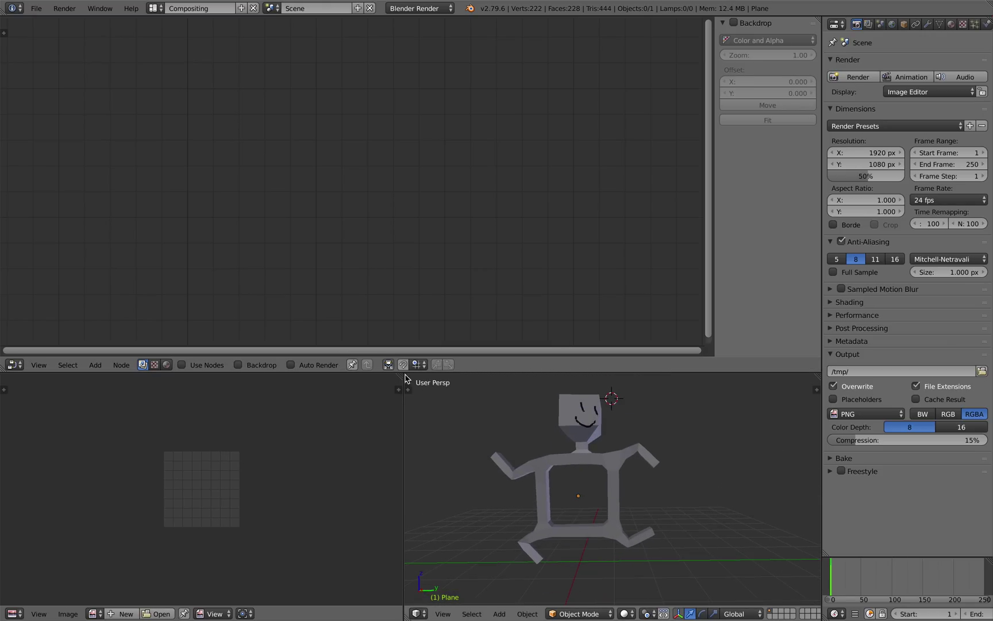
drag(406, 377, 266, 403)
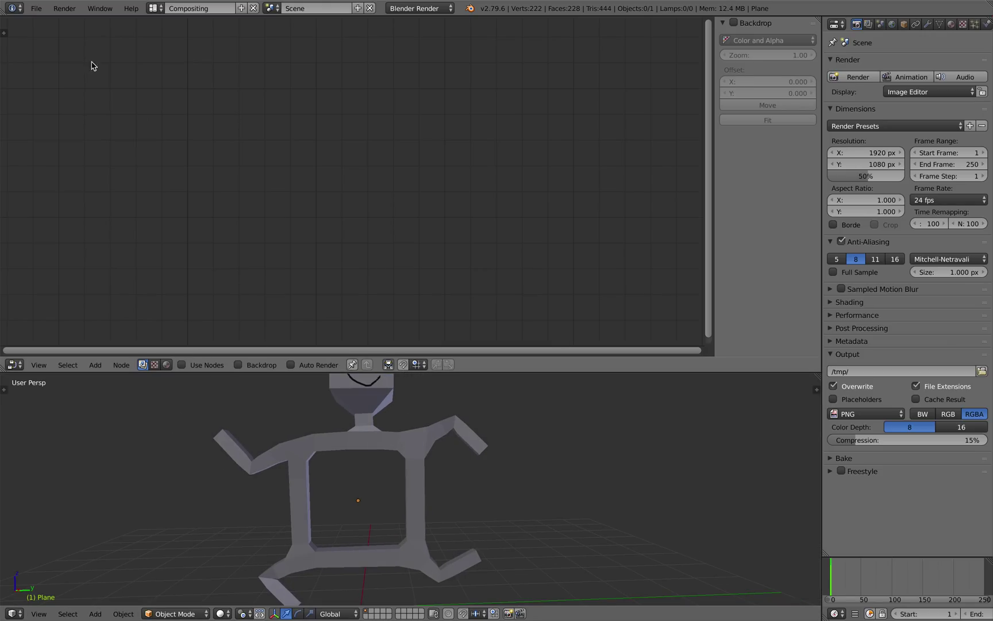
Find the Sverchok add-on in the user preferences with "sver", enable it, save the user settings and close the preferences
click(33, 8)
click(160, 173)
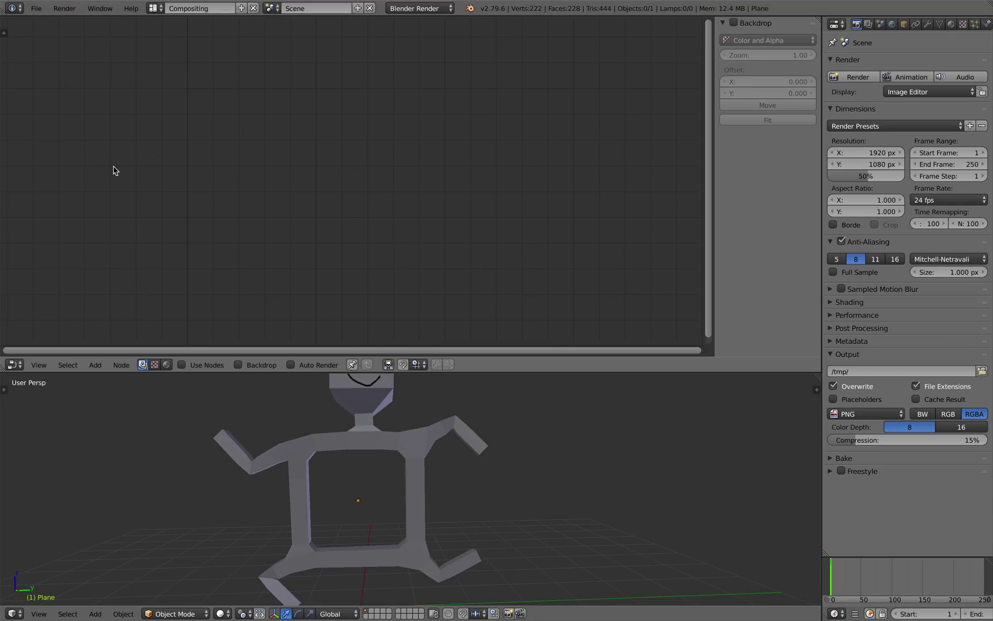
click(36, 8)
click(68, 140)
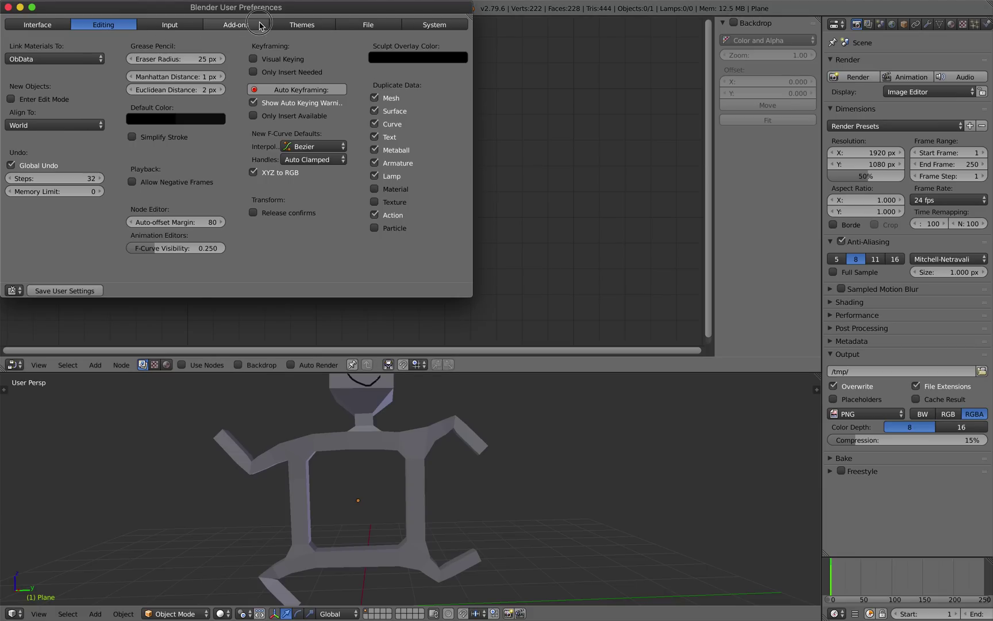
click(230, 24)
click(52, 45)
text(sver)
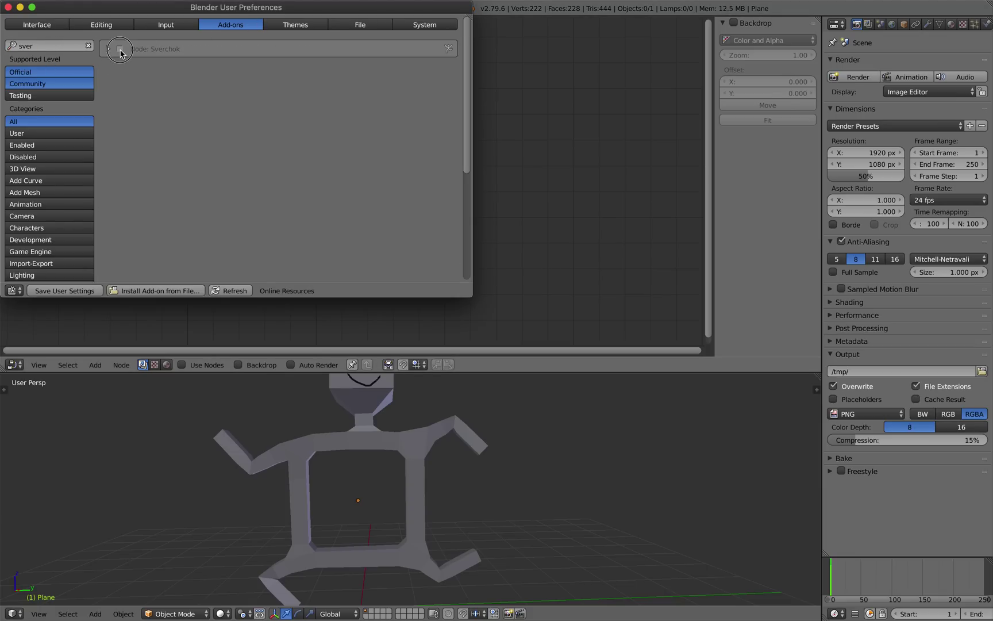
click(119, 50)
click(64, 291)
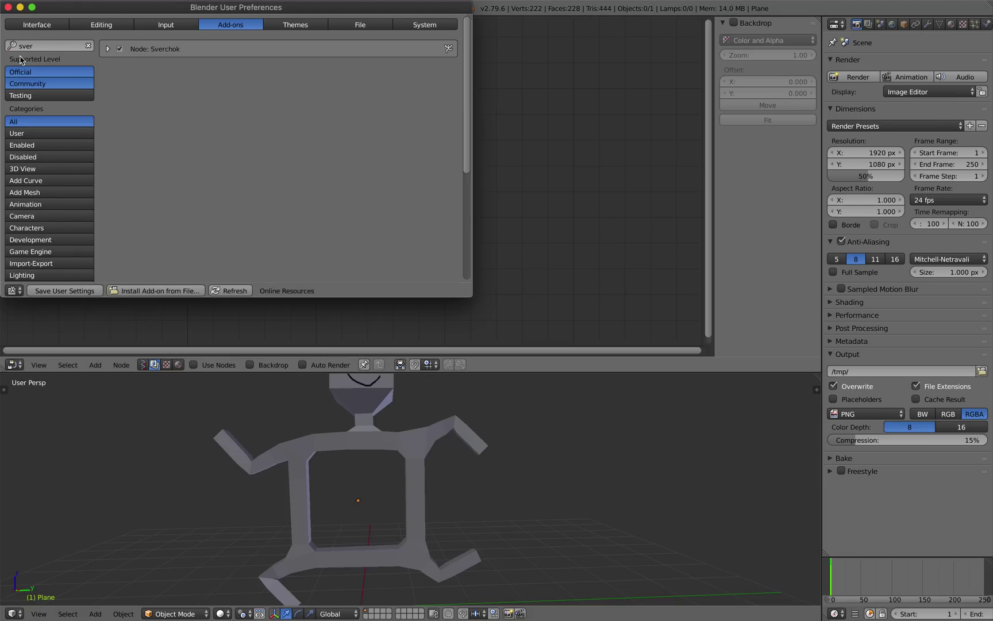
click(8, 7)
Create a new Sverchok node tree in the node editor and enlarge the 3D view beneath it
click(142, 364)
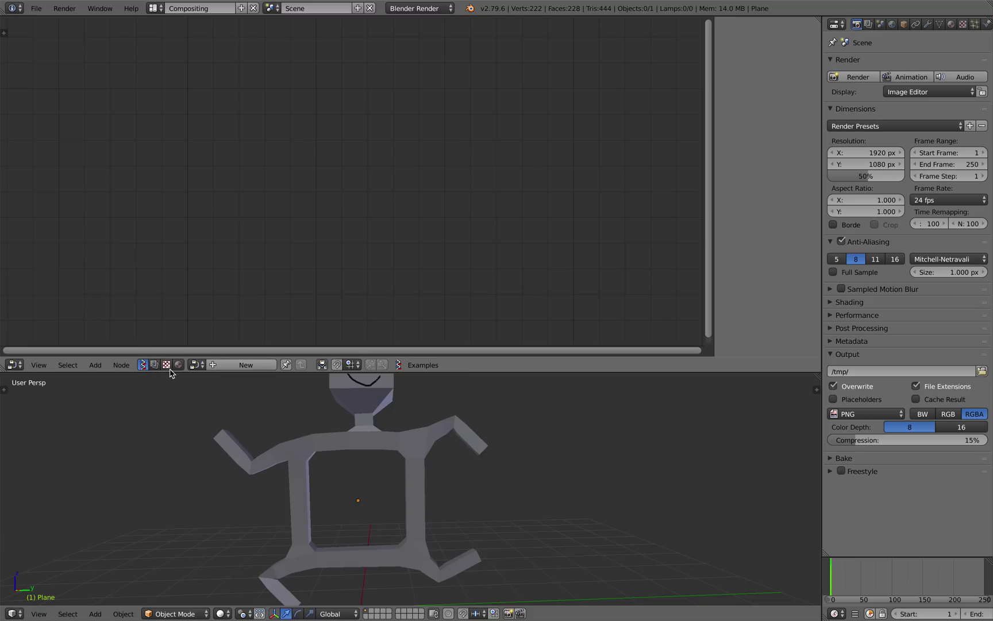
click(229, 367)
drag(240, 372, 246, 333)
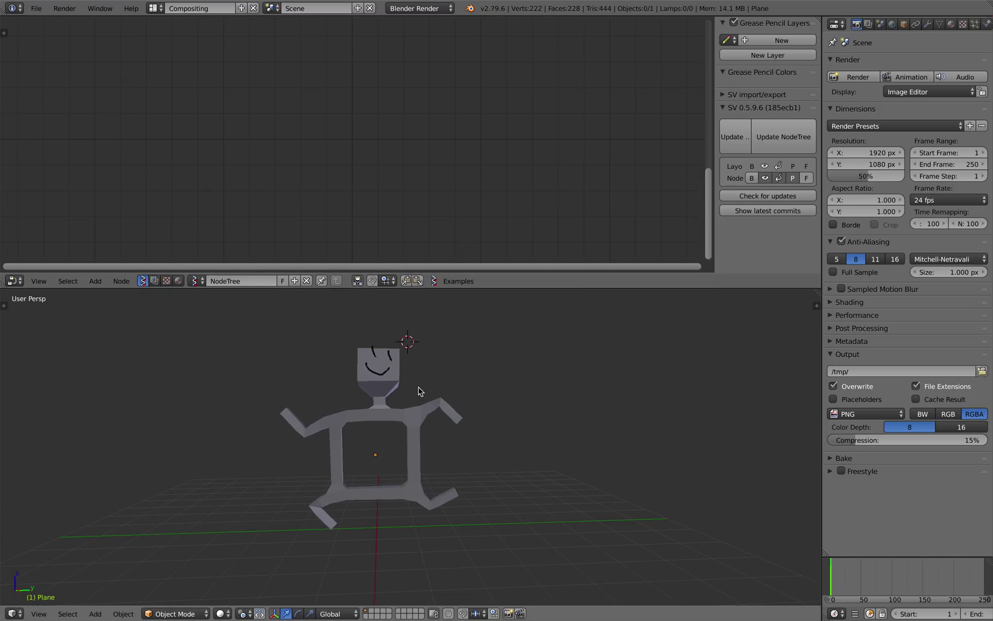
middle_drag(417, 387, 415, 382)
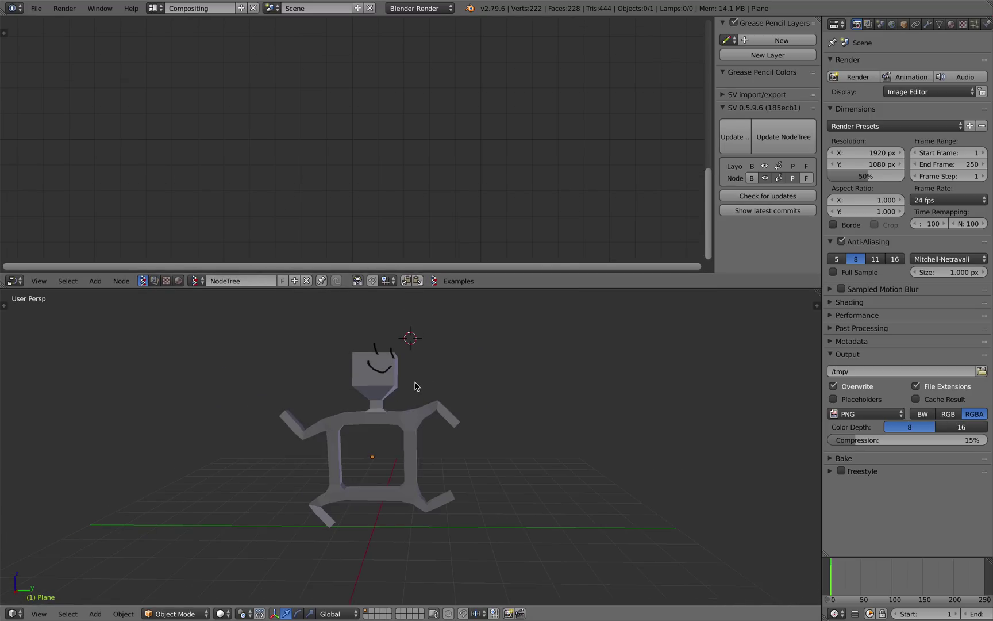
Add a Random Vector MK2 node to the node tree and set its count to 57
key(shift+a)
click(235, 131)
text(random)
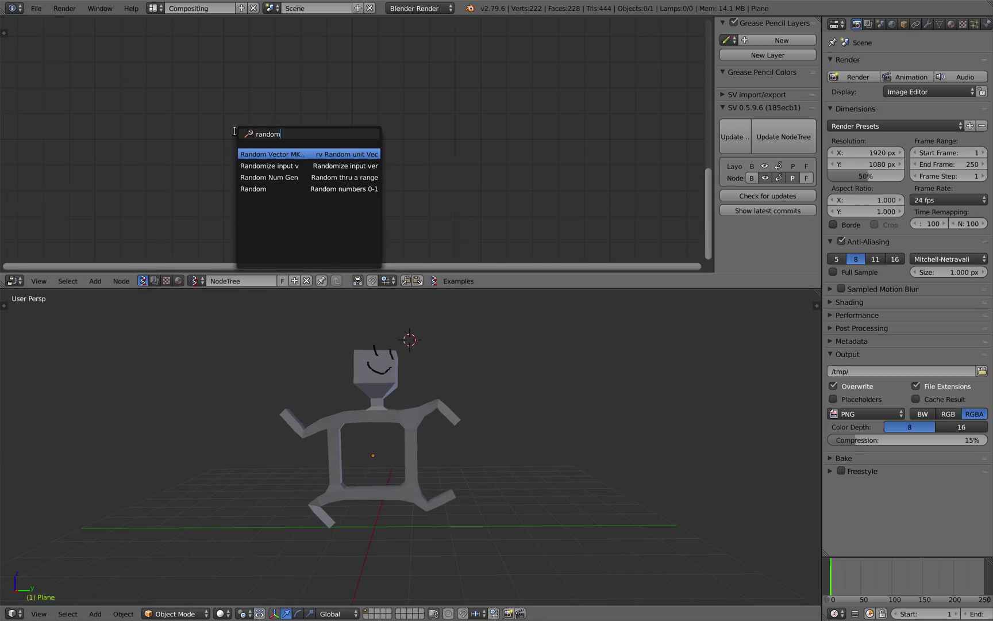
text( vec)
key(Return)
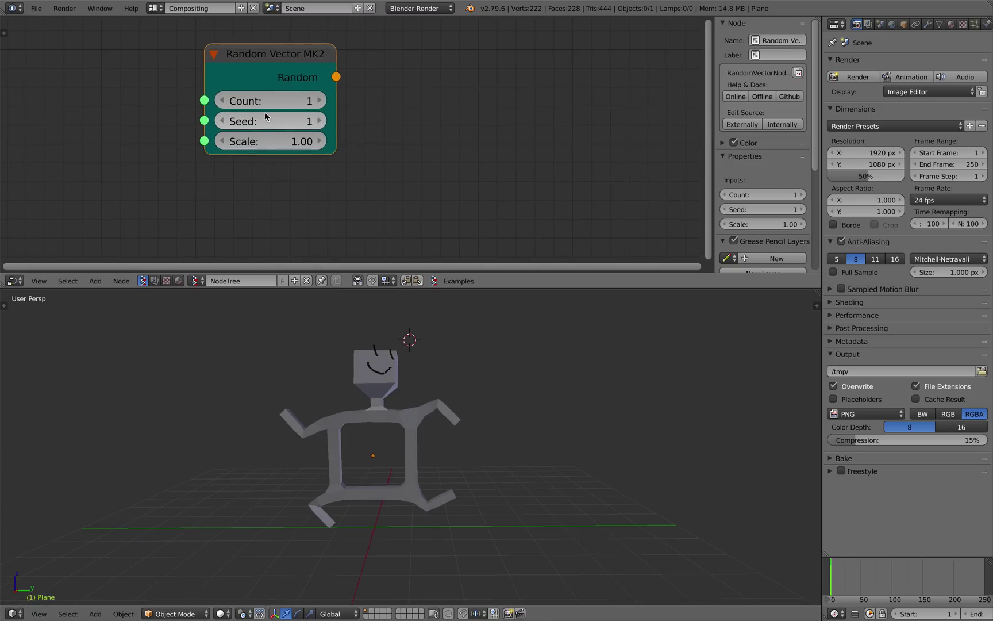
drag(266, 100, 299, 100)
Add a Matrix in node beside the Random Vector node and link the Random output to its Location input
key(shift+a)
click(388, 121)
text(matr)
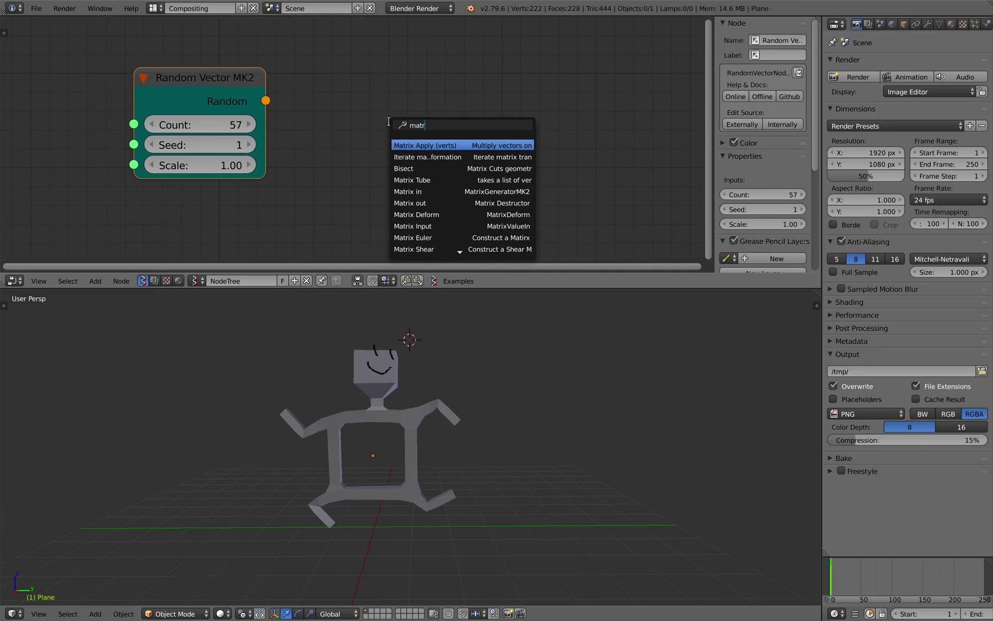
text(ix i)
key(Return)
click(433, 97)
scroll(434, 98, down, 1)
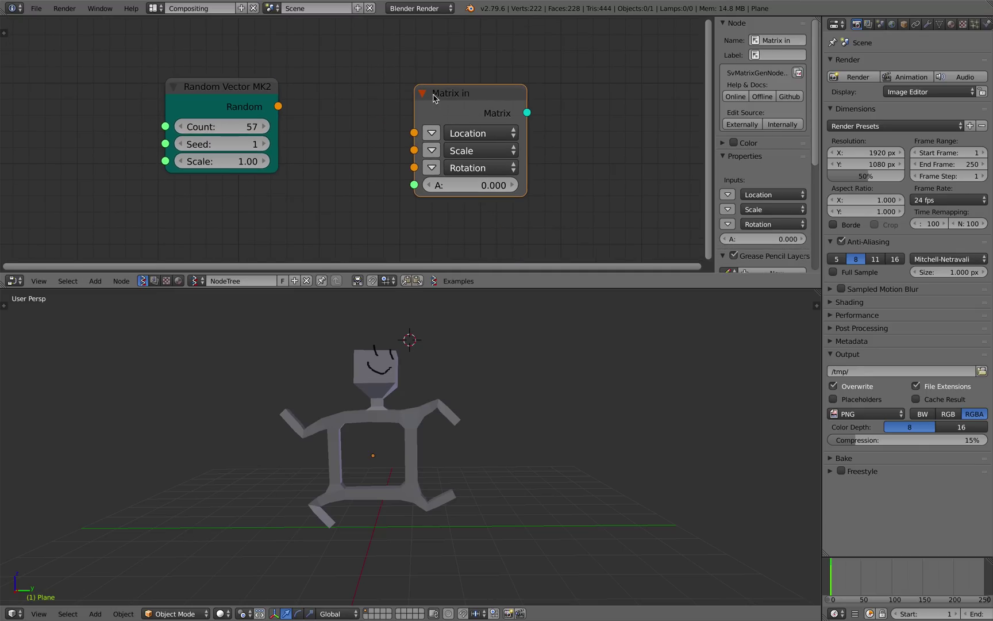
drag(434, 97, 374, 117)
drag(275, 107, 322, 147)
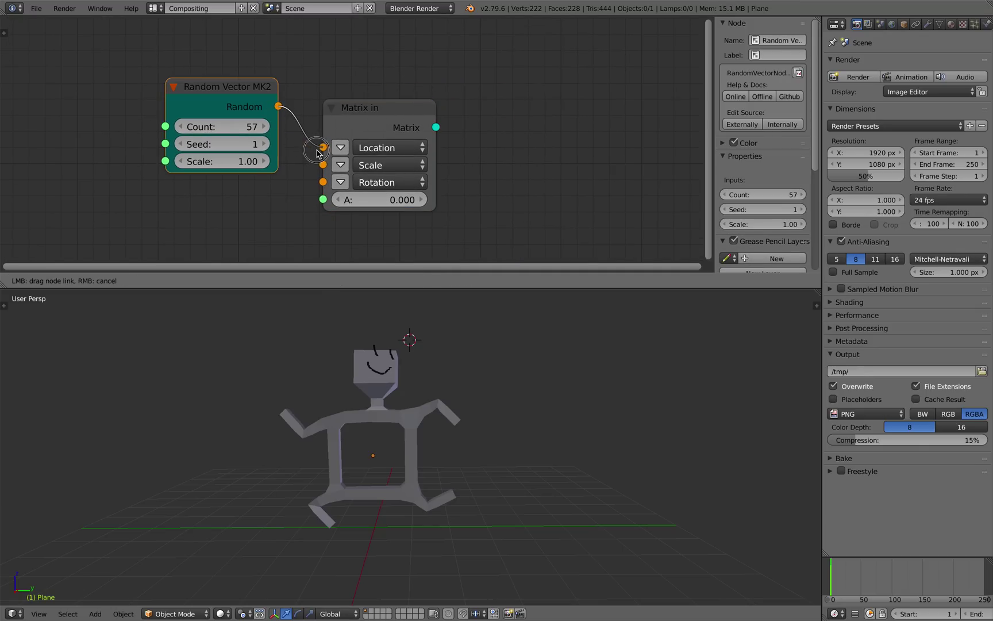
Add a Viewer Draw node and link the Matrix in node's output to its matrix input
key(shift+a)
click(507, 83)
text(viewer)
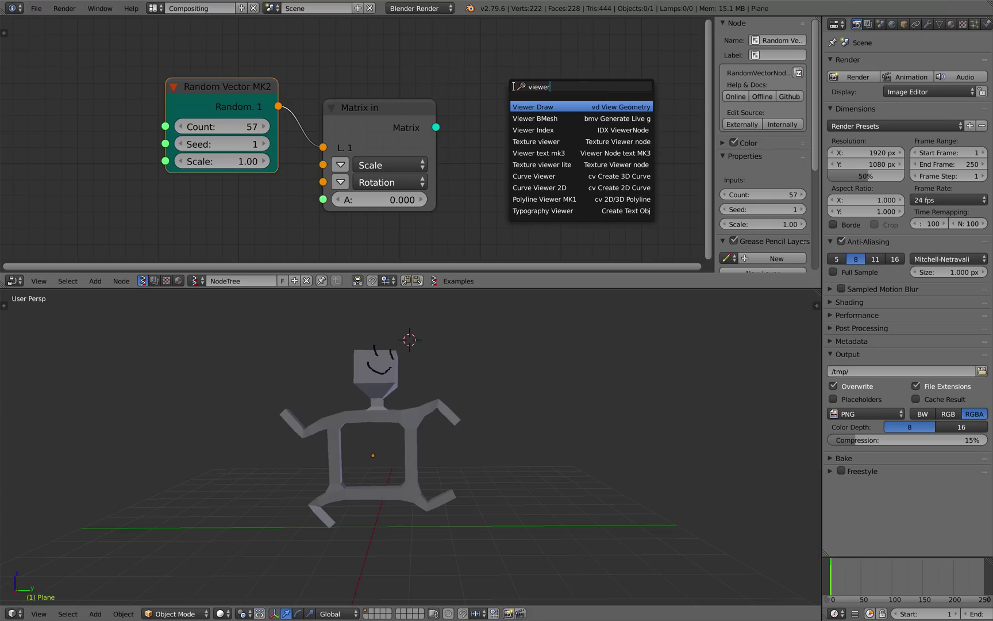
key(Return)
click(514, 96)
scroll(514, 97, down, 2)
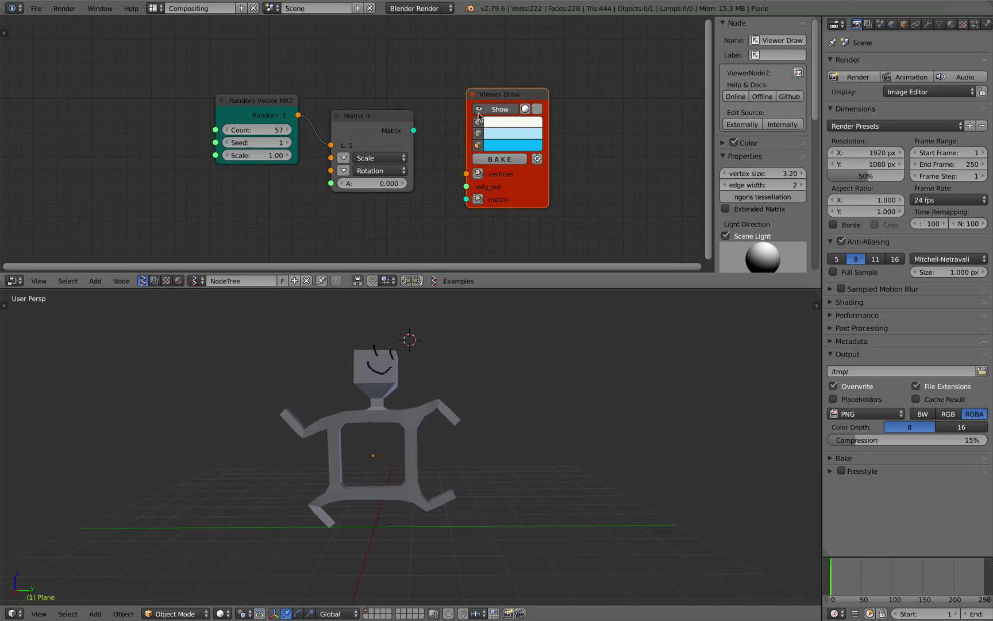
mouse_move(414, 131)
mouse_down()
mouse_move(454, 196)
mouse_move(389, 181)
mouse_up()
Add a Box node, link its Vers and Pols outputs to Viewer Draw, and spread the overlapping nodes apart
key(space)
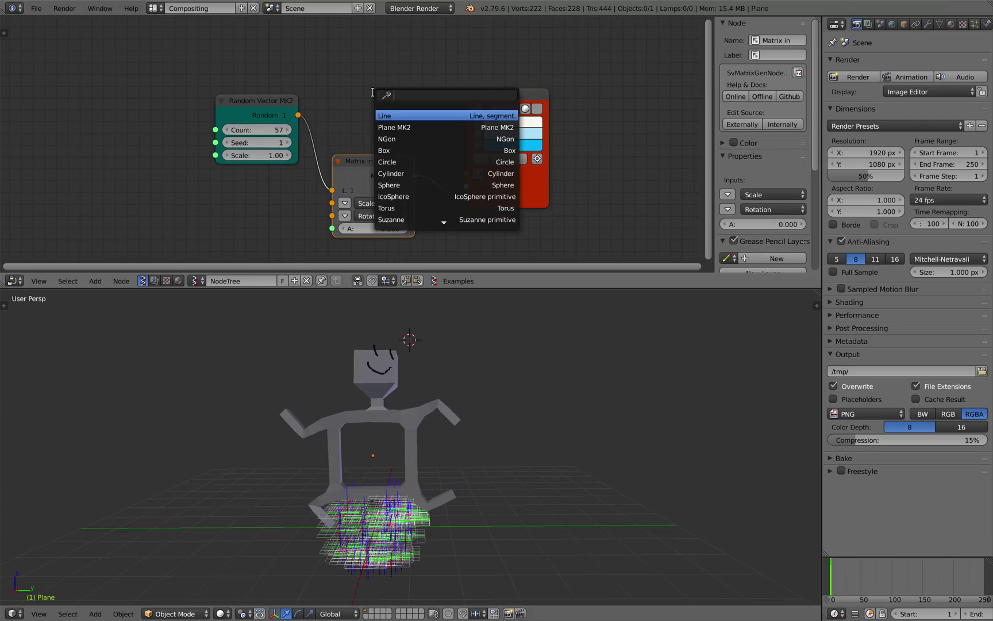
text(box)
key(Return)
click(341, 55)
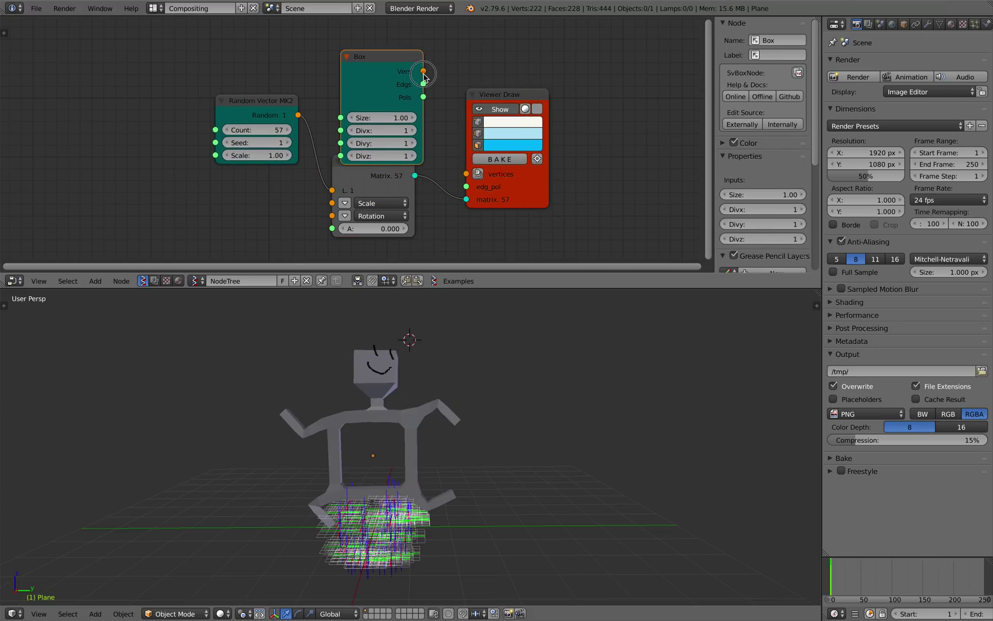
mouse_move(423, 70)
mouse_down()
mouse_move(465, 174)
mouse_move(423, 97)
mouse_up()
drag(506, 94, 562, 63)
drag(390, 167, 413, 197)
scroll(394, 187, down, 1)
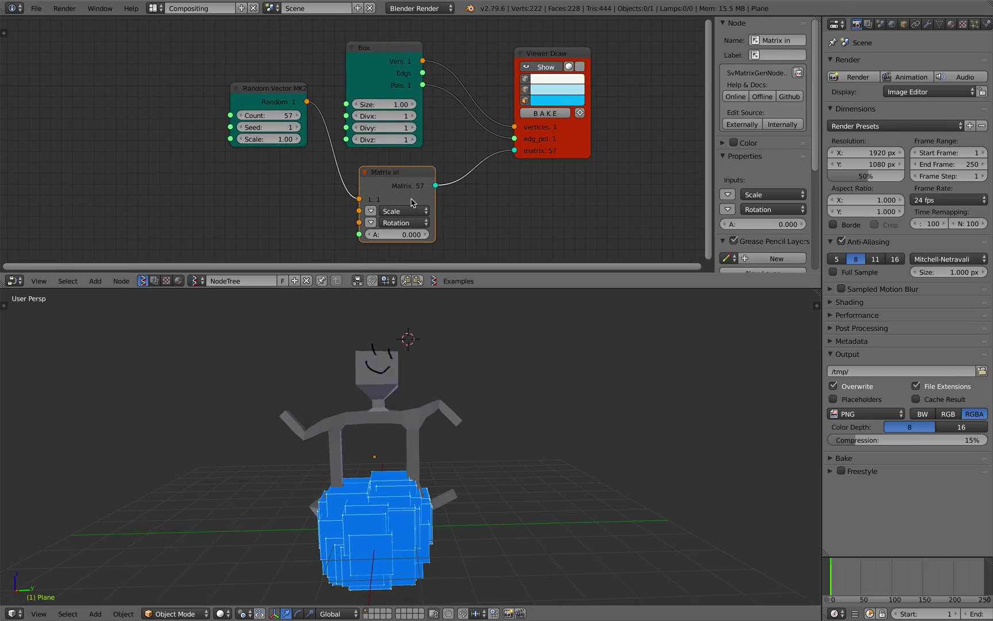
Set the Random Vector scale to 5.98 and insert a Randomize input vertices node before Matrix in, with X, Y and Z amplitudes of 1.74
drag(274, 144, 368, 144)
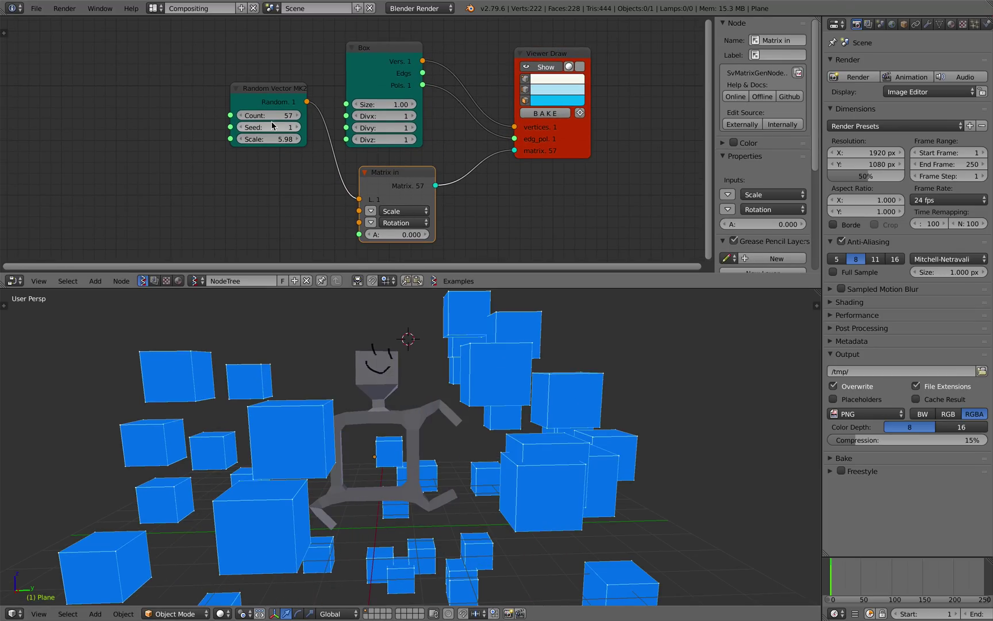
drag(273, 96, 135, 91)
key(alt+space)
text(randomize)
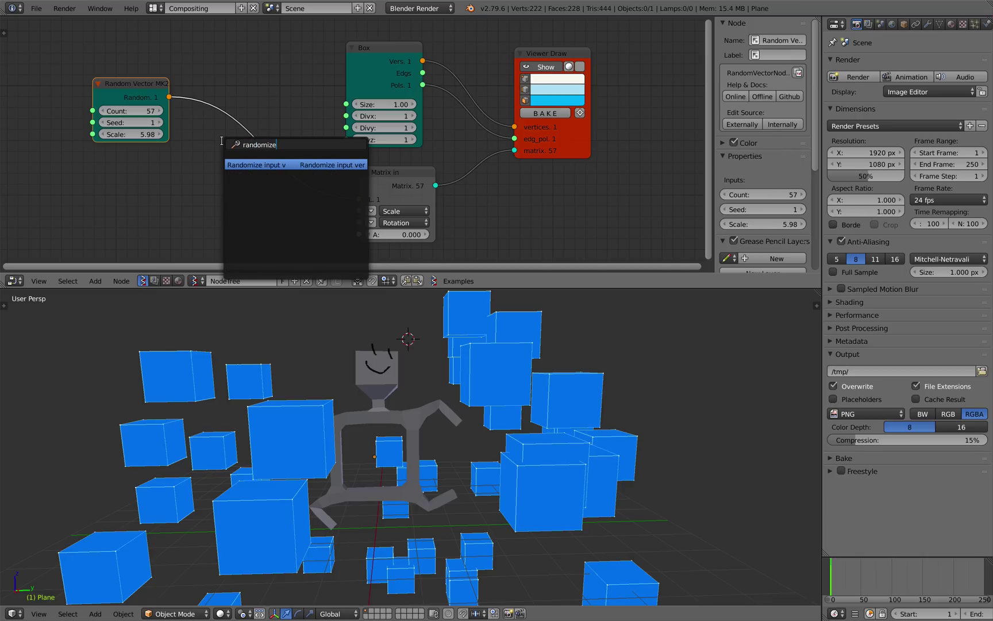
key(Return)
click(280, 160)
drag(279, 166, 317, 193)
Select the character and examine the blue boxes scattered around it in the 3D view
scroll(429, 440, down, 6)
scroll(486, 404, up, 2)
shift+middle_drag(428, 440, 472, 392)
right_click(495, 394)
scroll(499, 392, up, 4)
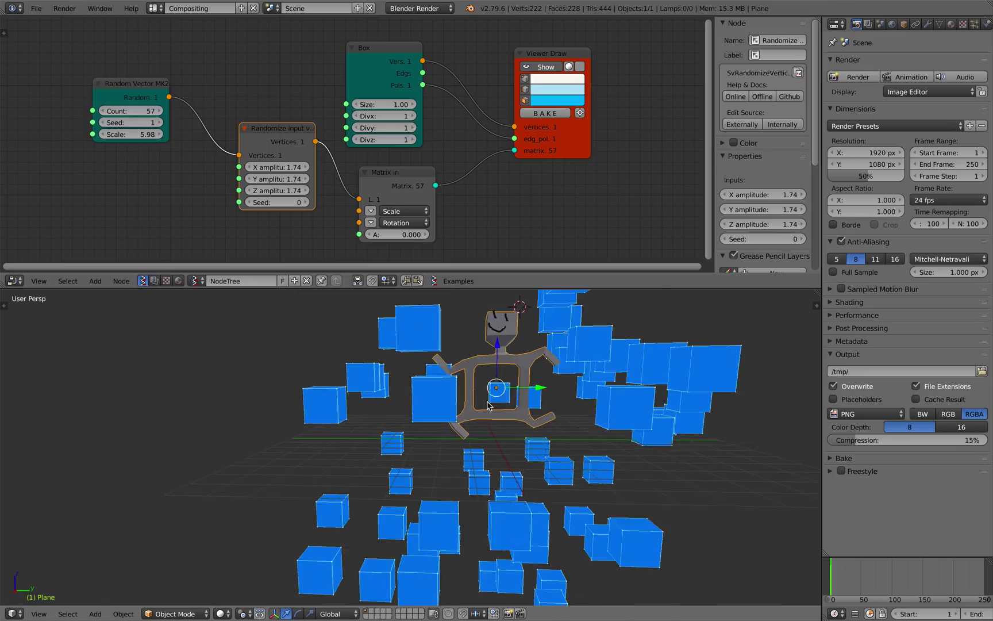
scroll(503, 394, down, 2)
middle_drag(535, 370, 541, 382)
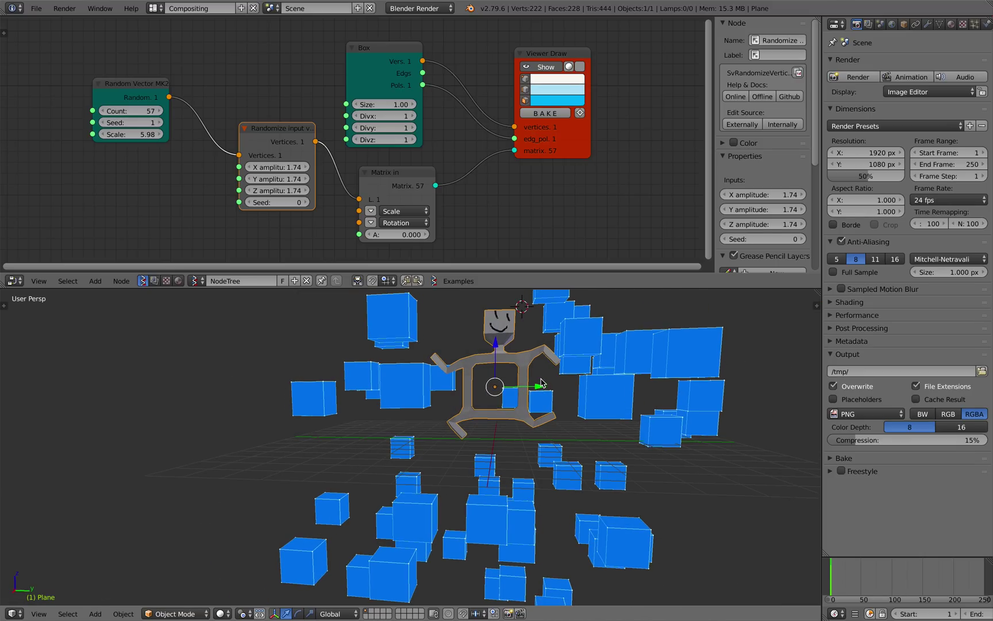
scroll(366, 266, down, 2)
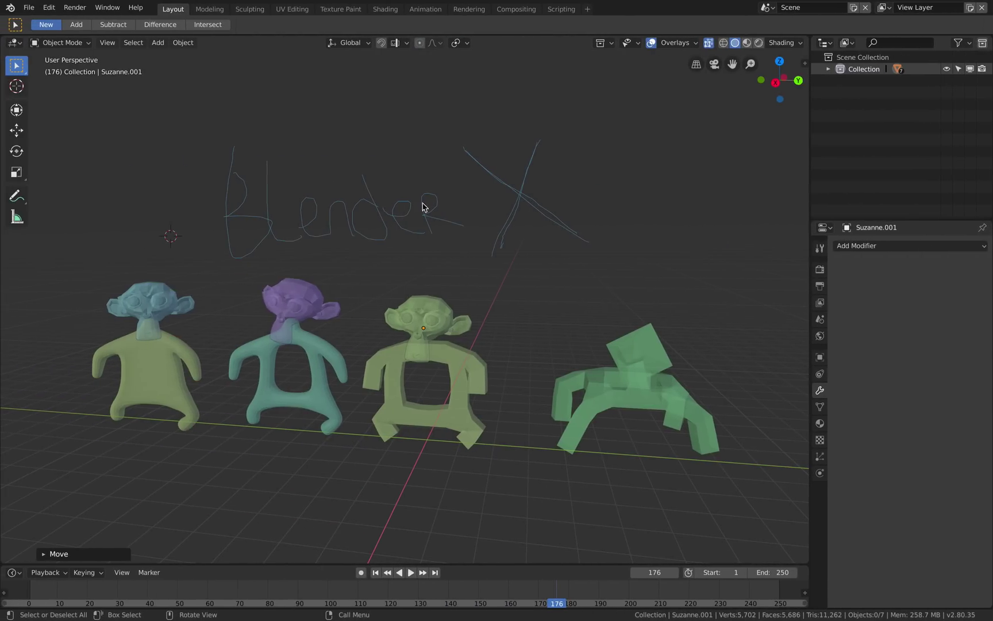
Switch to Blender 2.80, select the second character's purple monkey head and clear the selection
mouse_move(422, 207)
middle_down()
mouse_move(368, 270)
mouse_move(261, 302)
middle_up()
click(308, 294)
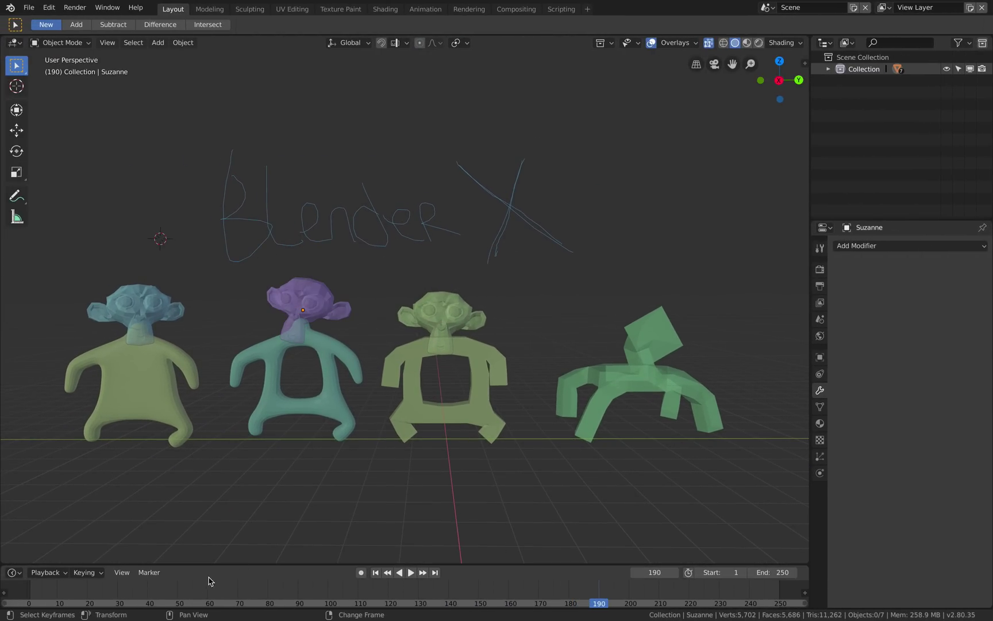
middle_drag(344, 348, 332, 348)
key(F3)
click(424, 254)
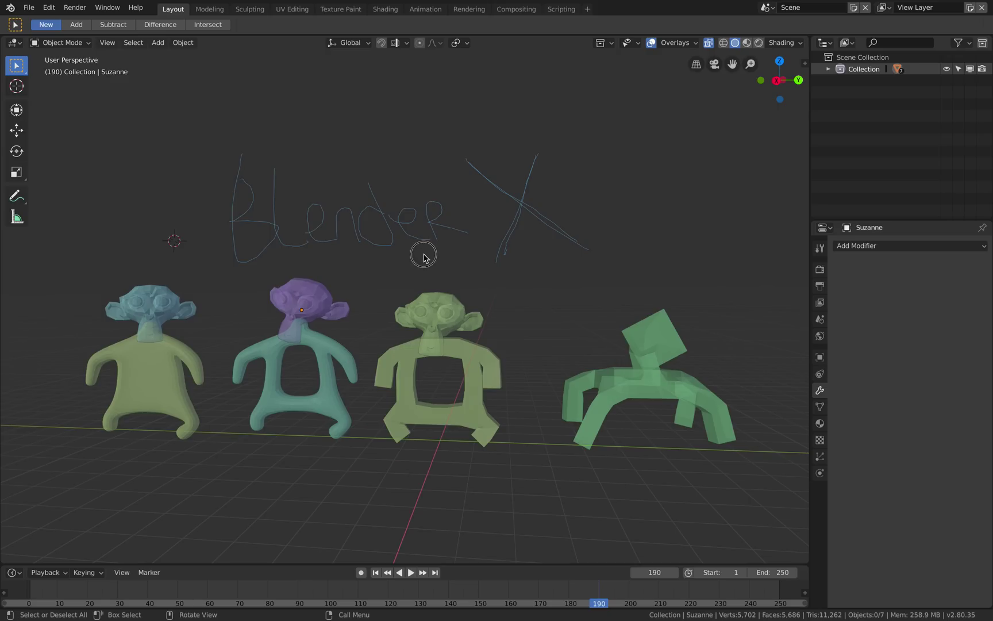
Search the available operators for "suzan" and "box"
key(F3)
text(suzan)
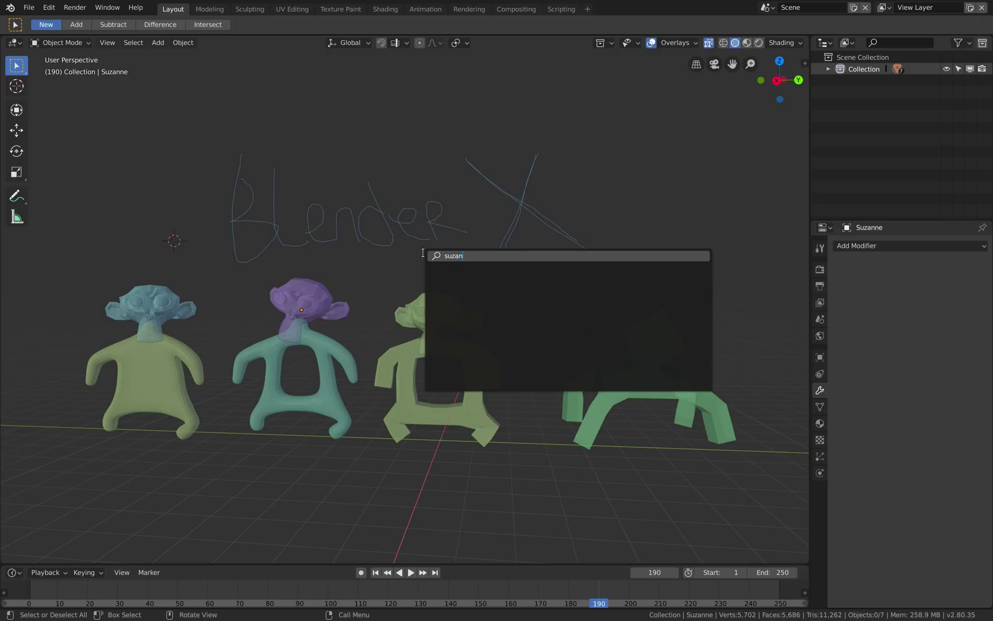
key(BackSpace)
key(BackSpace)
key(BackSpace)
key(BackSpace)
key(BackSpace)
text(box)
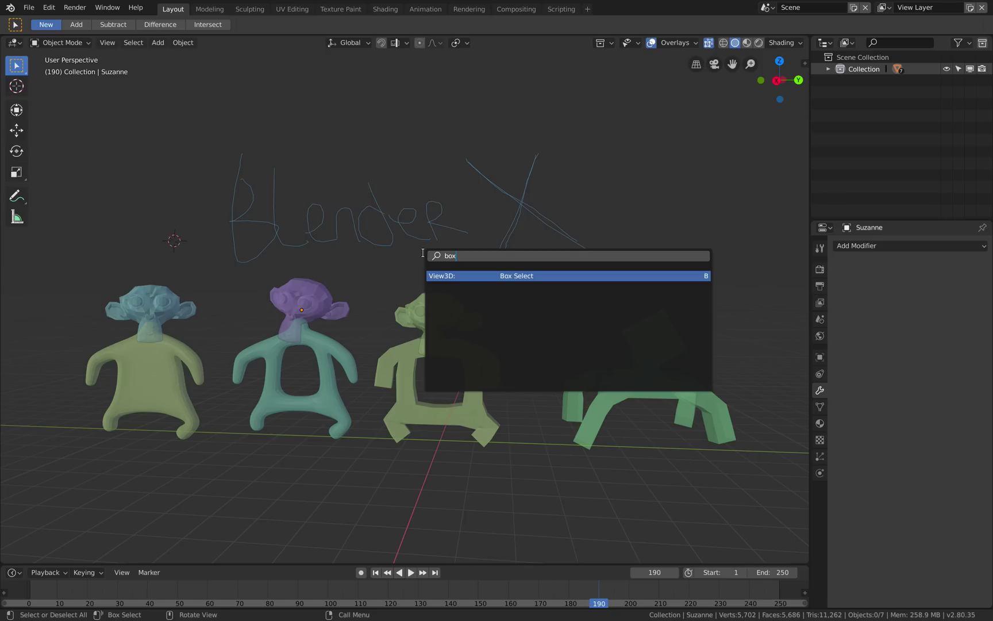
key(BackSpace)
key(BackSpace)
key(BackSpace)
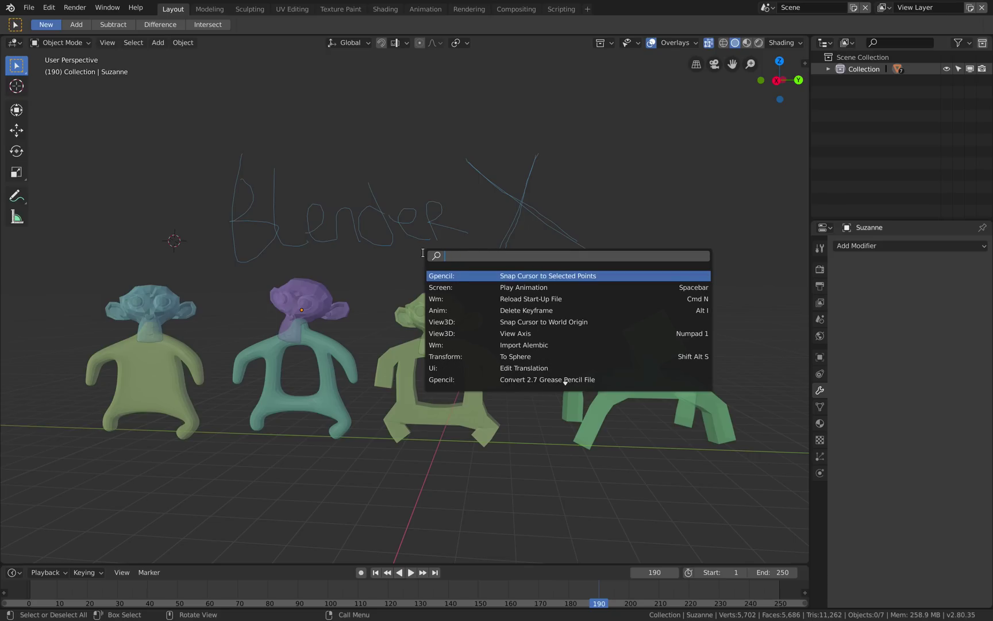
Run Shade Smooth from the operator search with "smoo", and try smooth shading on the second character's teal body
text(smoo)
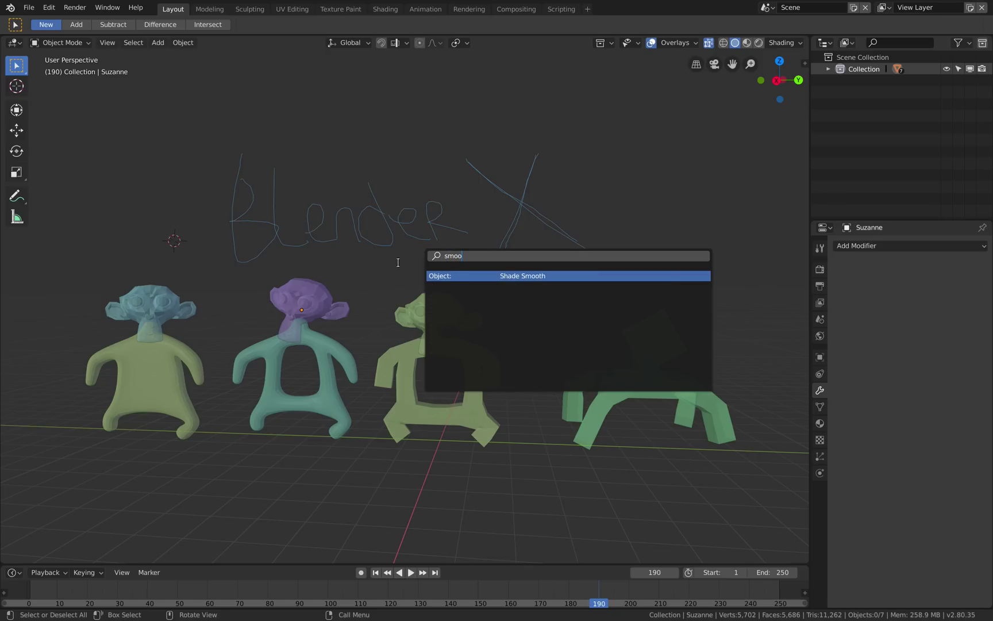
key(Return)
click(325, 356)
scroll(326, 361, up, 5)
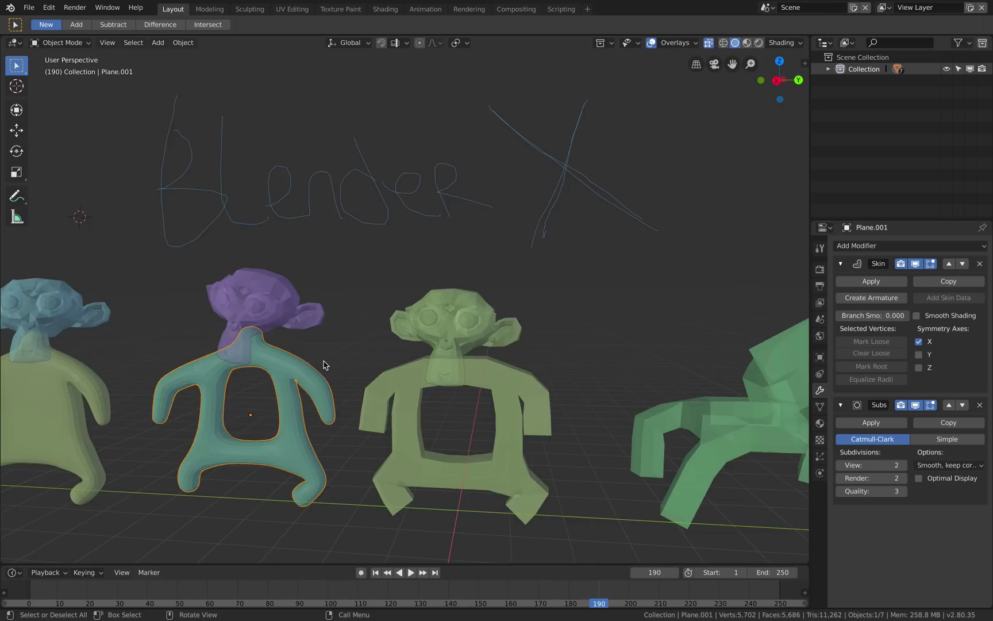
right_click(262, 400)
click(257, 386)
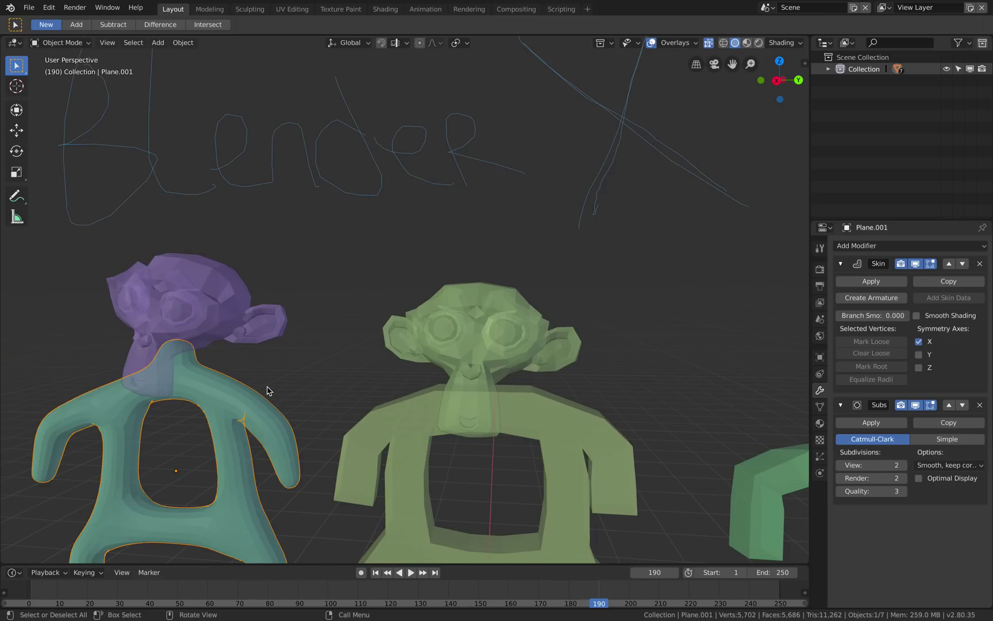
Apply smooth shading to the second character's purple monkey head
scroll(287, 368, down, 3)
click(298, 282)
right_click(298, 283)
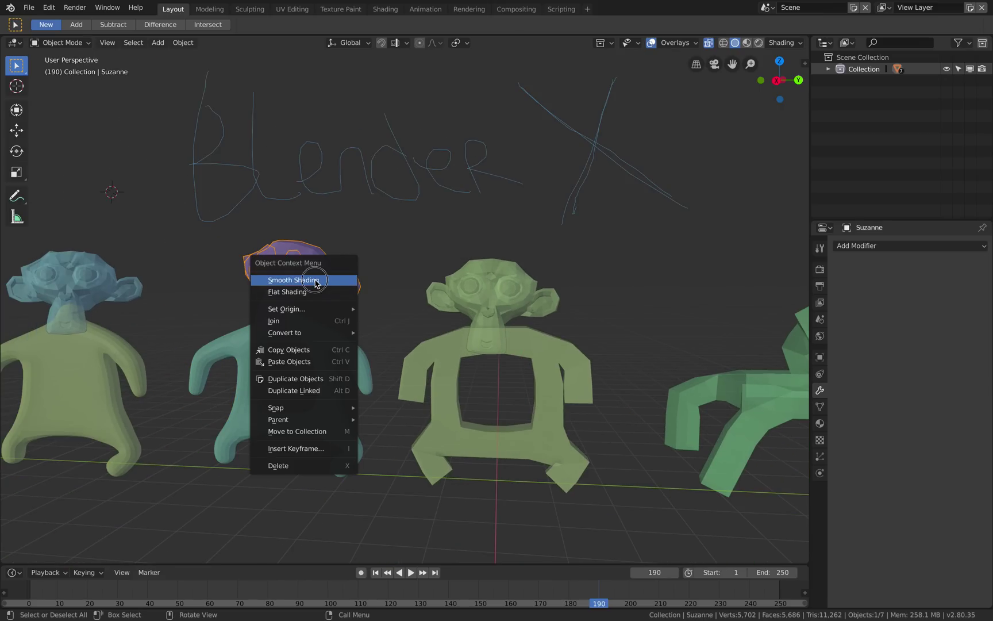
click(320, 278)
Enable Smooth Shading in the Skin modifier of the second character's teal body
click(342, 348)
shift+middle_drag(372, 334, 401, 310)
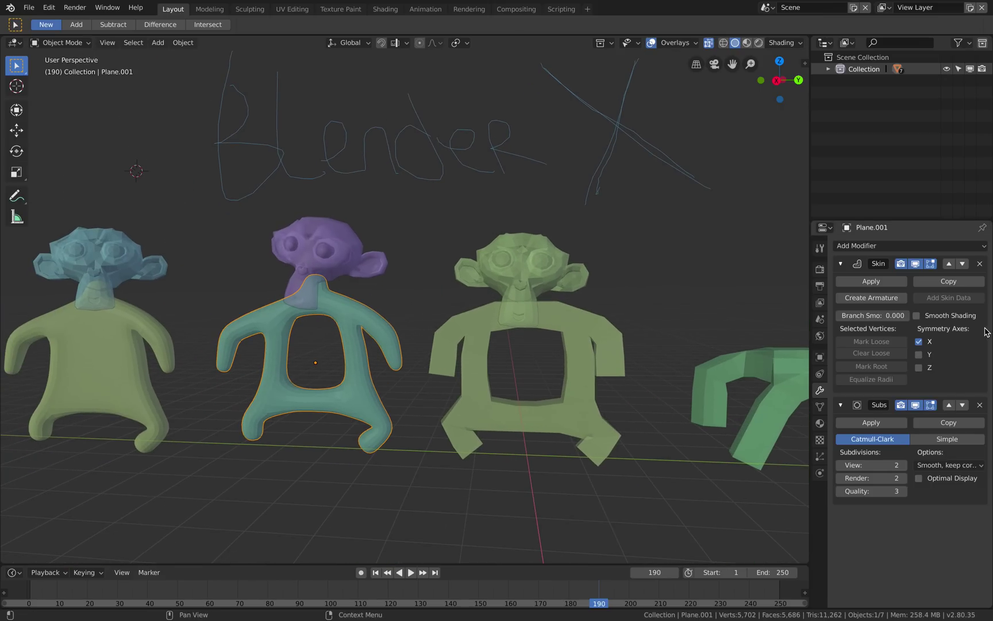
click(939, 319)
scroll(527, 356, up, 1)
mouse_move(430, 361)
middle_down()
mouse_move(372, 337)
mouse_move(463, 328)
mouse_move(388, 325)
mouse_move(561, 323)
mouse_move(519, 330)
mouse_move(592, 337)
middle_up()
scroll(414, 355, down, 2)
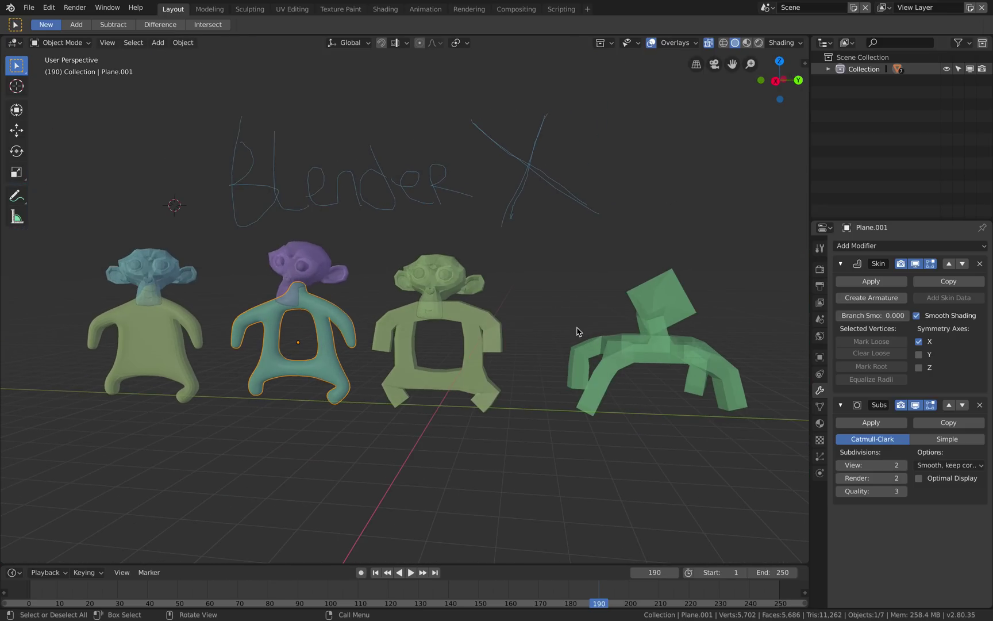
middle_drag(546, 297, 527, 252)
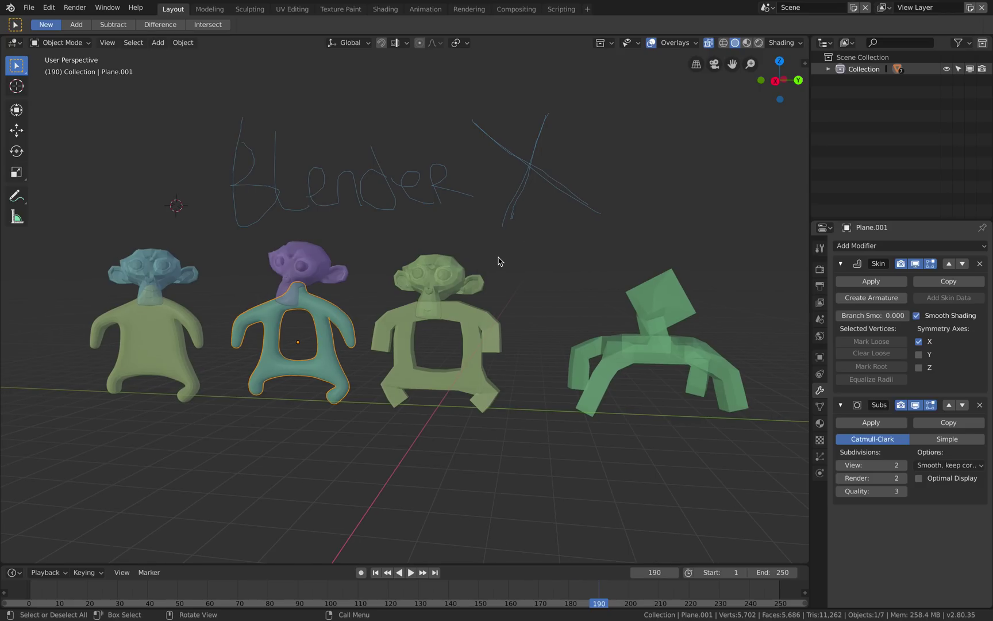
middle_drag(497, 261, 502, 250)
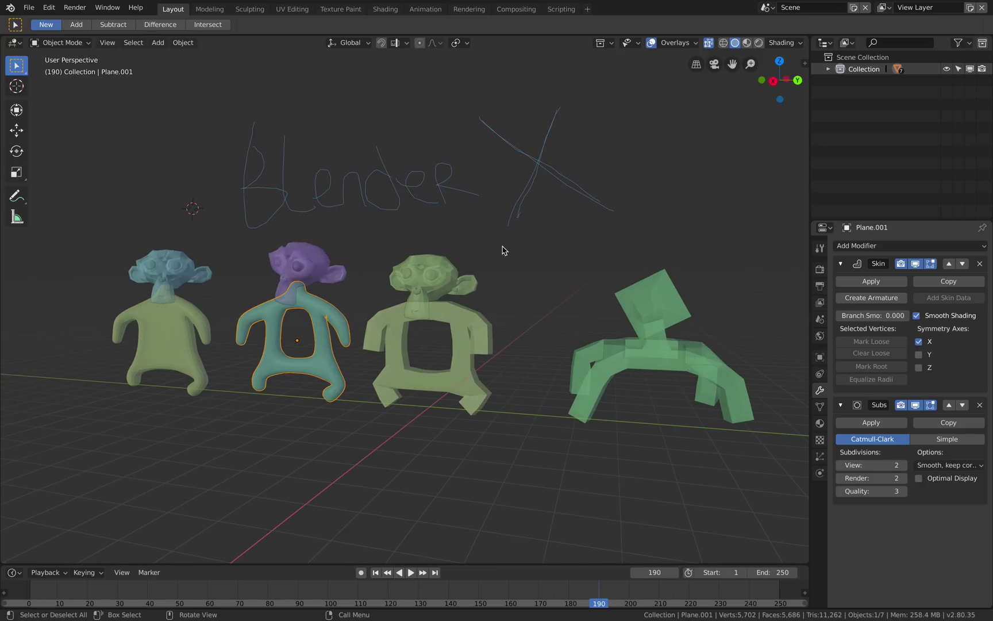